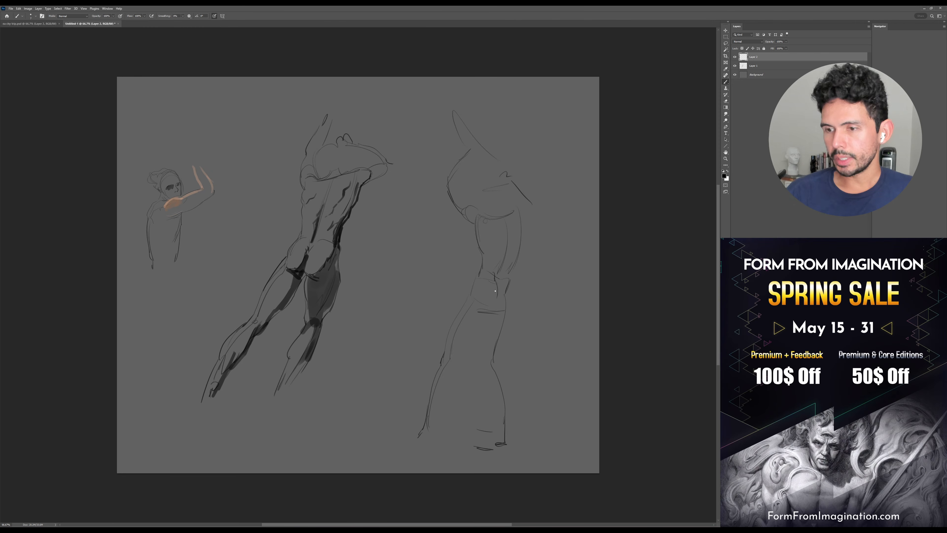
Outline the buttocks, near hip and back contour of the rightmost standing figure with dark strokes
drag(494, 307, 487, 312)
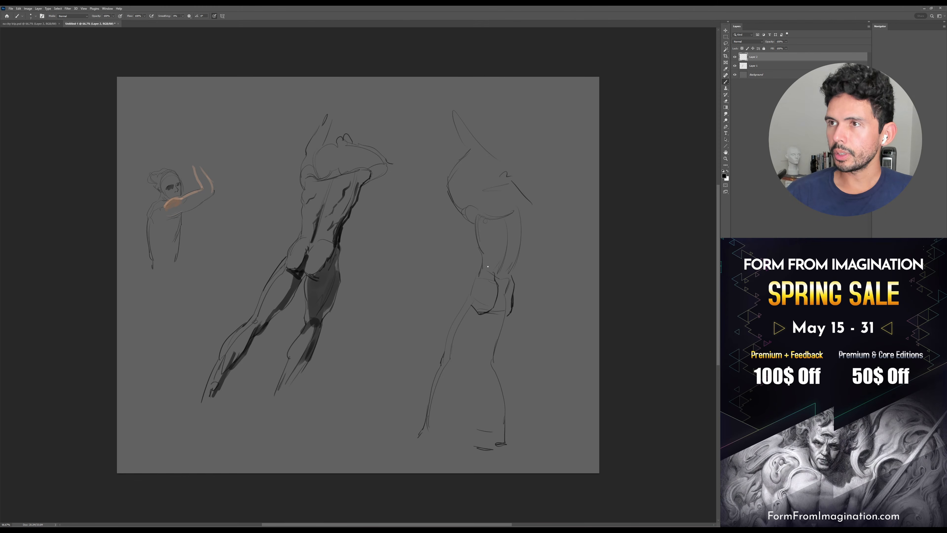
drag(480, 273, 474, 283)
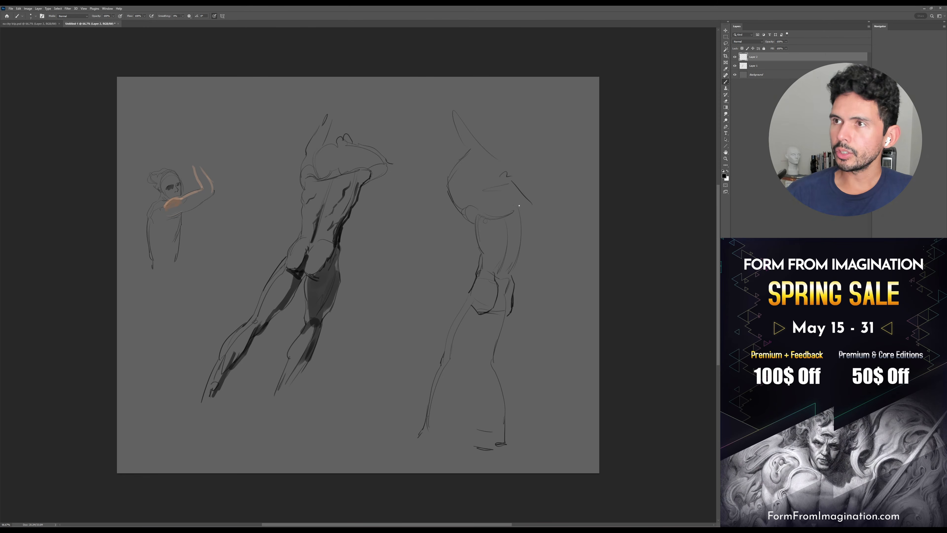
drag(528, 203, 517, 274)
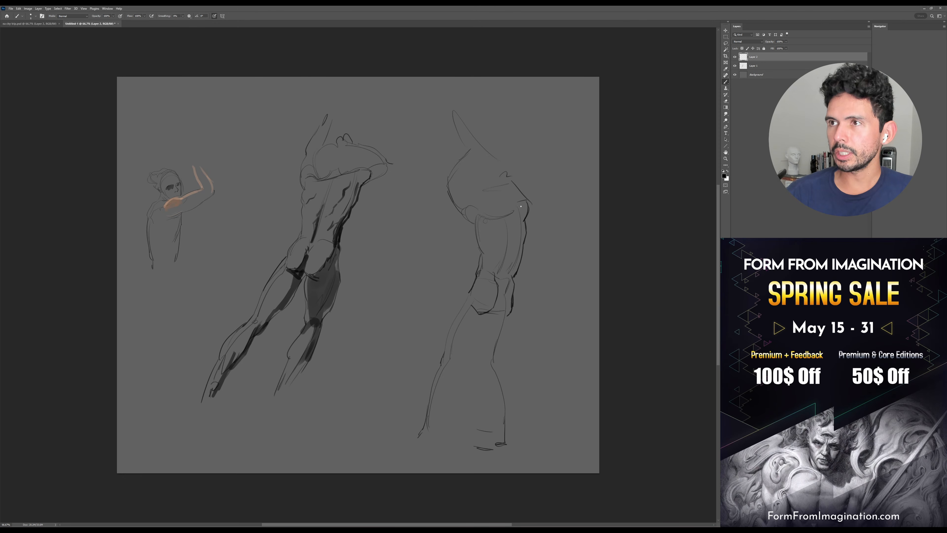
Block in dark shadow shapes on the lower back, flank and shoulder-blade area of the rightmost figure
mouse_move(507, 246)
mouse_down()
mouse_move(501, 278)
mouse_move(522, 220)
mouse_move(509, 279)
mouse_up()
drag(525, 245, 519, 266)
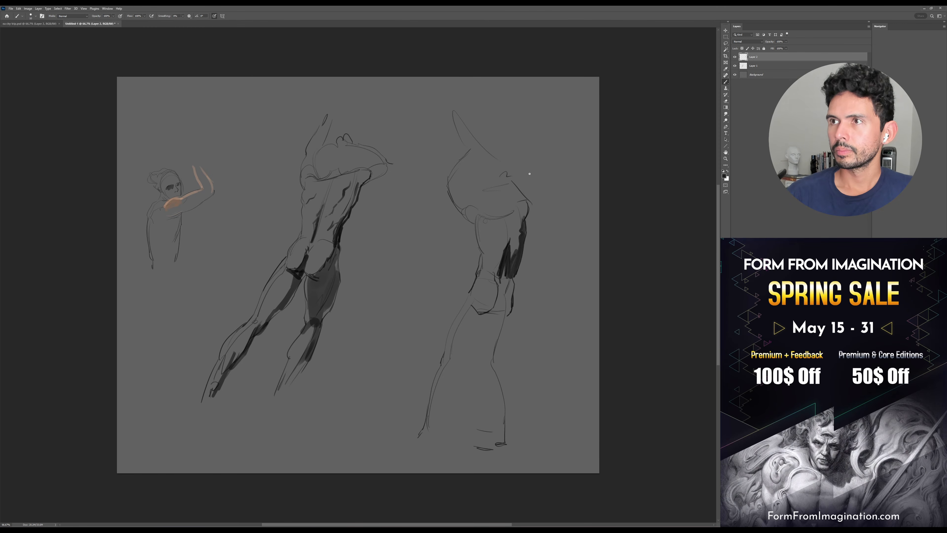
mouse_move(508, 197)
mouse_down()
mouse_move(498, 218)
mouse_move(527, 218)
mouse_move(488, 241)
mouse_move(495, 231)
mouse_up()
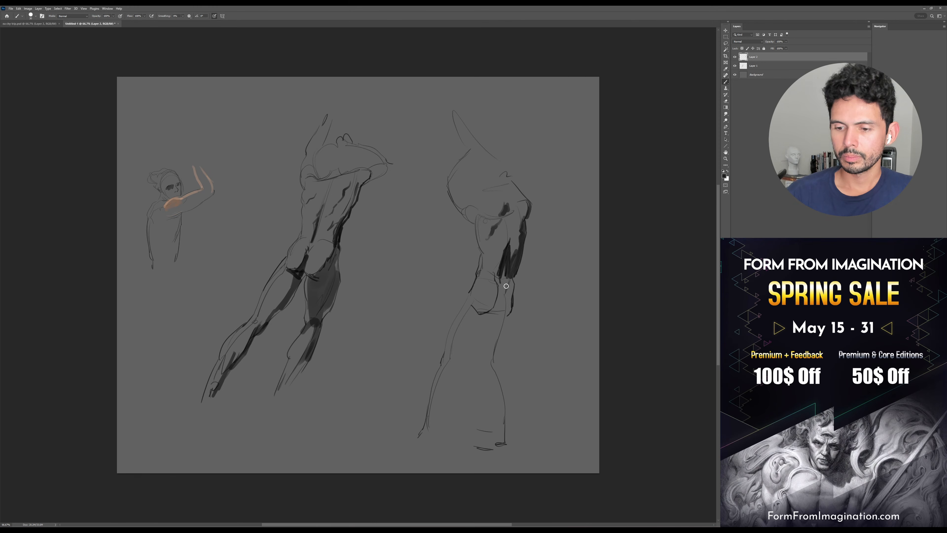
Shade the underside of the rightmost figure's buttocks and the inner front thigh, and outline that thigh's outer edge
mouse_move(499, 277)
mouse_down()
mouse_move(485, 312)
mouse_move(498, 306)
mouse_move(498, 287)
mouse_move(500, 312)
mouse_move(512, 283)
mouse_move(509, 299)
mouse_move(508, 272)
mouse_move(475, 265)
mouse_move(446, 312)
mouse_up()
key([)
mouse_move(446, 312)
mouse_down()
mouse_move(479, 275)
mouse_move(457, 315)
mouse_up()
drag(489, 273, 458, 317)
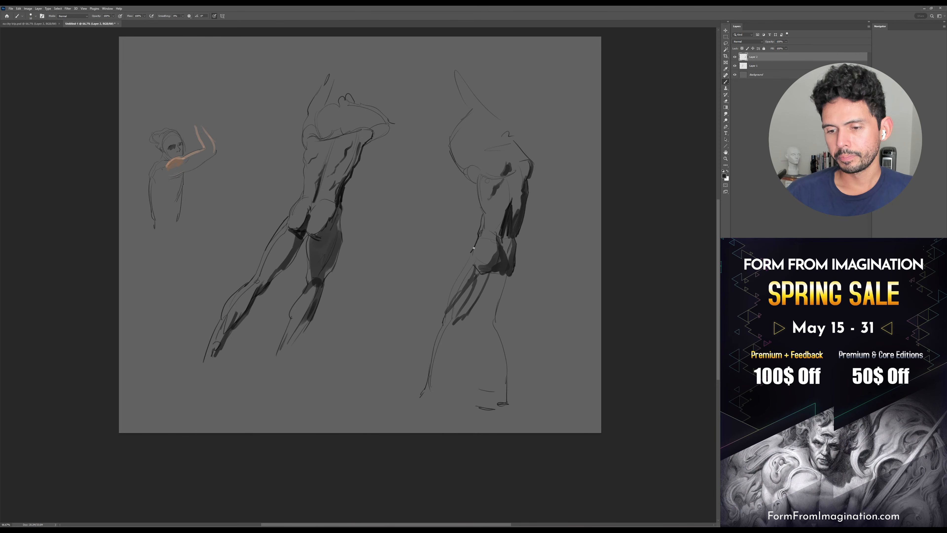
drag(472, 251, 441, 321)
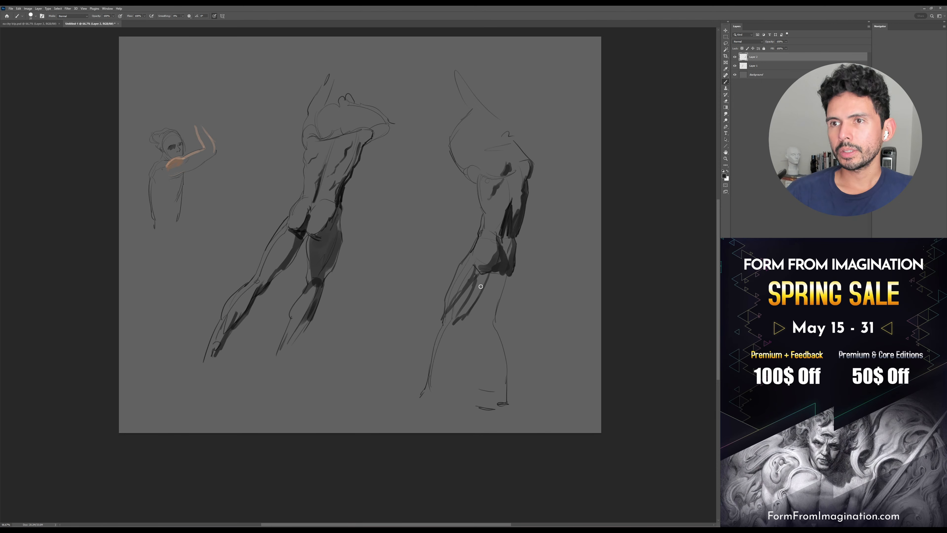
Fill the shadow side of both thighs on the rightmost figure and extend the front leg's shadow below the knee
drag(485, 268, 467, 310)
mouse_move(487, 274)
mouse_down()
mouse_move(460, 316)
mouse_move(494, 279)
mouse_move(506, 310)
mouse_move(491, 292)
mouse_move(485, 317)
mouse_move(498, 337)
mouse_move(495, 307)
mouse_move(460, 302)
mouse_move(457, 316)
mouse_move(456, 303)
mouse_move(468, 304)
mouse_move(456, 324)
mouse_move(475, 299)
mouse_move(454, 326)
mouse_move(460, 294)
mouse_move(447, 347)
mouse_up()
key([)
key(e)
key(b)
drag(461, 310, 457, 338)
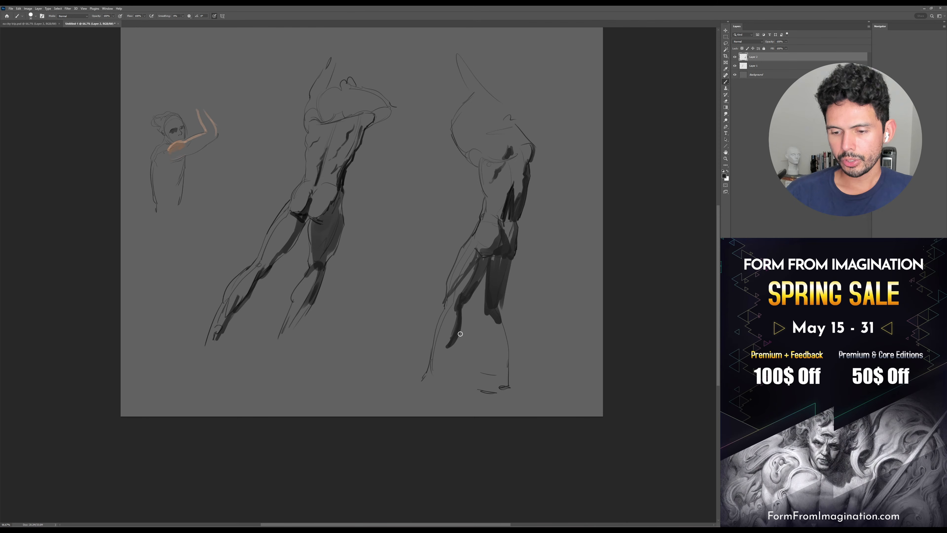
Paint the lower legs and feet of the rightmost figure with thick dark strokes along their shadow edges
mouse_move(500, 304)
mouse_down()
mouse_move(515, 344)
mouse_move(505, 355)
mouse_move(516, 353)
mouse_up()
mouse_move(502, 304)
mouse_down()
mouse_move(519, 328)
mouse_move(520, 369)
mouse_up()
mouse_move(493, 318)
mouse_down()
mouse_move(508, 375)
mouse_move(498, 381)
mouse_move(523, 389)
mouse_move(521, 365)
mouse_move(517, 389)
mouse_up()
drag(534, 304, 532, 323)
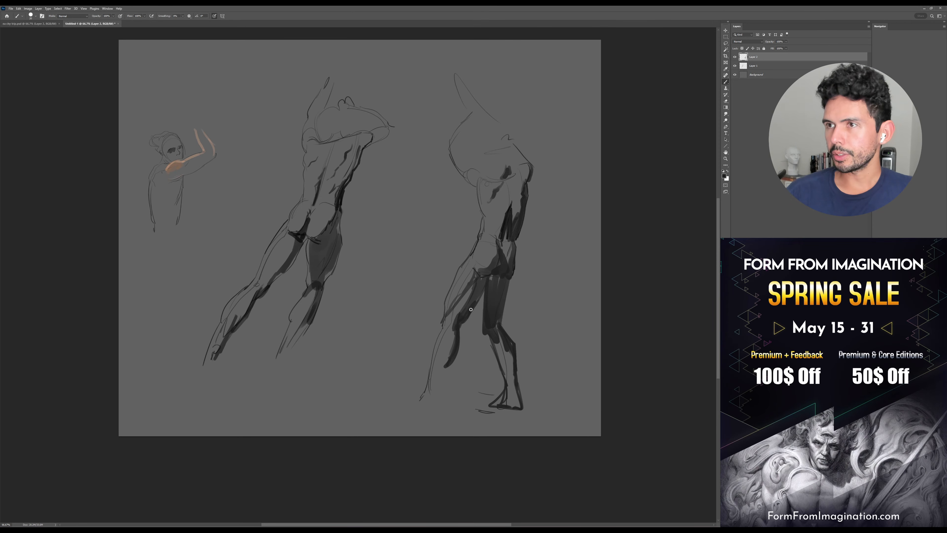
mouse_move(459, 327)
mouse_down()
mouse_move(440, 389)
mouse_move(408, 414)
mouse_up()
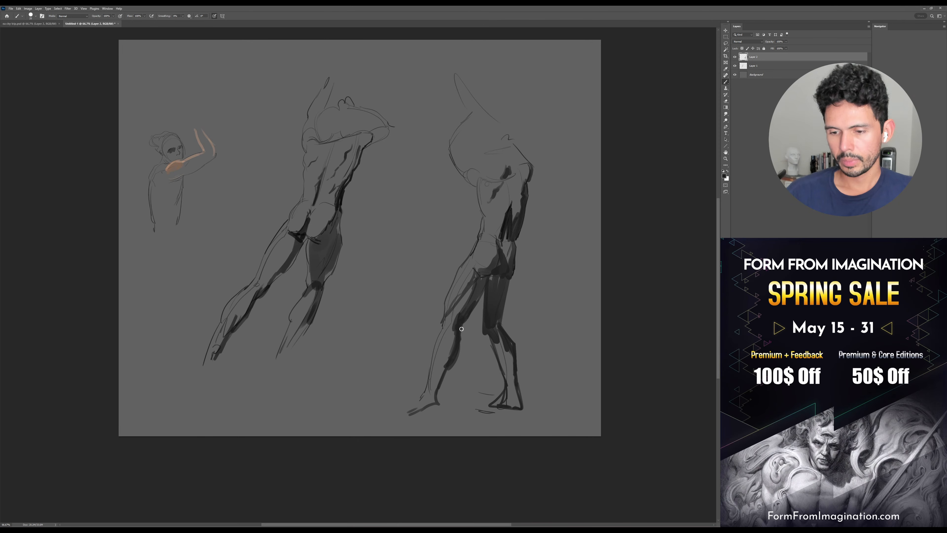
Shift the rightmost figure's layer slightly to the right on the canvas
key(v)
drag(506, 324, 518, 321)
key(b)
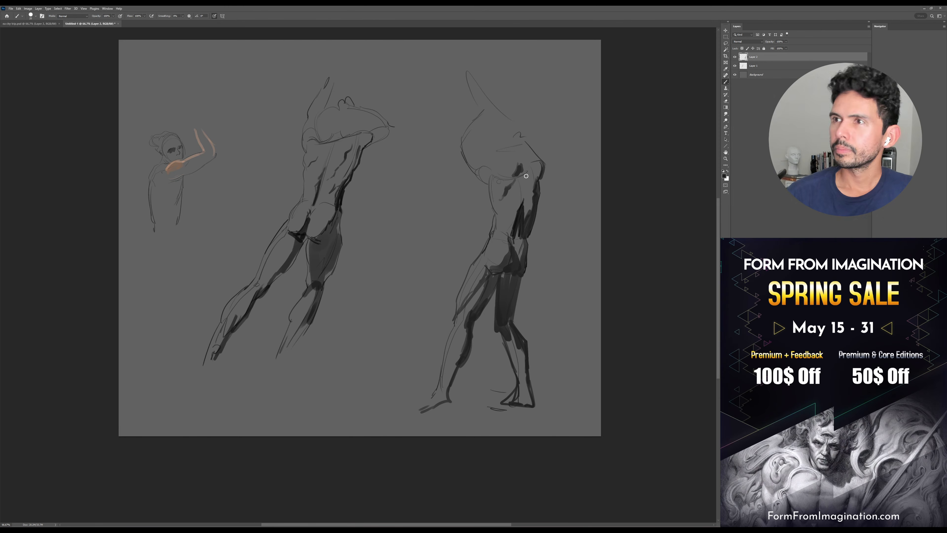
Lay broad soft shadow tones over the rightmost figure's upper back and shoulder with an enlarged brush
key(bracketright)
key(bracketright)
key(bracketright)
key(bracketright)
key(bracketright)
key(bracketright)
key(bracketright)
key(bracketright)
key(bracketright)
key(bracketright)
key(bracketright)
drag(513, 185, 523, 205)
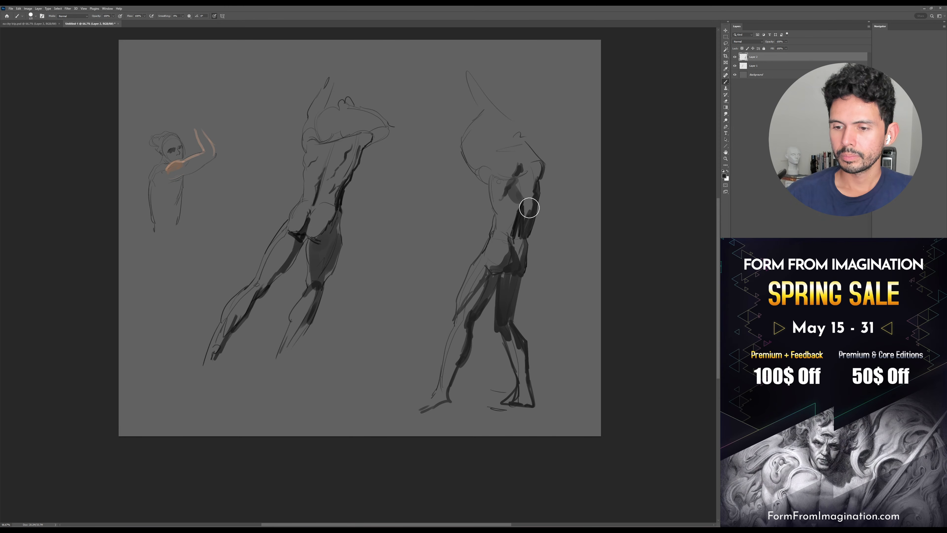
drag(540, 164, 527, 179)
Draw the rightmost figure's raised bent arm and its hand above the head with a smaller brush
key(bracketleft)
key(bracketleft)
key(bracketleft)
key(bracketleft)
key(bracketleft)
key(bracketleft)
key(bracketleft)
key(bracketleft)
key(bracketleft)
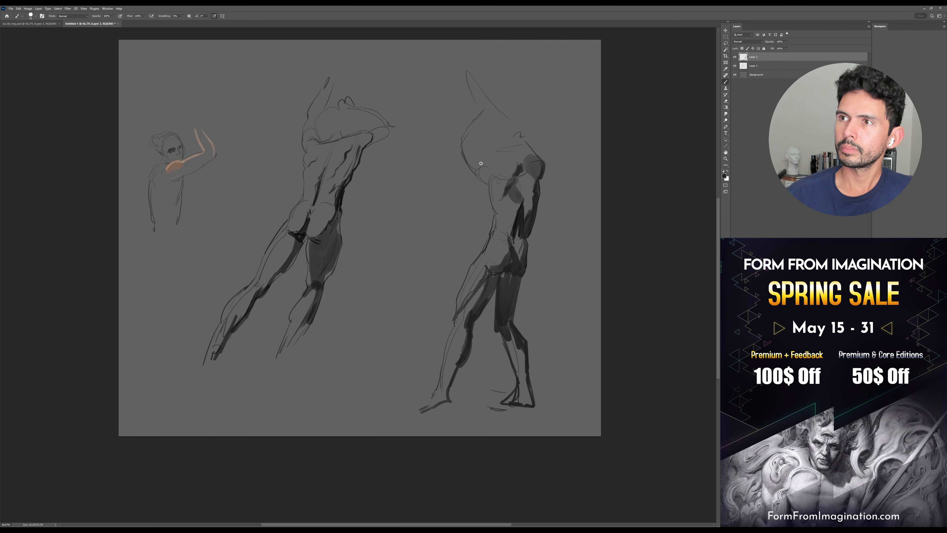
mouse_move(477, 164)
mouse_down()
mouse_move(495, 168)
mouse_move(483, 160)
mouse_move(481, 126)
mouse_move(494, 98)
mouse_move(517, 126)
mouse_up()
drag(512, 113, 517, 123)
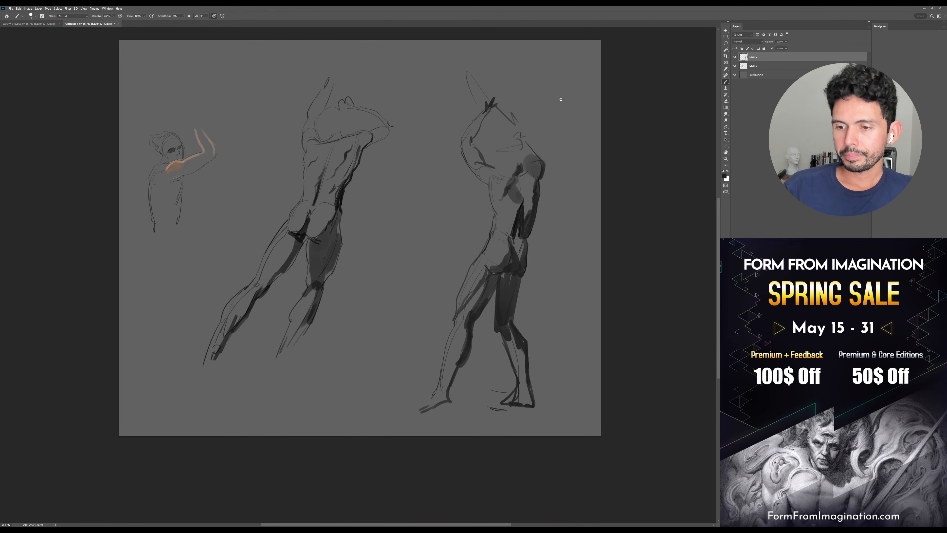
Sketch the rightmost figure's head tucked behind the shoulder and darken the hair
mouse_move(514, 139)
mouse_down()
mouse_move(496, 152)
mouse_move(495, 143)
mouse_move(511, 144)
mouse_move(497, 170)
mouse_move(510, 176)
mouse_move(497, 171)
mouse_move(517, 142)
mouse_move(503, 173)
mouse_move(493, 152)
mouse_move(509, 138)
mouse_move(500, 152)
mouse_move(511, 161)
mouse_move(498, 143)
mouse_move(530, 149)
mouse_up()
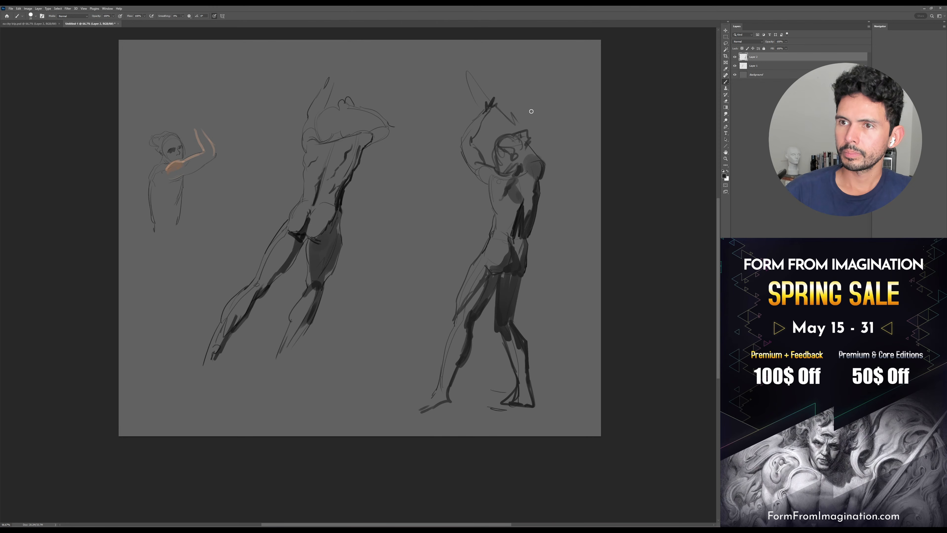
drag(523, 132, 523, 148)
key(bracketright)
key(bracketright)
key(bracketright)
key(bracketright)
key(bracketright)
key(bracketright)
key(bracketright)
key(bracketright)
key(bracketright)
key(bracketright)
Move the shaded standing figure next to the leaning one and scale both sketch layers down toward the canvas's lower left
key(v)
mouse_move(530, 268)
mouse_down()
mouse_move(455, 266)
mouse_move(468, 267)
mouse_up()
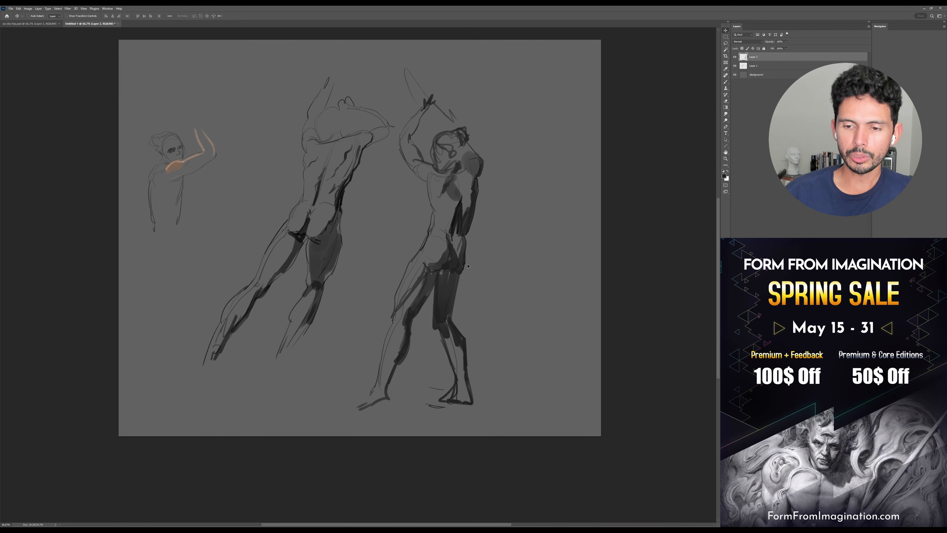
shift+click(771, 68)
drag(522, 250, 552, 205)
key(ctrl+t)
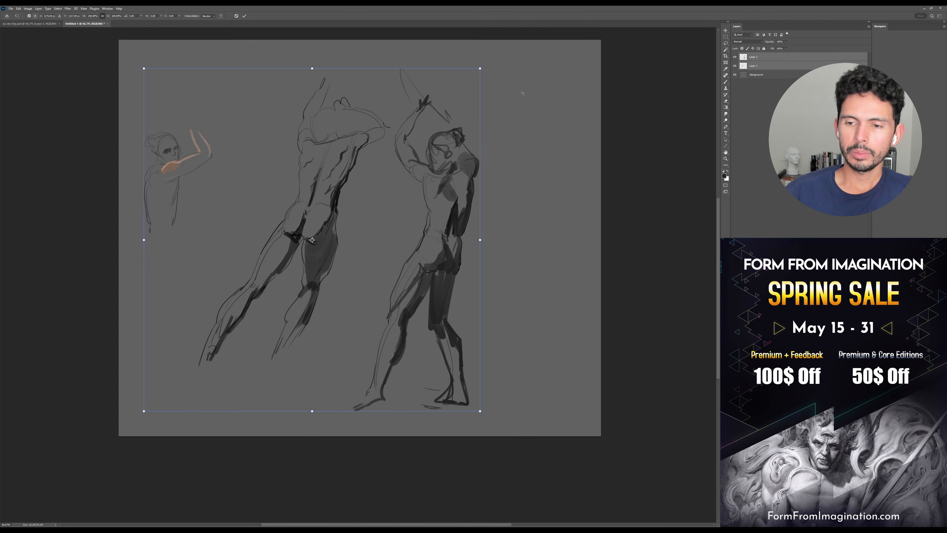
drag(480, 69, 422, 153)
drag(385, 245, 374, 253)
key(Return)
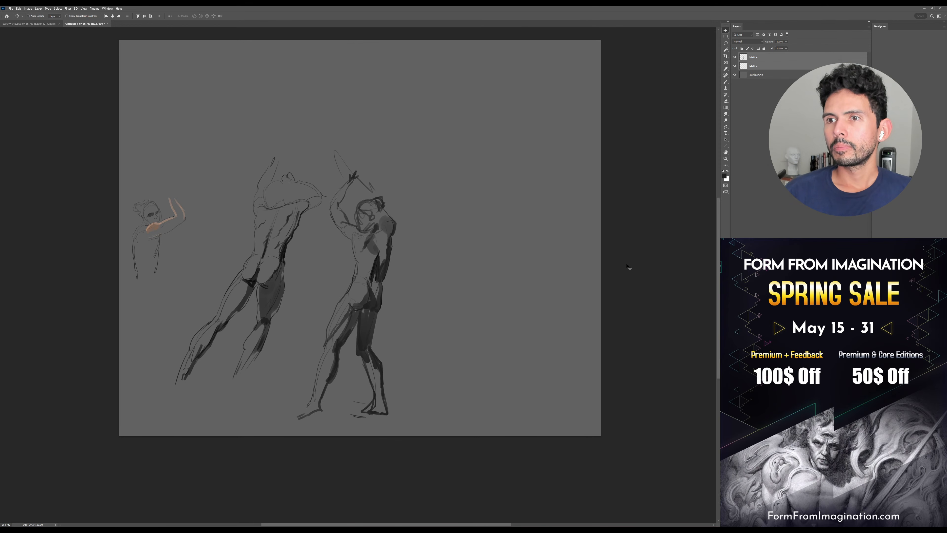
Add a new empty layer above the top sketch layer
click(814, 225)
click(788, 59)
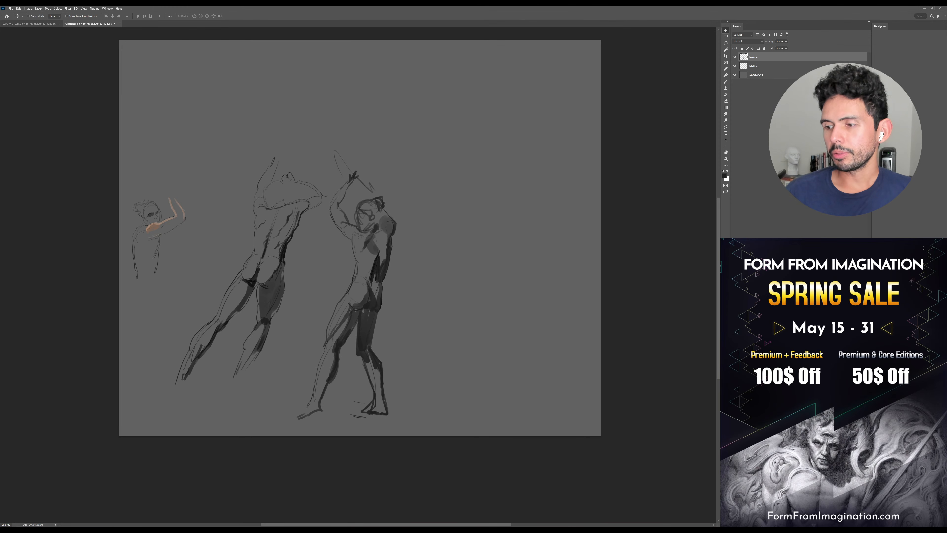
key(ctrl+alt+shift+n)
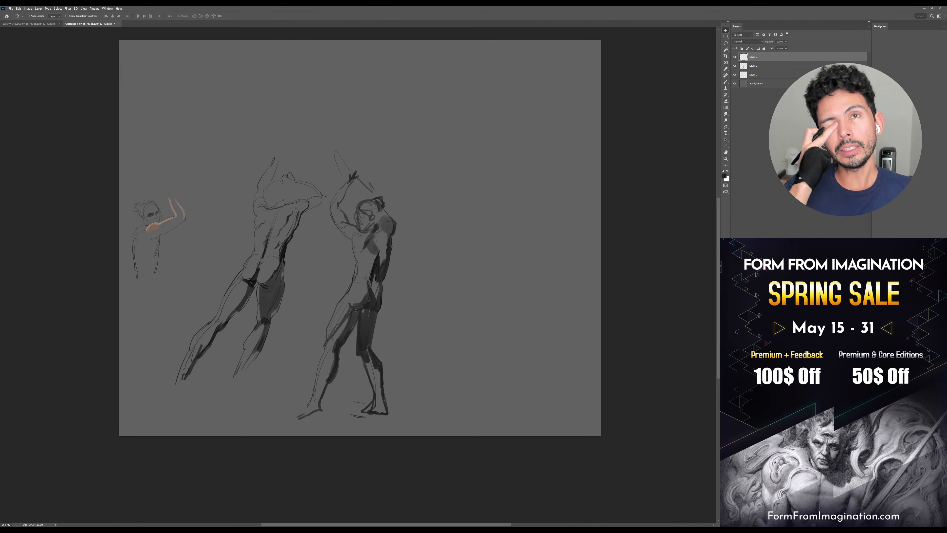
Try sketching the elongated torso of a third figure with a small brush in the empty right part of the canvas
drag(552, 290, 560, 311)
key(b)
key(bracketleft)
key(bracketleft)
key(bracketleft)
key(bracketleft)
key(bracketleft)
key(bracketleft)
key(bracketleft)
key(bracketleft)
key(bracketleft)
key(bracketleft)
key(bracketleft)
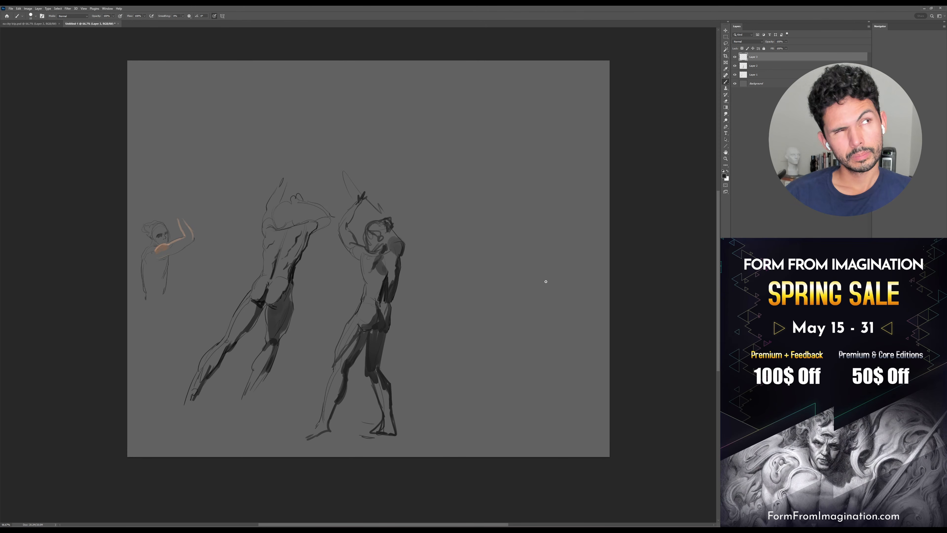
mouse_move(552, 273)
mouse_down()
mouse_move(558, 268)
mouse_move(551, 273)
mouse_up()
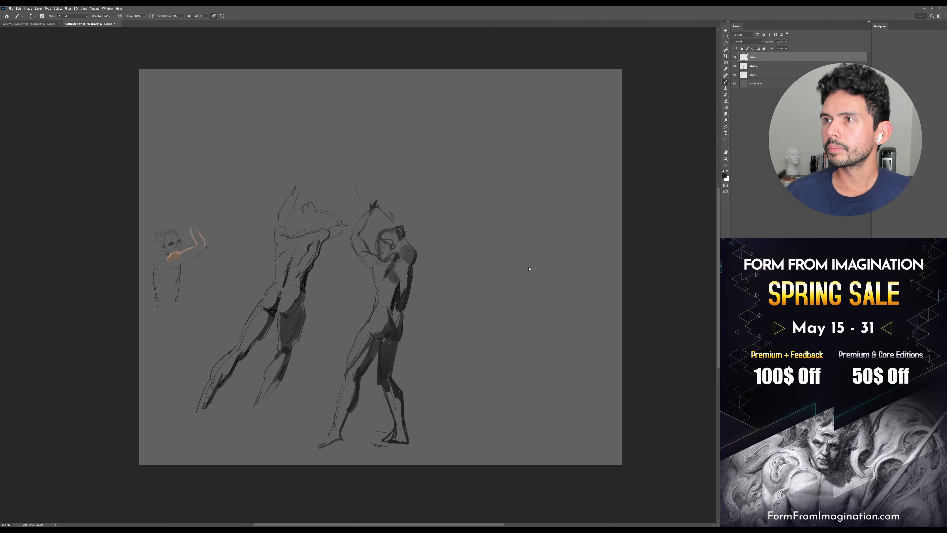
drag(528, 256, 539, 275)
mouse_move(508, 198)
mouse_down()
mouse_move(496, 158)
mouse_move(539, 171)
mouse_move(494, 200)
mouse_move(538, 188)
mouse_up()
drag(512, 142, 529, 228)
drag(543, 178, 536, 226)
drag(535, 233, 511, 252)
Try adding the hips and the beginnings of both legs below the third figure's torso
mouse_move(497, 189)
mouse_down()
mouse_move(492, 257)
mouse_move(531, 253)
mouse_move(526, 297)
mouse_up()
drag(491, 269, 507, 305)
mouse_move(530, 237)
mouse_down()
mouse_move(537, 274)
mouse_move(521, 308)
mouse_move(530, 314)
mouse_move(533, 268)
mouse_up()
key(bracketright)
drag(493, 233, 458, 314)
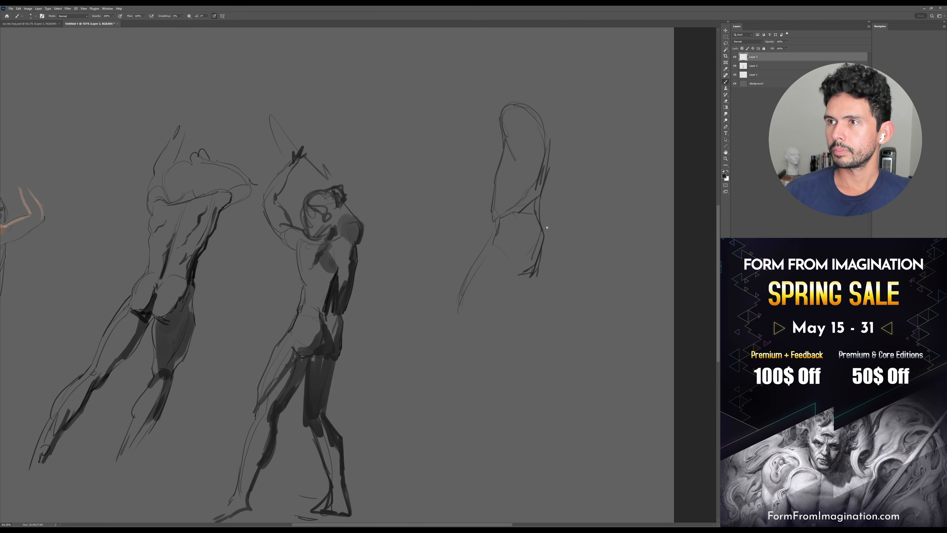
Clear the trial third figure and lay down a long diagonal gesture line for a new pose
scroll(541, 228, down, 2)
key(v)
drag(544, 226, 565, 210)
key(e)
key(bracketright)
key(bracketright)
key(bracketright)
key(bracketright)
drag(551, 150, 560, 120)
key(b)
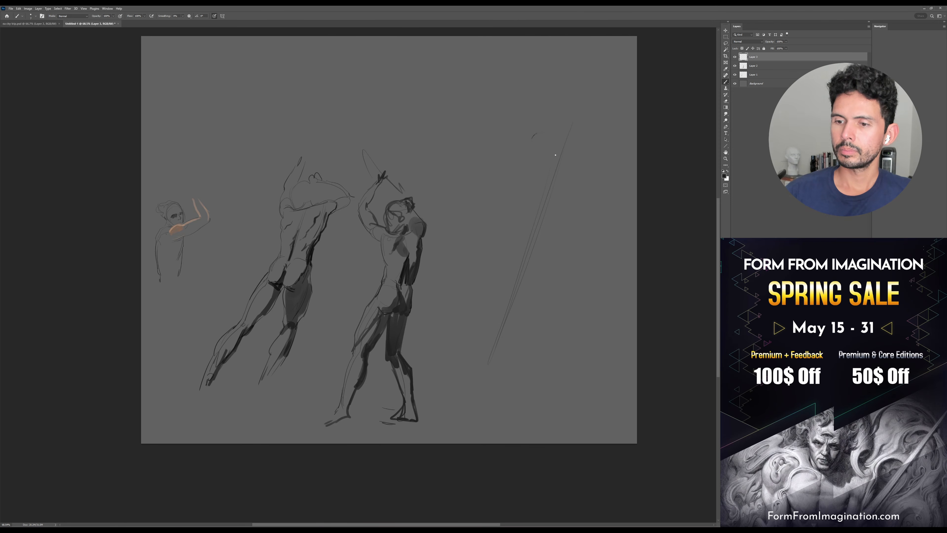
Sketch a raised fist, forearm and curved back at the gesture line's upper end, and scale the sketch down
drag(537, 141, 537, 109)
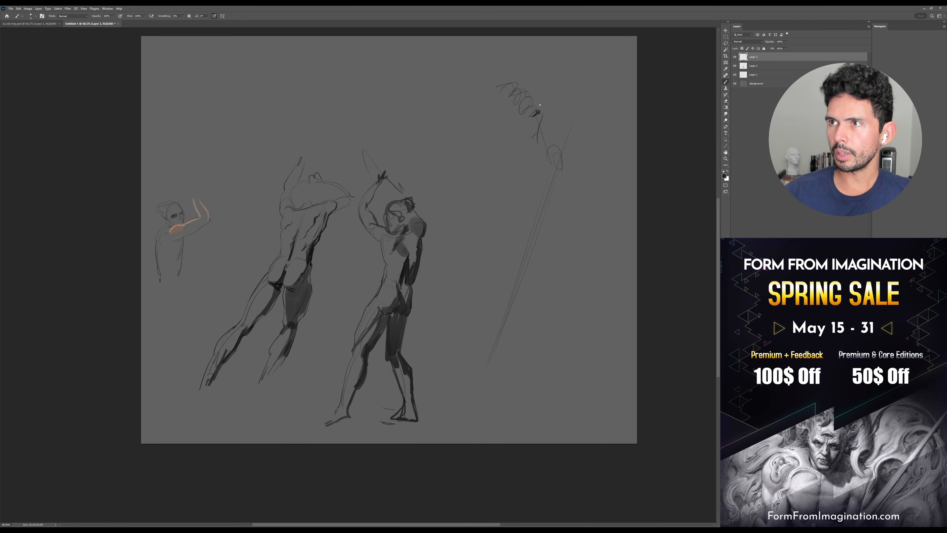
mouse_move(546, 119)
mouse_down()
mouse_move(562, 157)
mouse_move(551, 152)
mouse_move(566, 163)
mouse_move(574, 154)
mouse_move(578, 188)
mouse_move(565, 218)
mouse_up()
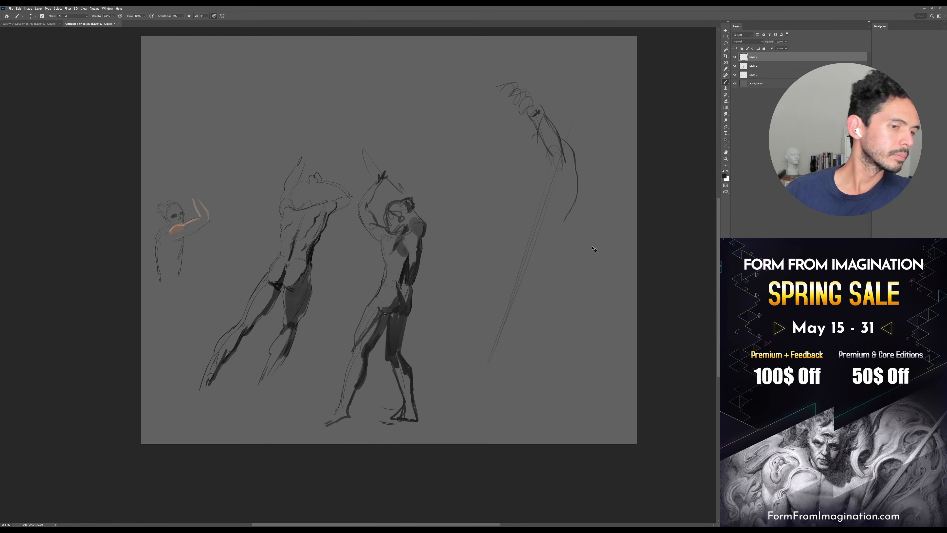
key(ctrl+t)
mouse_move(581, 85)
mouse_down()
mouse_move(567, 120)
mouse_move(573, 101)
mouse_up()
key(Return)
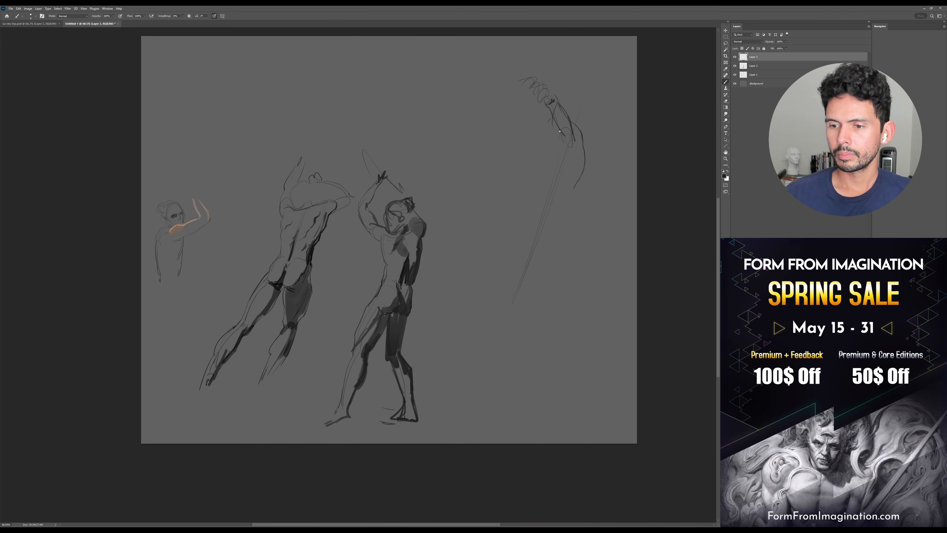
Draw the third figure's chest, belly and lower back contours, add rib marks, and indicate the far arm
mouse_move(552, 149)
mouse_down()
mouse_move(543, 172)
mouse_move(559, 162)
mouse_move(538, 178)
mouse_move(525, 217)
mouse_up()
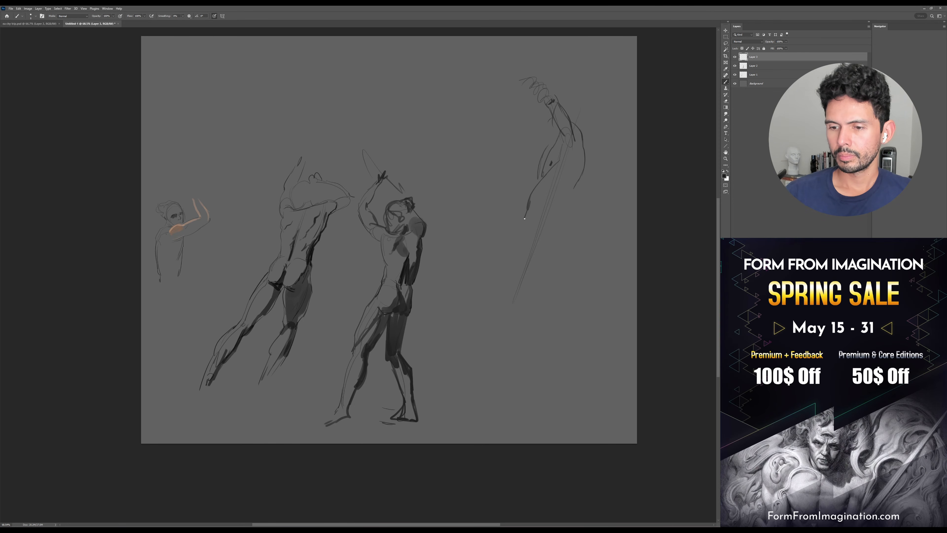
mouse_move(582, 176)
mouse_down()
mouse_move(563, 224)
mouse_move(523, 238)
mouse_up()
drag(560, 167, 567, 195)
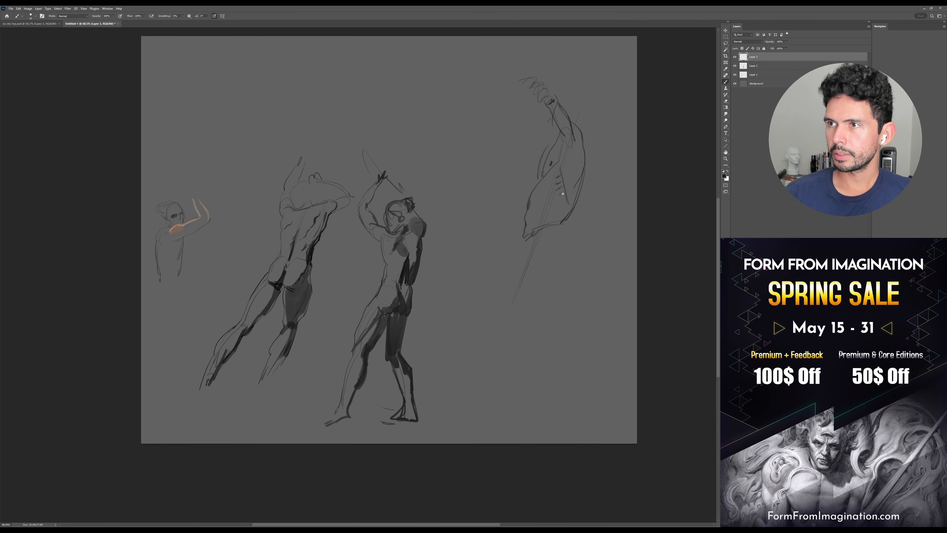
drag(516, 134, 537, 151)
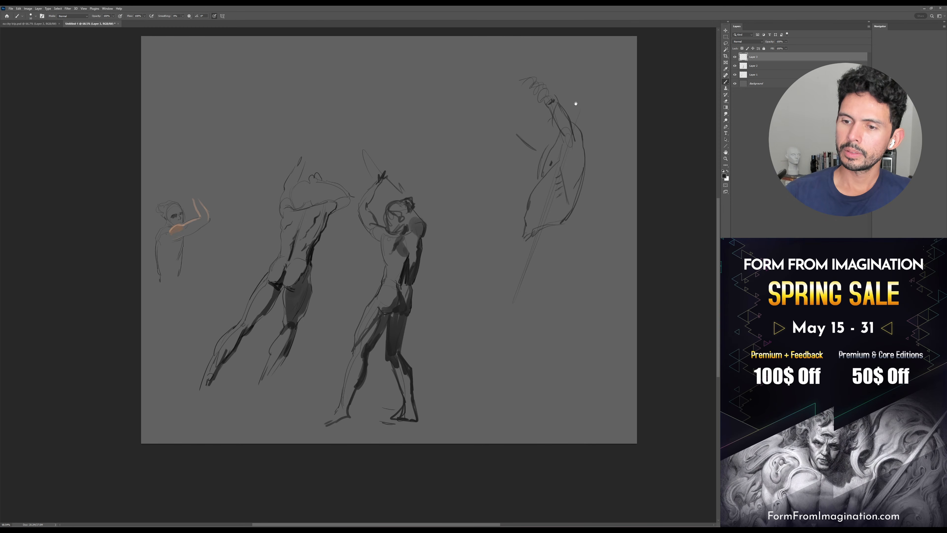
Sketch a small block shape above the third figure's raised hand, and erase the whole raised arm and hand
scroll(584, 72, up, 1)
mouse_move(530, 91)
mouse_down()
mouse_move(523, 81)
mouse_move(533, 80)
mouse_move(546, 120)
mouse_up()
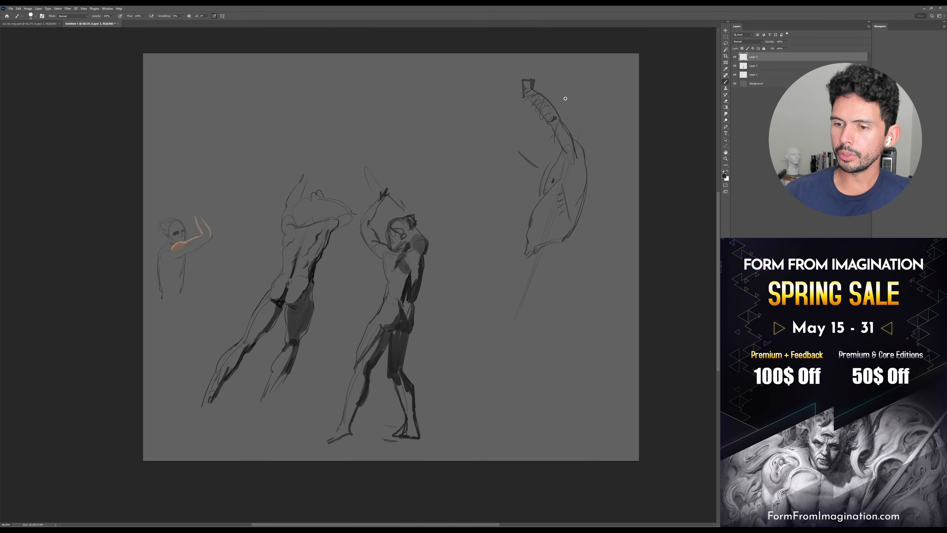
key(e)
mouse_move(535, 81)
mouse_down()
mouse_move(564, 106)
mouse_move(539, 89)
mouse_move(543, 80)
mouse_move(568, 133)
mouse_move(554, 110)
mouse_move(602, 62)
mouse_up()
key(b)
mouse_move(596, 128)
mouse_down()
mouse_move(585, 193)
mouse_move(576, 164)
mouse_up()
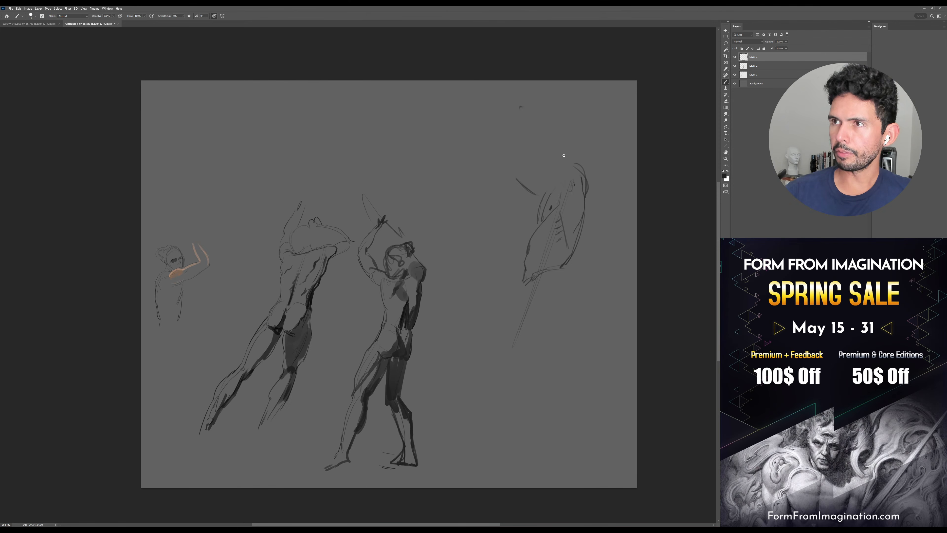
Redraw the third figure's raised arm as a straighter diagonal from the shoulder and add an oval upper-arm form
drag(577, 197, 574, 231)
mouse_move(564, 208)
mouse_down()
mouse_move(508, 131)
mouse_move(547, 176)
mouse_up()
mouse_move(500, 112)
mouse_down()
mouse_move(554, 187)
mouse_move(552, 206)
mouse_move(560, 189)
mouse_up()
mouse_move(535, 194)
mouse_down()
mouse_move(549, 213)
mouse_move(559, 206)
mouse_up()
mouse_move(583, 159)
mouse_down()
mouse_move(574, 138)
mouse_move(540, 193)
mouse_move(536, 185)
mouse_up()
mouse_move(553, 291)
mouse_down()
mouse_move(554, 244)
mouse_move(527, 253)
mouse_move(549, 243)
mouse_up()
Scale the third figure's sketch down and move it higher on the canvas
key(ctrl+t)
drag(582, 58, 553, 146)
drag(542, 174, 553, 98)
key(Return)
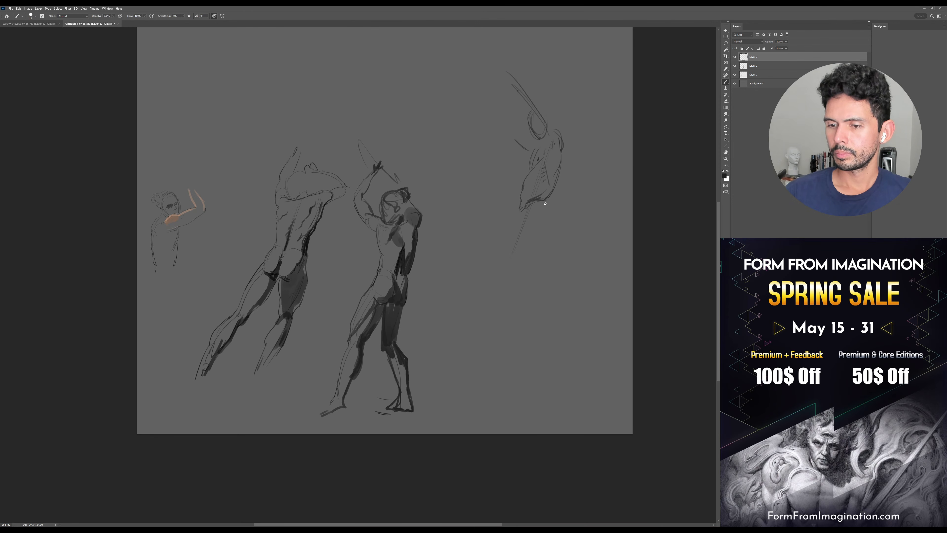
Sketch the third figure's buttock contour and the long gesture lines of both striding legs
drag(545, 202, 537, 241)
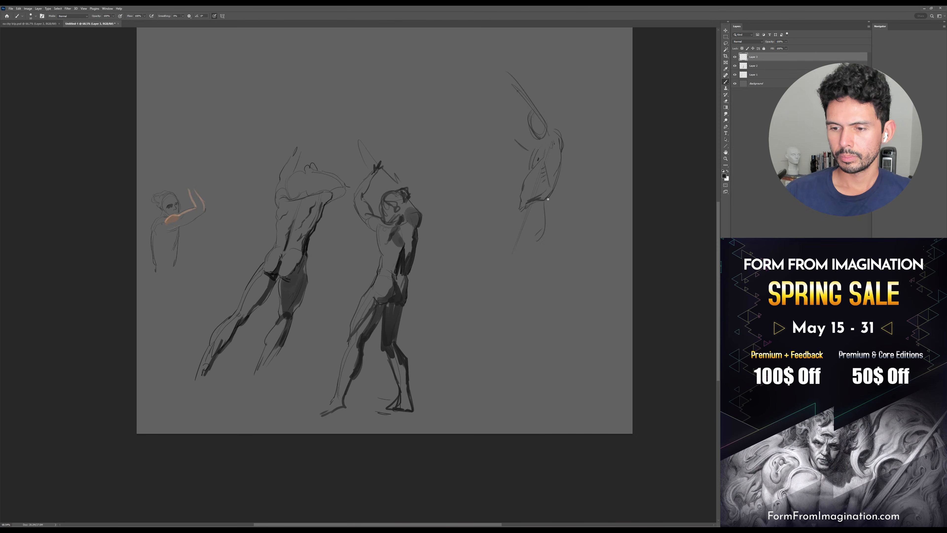
mouse_move(547, 207)
mouse_down()
mouse_move(545, 235)
mouse_move(484, 302)
mouse_move(460, 395)
mouse_up()
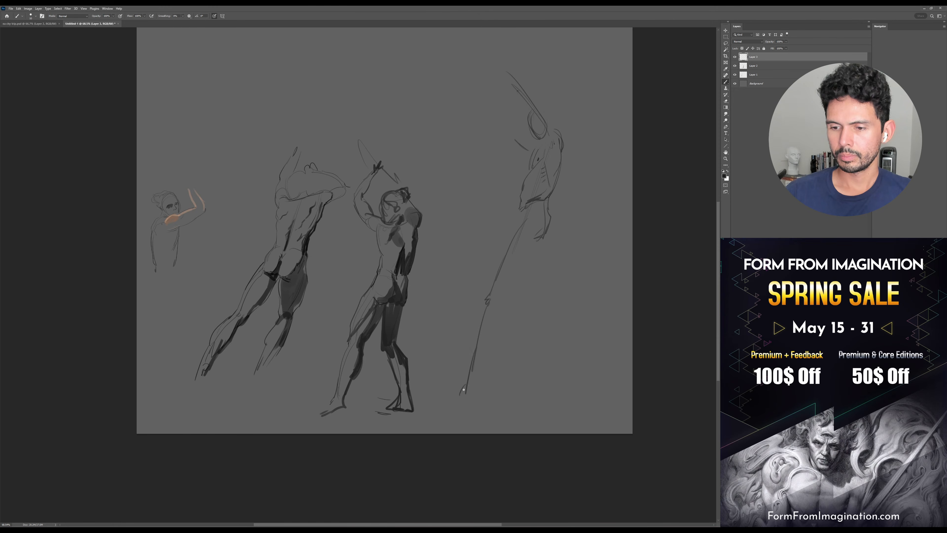
mouse_move(543, 239)
mouse_down()
mouse_move(536, 311)
mouse_move(570, 389)
mouse_up()
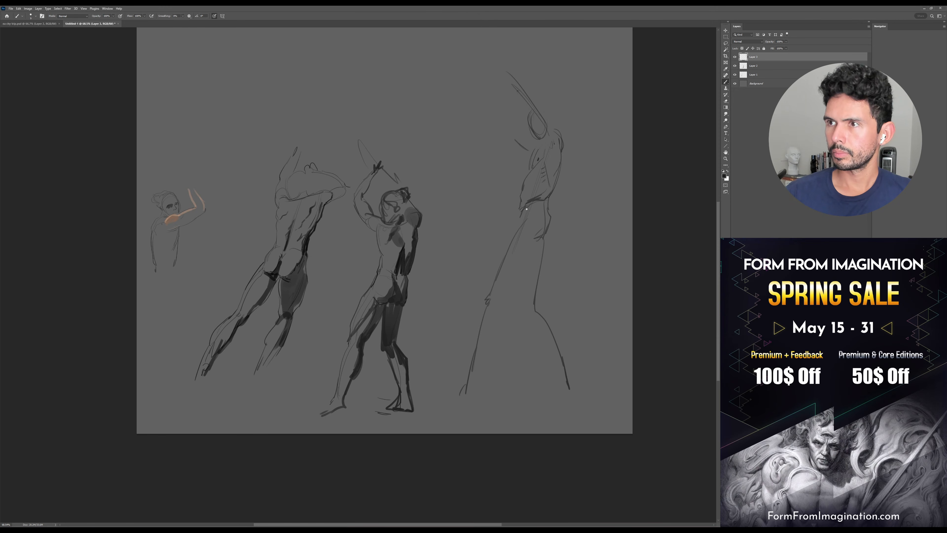
Build the third figure's thighs and lower legs by adding the second contour along each leg line
drag(522, 210, 487, 291)
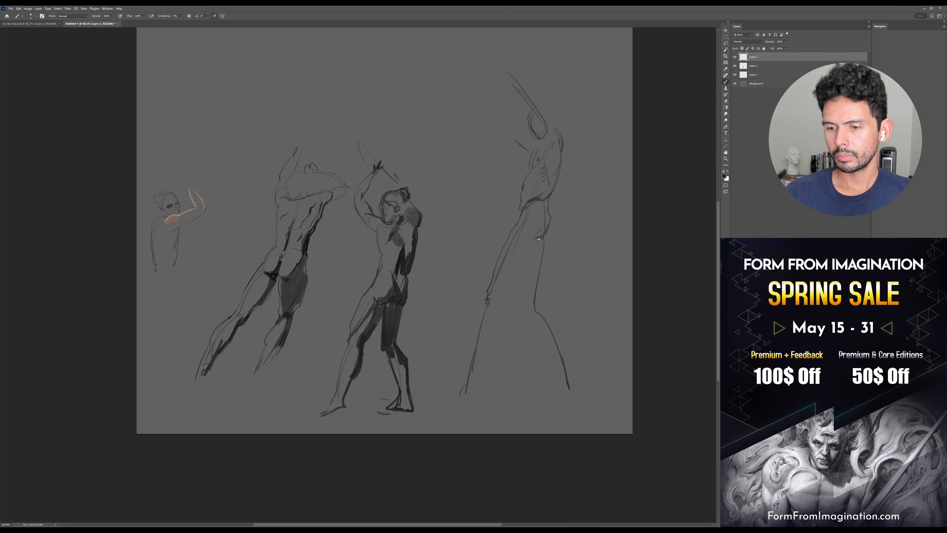
drag(531, 250, 503, 298)
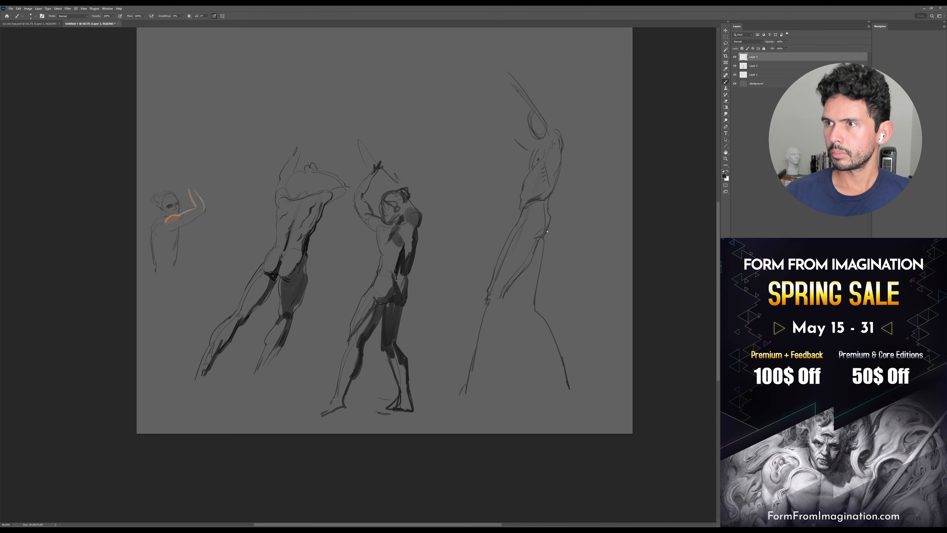
mouse_move(547, 241)
mouse_down()
mouse_move(539, 286)
mouse_move(478, 380)
mouse_up()
mouse_move(546, 262)
mouse_down()
mouse_move(526, 308)
mouse_move(560, 356)
mouse_up()
drag(535, 310, 564, 363)
Add the far arm and a small head mark around the third figure's raised arm and hands
drag(547, 101, 549, 140)
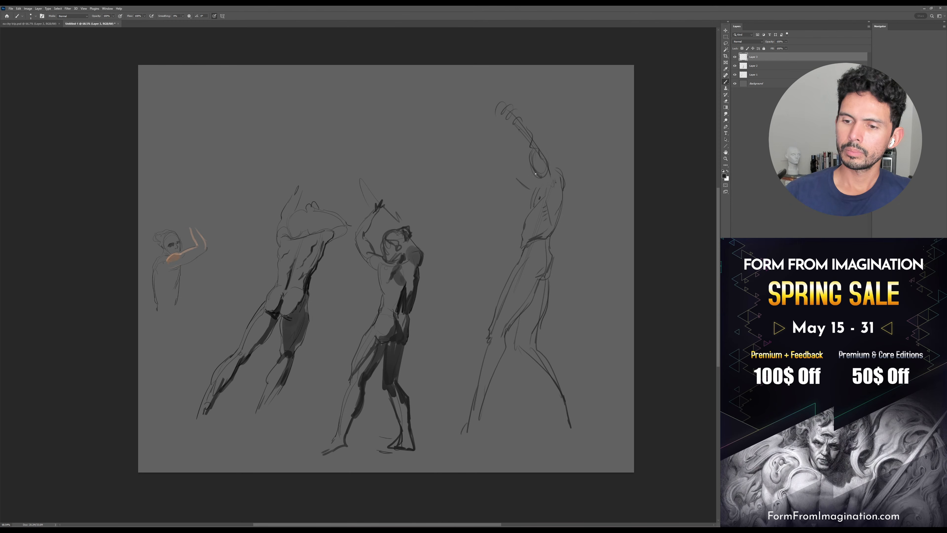
drag(525, 183, 516, 173)
mouse_move(513, 129)
mouse_down()
mouse_move(512, 168)
mouse_move(517, 119)
mouse_up()
mouse_move(526, 160)
mouse_down()
mouse_move(536, 174)
mouse_move(552, 132)
mouse_up()
Scale the third figure's sketch down and place it above the small bust at the canvas's upper-left area
key(v)
mouse_move(606, 290)
mouse_down()
mouse_move(530, 274)
mouse_move(397, 273)
mouse_up()
key(ctrl+t)
drag(361, 86, 320, 212)
drag(300, 277, 241, 165)
drag(262, 99, 265, 89)
drag(255, 163, 254, 150)
key(Return)
Fill the Background layer with a light grey using the Gradient tool
click(758, 84)
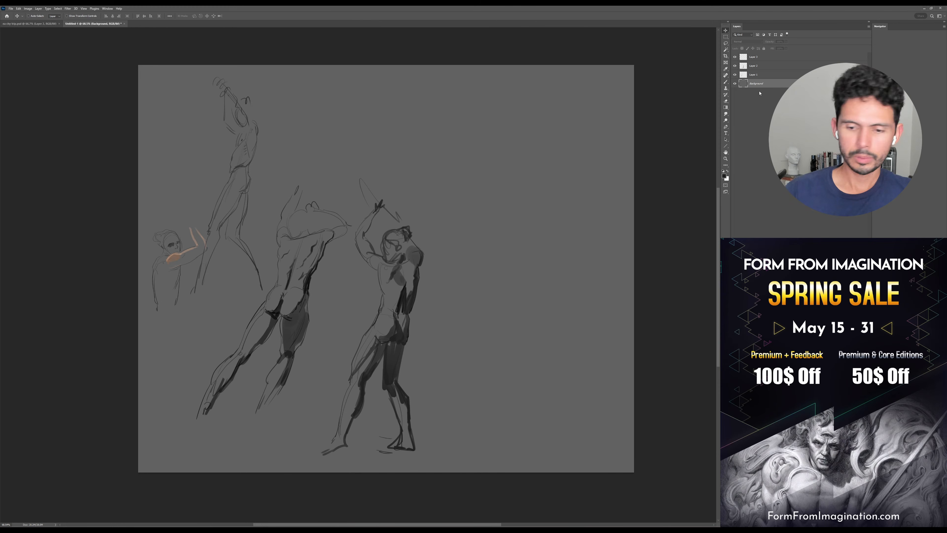
key(g)
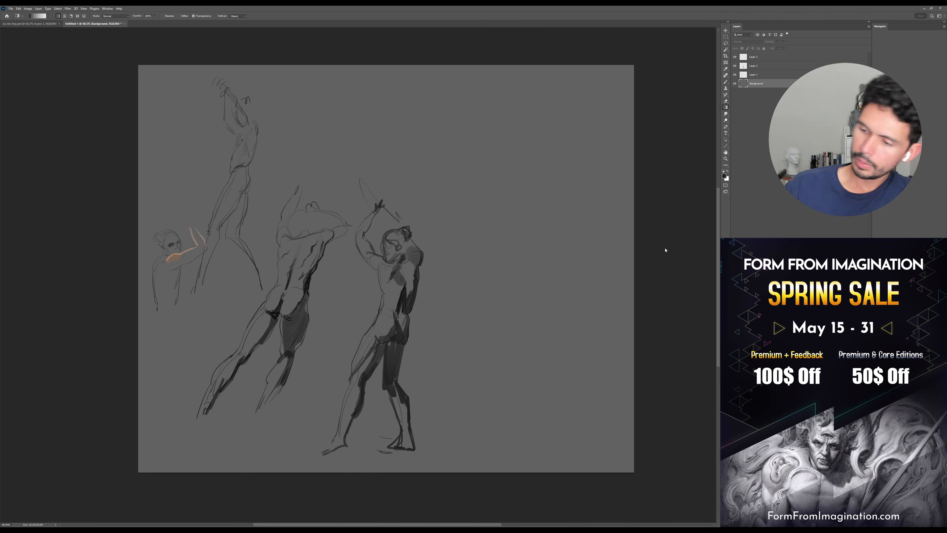
drag(667, 355, 682, 362)
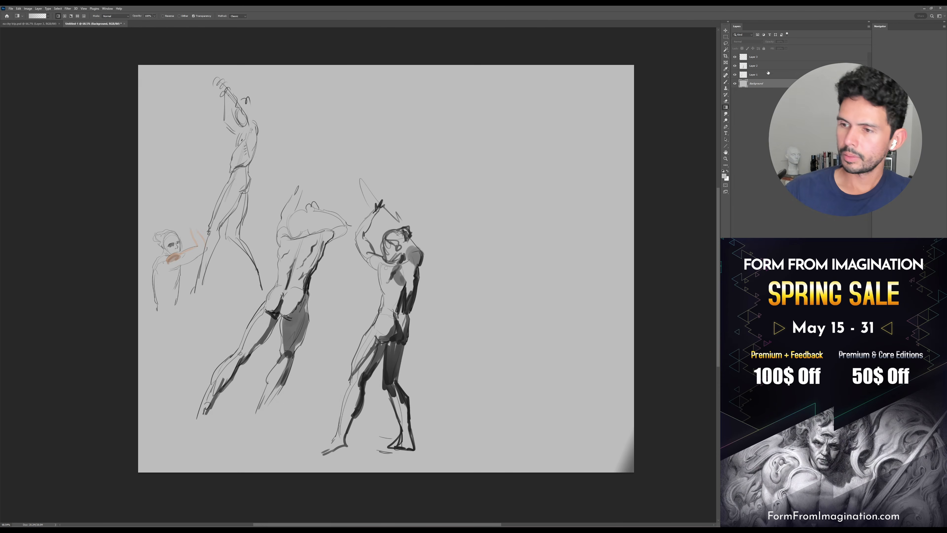
Add two new layers above the top layer, and reset the painting colours to default for the Brush tool
click(756, 57)
key(ctrl+shift+alt+n)
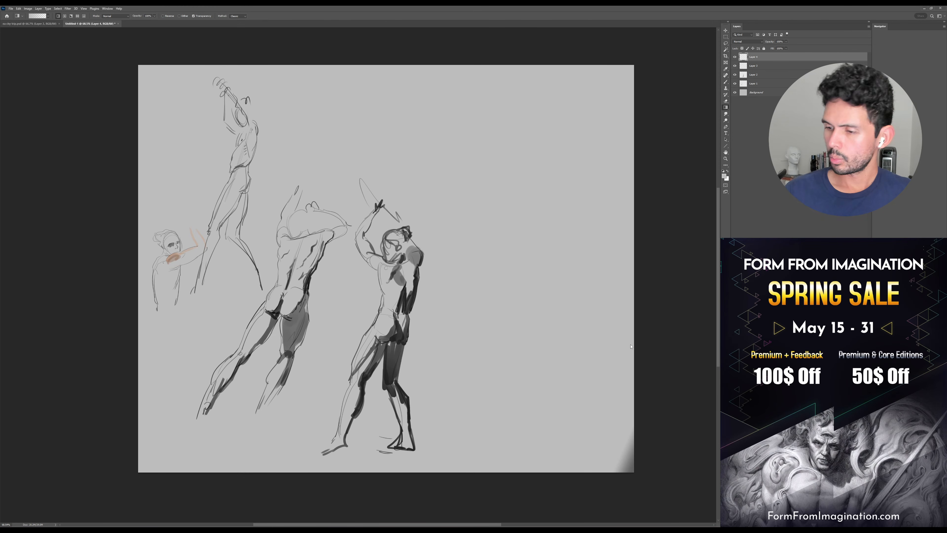
key(d)
drag(634, 334, 628, 345)
key(b)
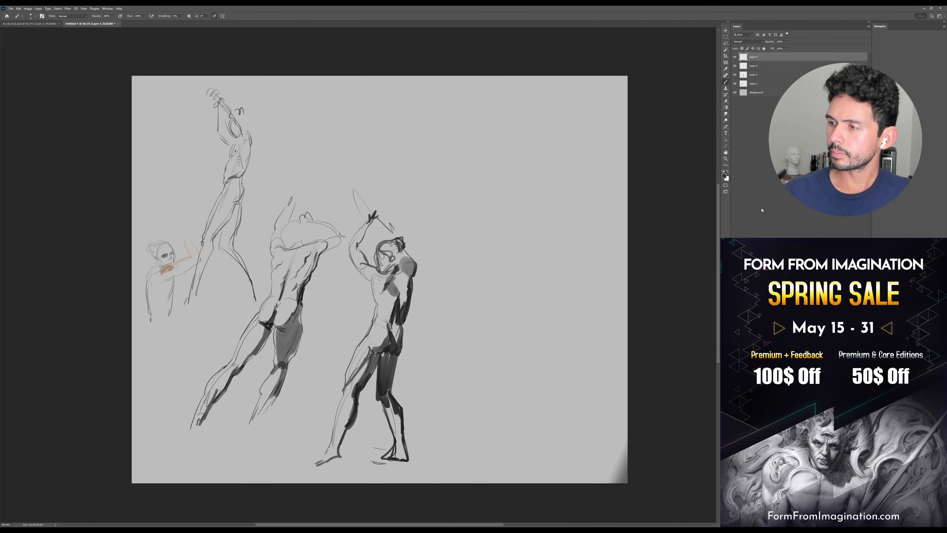
key(ctrl+shift+alt+n)
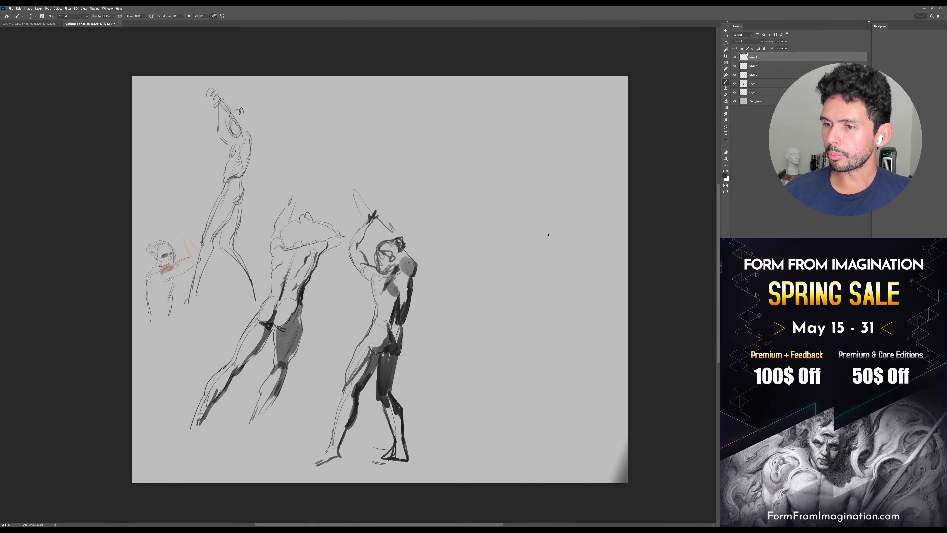
Block in a fourth figure's torso in the empty area, with shoulder line, raised shoulder, waist and pelvis base
drag(545, 239, 557, 184)
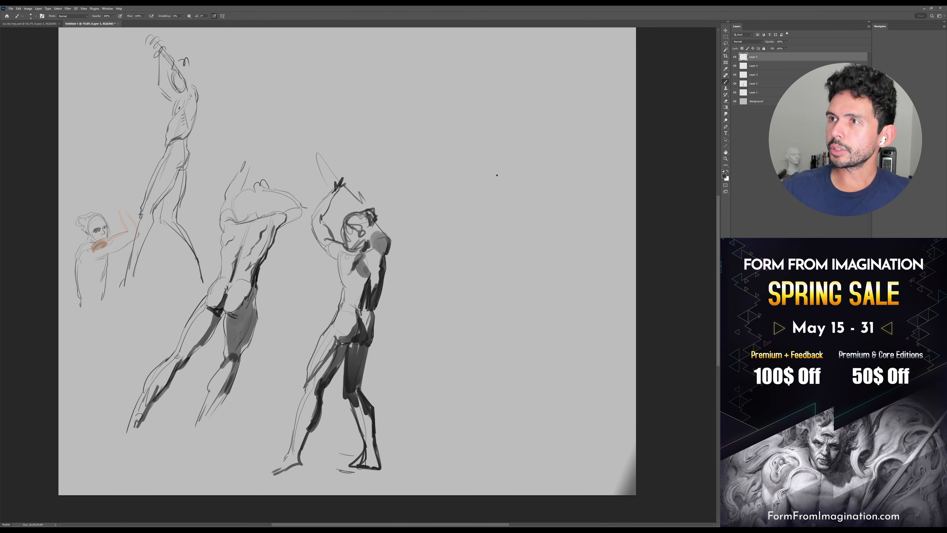
drag(492, 142, 527, 126)
drag(493, 162, 496, 169)
mouse_move(527, 126)
mouse_down()
mouse_move(547, 129)
mouse_move(534, 190)
mouse_up()
mouse_move(494, 146)
mouse_down()
mouse_move(494, 221)
mouse_move(539, 180)
mouse_move(527, 234)
mouse_up()
drag(494, 202, 484, 240)
drag(535, 199, 528, 239)
mouse_move(528, 230)
mouse_down()
mouse_move(498, 231)
mouse_move(533, 237)
mouse_up()
scroll(594, 165, down, 1)
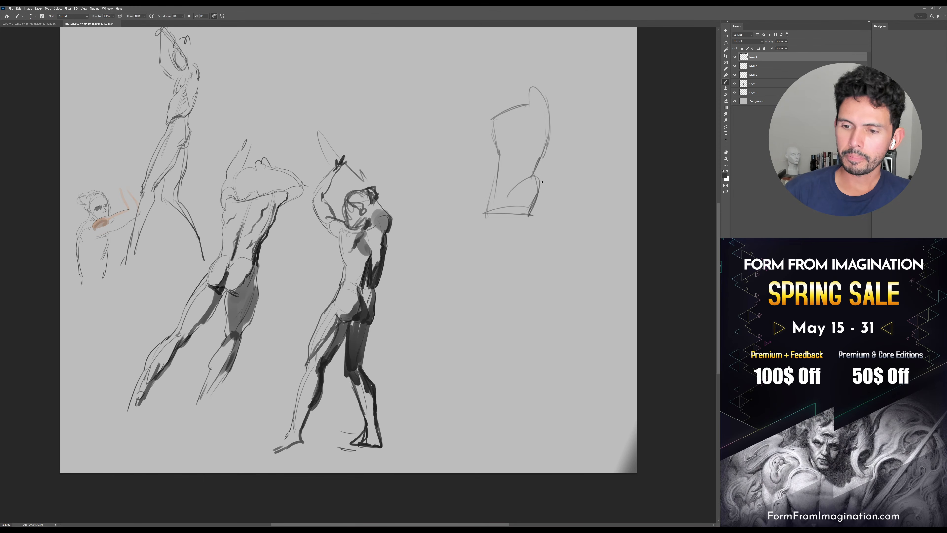
Draw the fourth figure's side contours, armpit lines and vertically raised upper arm, and move the sketch lower on the canvas
scroll(558, 213, up, 3)
drag(549, 196, 534, 230)
drag(550, 206, 544, 223)
drag(549, 143, 556, 191)
drag(548, 138, 547, 203)
drag(549, 208, 555, 178)
mouse_move(561, 123)
mouse_down()
mouse_move(561, 158)
mouse_move(512, 226)
mouse_up()
drag(533, 166, 510, 218)
mouse_move(534, 165)
mouse_down()
mouse_move(555, 101)
mouse_move(548, 175)
mouse_up()
key(v)
mouse_move(561, 232)
mouse_down()
mouse_move(562, 325)
mouse_move(568, 300)
mouse_up()
Draw the fourth figure's forearm bending back from the raised elbow, ending in a small hand
key(b)
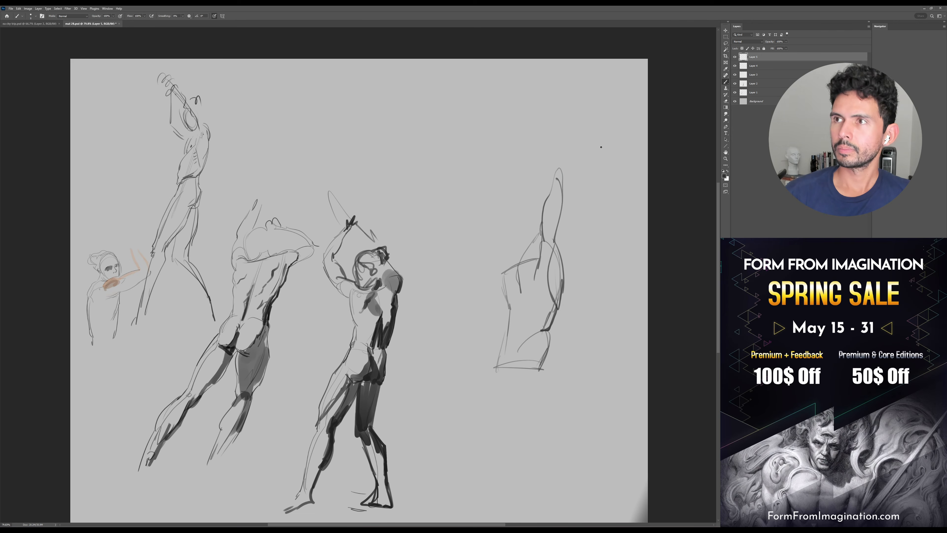
mouse_move(557, 186)
mouse_down()
mouse_move(532, 161)
mouse_move(541, 174)
mouse_move(502, 155)
mouse_move(515, 152)
mouse_move(542, 170)
mouse_move(514, 145)
mouse_up()
mouse_move(565, 239)
mouse_down()
mouse_move(563, 204)
mouse_move(518, 231)
mouse_move(531, 223)
mouse_up()
Reduce the eraser to a much smaller size, and return to the Brush tool
key(e)
key(bracketleft)
key(bracketleft)
key(bracketleft)
key(bracketleft)
key(bracketleft)
key(bracketleft)
key(bracketleft)
key(bracketleft)
key(bracketleft)
key(bracketleft)
key(bracketleft)
key(bracketleft)
key(bracketleft)
key(b)
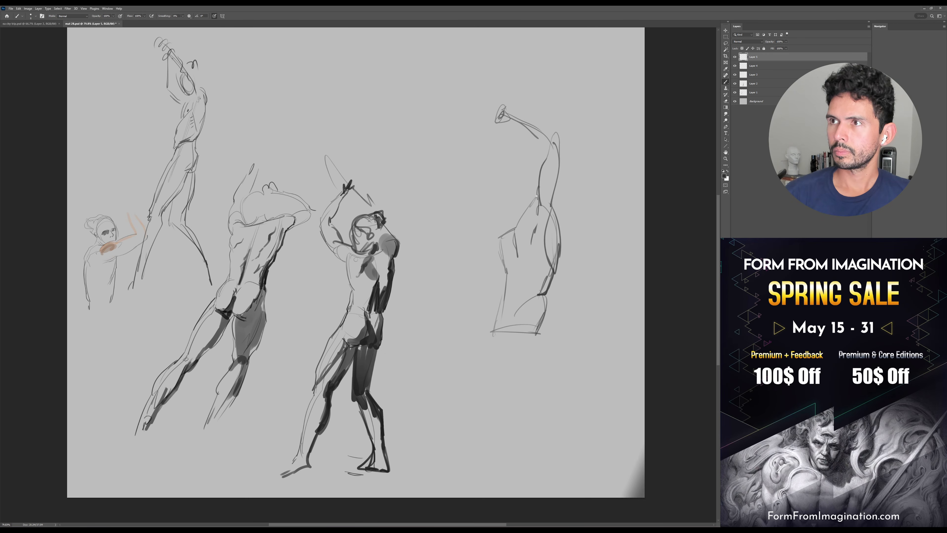
Mark the fourth figure's chest, and sketch the oval head and the far bent arm, refining both hands
drag(539, 185, 517, 259)
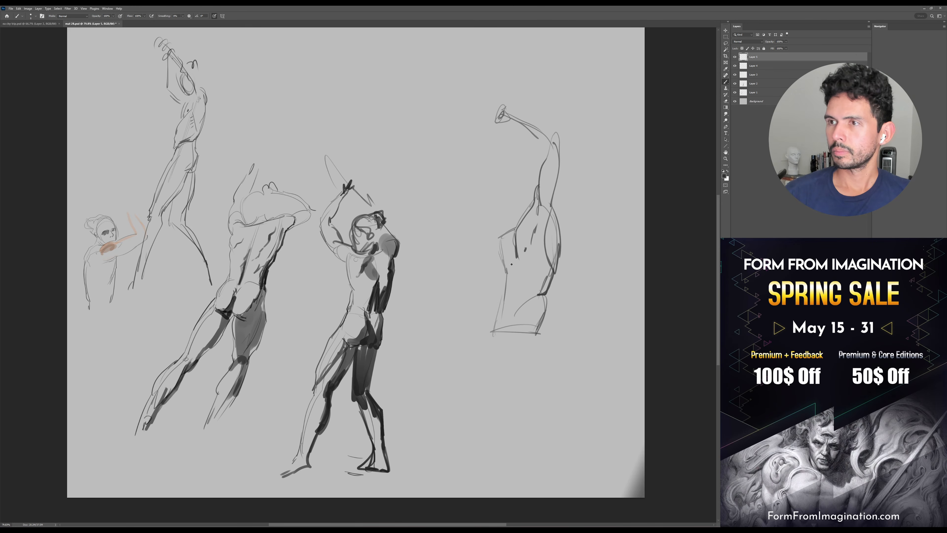
drag(495, 216, 507, 255)
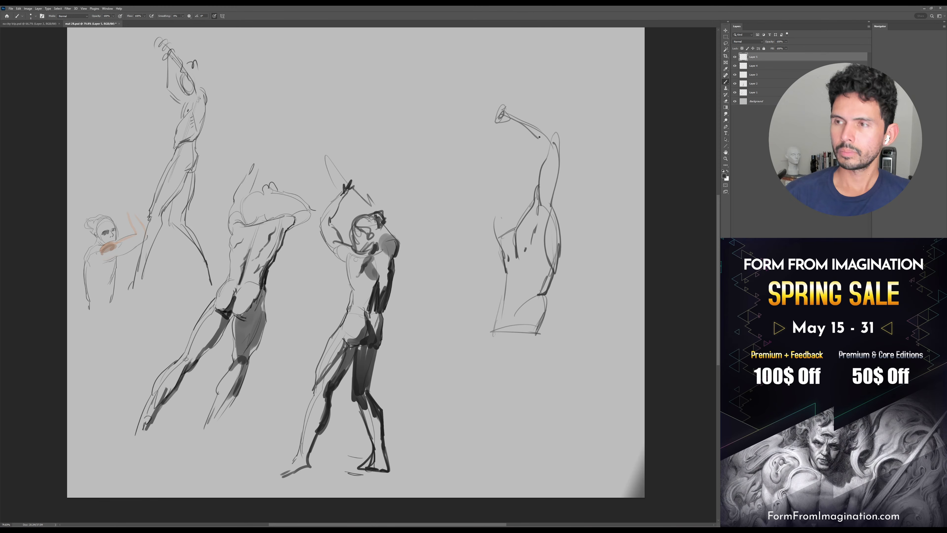
mouse_move(517, 201)
mouse_down()
mouse_move(510, 174)
mouse_move(524, 197)
mouse_move(520, 216)
mouse_move(449, 206)
mouse_move(475, 154)
mouse_move(490, 168)
mouse_move(478, 196)
mouse_up()
scroll(493, 191, up, 1)
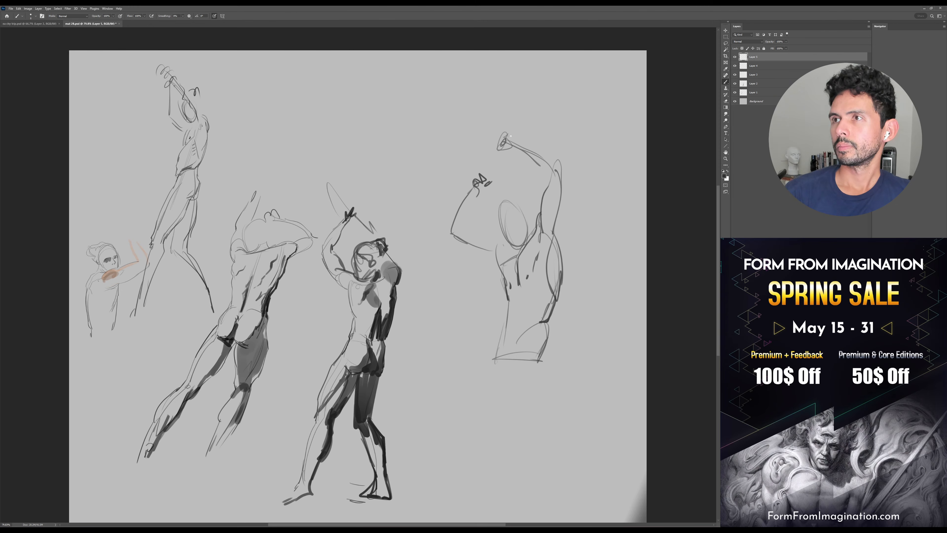
drag(502, 127, 498, 161)
scroll(546, 219, down, 1)
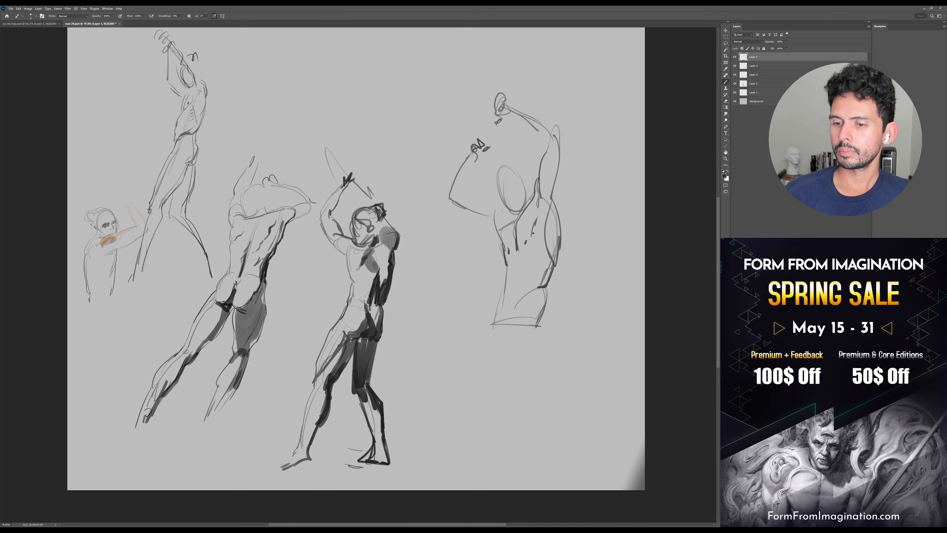
Draw the fourth figure's abdominal and rib marks, and extend the hip contour below the pelvis
drag(520, 254, 507, 301)
scroll(520, 289, down, 1)
scroll(519, 289, down, 1)
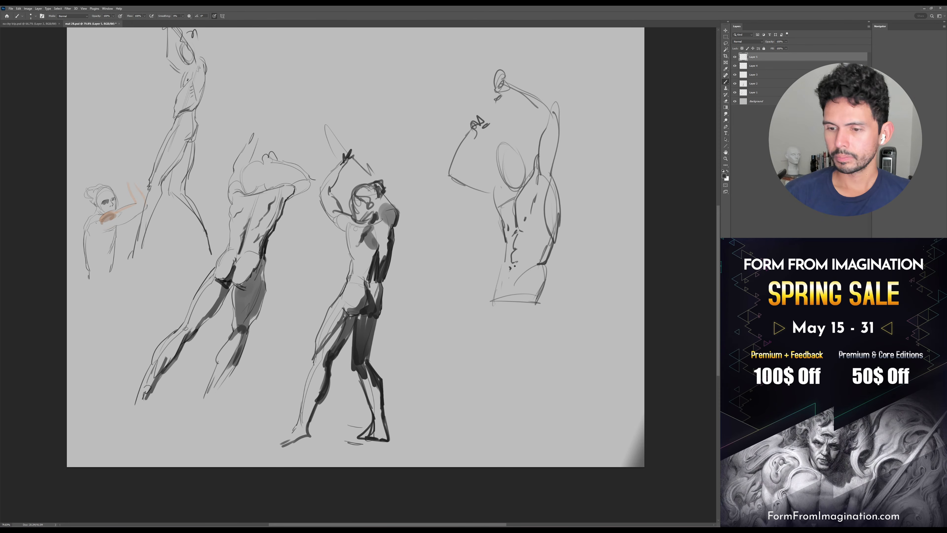
drag(506, 262, 504, 277)
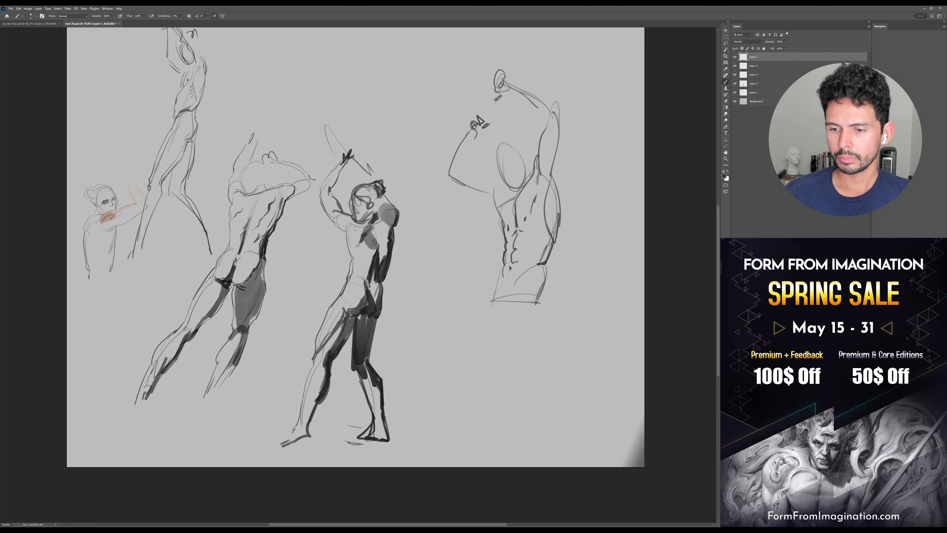
drag(525, 248, 539, 238)
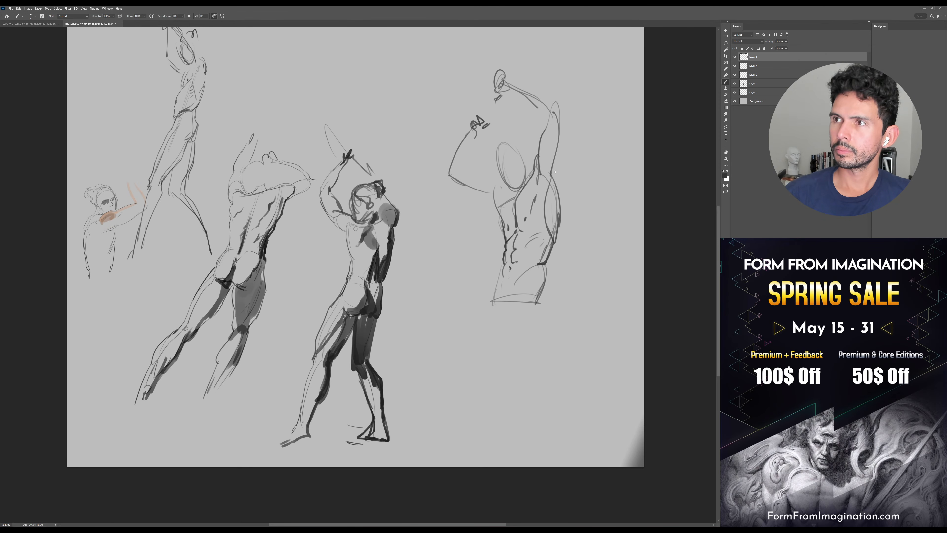
drag(552, 158, 556, 180)
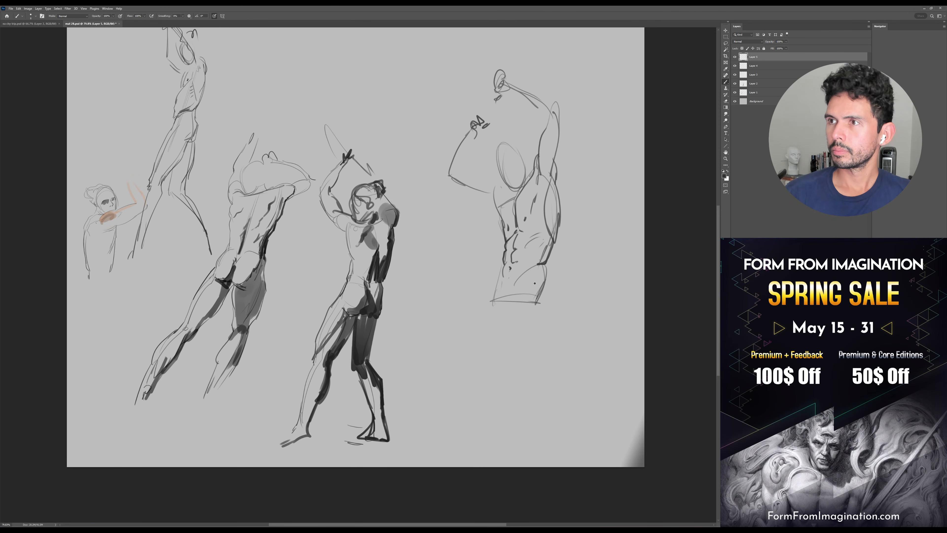
mouse_move(548, 266)
mouse_down()
mouse_move(545, 314)
mouse_move(536, 316)
mouse_up()
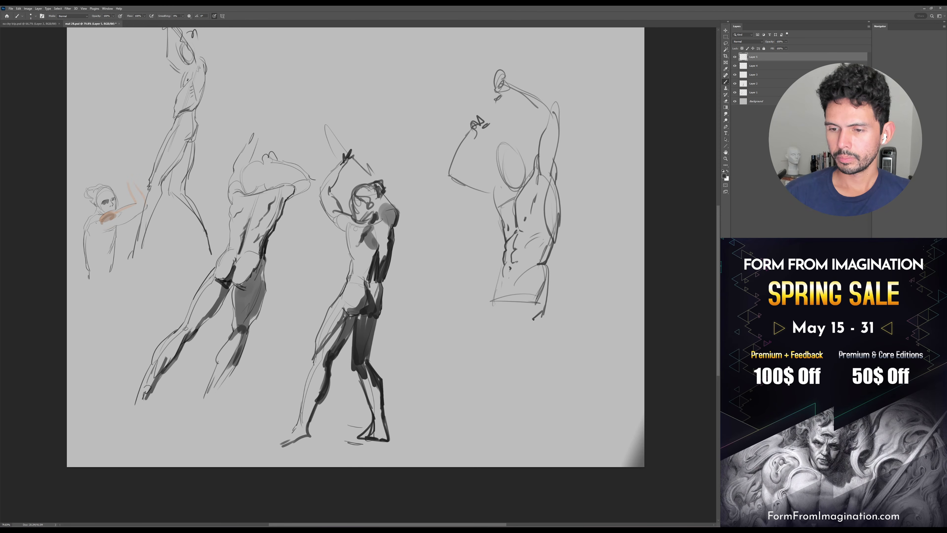
Scale the fourth figure's sketch down to leave room for the legs
key(ctrl+t)
mouse_move(562, 69)
mouse_down()
mouse_move(533, 137)
mouse_move(537, 156)
mouse_up()
key(Return)
drag(577, 210, 568, 235)
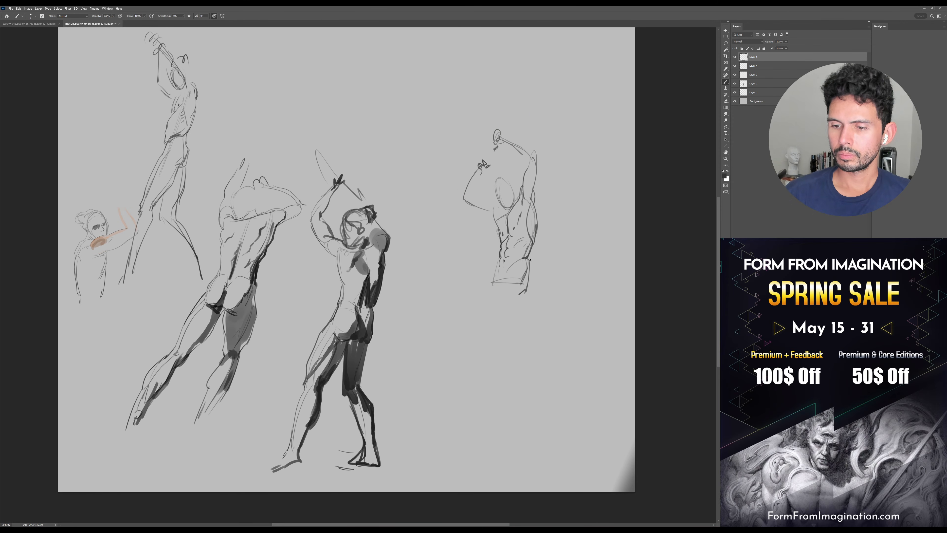
Sketch the fourth figure's front leg with knee and foot, and the back leg stretched out behind
drag(495, 281, 491, 313)
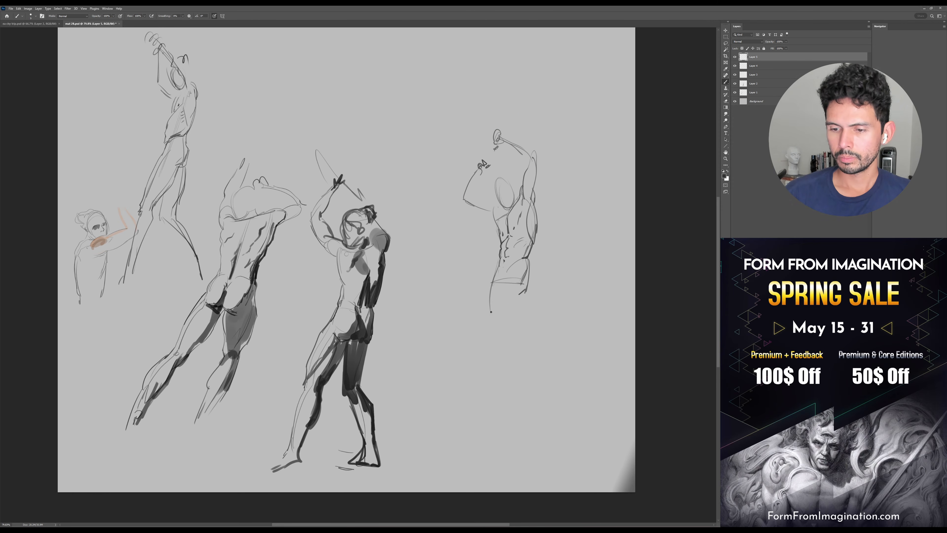
drag(506, 278, 480, 343)
drag(522, 273, 452, 444)
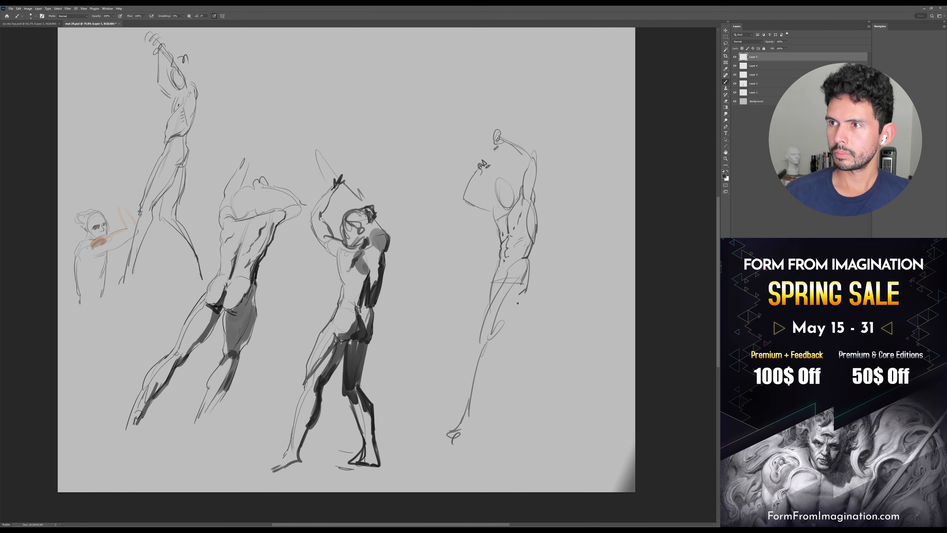
mouse_move(520, 300)
mouse_down()
mouse_move(510, 348)
mouse_move(558, 410)
mouse_move(535, 435)
mouse_move(564, 429)
mouse_up()
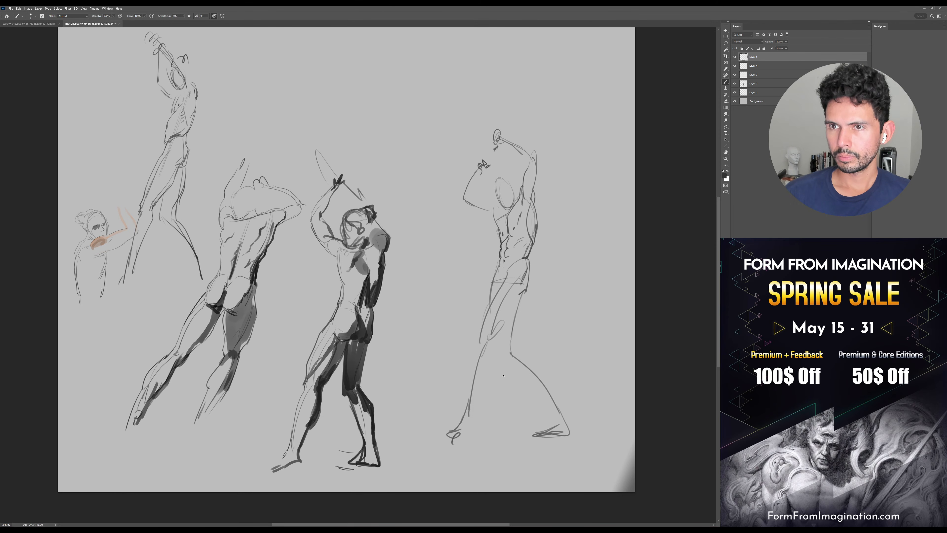
Draw the fourth figure's front calf contours and define the front foot
mouse_move(495, 335)
mouse_down()
mouse_move(469, 424)
mouse_move(492, 369)
mouse_up()
mouse_move(494, 387)
mouse_down()
mouse_move(492, 346)
mouse_move(501, 391)
mouse_move(508, 372)
mouse_up()
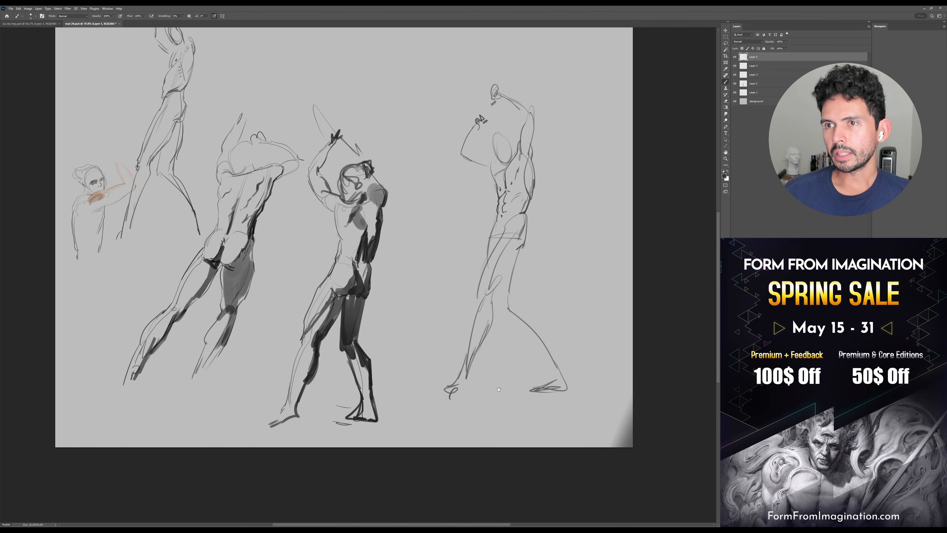
drag(498, 388, 499, 396)
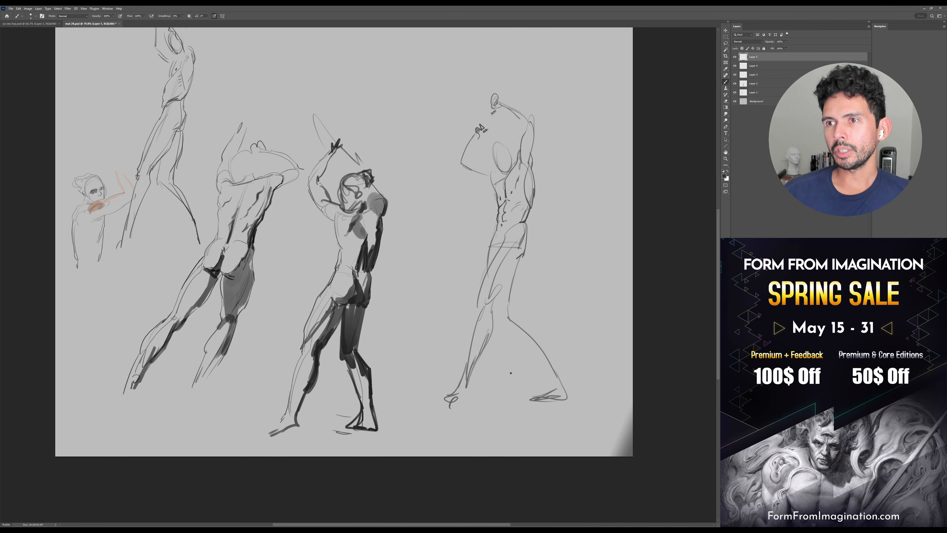
mouse_move(503, 389)
mouse_down()
mouse_move(506, 380)
mouse_move(438, 393)
mouse_move(465, 389)
mouse_up()
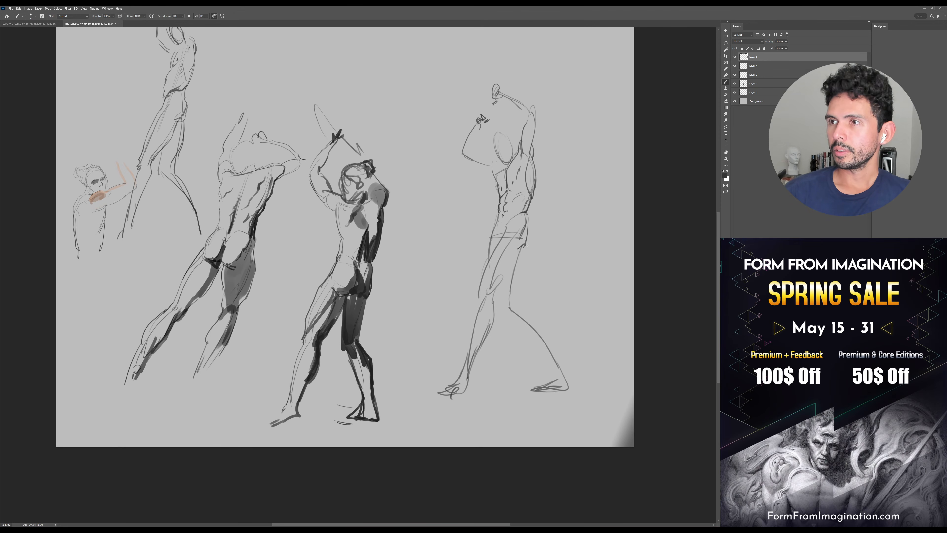
Reinforce the fourth figure's hip and front thigh contours, and shade the groin area
mouse_move(498, 292)
mouse_down()
mouse_move(528, 247)
mouse_move(493, 306)
mouse_move(487, 294)
mouse_move(480, 306)
mouse_move(485, 284)
mouse_up()
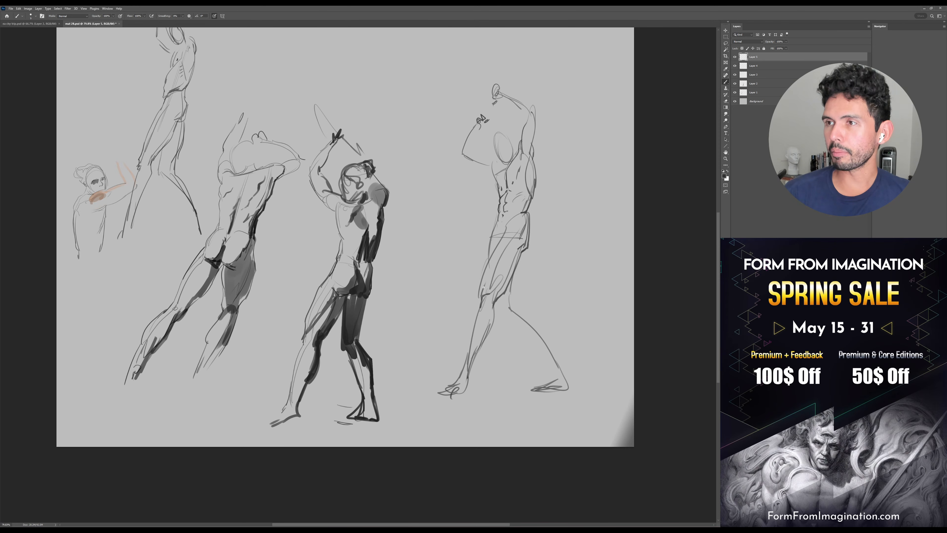
mouse_move(482, 297)
mouse_down()
mouse_move(499, 226)
mouse_move(509, 232)
mouse_up()
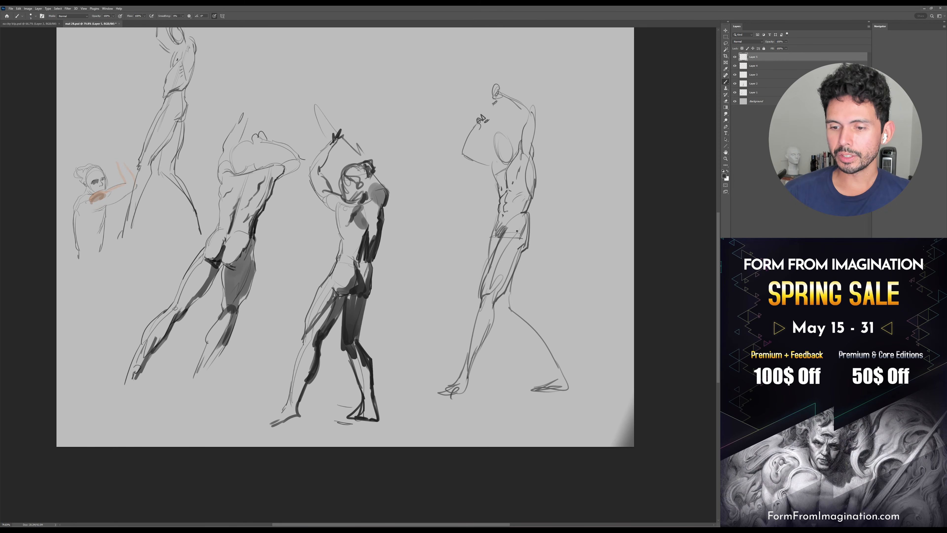
drag(524, 332, 524, 313)
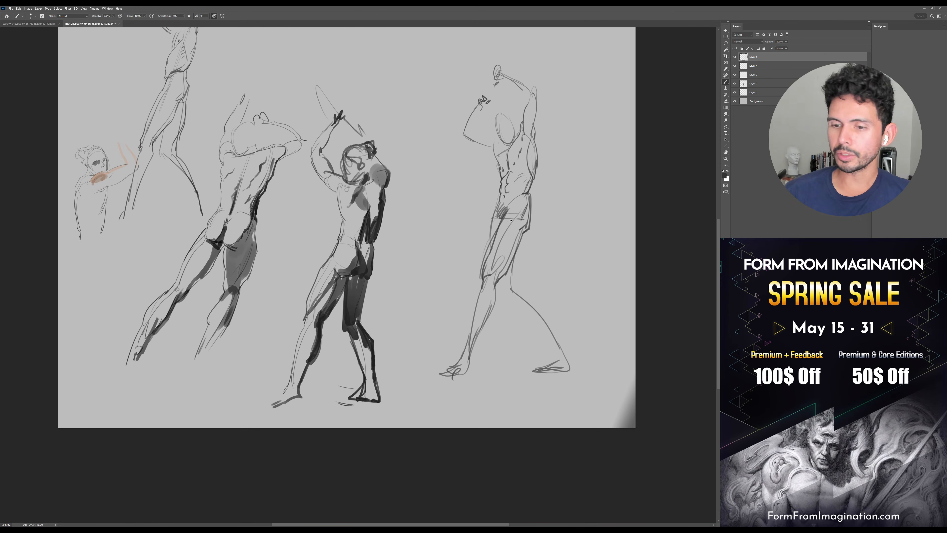
Draw the fourth figure's back thigh and calf contours, define the back foot, and refine the front foot's heel
mouse_move(497, 204)
mouse_down()
mouse_move(497, 249)
mouse_move(517, 268)
mouse_move(505, 299)
mouse_move(535, 330)
mouse_up()
mouse_move(514, 282)
mouse_down()
mouse_move(546, 315)
mouse_move(557, 357)
mouse_up()
mouse_move(545, 309)
mouse_down()
mouse_move(558, 336)
mouse_move(551, 358)
mouse_move(575, 367)
mouse_up()
mouse_move(466, 350)
mouse_down()
mouse_move(438, 370)
mouse_move(466, 374)
mouse_up()
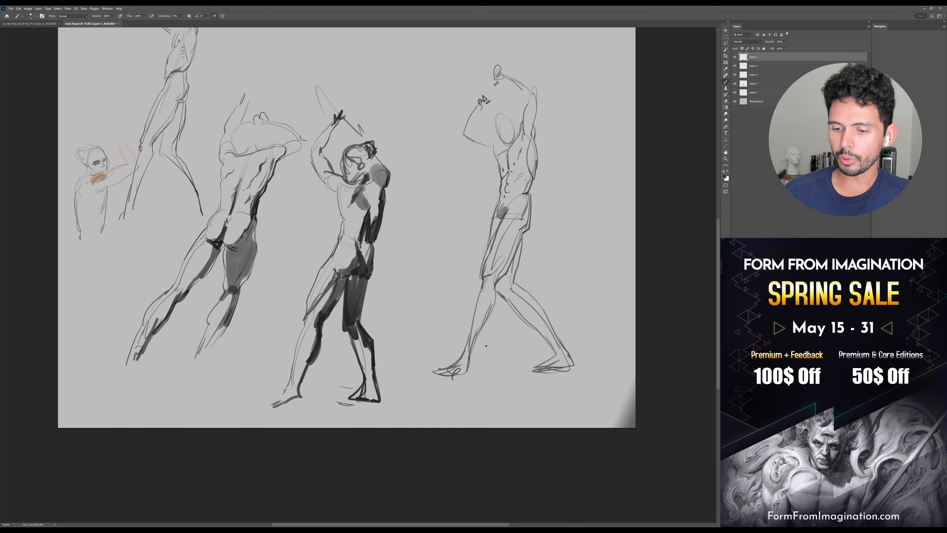
mouse_move(481, 329)
mouse_down()
mouse_move(461, 375)
mouse_move(476, 366)
mouse_up()
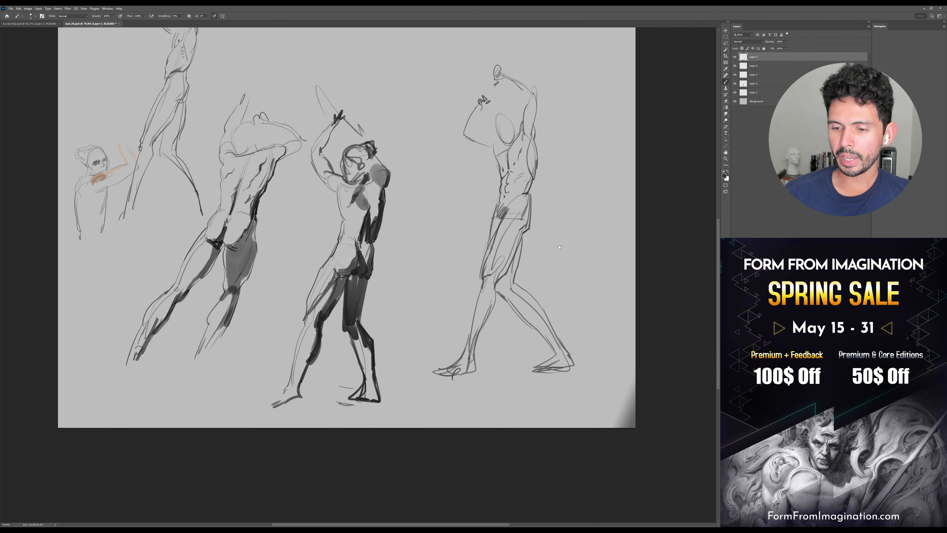
drag(576, 211, 566, 259)
drag(536, 403, 537, 369)
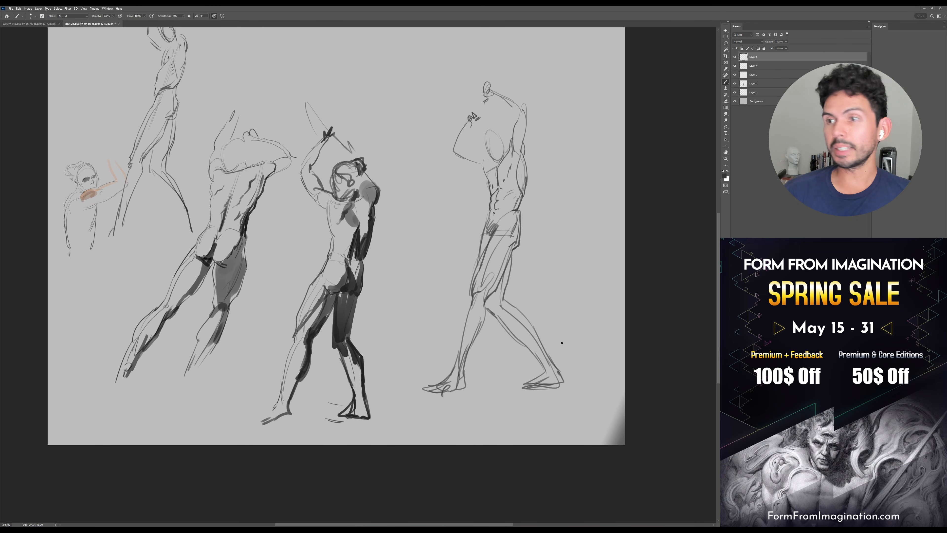
Select the fourth figure's back lower leg with the Lasso, scale it down slightly, and clear the selection
key(l)
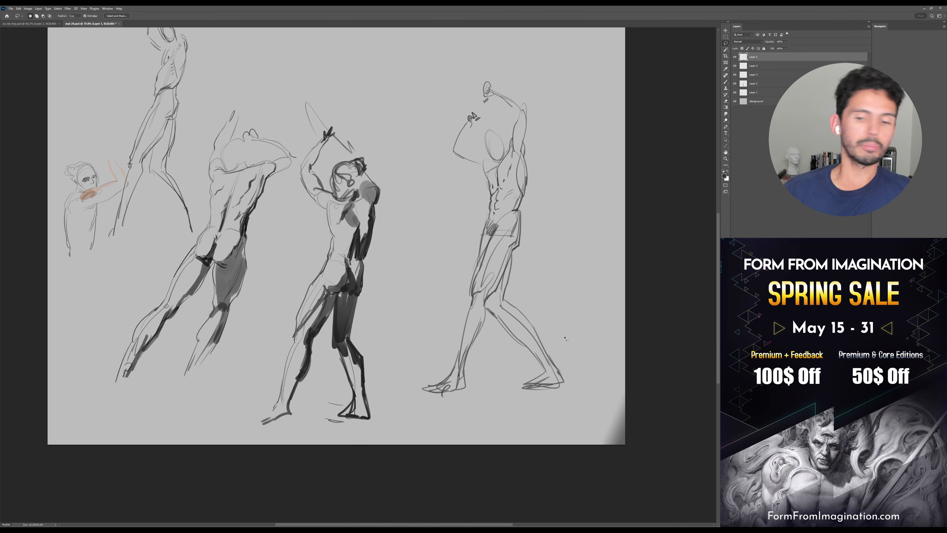
mouse_move(515, 303)
mouse_down()
mouse_move(498, 316)
mouse_move(548, 304)
mouse_up()
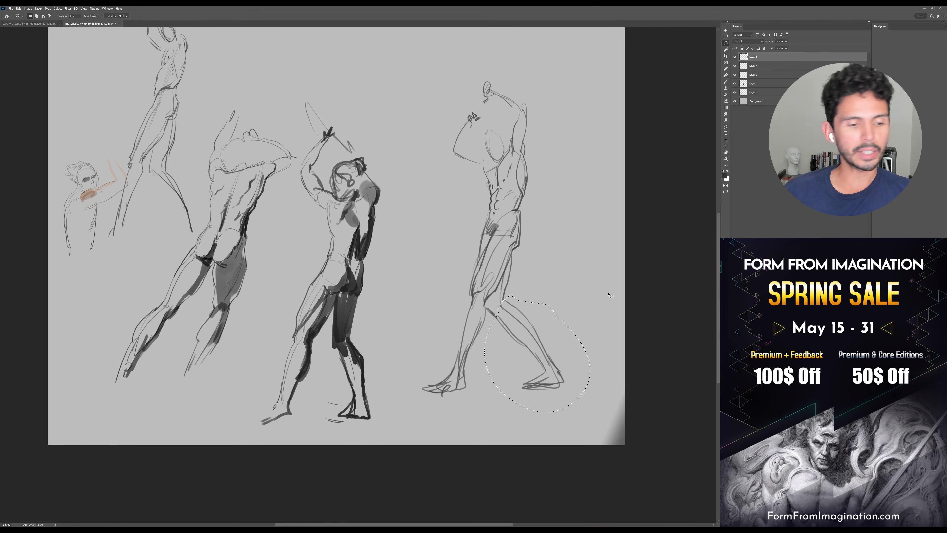
key(ctrl+t)
drag(591, 412, 580, 398)
key(Return)
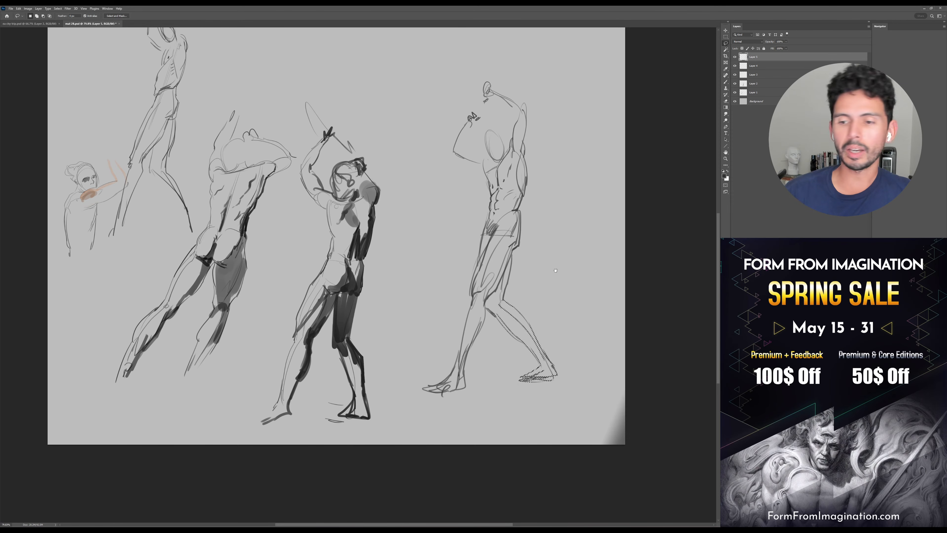
drag(559, 246, 567, 315)
key(ctrl+d)
drag(580, 232, 584, 267)
key(b)
scroll(584, 267, down, 2)
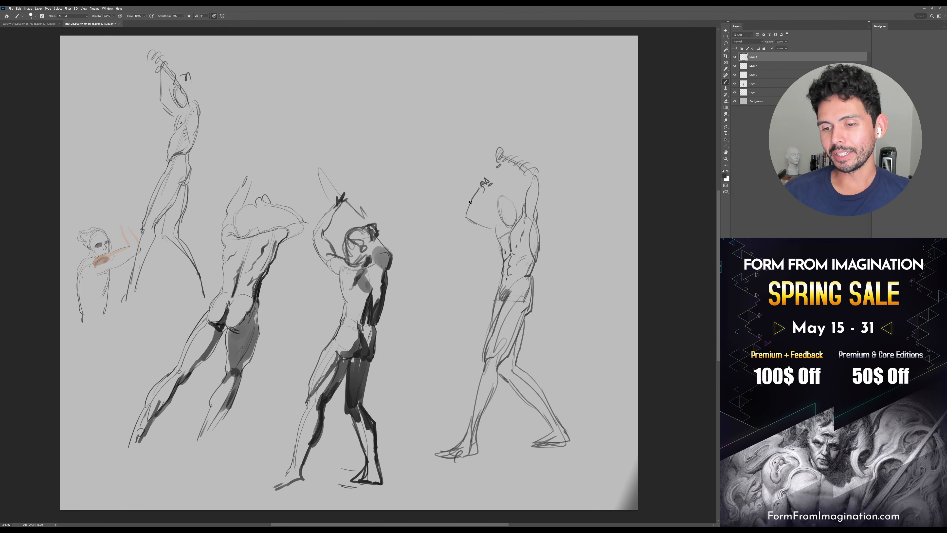
Define the fourth figure's bent arm and fist, and add a long staff running through both hands
mouse_move(487, 189)
mouse_down()
mouse_move(481, 213)
mouse_move(467, 217)
mouse_move(478, 212)
mouse_move(494, 234)
mouse_move(463, 212)
mouse_move(478, 190)
mouse_move(481, 210)
mouse_up()
key(ctrl+z)
drag(627, 161, 611, 186)
key(bracketright)
mouse_move(469, 198)
mouse_down()
mouse_move(478, 203)
mouse_move(470, 210)
mouse_move(481, 181)
mouse_up()
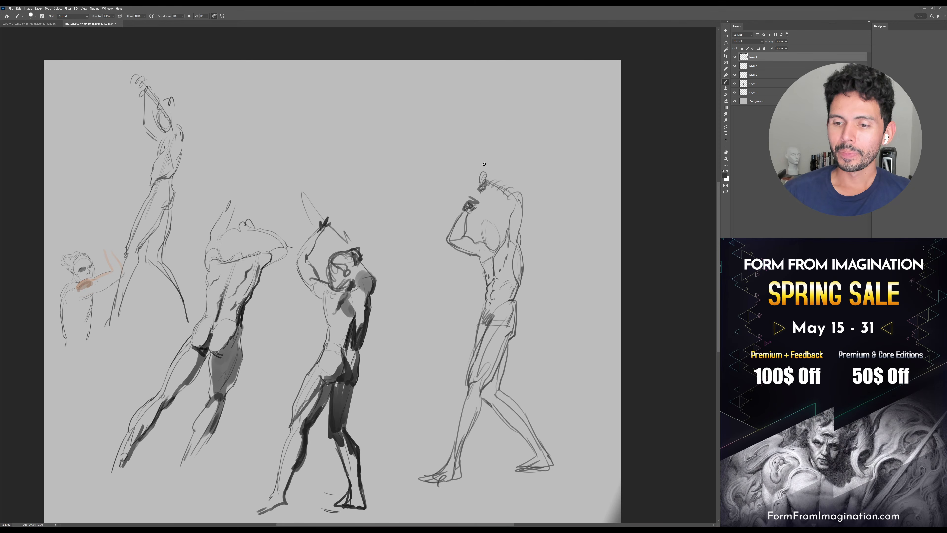
mouse_move(487, 127)
mouse_down()
mouse_move(442, 352)
mouse_move(482, 186)
mouse_up()
drag(549, 263, 551, 221)
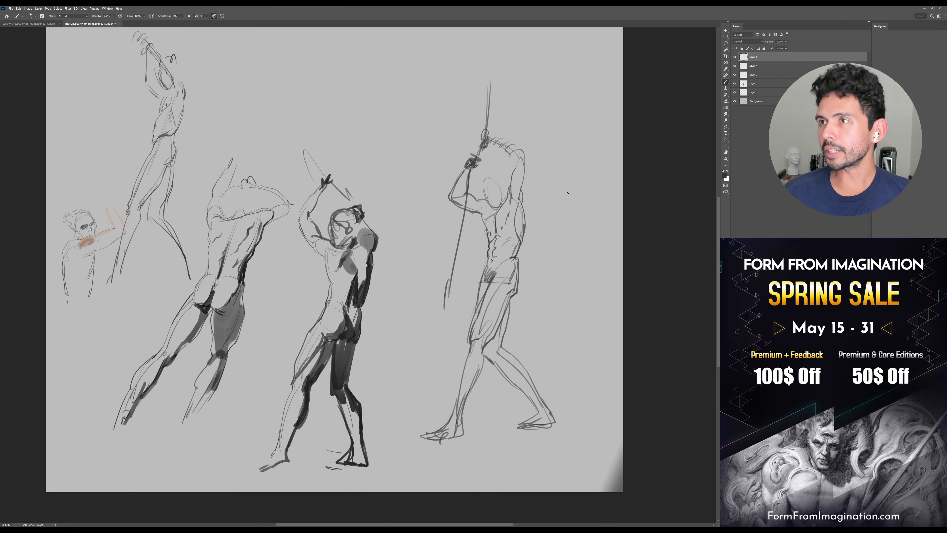
Strengthen the fourth figure's outer torso contour and shade the side of the waist and ribcage
drag(519, 193, 525, 208)
drag(521, 197, 518, 258)
key(e)
key(b)
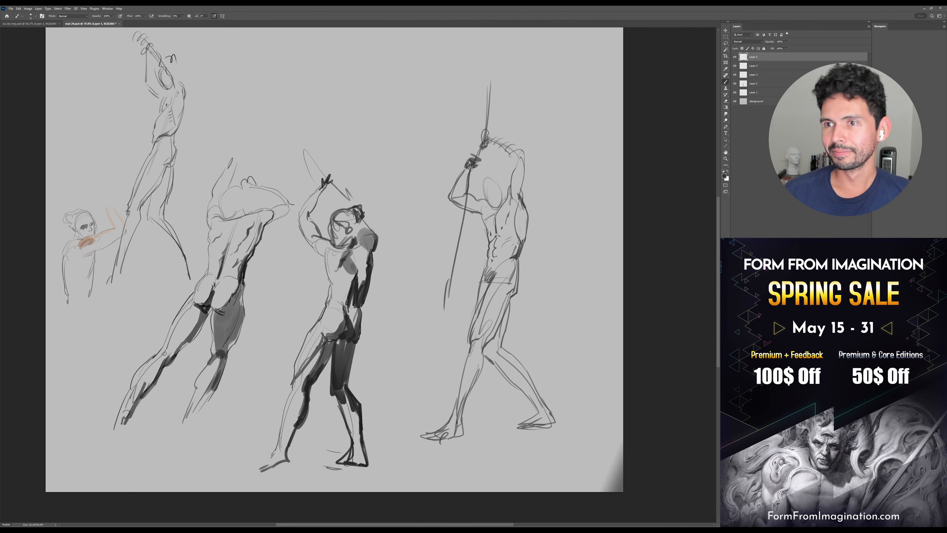
drag(515, 246, 505, 258)
mouse_move(512, 256)
mouse_down()
mouse_move(502, 262)
mouse_move(516, 249)
mouse_up()
mouse_move(519, 200)
mouse_down()
mouse_move(520, 250)
mouse_move(524, 239)
mouse_up()
drag(528, 219, 526, 233)
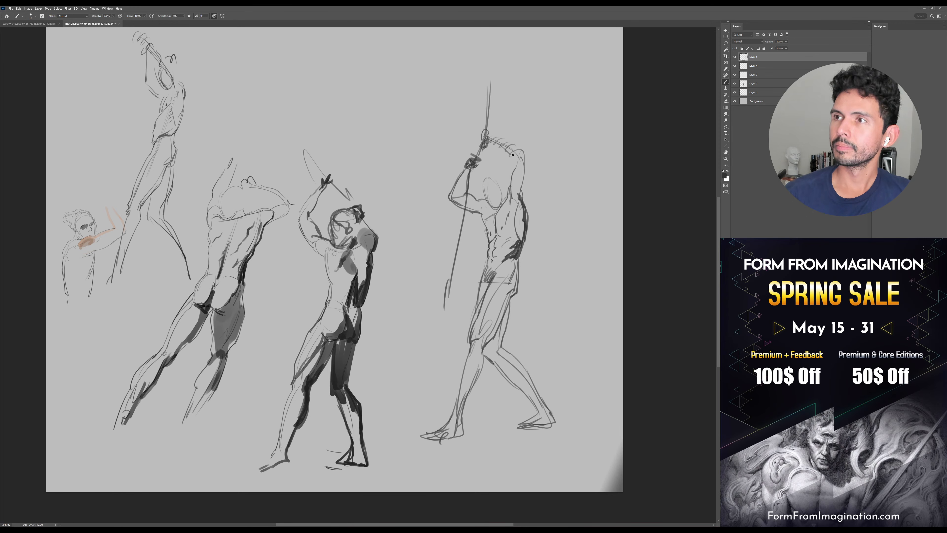
Shade the fourth figure's raised upper arm and armpit side, and darken the forearm's outer contour
drag(514, 196, 507, 223)
drag(526, 153, 525, 210)
drag(526, 197, 523, 204)
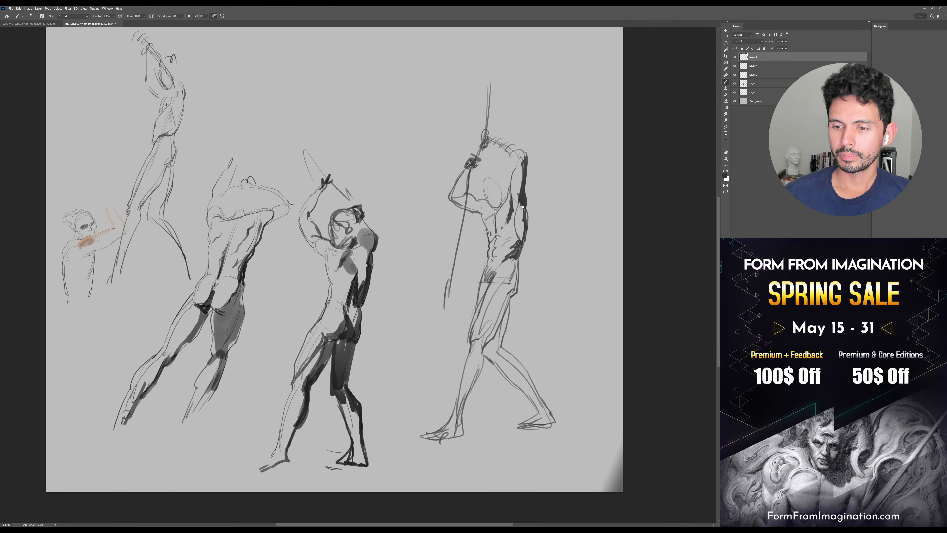
mouse_move(529, 163)
mouse_down()
mouse_move(545, 210)
mouse_move(500, 195)
mouse_up()
drag(557, 232, 559, 192)
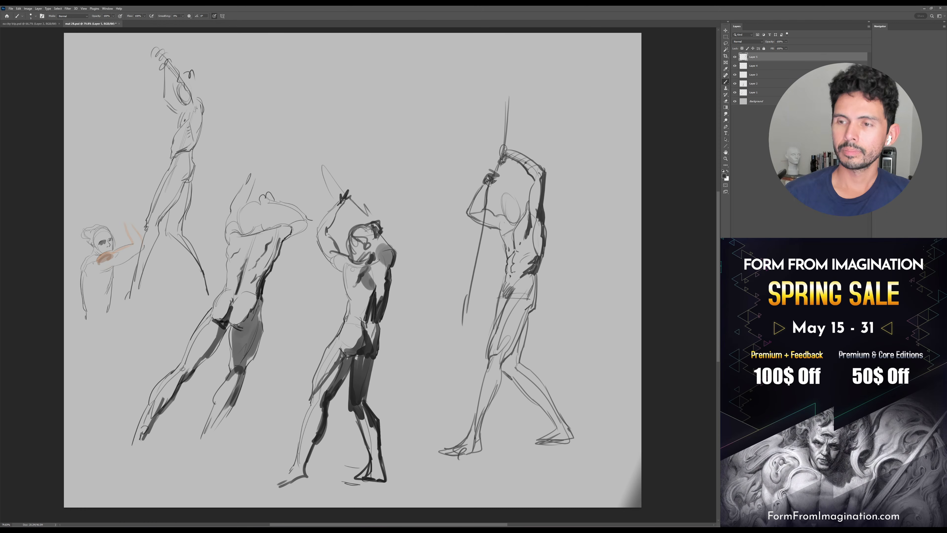
Shade the fourth figure's bent forearm with a larger brush, and add hair and a bun with a smaller one
key(bracketright)
key(bracketright)
mouse_move(481, 209)
mouse_down()
mouse_move(486, 185)
mouse_move(477, 210)
mouse_move(498, 230)
mouse_move(520, 189)
mouse_move(507, 186)
mouse_move(512, 204)
mouse_move(520, 195)
mouse_up()
key(bracketleft)
key(bracketleft)
key(bracketleft)
drag(522, 199, 522, 212)
Scale the fourth figure down and move it beside the first standing figure, above the back-view figure
mouse_move(557, 265)
mouse_down()
mouse_move(551, 235)
mouse_move(481, 212)
mouse_up()
key(v)
drag(481, 212, 495, 297)
key(ctrl+t)
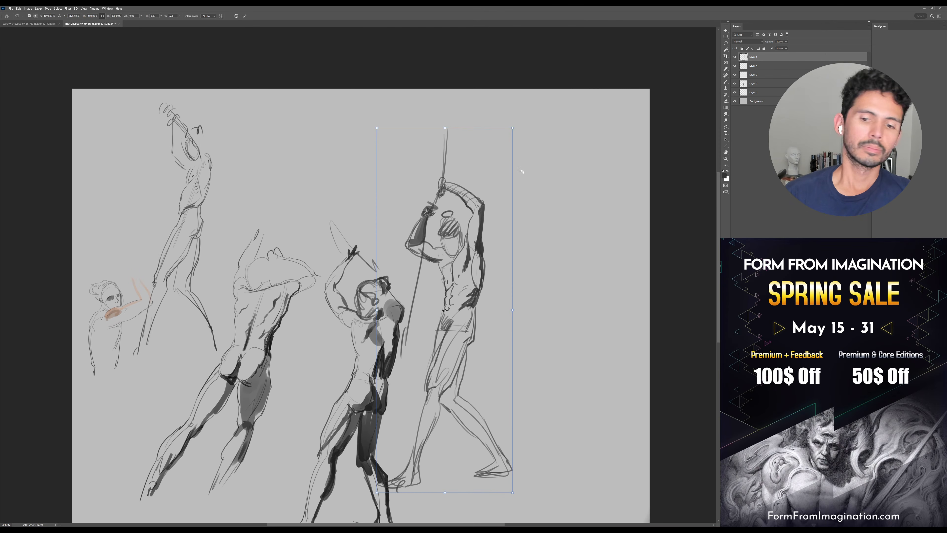
drag(512, 129, 470, 241)
drag(448, 339, 283, 174)
key(Return)
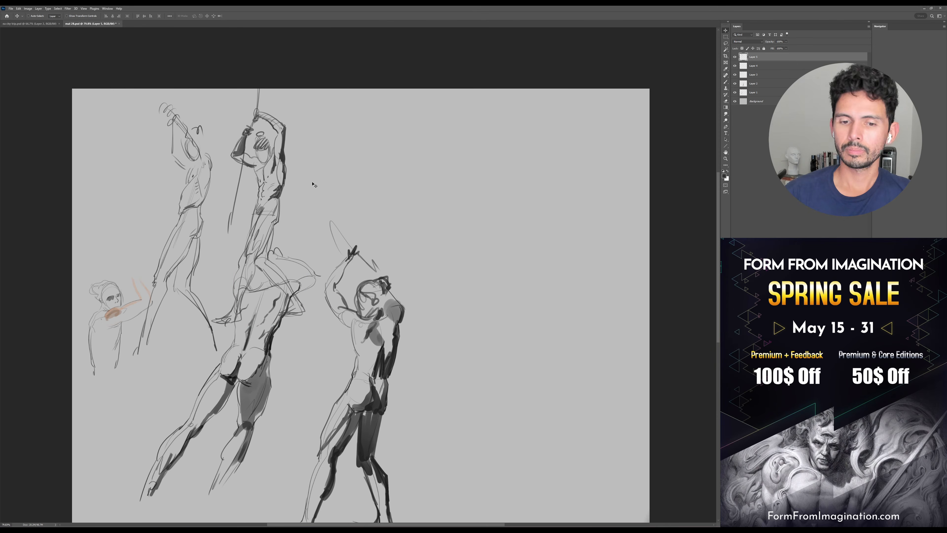
Add a new layer for a fifth figure and switch back to the Brush
key(ctrl+shift+alt+n)
scroll(571, 235, down, 2)
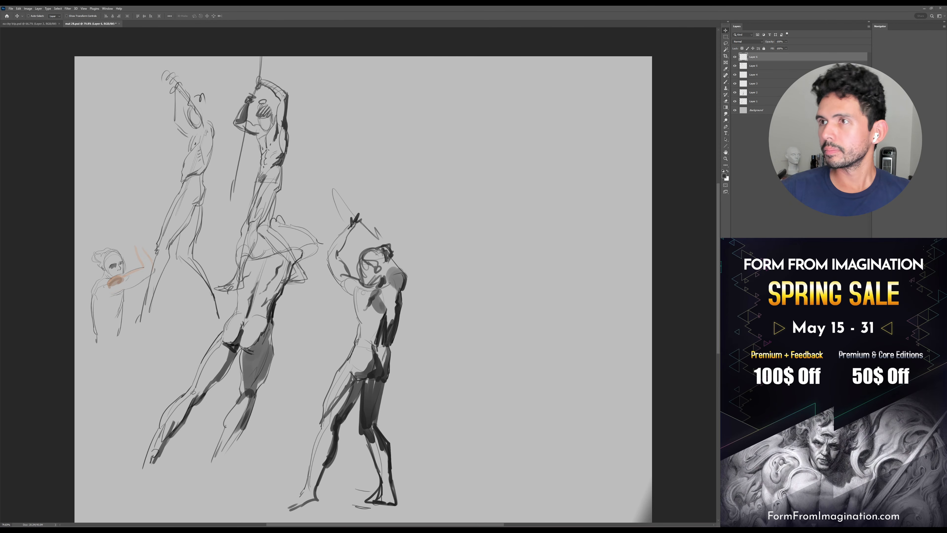
drag(551, 246, 555, 224)
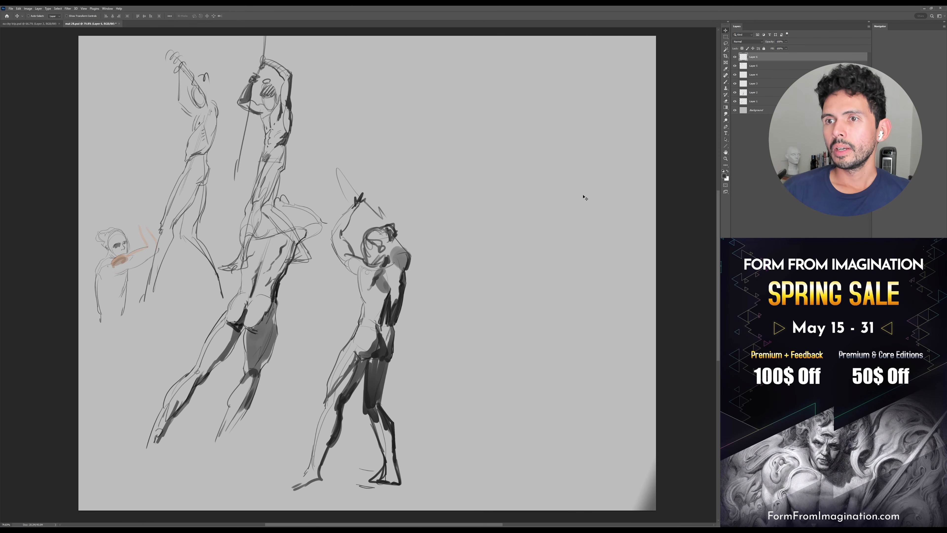
key(b)
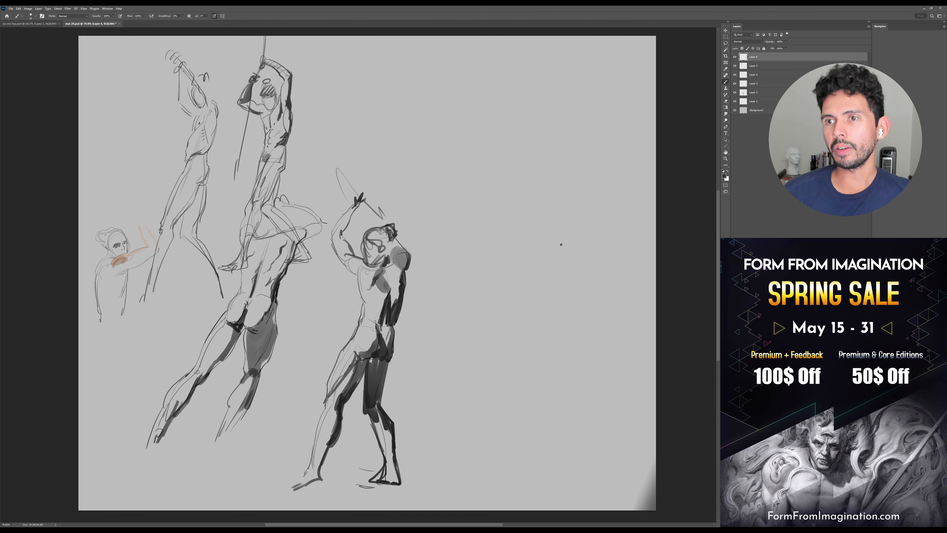
scroll(556, 229, up, 2)
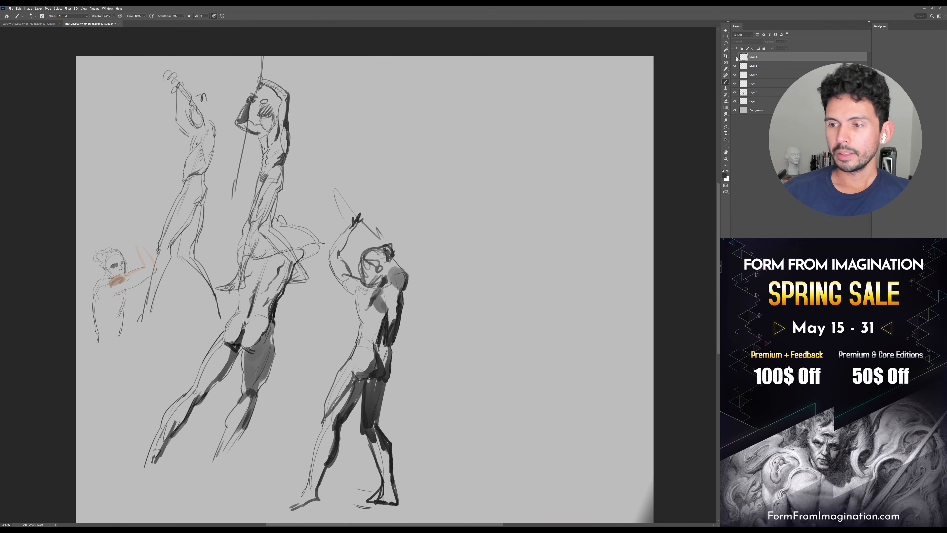
click(736, 66)
click(735, 66)
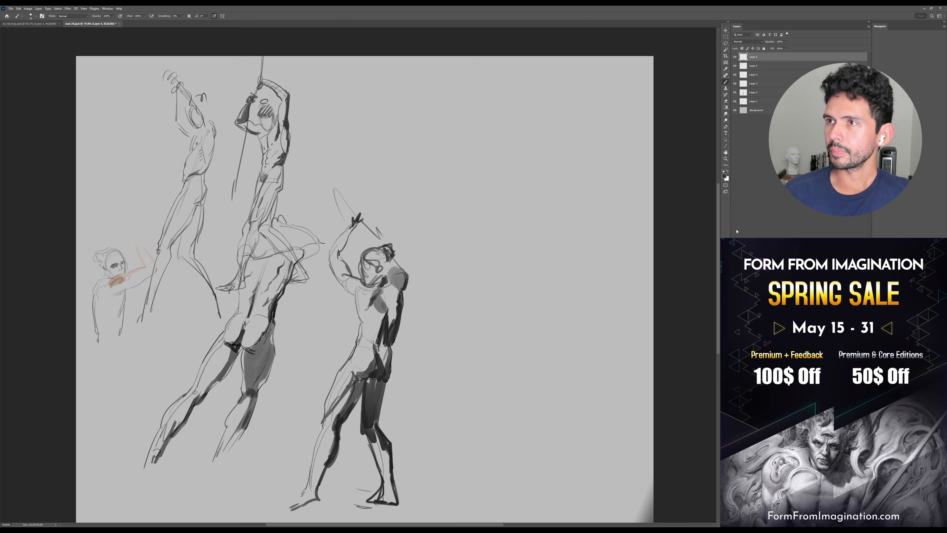
Sketch the fifth figure's oval head, neck, shoulders, sideways outstretched arm, and both sides of the torso
mouse_move(524, 107)
mouse_down()
mouse_move(511, 121)
mouse_move(529, 105)
mouse_move(527, 119)
mouse_move(545, 124)
mouse_move(518, 132)
mouse_up()
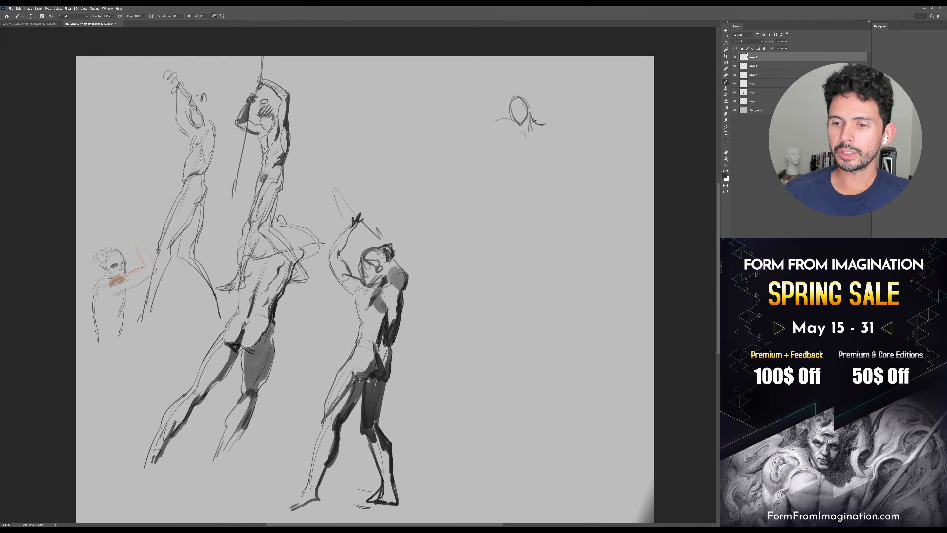
mouse_move(542, 118)
mouse_down()
mouse_move(466, 135)
mouse_move(411, 128)
mouse_move(452, 136)
mouse_move(466, 135)
mouse_move(408, 121)
mouse_up()
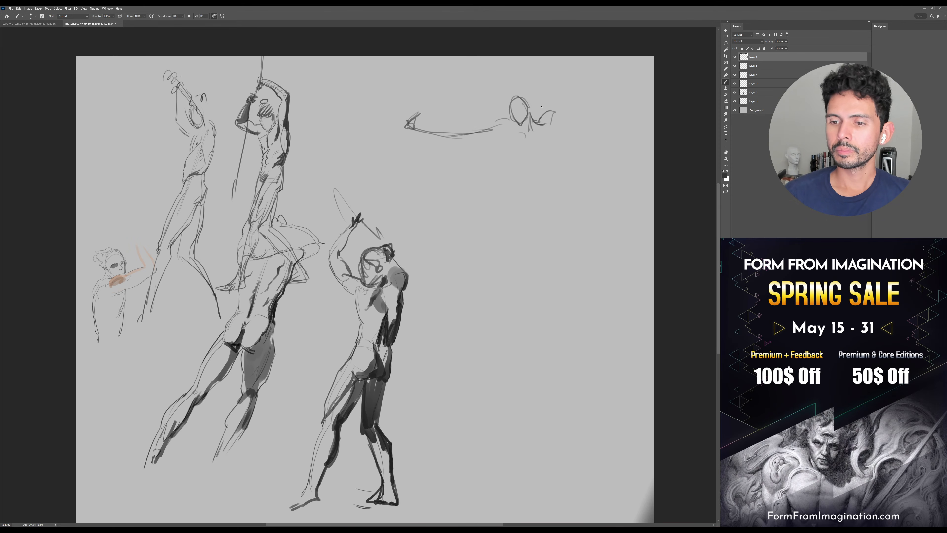
mouse_move(497, 129)
mouse_down()
mouse_move(508, 139)
mouse_move(500, 166)
mouse_up()
drag(551, 140, 534, 190)
mouse_move(504, 155)
mouse_down()
mouse_move(492, 181)
mouse_move(512, 201)
mouse_up()
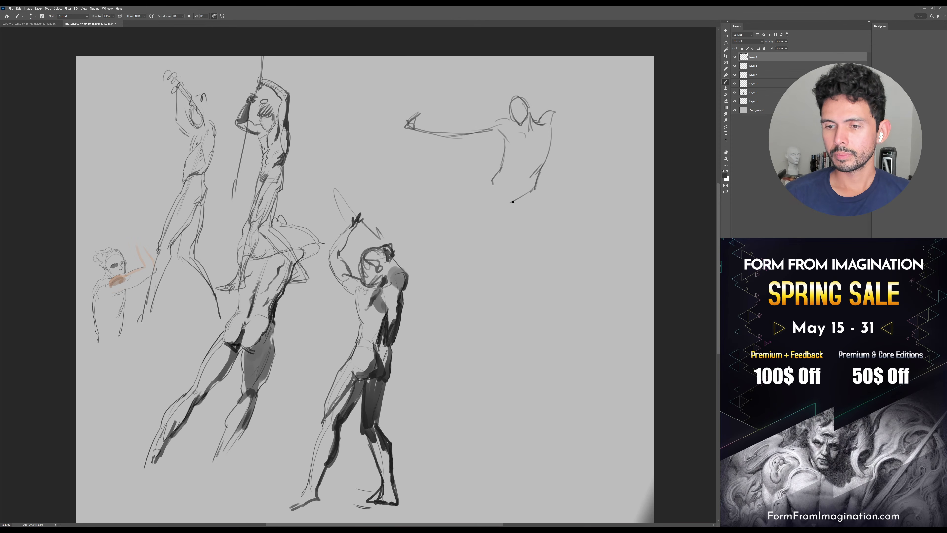
Sketch the fifth figure's other arm raised and bent over the head, and mark the bottom of the torso
mouse_move(548, 111)
mouse_down()
mouse_move(541, 204)
mouse_move(563, 161)
mouse_move(520, 171)
mouse_move(512, 204)
mouse_up()
drag(534, 169, 561, 169)
drag(565, 170, 547, 212)
drag(565, 243, 566, 218)
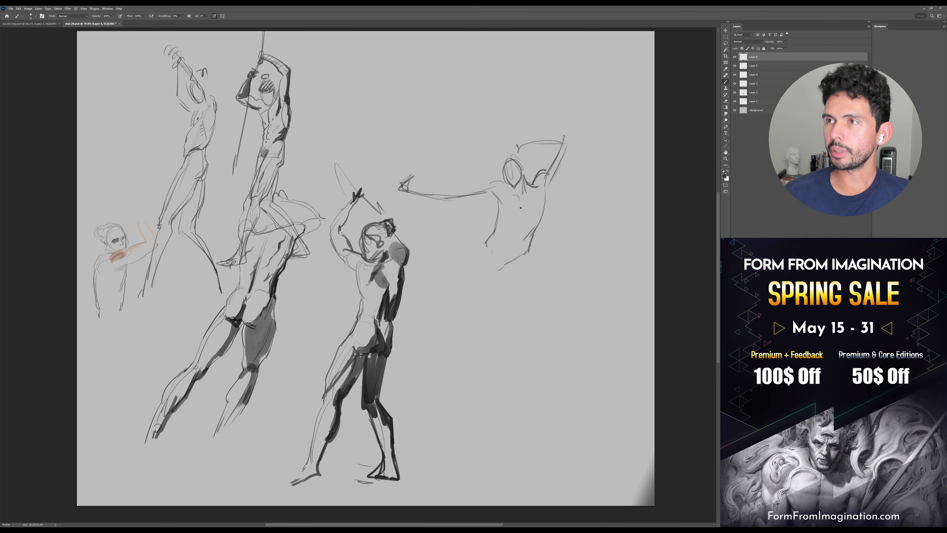
Draw the outer contours of both of the fifth figure's legs from hip to foot, including simple feet
mouse_move(521, 193)
mouse_down()
mouse_move(495, 266)
mouse_move(478, 251)
mouse_move(476, 272)
mouse_move(491, 289)
mouse_move(476, 281)
mouse_move(507, 422)
mouse_up()
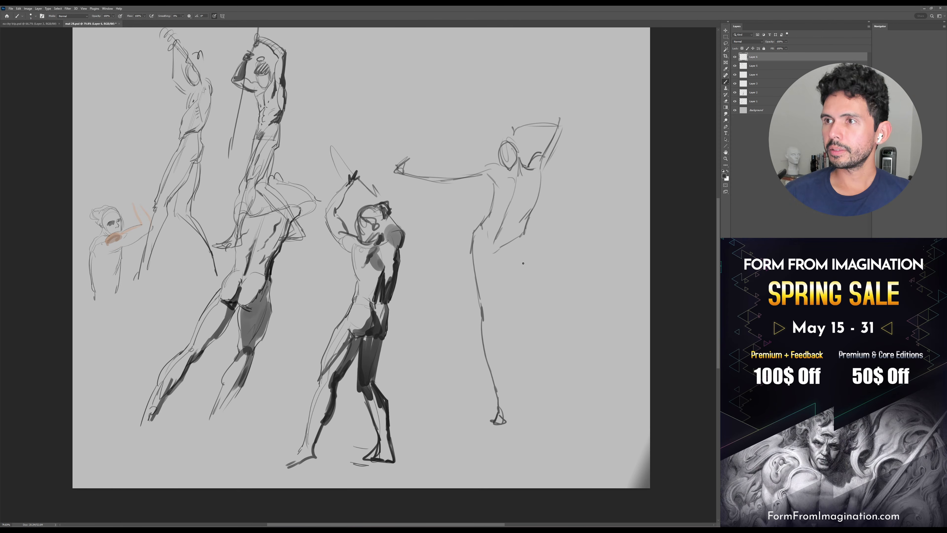
mouse_move(521, 242)
mouse_down()
mouse_move(510, 323)
mouse_move(518, 325)
mouse_move(523, 405)
mouse_up()
scroll(501, 247, up, 2)
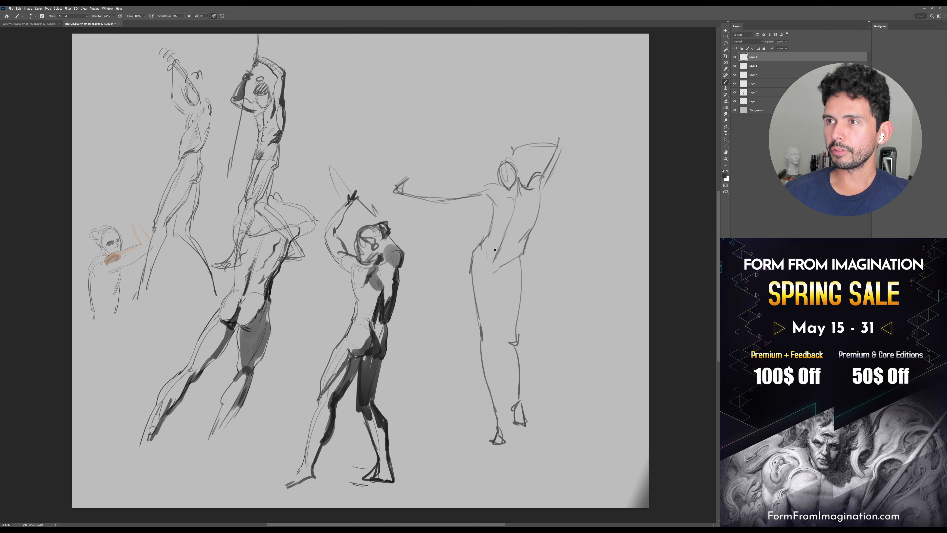
Draw the fifth figure's torso centre line and front leg inner contour, marking the knee and inner calf
drag(494, 278, 496, 313)
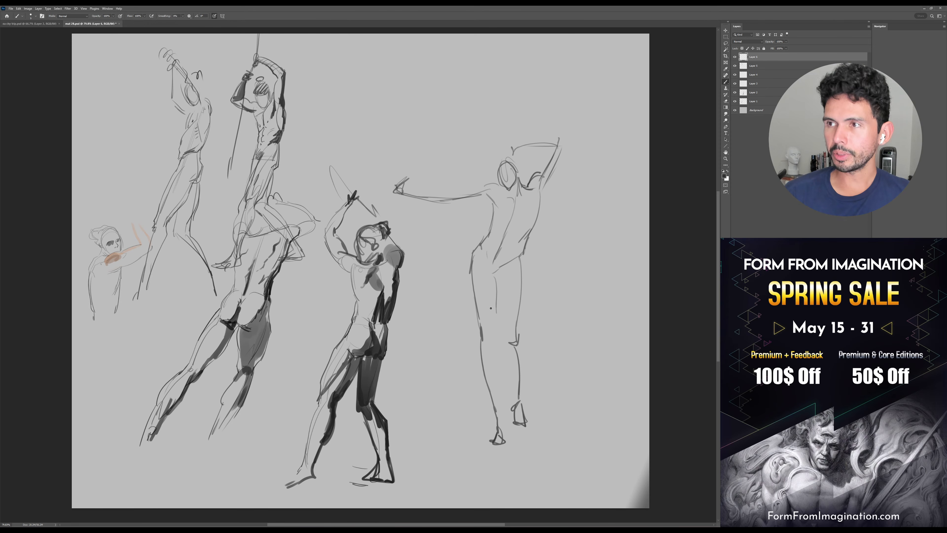
mouse_move(495, 276)
mouse_down()
mouse_move(496, 338)
mouse_move(487, 336)
mouse_move(497, 344)
mouse_move(504, 420)
mouse_up()
drag(498, 345, 501, 410)
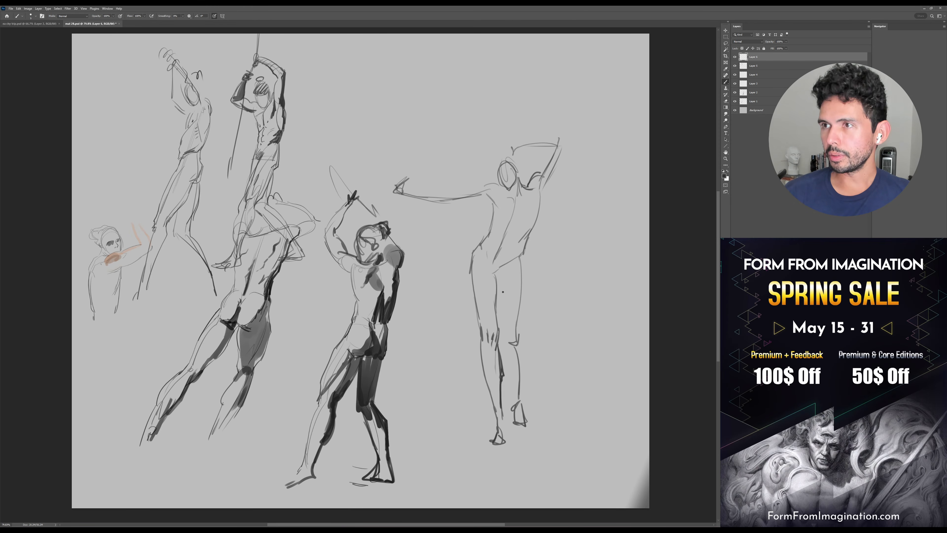
mouse_move(497, 320)
mouse_down()
mouse_move(506, 357)
mouse_move(505, 349)
mouse_up()
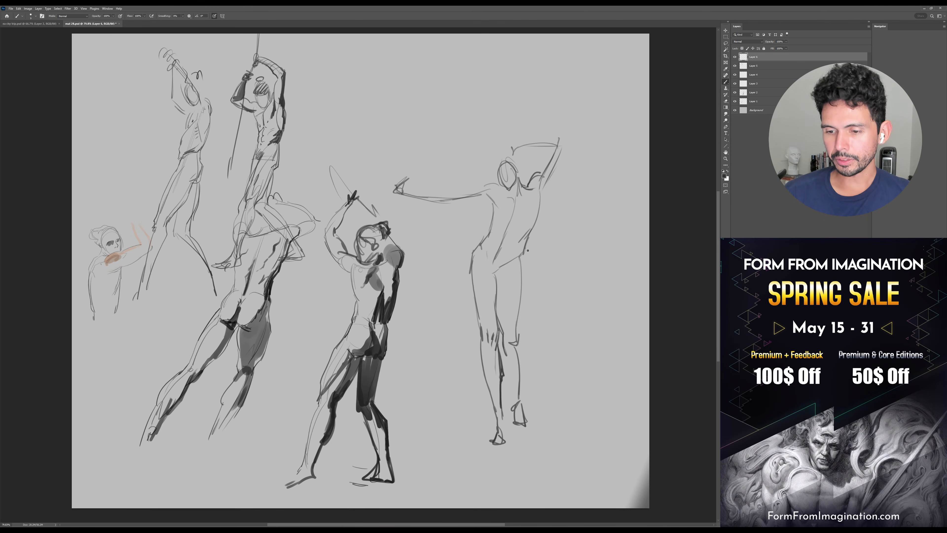
Reinforce the fifth figure's other thigh, knee and calf contours, and shade the groin area
drag(522, 255, 513, 406)
drag(522, 349, 519, 405)
scroll(523, 270, up, 2)
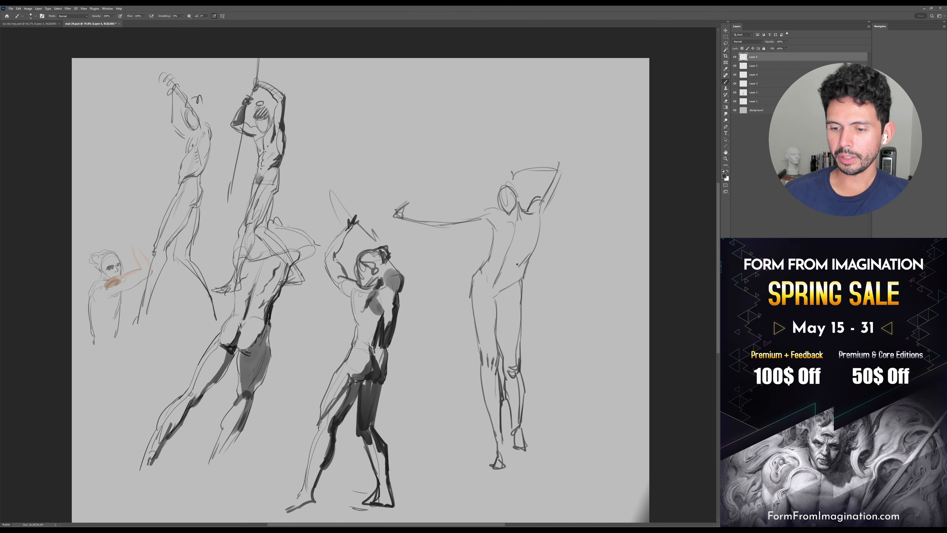
mouse_move(492, 291)
mouse_down()
mouse_move(498, 284)
mouse_move(489, 289)
mouse_move(505, 306)
mouse_up()
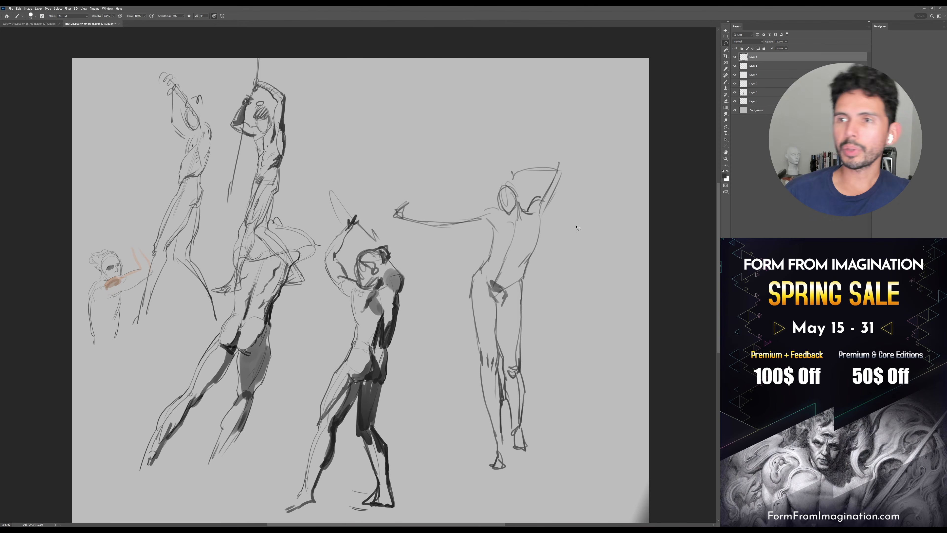
Select the fifth figure's upper body with the Lasso, stretch it taller and slightly wider, and clear the selection
key(l)
drag(590, 172, 586, 185)
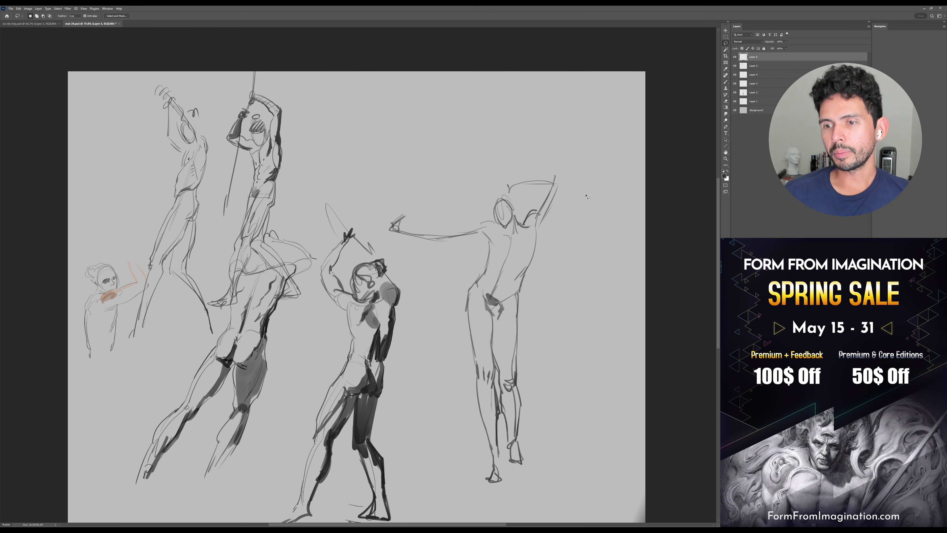
mouse_move(573, 194)
mouse_down()
mouse_move(516, 160)
mouse_move(381, 208)
mouse_move(460, 293)
mouse_move(513, 299)
mouse_move(543, 281)
mouse_move(577, 183)
mouse_up()
key(ctrl+t)
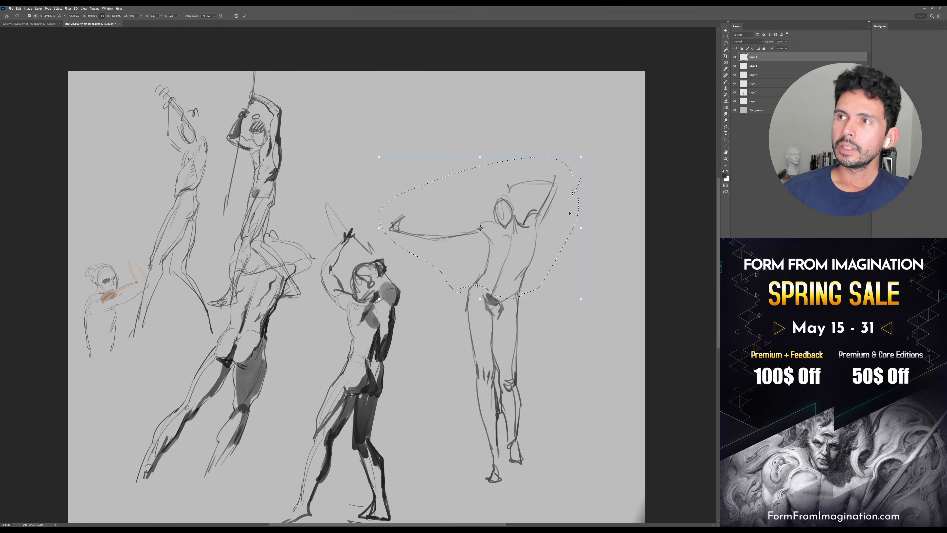
drag(480, 157, 481, 127)
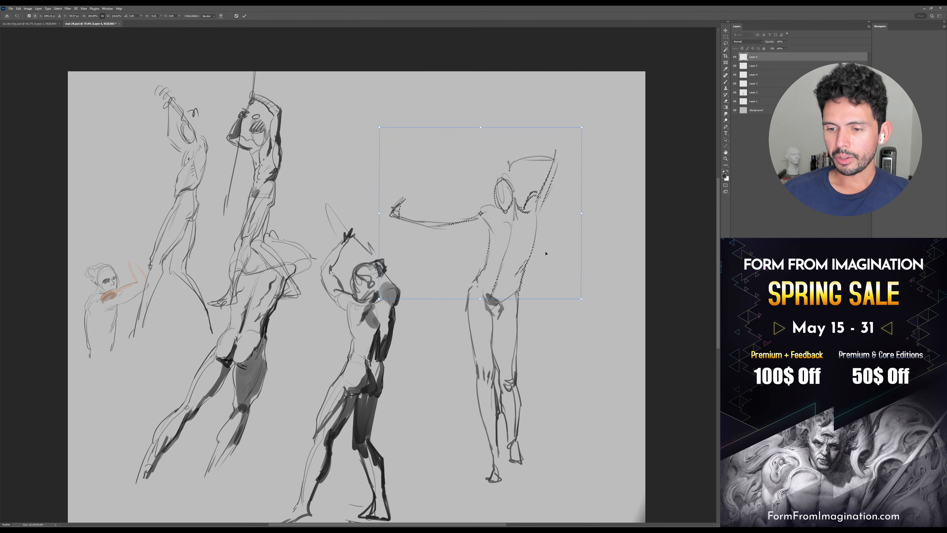
drag(582, 128, 591, 126)
key(Return)
key(ctrl+d)
key(b)
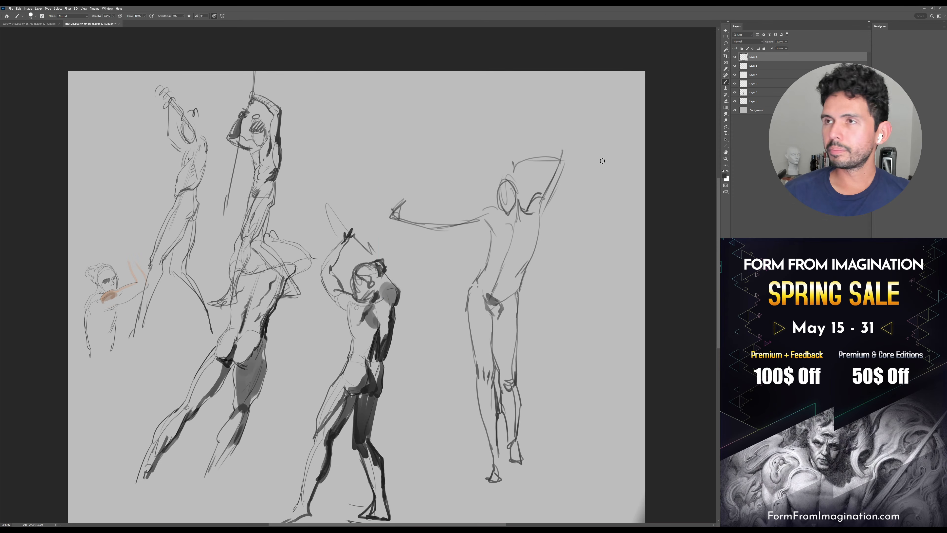
Mark the fifth figure's chest and rib details, draw the shaded-side flank contour, and add short abdominal shadow strokes
drag(476, 217, 495, 240)
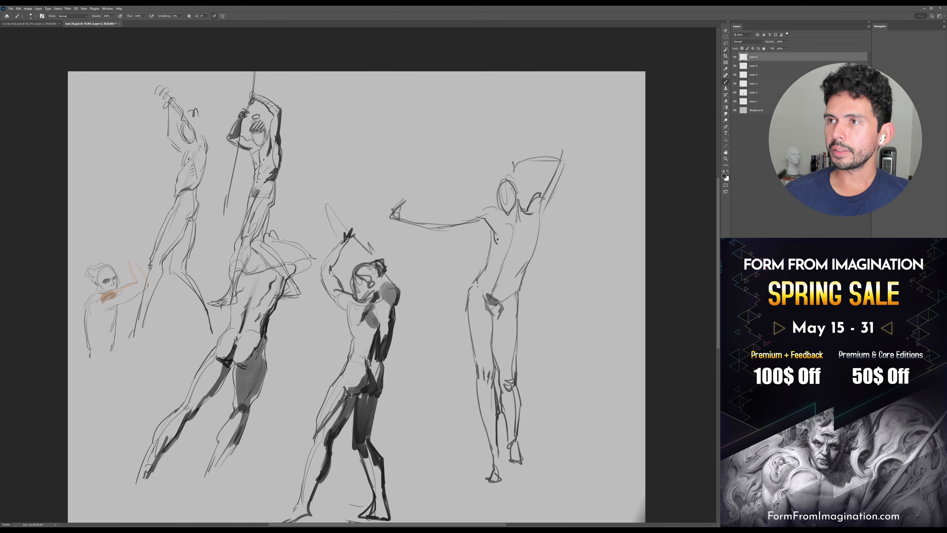
drag(542, 199, 527, 245)
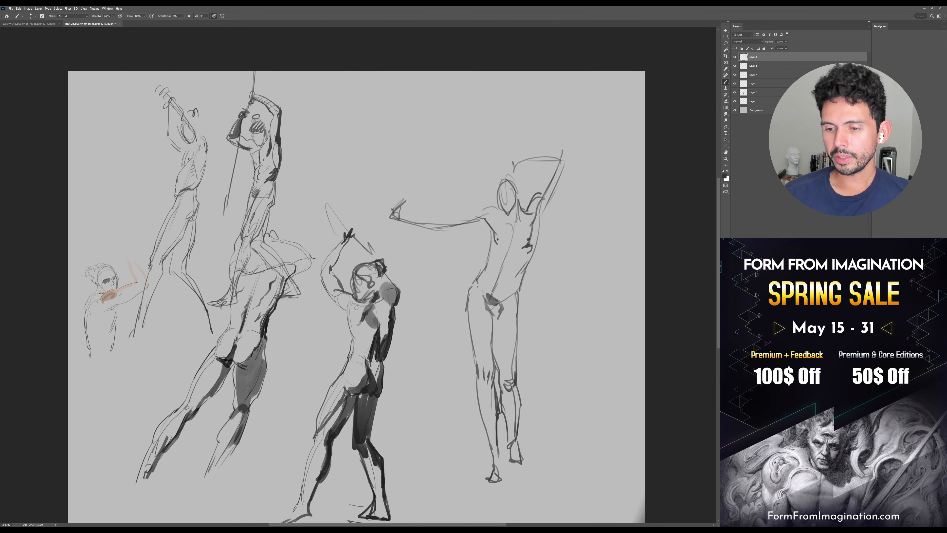
drag(545, 213, 518, 290)
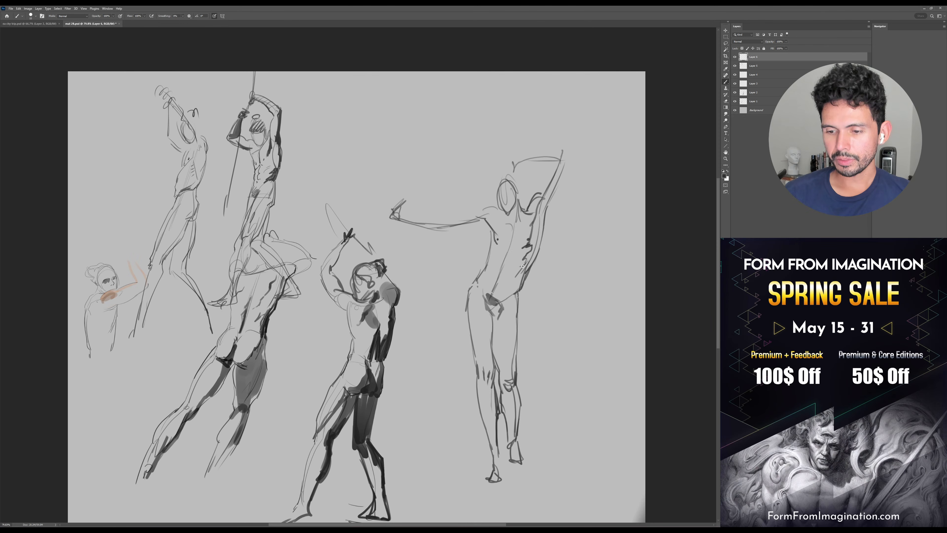
mouse_move(514, 266)
mouse_down()
mouse_move(504, 293)
mouse_move(514, 278)
mouse_move(503, 261)
mouse_move(497, 273)
mouse_up()
Shade the fifth figure's flank from the armpit down to the hip in dark grey with a larger brush
key(bracketright)
key(bracketright)
key(bracketright)
key(bracketright)
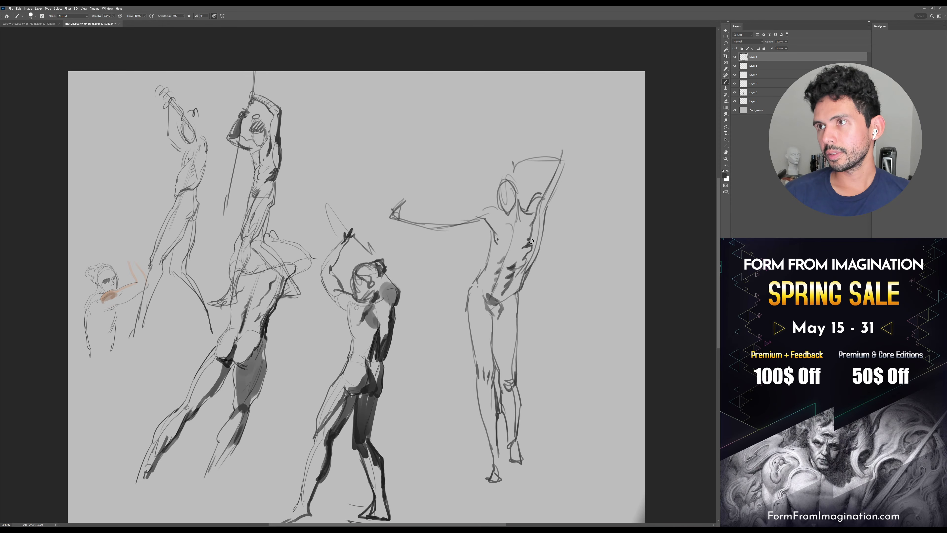
mouse_move(516, 272)
mouse_down()
mouse_move(526, 275)
mouse_move(508, 298)
mouse_move(535, 236)
mouse_move(540, 246)
mouse_move(541, 209)
mouse_move(542, 227)
mouse_up()
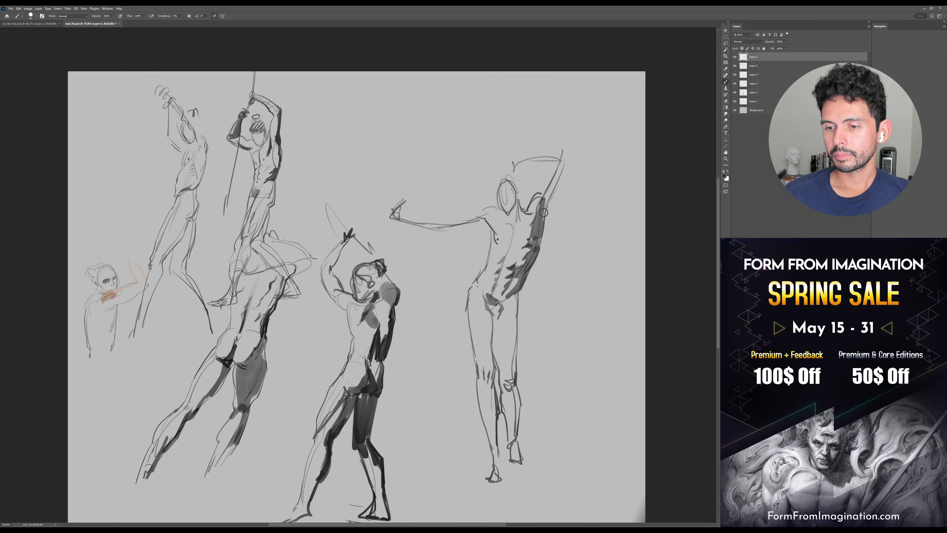
Erase the raised upper arm's rough outer line on the fifth figure and repaint it as a thick, shaded contour
key(e)
mouse_move(542, 200)
mouse_down()
mouse_move(539, 212)
mouse_move(561, 158)
mouse_up()
key(b)
drag(542, 208, 560, 160)
key(bracketright)
key(bracketright)
key(bracketleft)
key(bracketleft)
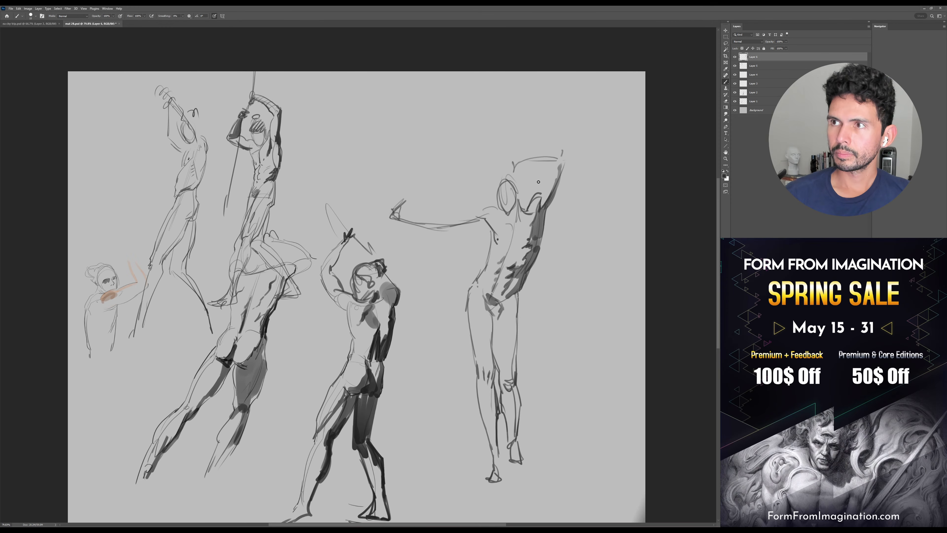
Draw the inner contour, elbow and forearm of the fifth figure's raised arm, and refine the outstretched arm's contours
drag(524, 210, 553, 166)
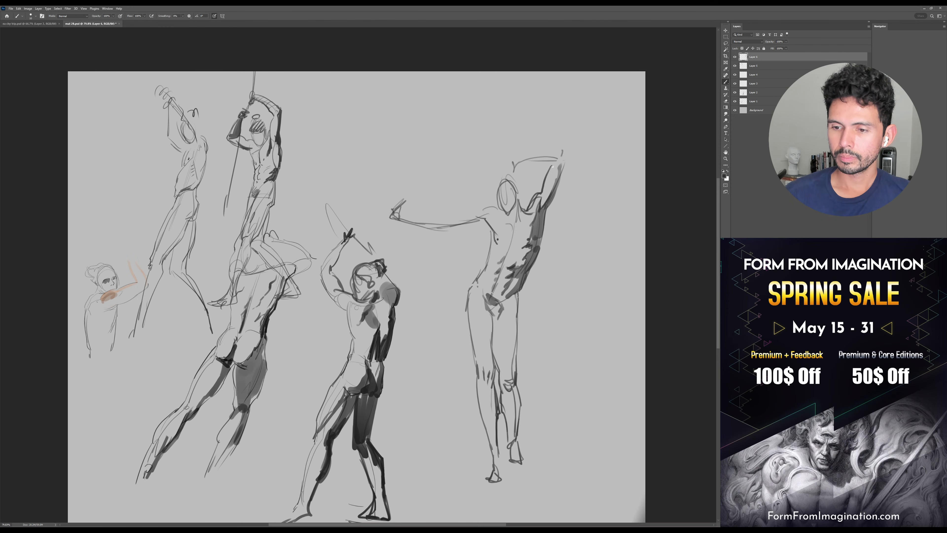
key(ctrl+z)
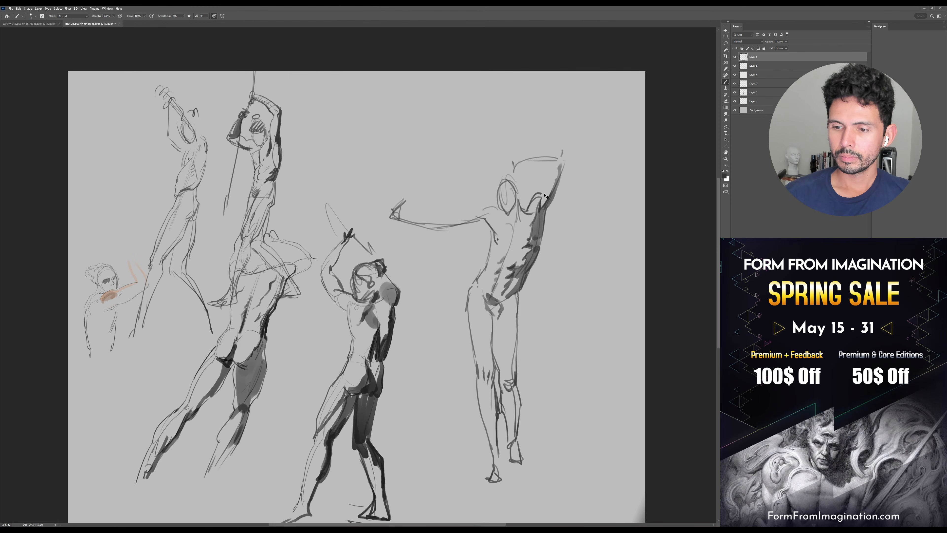
mouse_move(543, 195)
mouse_down()
mouse_move(553, 172)
mouse_move(544, 197)
mouse_move(537, 171)
mouse_move(514, 169)
mouse_move(568, 165)
mouse_up()
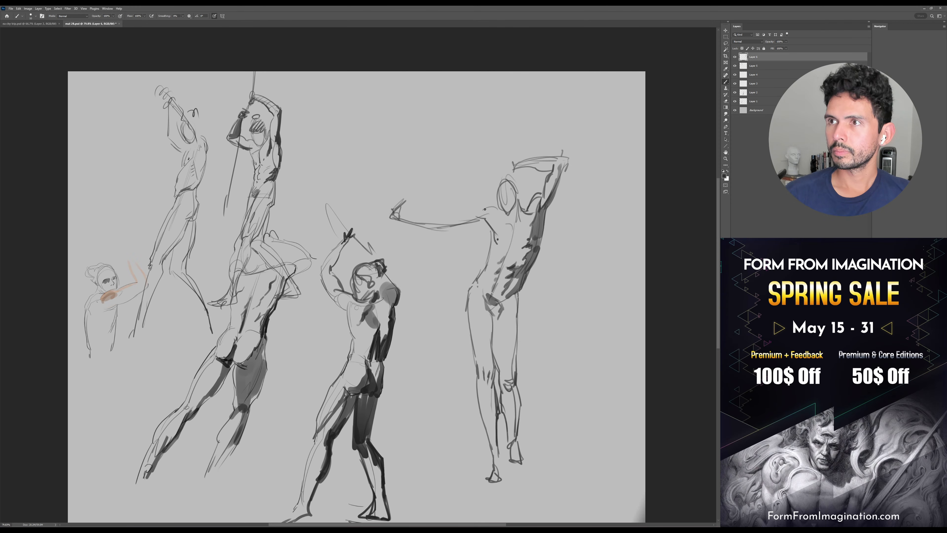
mouse_move(478, 215)
mouse_down()
mouse_move(450, 222)
mouse_move(485, 209)
mouse_move(449, 223)
mouse_move(413, 218)
mouse_move(459, 237)
mouse_up()
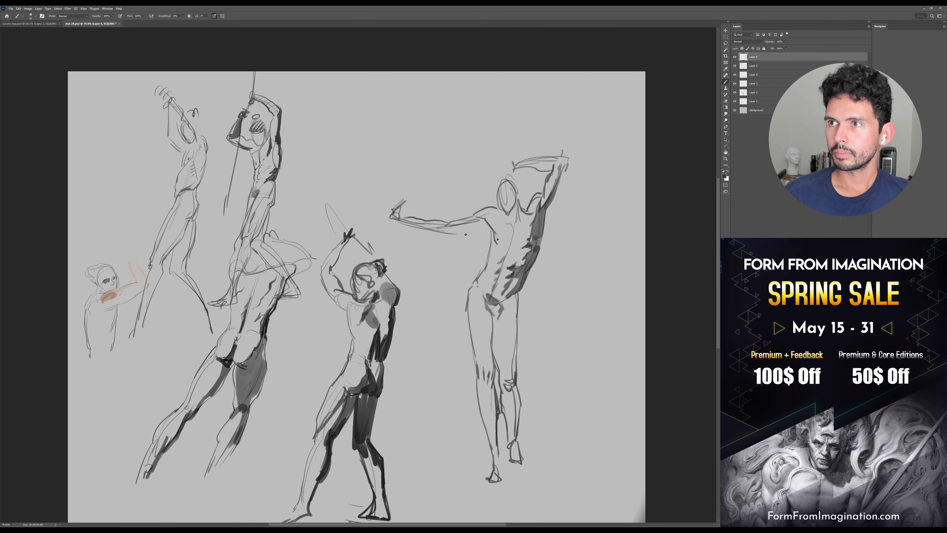
mouse_move(403, 223)
mouse_down()
mouse_move(491, 229)
mouse_move(493, 242)
mouse_up()
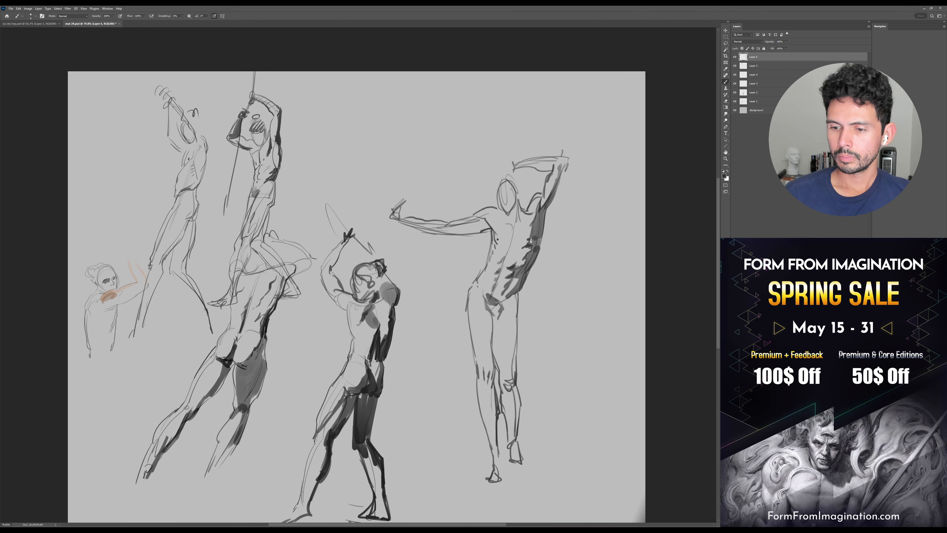
Shade the fifth figure's rear leg from hip to foot and the inner side of the front thigh
scroll(565, 201, down, 3)
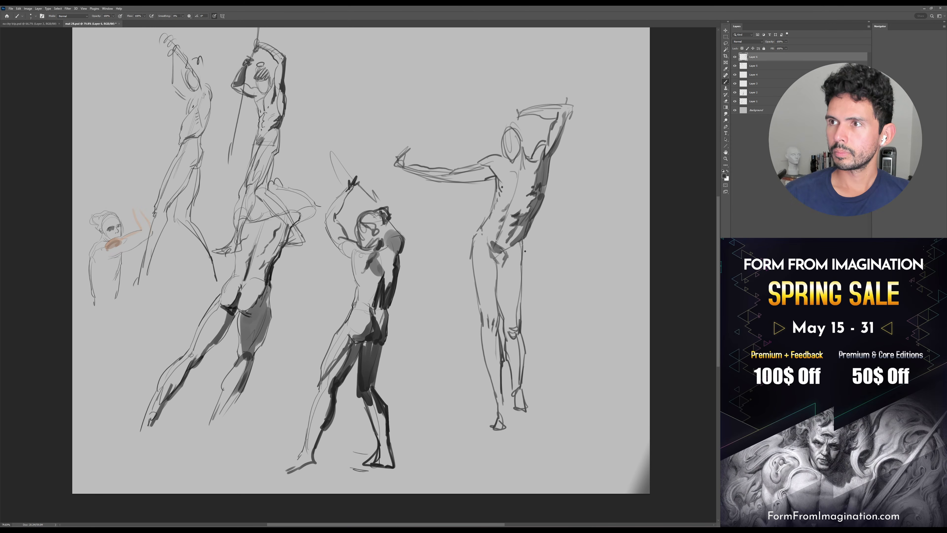
key(bracketright)
drag(525, 239, 522, 294)
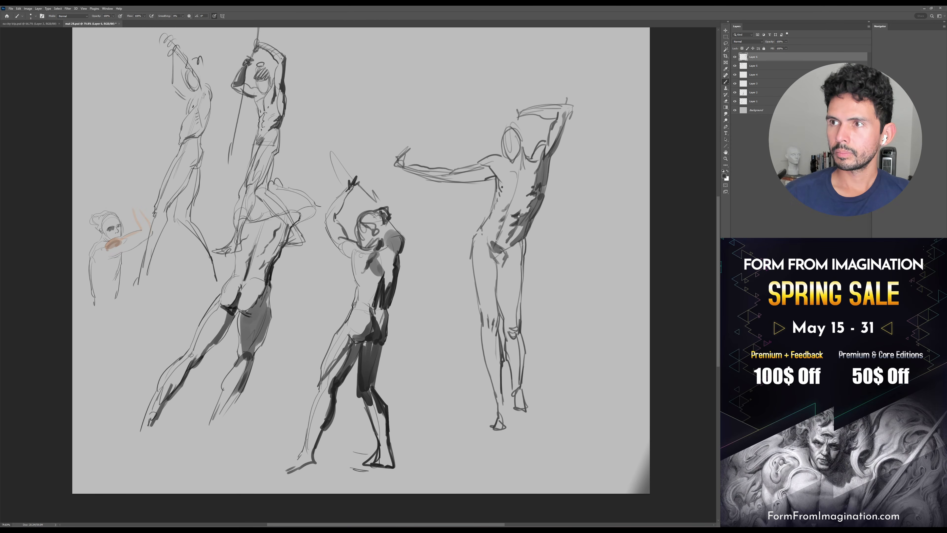
mouse_move(524, 251)
mouse_down()
mouse_move(509, 252)
mouse_move(522, 244)
mouse_move(519, 292)
mouse_move(526, 214)
mouse_move(491, 228)
mouse_move(500, 308)
mouse_move(497, 286)
mouse_move(513, 271)
mouse_move(509, 304)
mouse_move(504, 285)
mouse_move(524, 374)
mouse_up()
key(bracketright)
key(bracketright)
key(bracketright)
key(e)
key(b)
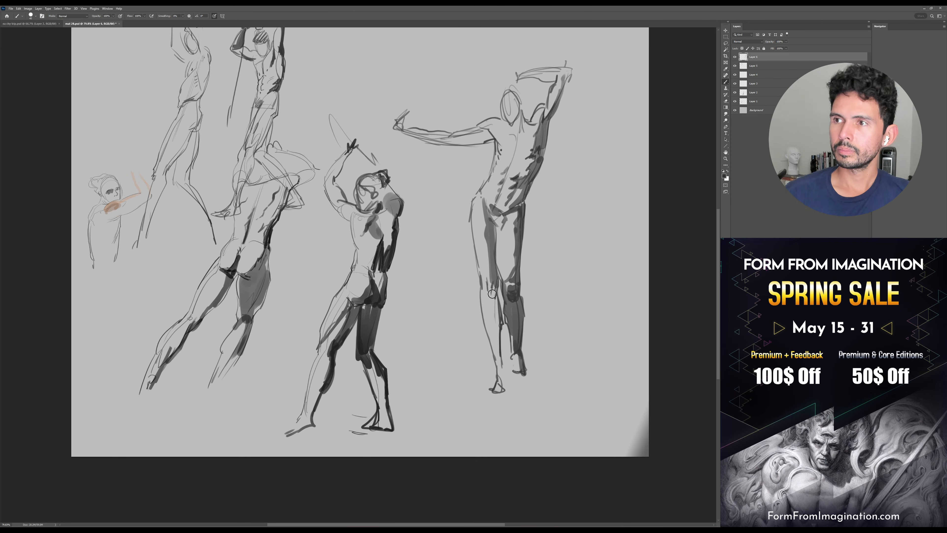
Shade the fifth figure's front shin and foot, and add darker accents around both knees
mouse_move(496, 292)
mouse_down()
mouse_move(494, 294)
mouse_move(504, 371)
mouse_up()
drag(510, 308, 500, 278)
key(bracketleft)
key(bracketleft)
key(bracketleft)
mouse_move(492, 312)
mouse_down()
mouse_move(494, 364)
mouse_move(494, 329)
mouse_up()
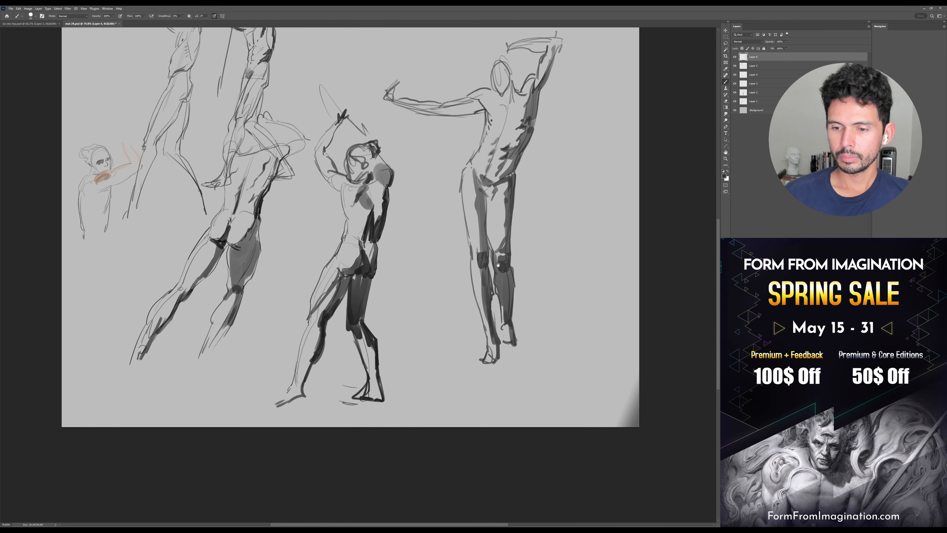
drag(488, 159, 488, 230)
drag(478, 313, 477, 307)
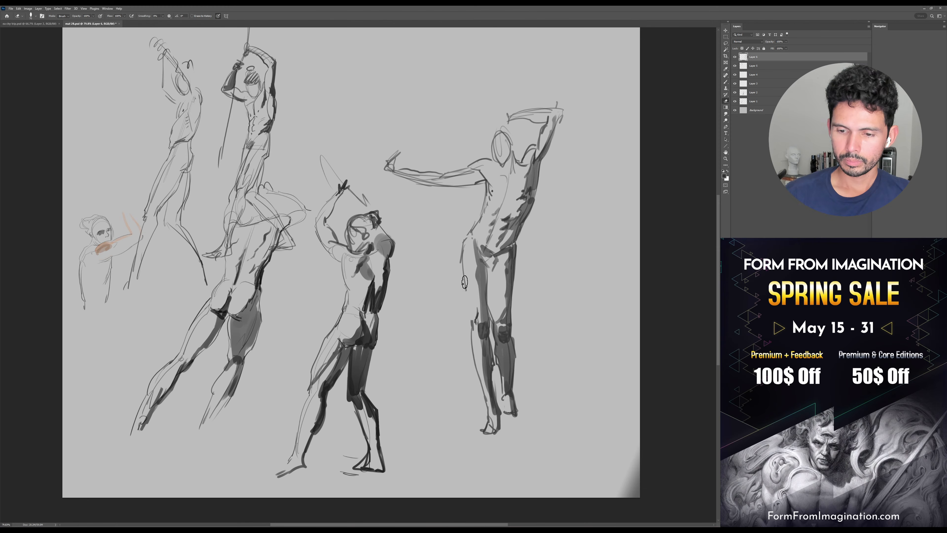
Erase and redraw the outer contour of the fifth figure's front thigh, and darken the shadows at the groin and thighs
mouse_move(468, 315)
mouse_down()
mouse_move(462, 284)
mouse_move(481, 307)
mouse_up()
key(e)
mouse_move(478, 273)
mouse_down()
mouse_move(481, 300)
mouse_move(487, 266)
mouse_move(487, 280)
mouse_up()
key(b)
drag(490, 264, 490, 331)
mouse_move(490, 323)
mouse_down()
mouse_move(490, 294)
mouse_move(491, 309)
mouse_move(507, 273)
mouse_up()
key(bracketright)
key(bracketright)
Draw the fifth figure's hair with a small bun on top, and shade the side of the head
scroll(522, 224, up, 3)
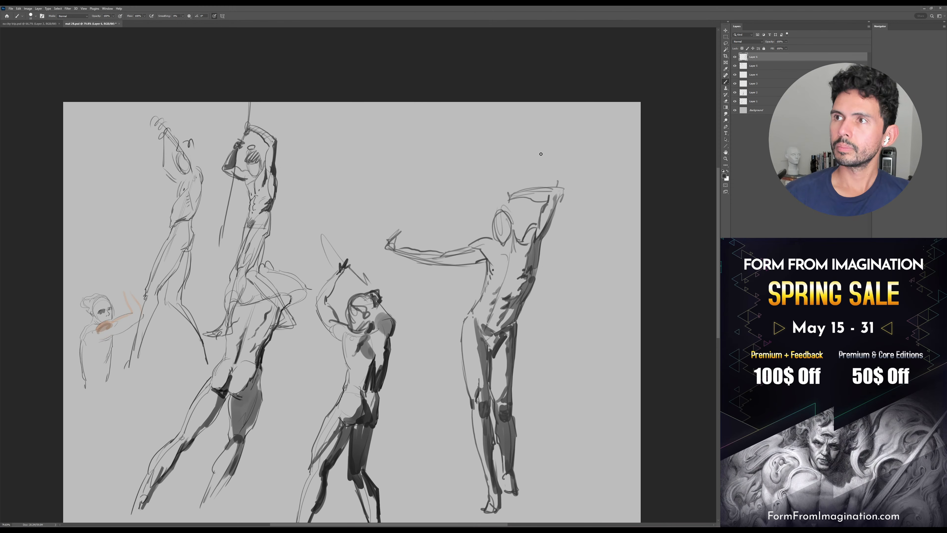
key(bracketleft)
drag(491, 228, 499, 243)
mouse_move(501, 208)
mouse_down()
mouse_move(491, 230)
mouse_move(507, 196)
mouse_move(519, 226)
mouse_up()
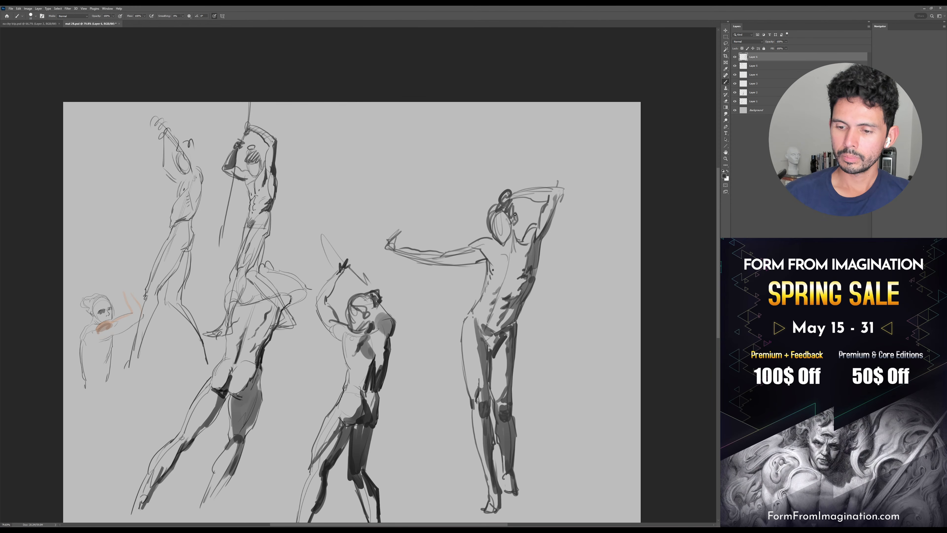
Scale the fifth figure down proportionally and move it to the upper middle of the canvas
scroll(536, 269, down, 2)
key(v)
key(ctrl+t)
drag(566, 148, 499, 274)
drag(485, 316, 443, 129)
key(Return)
Add a new empty layer for the sixth figure and switch to the Brush
mouse_move(580, 284)
mouse_down()
mouse_move(554, 240)
mouse_move(539, 271)
mouse_up()
key(ctrl+alt+shift+n)
key(b)
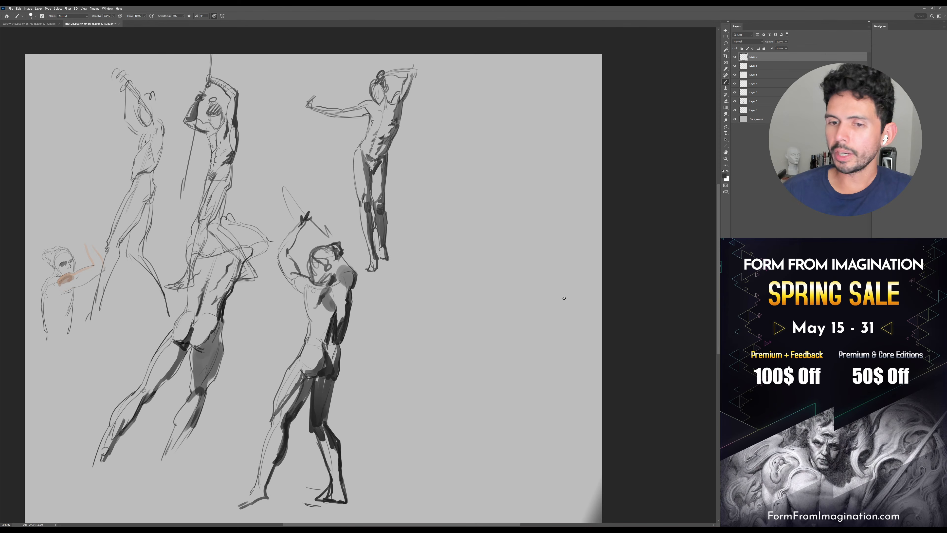
click(736, 56)
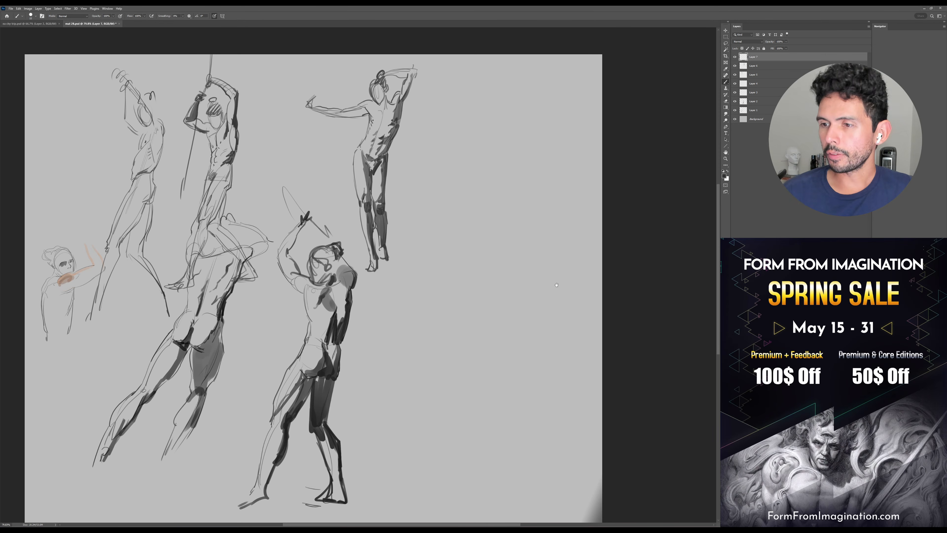
drag(557, 285, 557, 268)
click(735, 67)
click(736, 68)
click(734, 58)
click(735, 59)
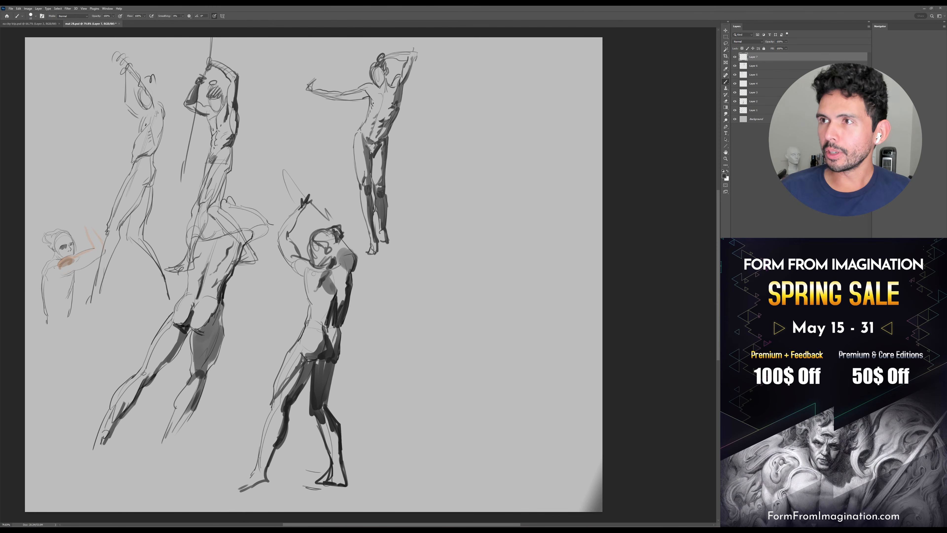
Sketch the sixth figure's shoulder line, torso sides and one raised arm with a spread hand in the canvas's empty right half
drag(536, 247, 558, 224)
key(z)
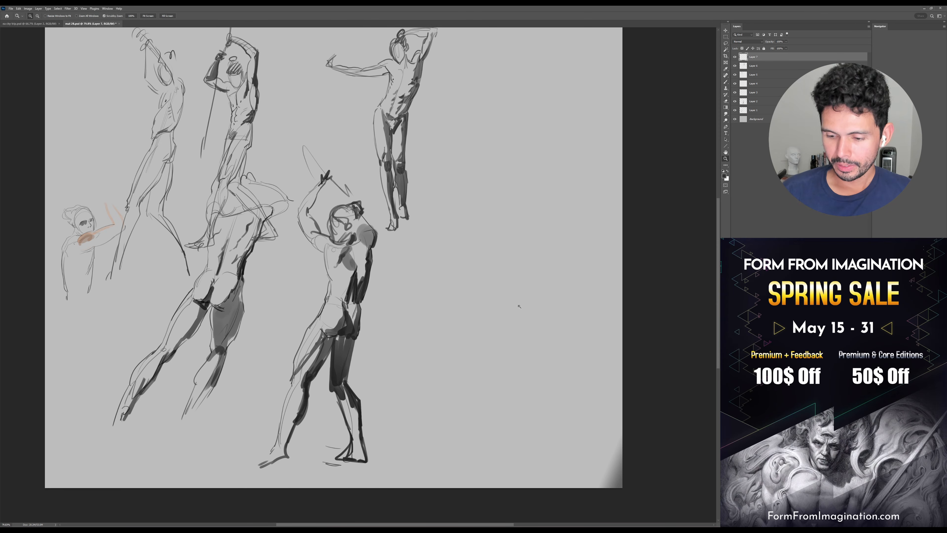
drag(531, 292, 547, 291)
key(b)
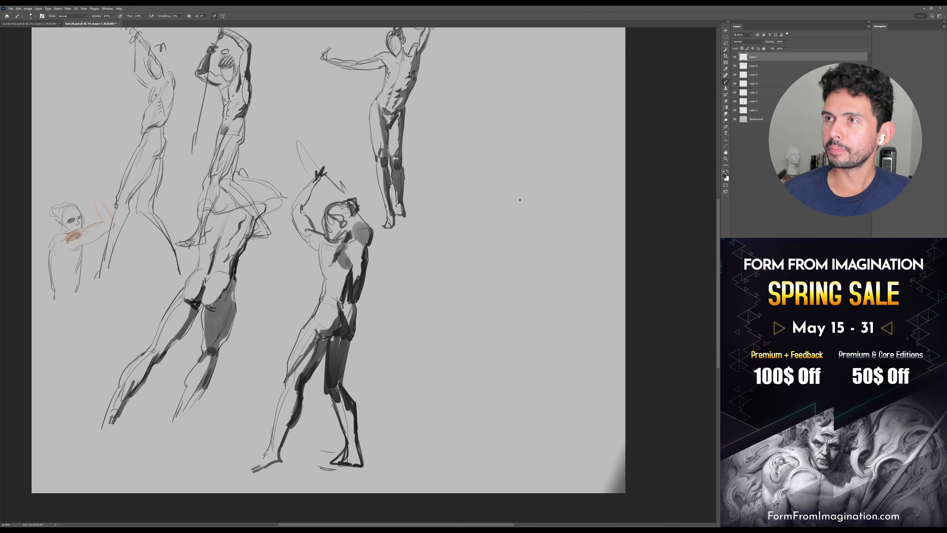
mouse_move(531, 218)
mouse_down()
mouse_move(509, 260)
mouse_move(484, 253)
mouse_move(503, 198)
mouse_up()
mouse_move(552, 239)
mouse_down()
mouse_move(533, 267)
mouse_move(572, 227)
mouse_up()
mouse_move(503, 192)
mouse_down()
mouse_move(543, 193)
mouse_move(551, 186)
mouse_move(546, 201)
mouse_move(553, 197)
mouse_move(574, 216)
mouse_move(571, 209)
mouse_move(577, 229)
mouse_up()
mouse_move(503, 184)
mouse_down()
mouse_move(473, 134)
mouse_move(501, 68)
mouse_move(514, 83)
mouse_up()
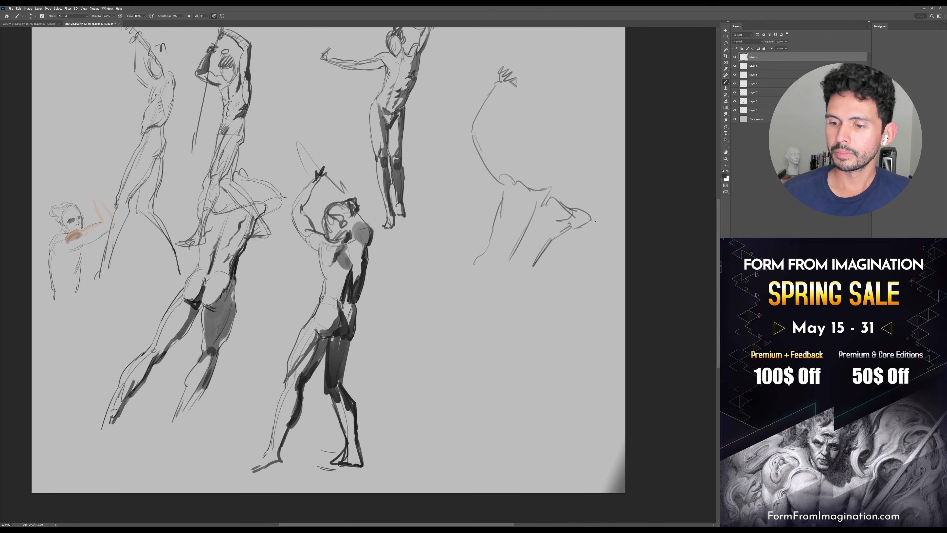
Scale the sixth figure's sketch down slightly and reposition it toward the middle of the empty area
key(ctrl+t)
drag(588, 66, 559, 119)
drag(529, 237, 513, 228)
key(Return)
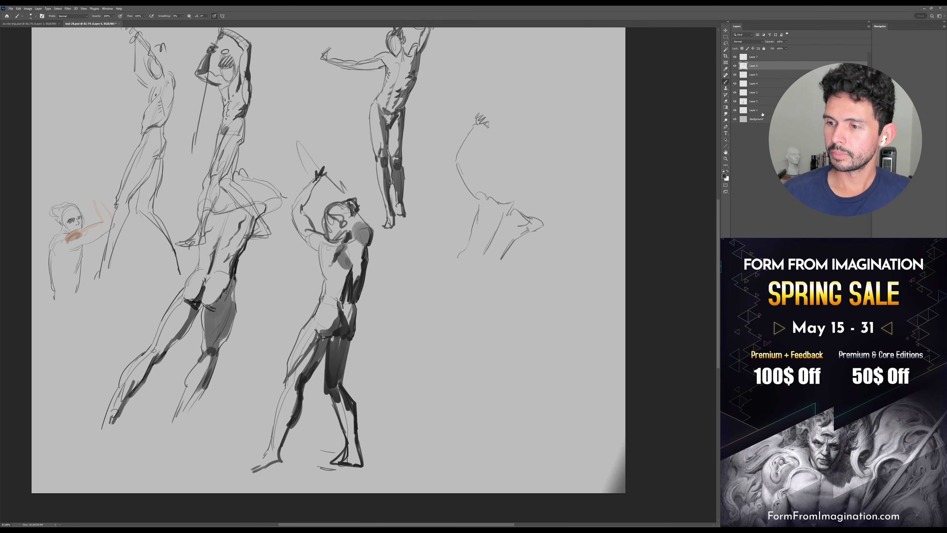
Scale the five earlier figures' layers down together and move them toward the canvas's upper-left corner
key(b)
key(ctrl+t)
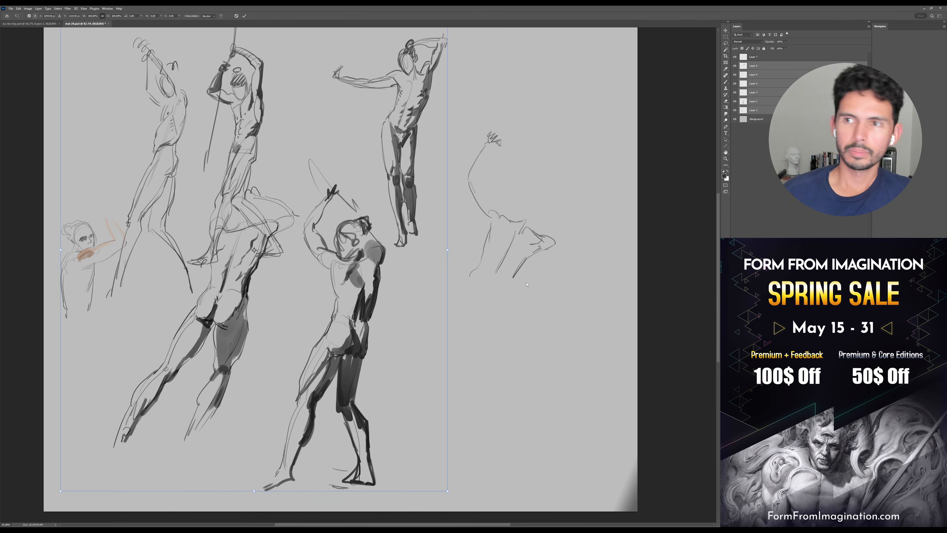
scroll(563, 311, up, 3)
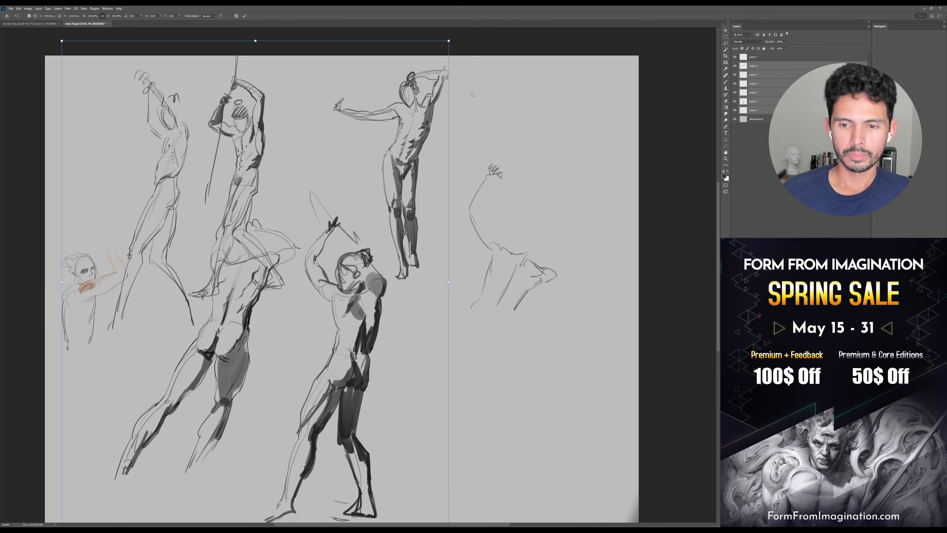
drag(449, 41, 392, 111)
drag(343, 230, 328, 172)
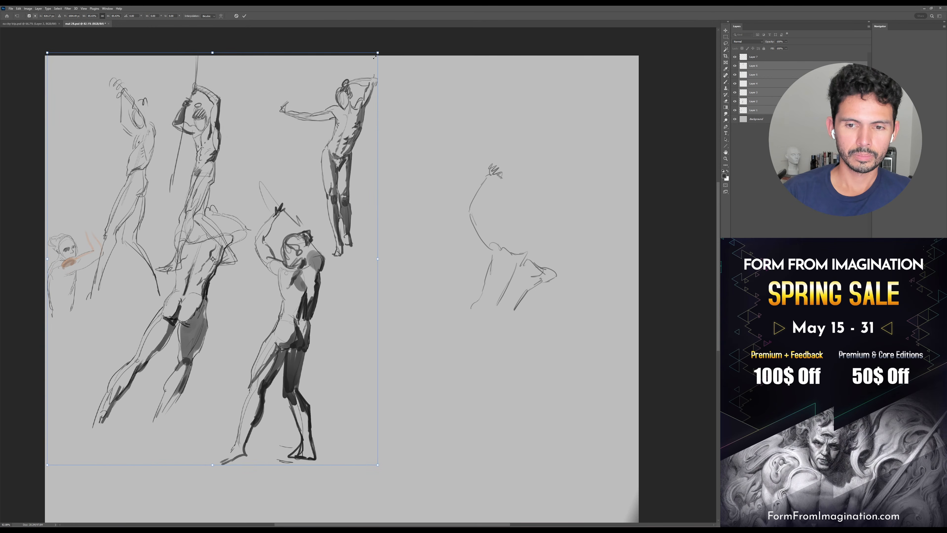
drag(377, 49, 360, 75)
drag(335, 123, 333, 106)
key(Return)
Reselect the sixth figure's layer and draw its other arm reaching sideways, bent at the elbow with the forearm and hand raised
mouse_move(527, 294)
mouse_down()
mouse_move(550, 233)
mouse_move(540, 265)
mouse_move(523, 264)
mouse_up()
ctrl+click(540, 265)
key(b)
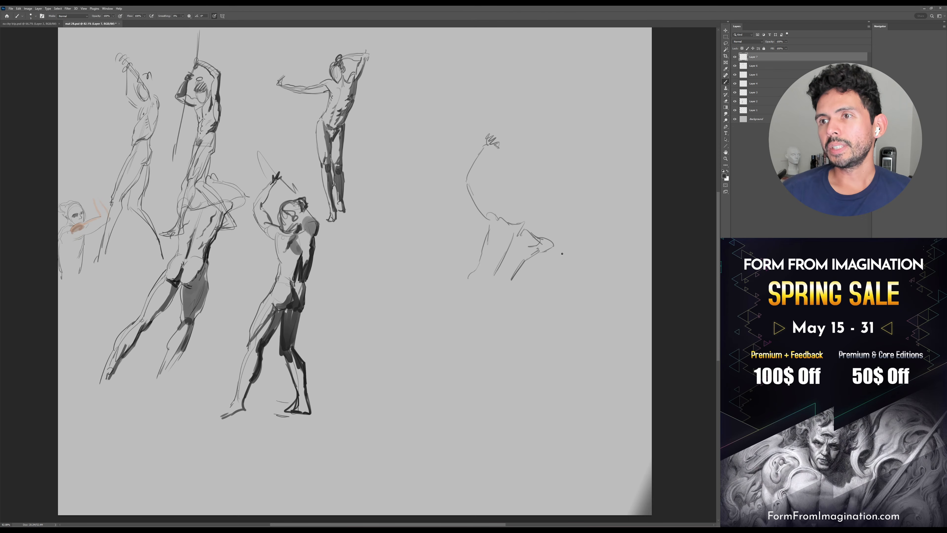
scroll(567, 244, up, 2)
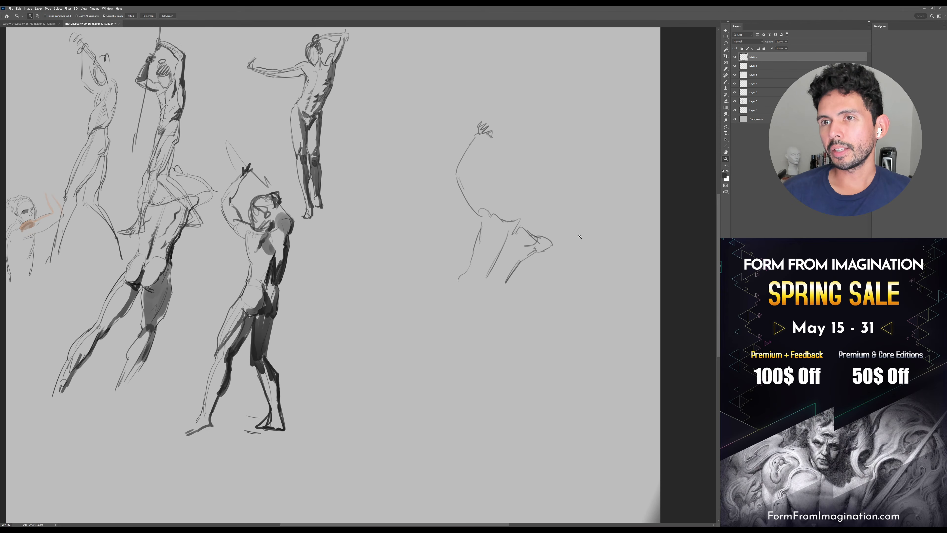
drag(567, 245, 563, 260)
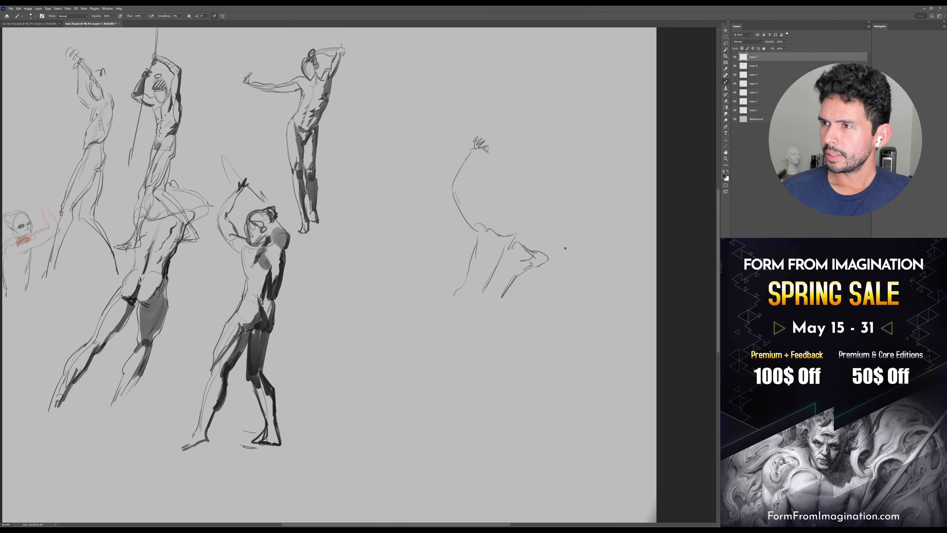
drag(547, 263, 574, 267)
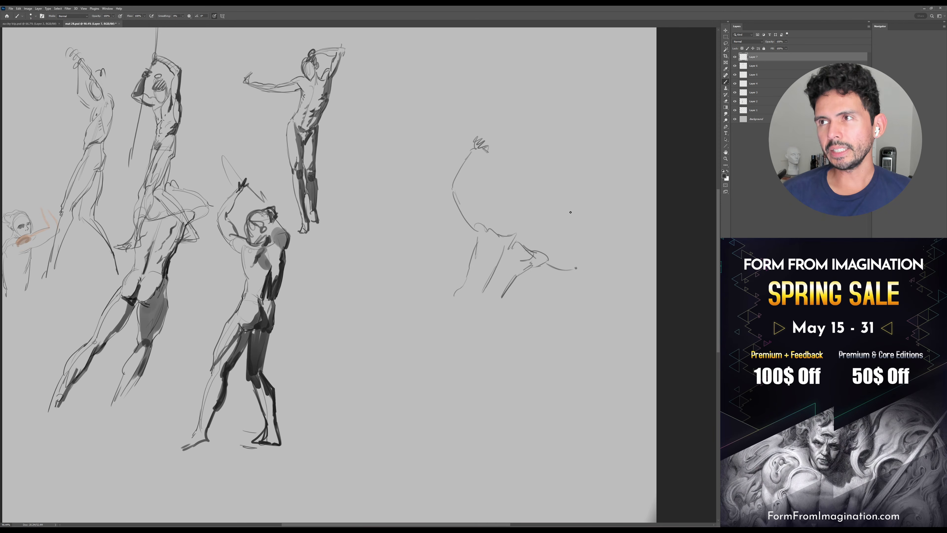
drag(572, 217, 582, 263)
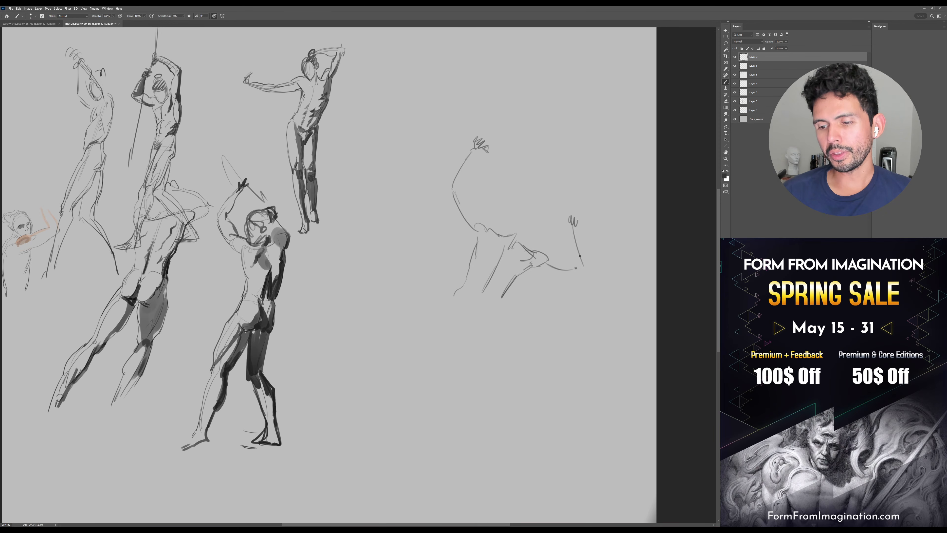
mouse_move(570, 229)
mouse_down()
mouse_move(577, 265)
mouse_move(588, 262)
mouse_move(590, 275)
mouse_up()
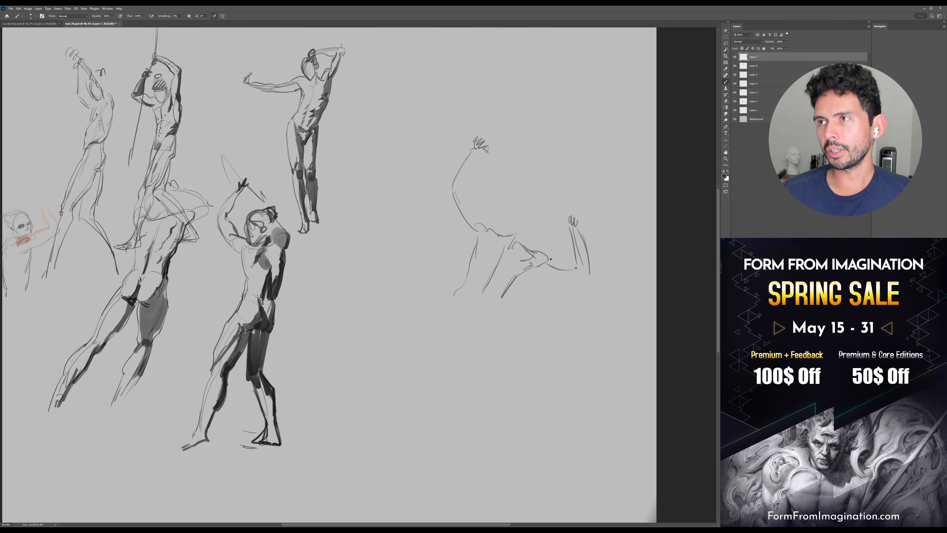
drag(557, 263, 569, 271)
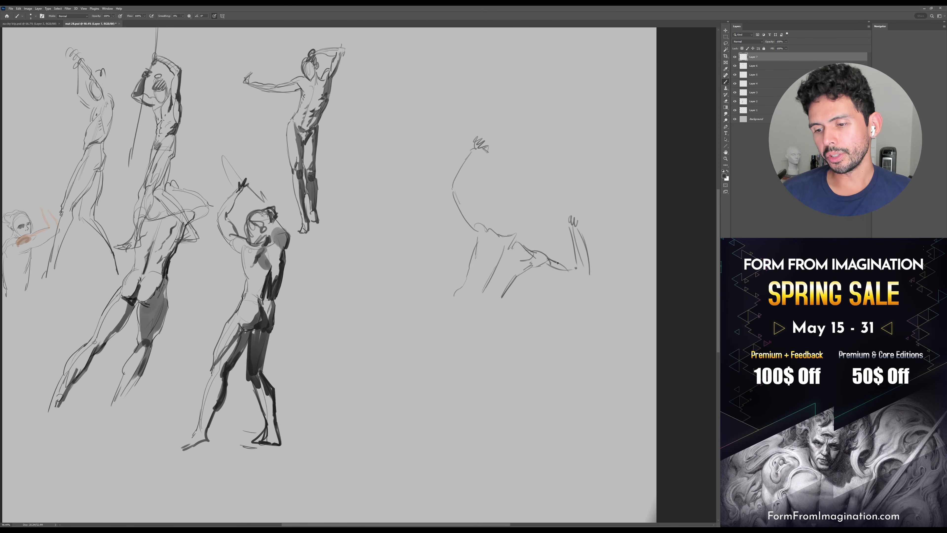
Draw the sideways arm's forearm and elbow contour, and shift the forearm and hand slightly inward toward the body
drag(571, 230, 583, 283)
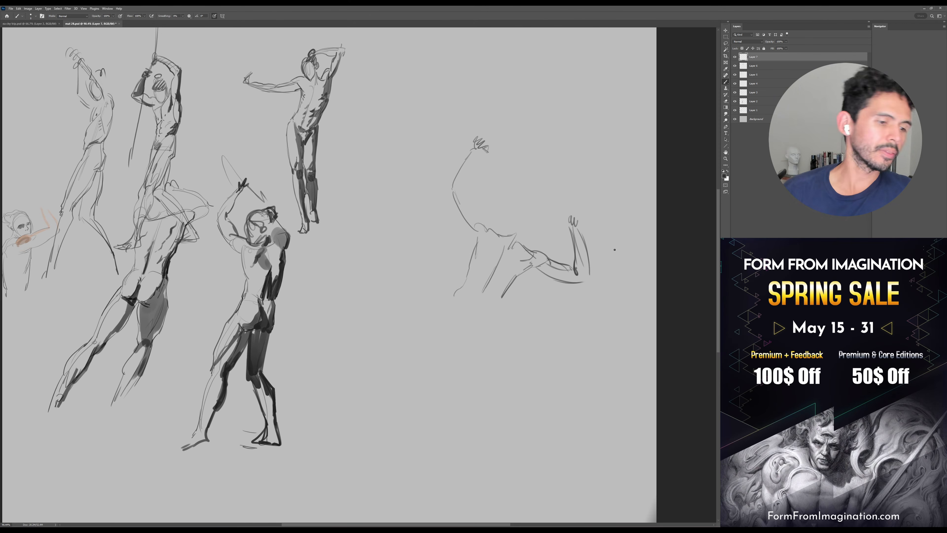
key(l)
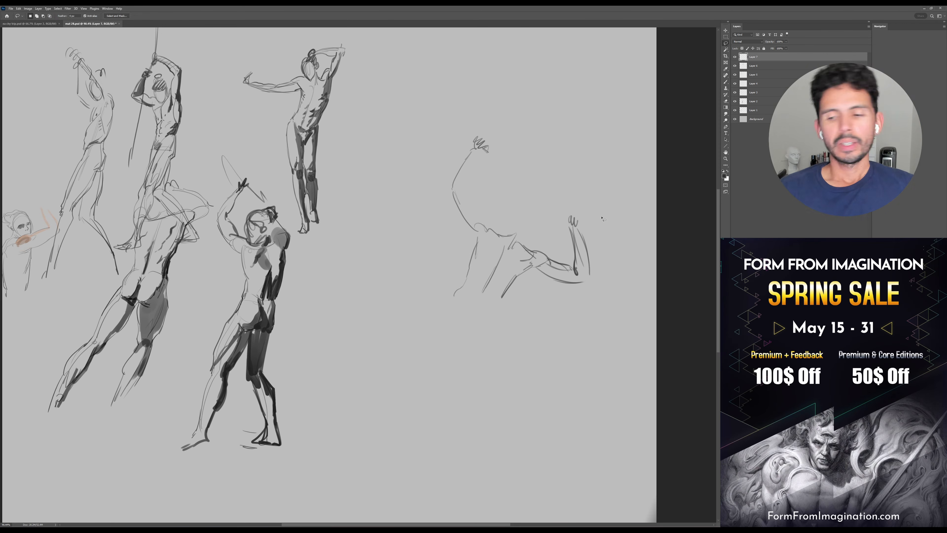
mouse_move(585, 224)
mouse_down()
mouse_move(571, 268)
mouse_move(590, 291)
mouse_move(585, 220)
mouse_up()
key(v)
drag(585, 255, 578, 255)
key(ctrl+d)
key(b)
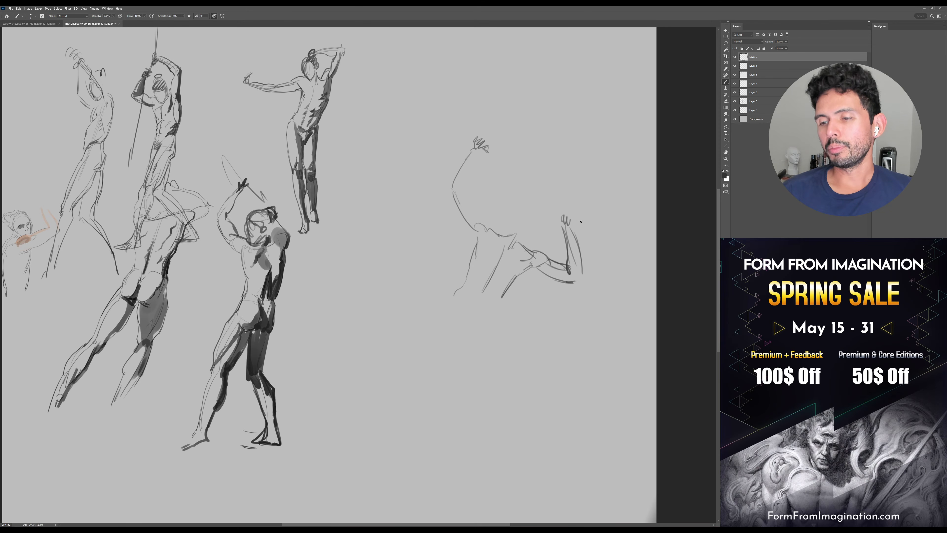
Redefine the fingers on the bent arm's hand and draw the raised arm's inner contour down to the shoulder
drag(567, 231, 561, 216)
drag(562, 216, 571, 232)
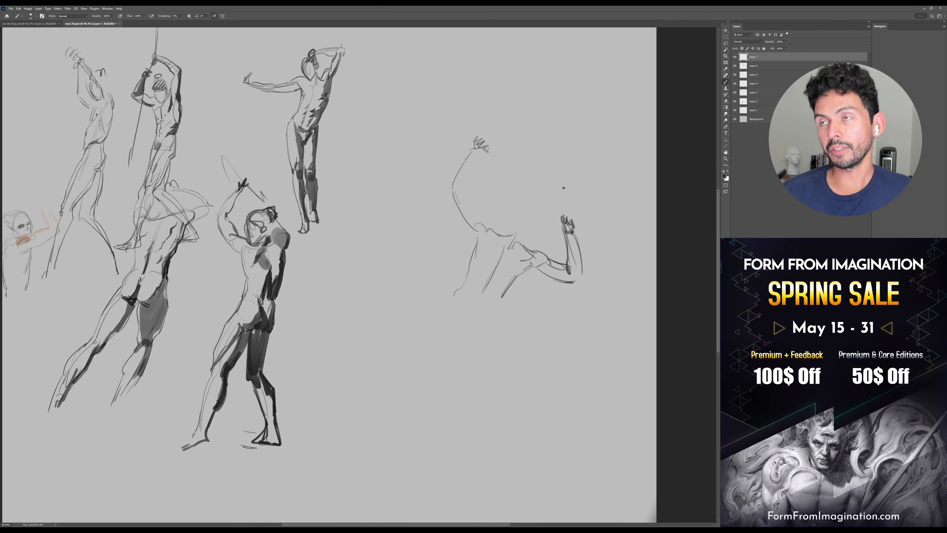
mouse_move(466, 183)
mouse_down()
mouse_move(461, 194)
mouse_move(486, 223)
mouse_up()
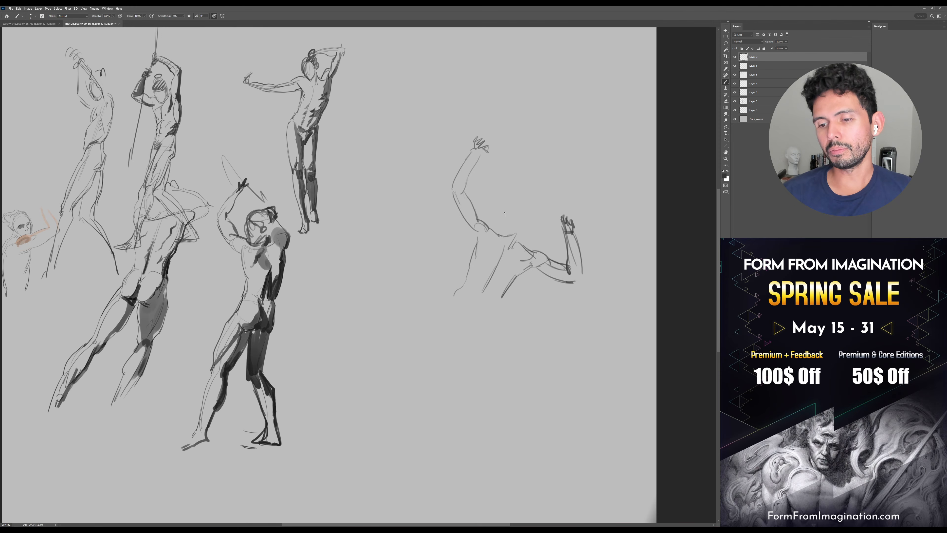
mouse_move(478, 222)
mouse_down()
mouse_move(489, 228)
mouse_move(474, 238)
mouse_up()
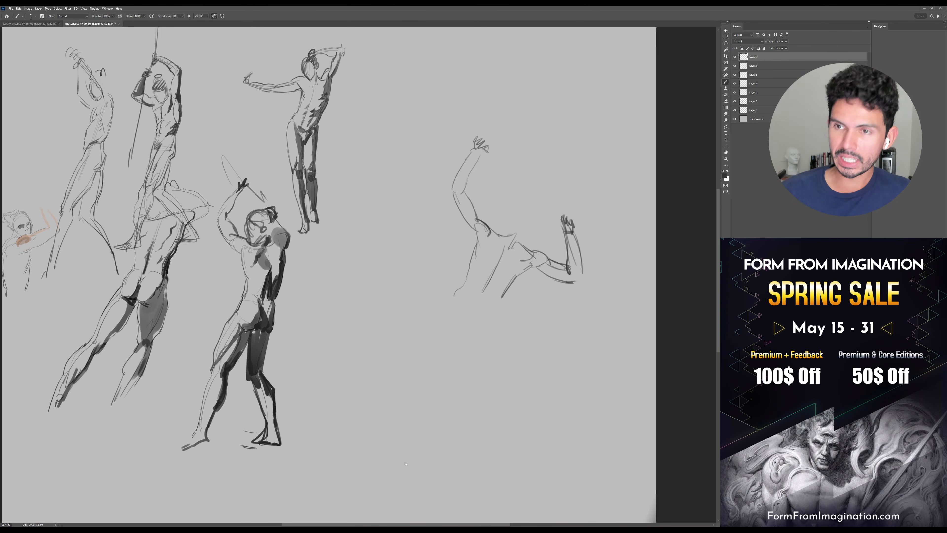
Block in a grey shadow between the sixth figure's shoulder blades and darken the torso's side contour below the bent arm
key(bracketright)
key(bracketright)
mouse_move(508, 241)
mouse_down()
mouse_move(504, 268)
mouse_move(518, 263)
mouse_up()
key(bracketleft)
key(bracketleft)
key(bracketleft)
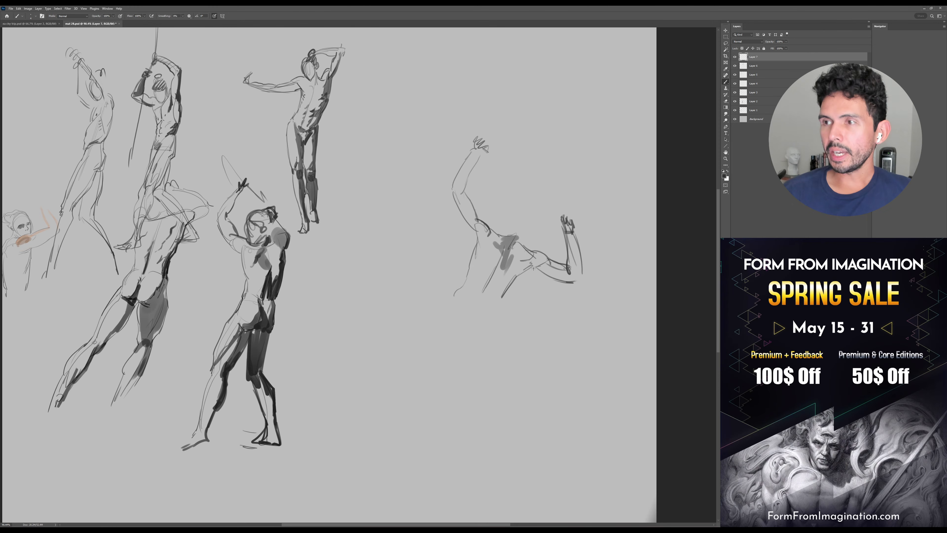
mouse_move(532, 272)
mouse_down()
mouse_move(503, 297)
mouse_move(511, 279)
mouse_move(497, 312)
mouse_up()
key(e)
key(b)
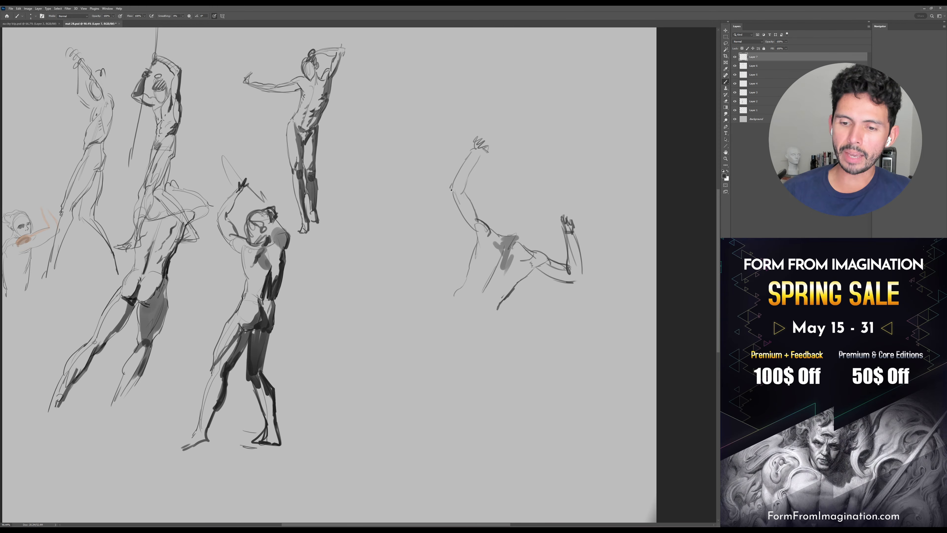
Darken the raised arm's elbow, forearm and upper-arm contours with heavier strokes
drag(451, 184, 473, 151)
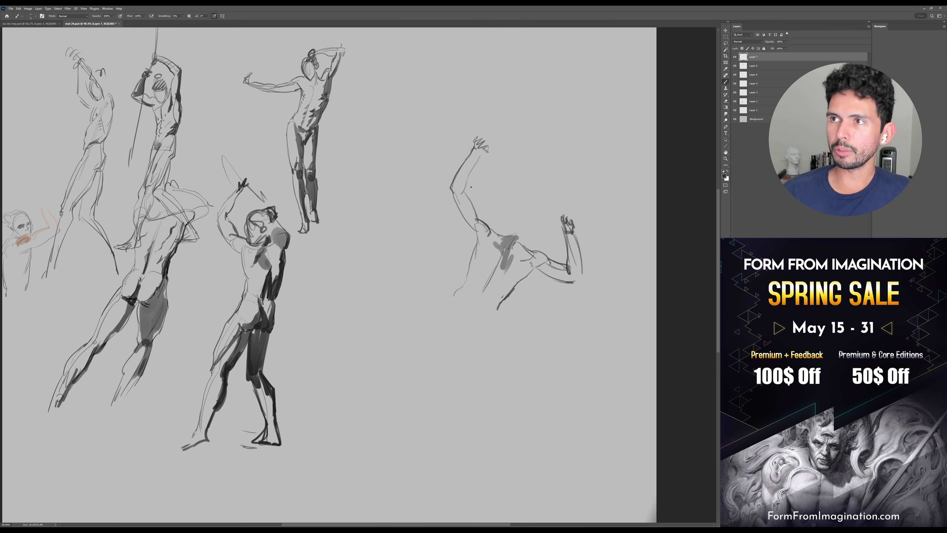
drag(460, 190, 481, 157)
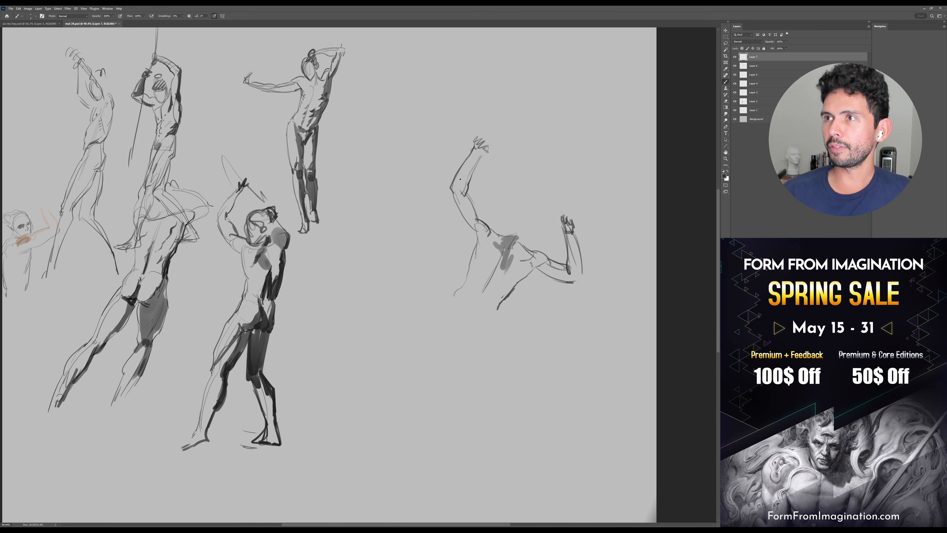
drag(461, 212, 477, 234)
Draw the sixth figure's tilted head above the shoulders with a hairline and a small hair bun at the back
mouse_move(467, 195)
mouse_down()
mouse_move(480, 216)
mouse_move(509, 214)
mouse_up()
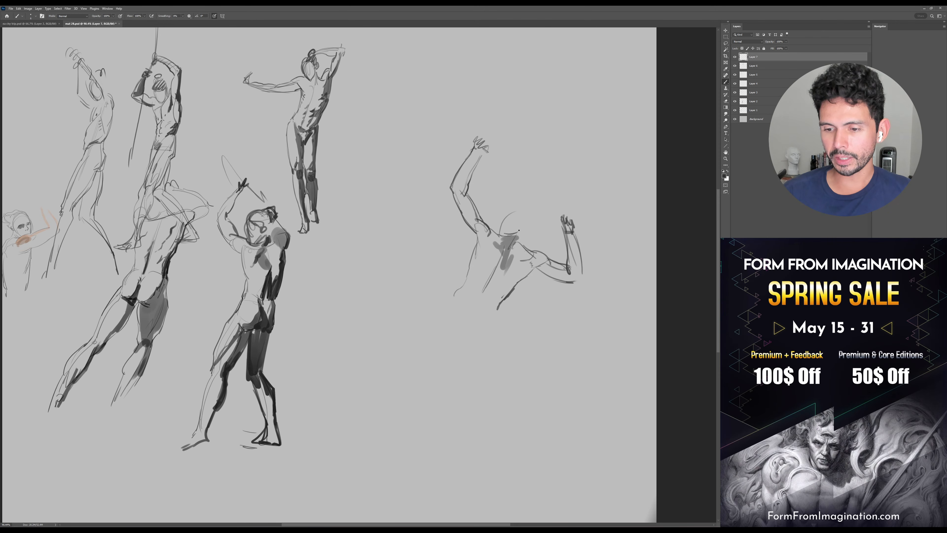
mouse_move(503, 227)
mouse_down()
mouse_move(534, 211)
mouse_move(510, 213)
mouse_move(521, 233)
mouse_up()
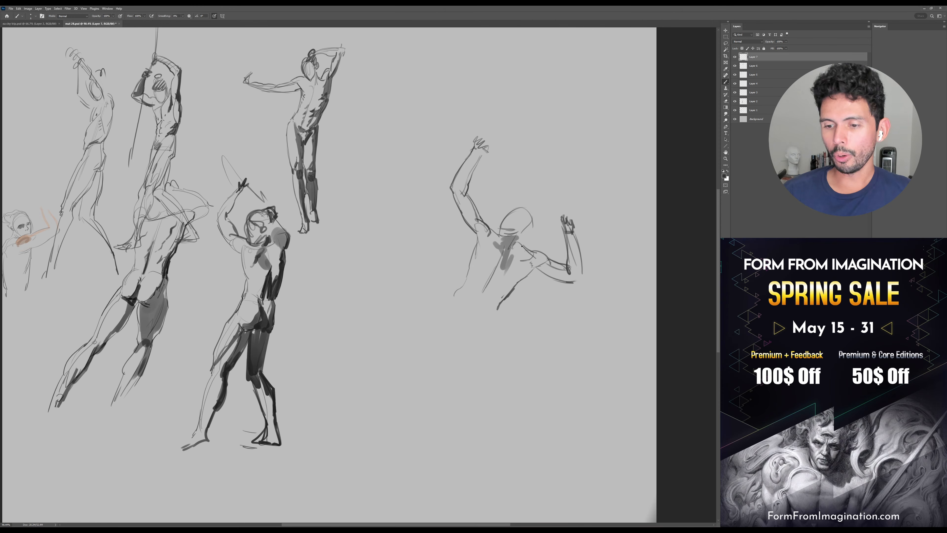
drag(524, 228, 537, 222)
mouse_move(520, 205)
mouse_down()
mouse_move(538, 221)
mouse_move(524, 233)
mouse_move(548, 230)
mouse_up()
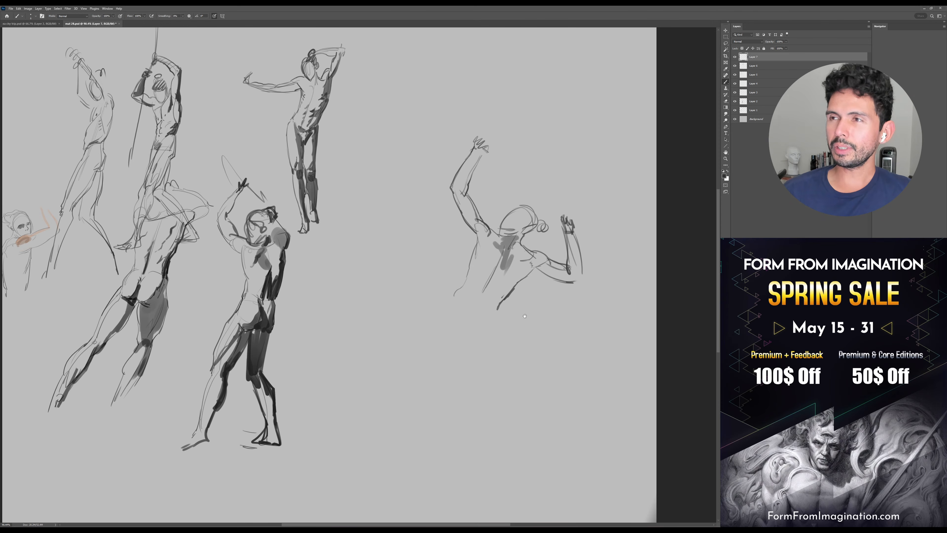
Extend the torso sides to the hips, sketch the buttocks and draw the standing leg's outer line past the knee
drag(525, 316, 534, 284)
mouse_move(473, 274)
mouse_down()
mouse_move(495, 292)
mouse_move(481, 310)
mouse_move(460, 300)
mouse_move(498, 314)
mouse_up()
drag(537, 224, 542, 202)
mouse_move(477, 294)
mouse_down()
mouse_move(495, 273)
mouse_move(463, 347)
mouse_up()
mouse_move(455, 249)
mouse_down()
mouse_move(462, 334)
mouse_move(468, 350)
mouse_move(477, 345)
mouse_move(471, 449)
mouse_up()
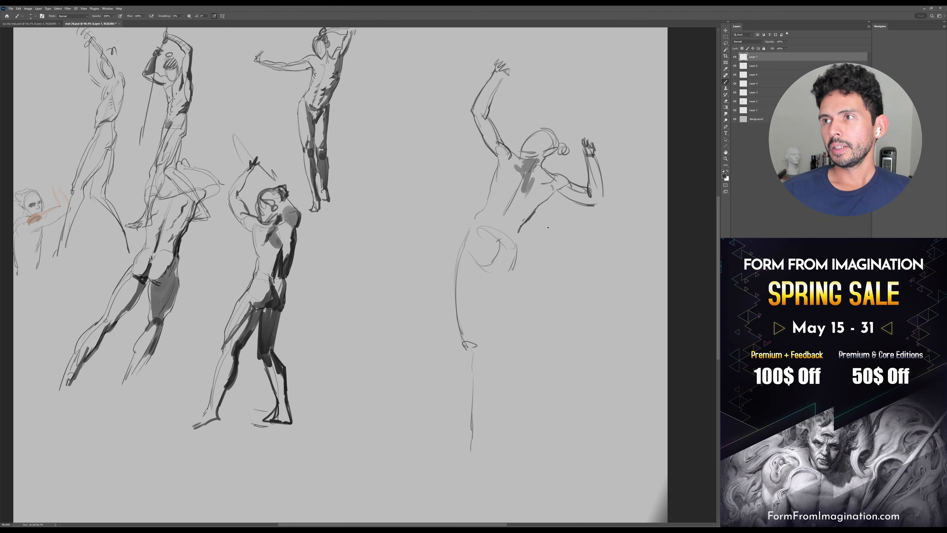
Sketch the second leg's line stepping out sideways and add short strokes marking both feet
mouse_move(520, 270)
mouse_down()
mouse_move(516, 338)
mouse_move(563, 396)
mouse_up()
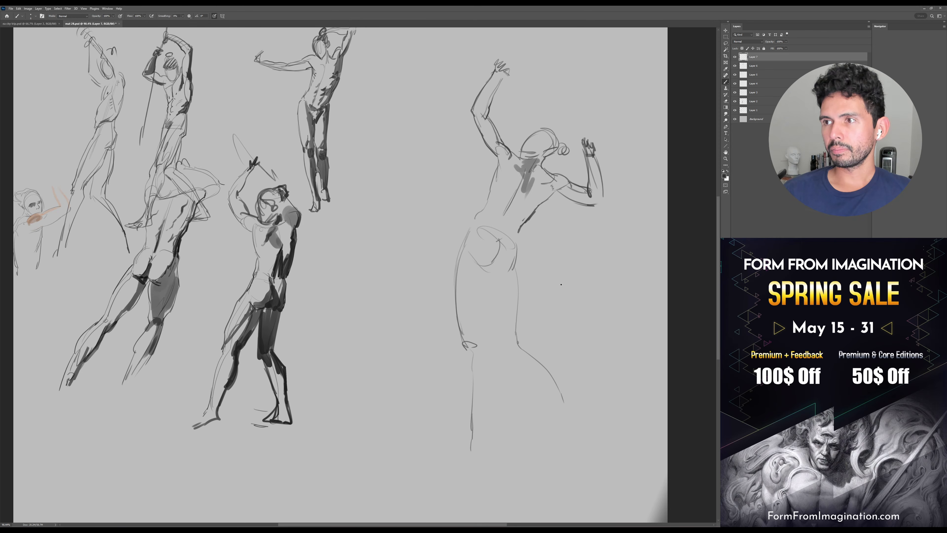
mouse_move(474, 391)
mouse_down()
mouse_move(454, 459)
mouse_move(444, 463)
mouse_up()
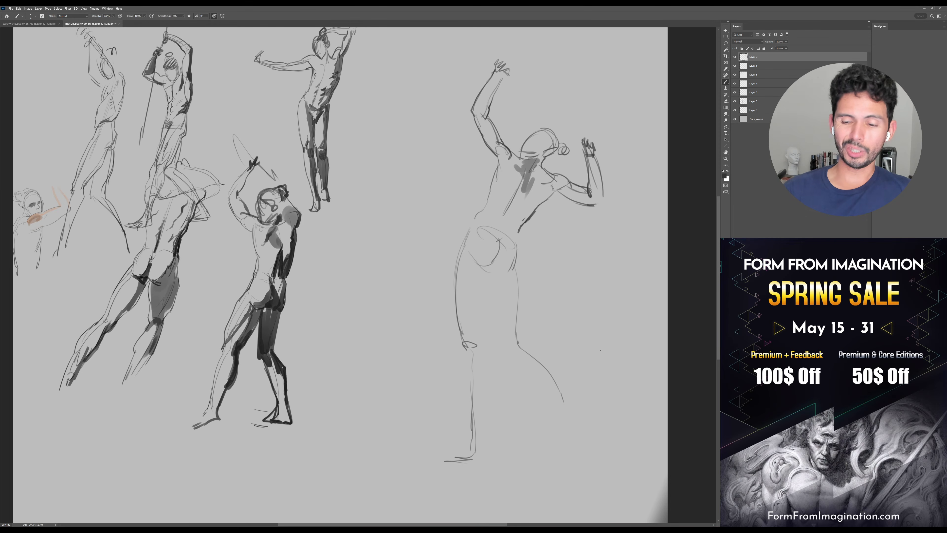
mouse_move(563, 398)
mouse_down()
mouse_move(575, 418)
mouse_move(581, 443)
mouse_up()
scroll(516, 266, up, 1)
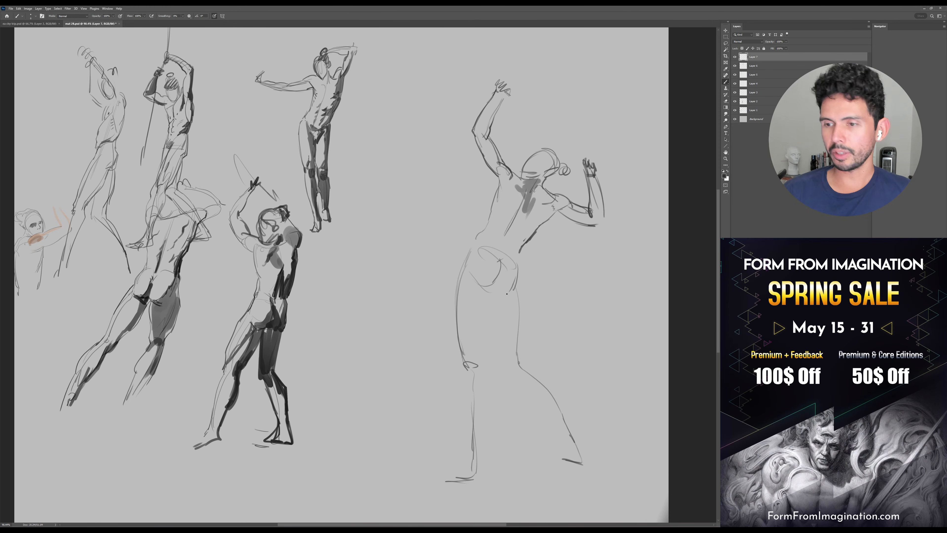
Draw the standing leg's inner thigh, calf and foot, and reinforce the outer hip contour
drag(486, 292, 484, 368)
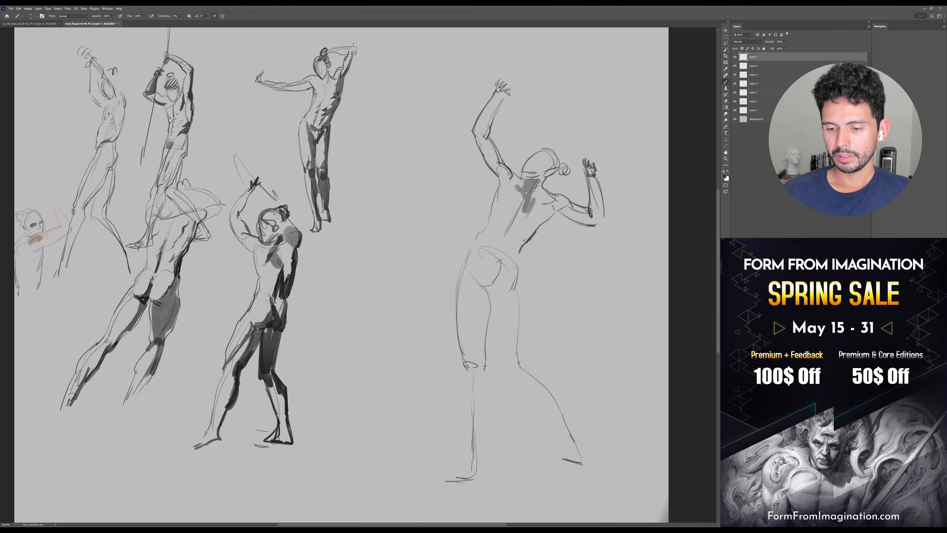
drag(476, 240, 461, 279)
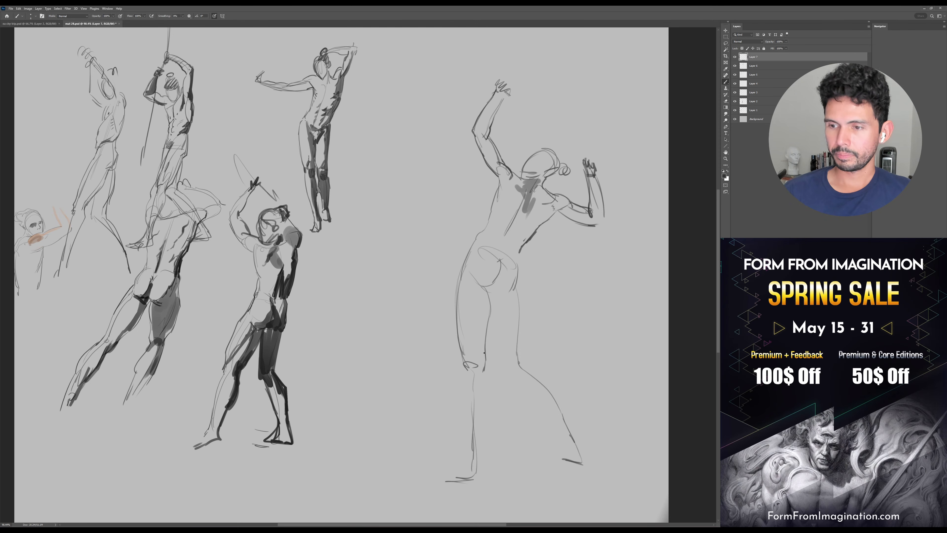
drag(482, 354, 479, 437)
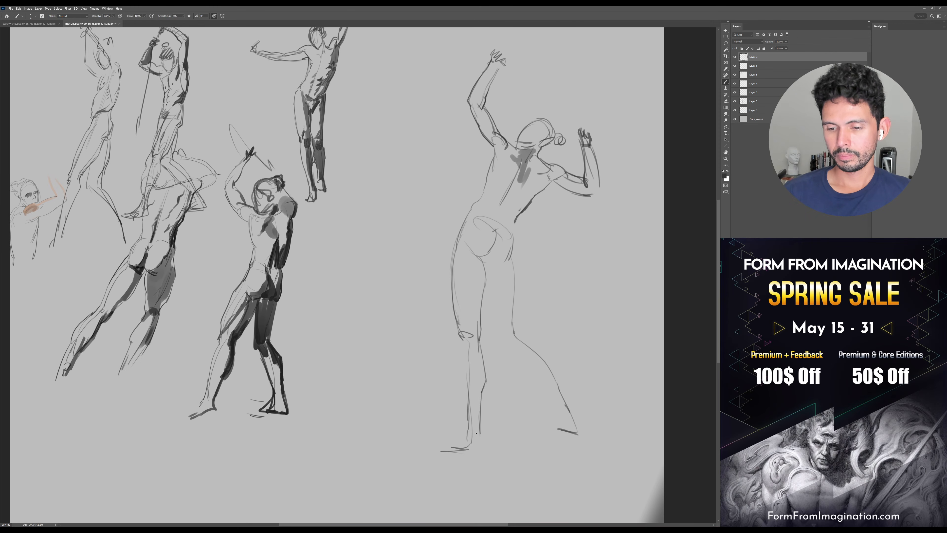
mouse_move(459, 341)
mouse_down()
mouse_move(457, 323)
mouse_move(461, 446)
mouse_move(439, 446)
mouse_up()
mouse_move(441, 447)
mouse_down()
mouse_move(484, 448)
mouse_move(447, 448)
mouse_move(472, 450)
mouse_up()
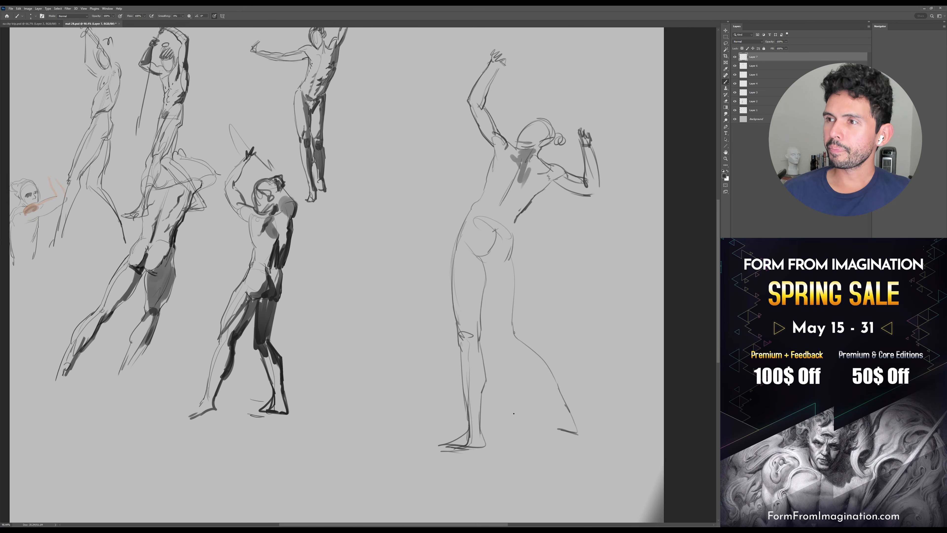
drag(470, 212, 456, 238)
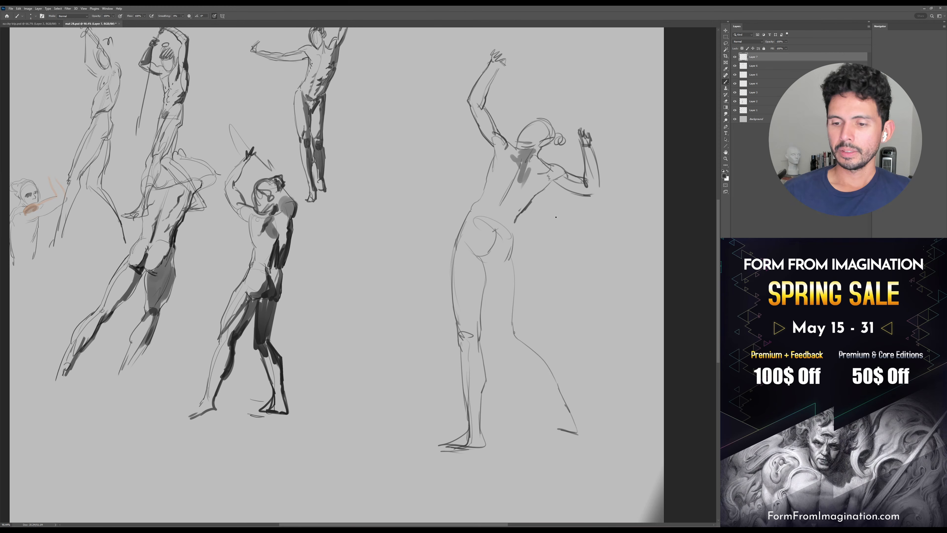
Select the sixth figure's upper body and rotate it slightly clockwise, repositioning it over the hips
key(l)
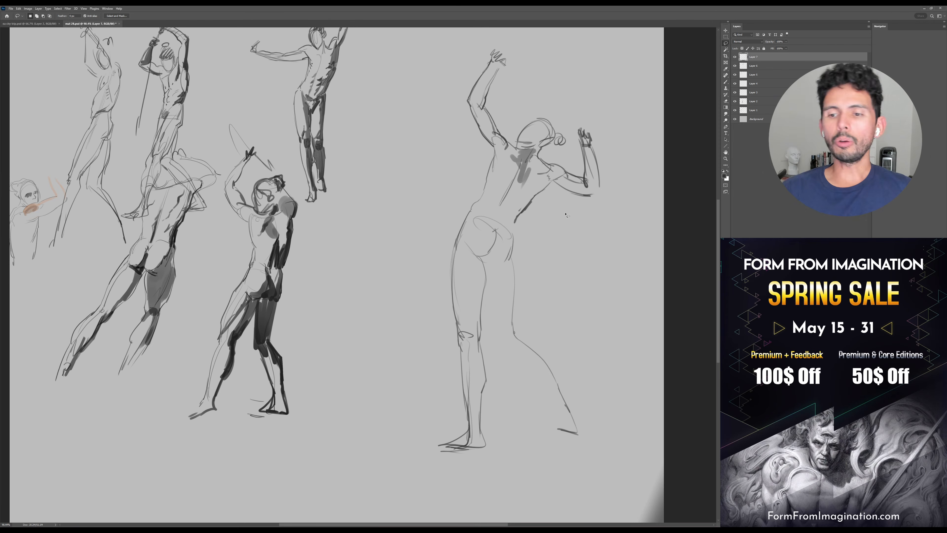
mouse_move(626, 126)
mouse_down()
mouse_move(570, 216)
mouse_move(482, 208)
mouse_move(455, 72)
mouse_move(620, 128)
mouse_up()
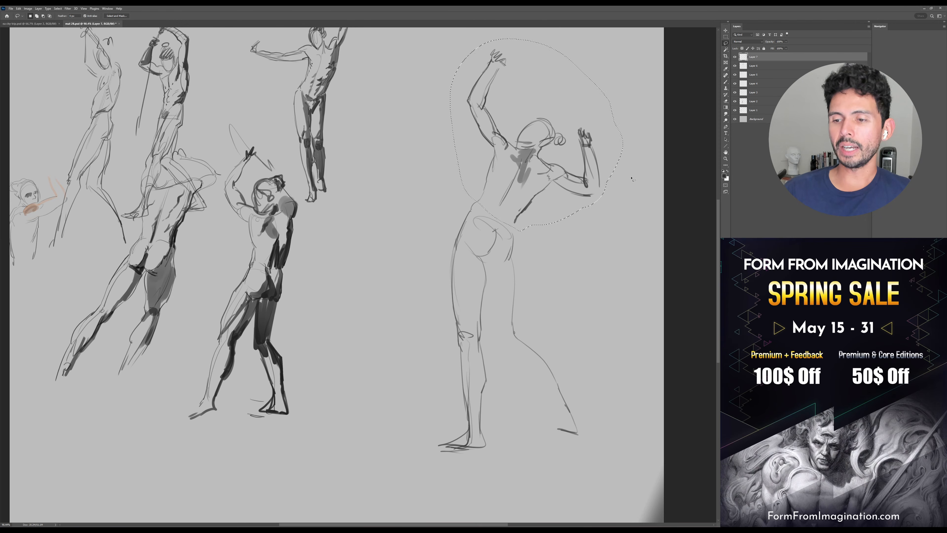
key(ctrl+t)
drag(623, 38, 633, 27)
drag(543, 131, 492, 247)
drag(644, 194, 582, 224)
drag(647, 205, 584, 225)
key(ctrl+d)
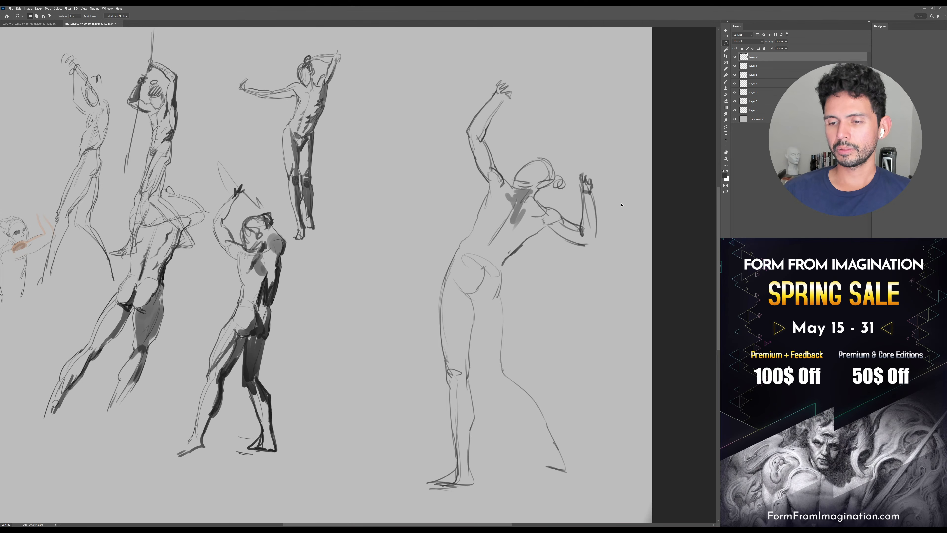
Extend the grey shadow between the shoulder blades toward the base of the neck
key(b)
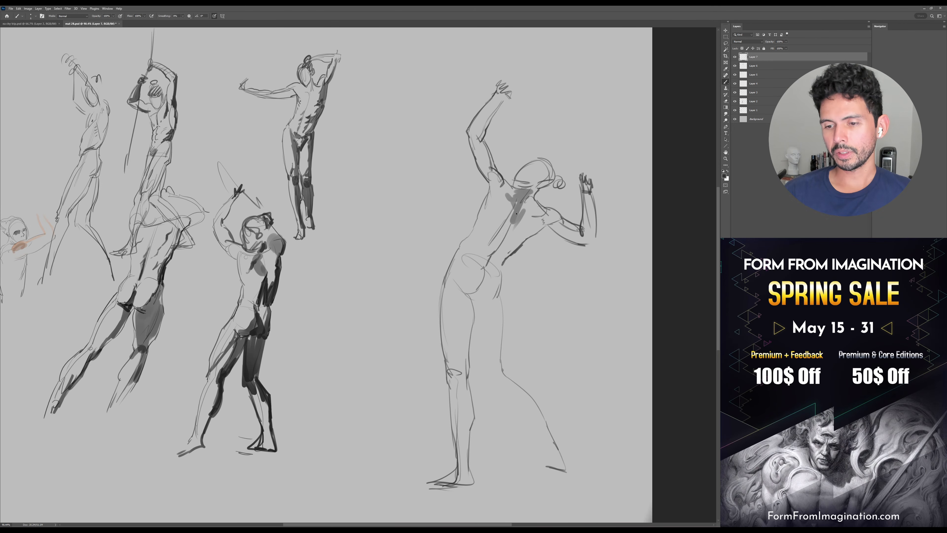
key(e)
key(b)
mouse_move(522, 208)
mouse_down()
mouse_move(489, 256)
mouse_move(548, 198)
mouse_move(559, 162)
mouse_move(538, 206)
mouse_move(526, 214)
mouse_move(523, 204)
mouse_move(520, 228)
mouse_move(547, 210)
mouse_move(536, 191)
mouse_up()
Shade the bent arm, the shoulder blade beside it and the inner side of the raised arm in grey
key(bracketright)
key(bracketright)
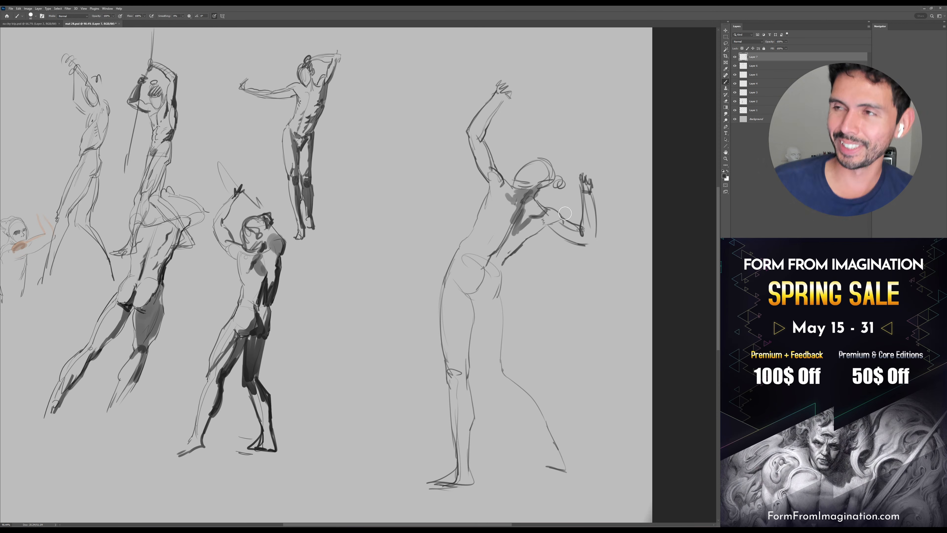
mouse_move(560, 217)
mouse_down()
mouse_move(517, 239)
mouse_move(581, 234)
mouse_move(586, 243)
mouse_up()
key([)
mouse_move(591, 194)
mouse_down()
mouse_move(594, 237)
mouse_move(598, 231)
mouse_move(574, 243)
mouse_up()
drag(580, 202, 583, 221)
mouse_move(501, 165)
mouse_down()
mouse_move(487, 173)
mouse_move(494, 182)
mouse_move(484, 152)
mouse_move(508, 117)
mouse_up()
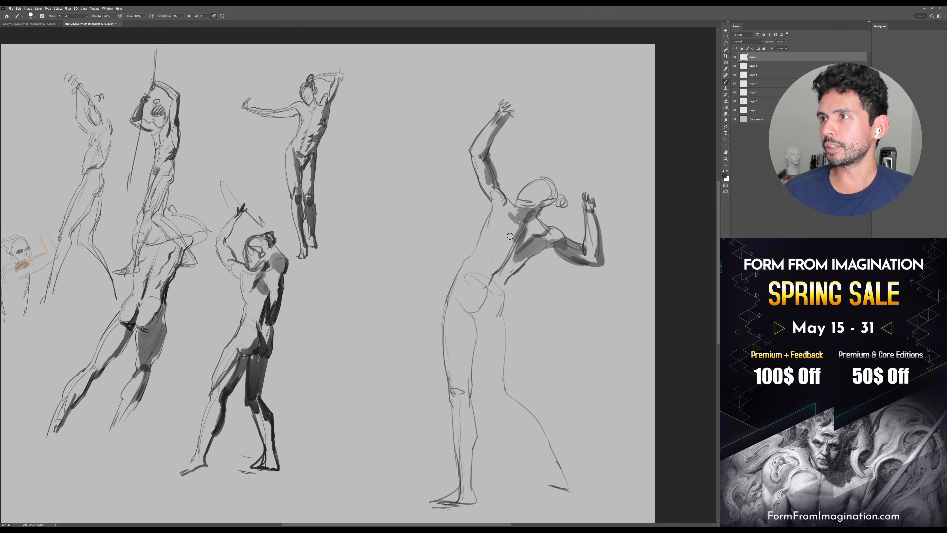
Shade the spine down to the lower back and add a dark shadow under the standing leg's buttock
mouse_move(519, 225)
mouse_down()
mouse_move(498, 266)
mouse_move(514, 252)
mouse_move(497, 254)
mouse_move(498, 246)
mouse_move(486, 280)
mouse_move(494, 263)
mouse_move(476, 279)
mouse_move(510, 265)
mouse_move(485, 266)
mouse_up()
key(])
key(])
key(])
key([)
key([)
key([)
key([)
key([)
key([)
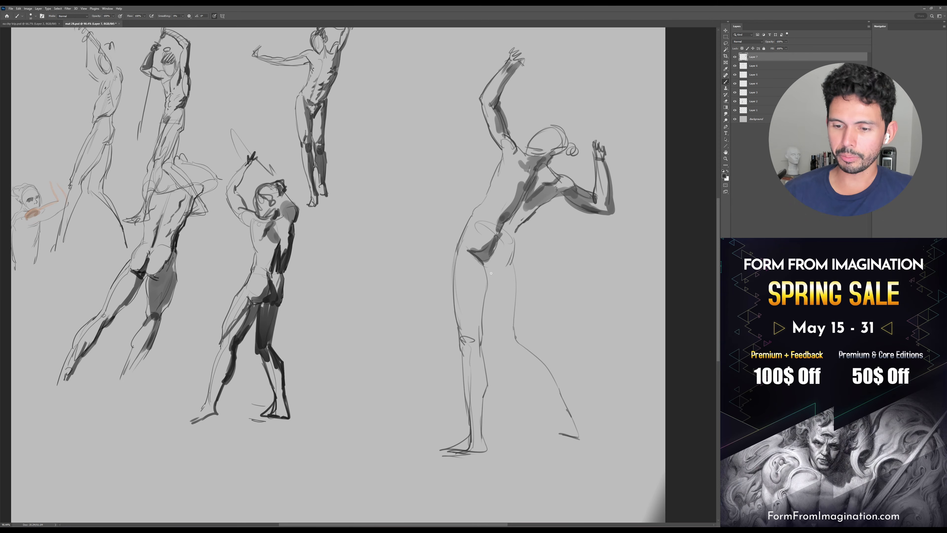
Draw the second leg's buttock, thigh, knee and calf contours down to the ankle
drag(517, 232, 503, 276)
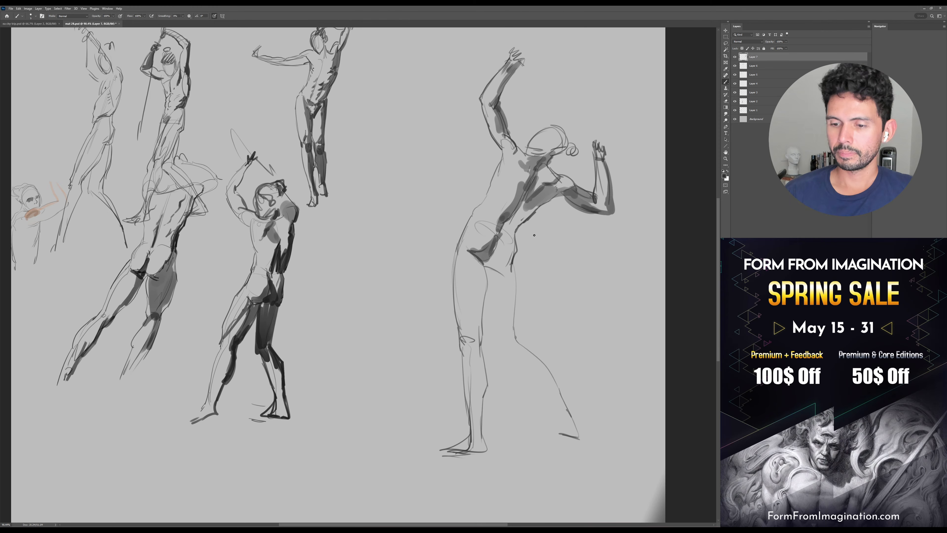
mouse_move(515, 255)
mouse_down()
mouse_move(519, 284)
mouse_move(488, 283)
mouse_move(509, 350)
mouse_up()
mouse_move(524, 296)
mouse_down()
mouse_move(520, 272)
mouse_move(516, 318)
mouse_move(523, 309)
mouse_move(548, 353)
mouse_move(540, 331)
mouse_move(515, 328)
mouse_move(550, 380)
mouse_up()
drag(546, 347, 557, 372)
drag(545, 338, 555, 372)
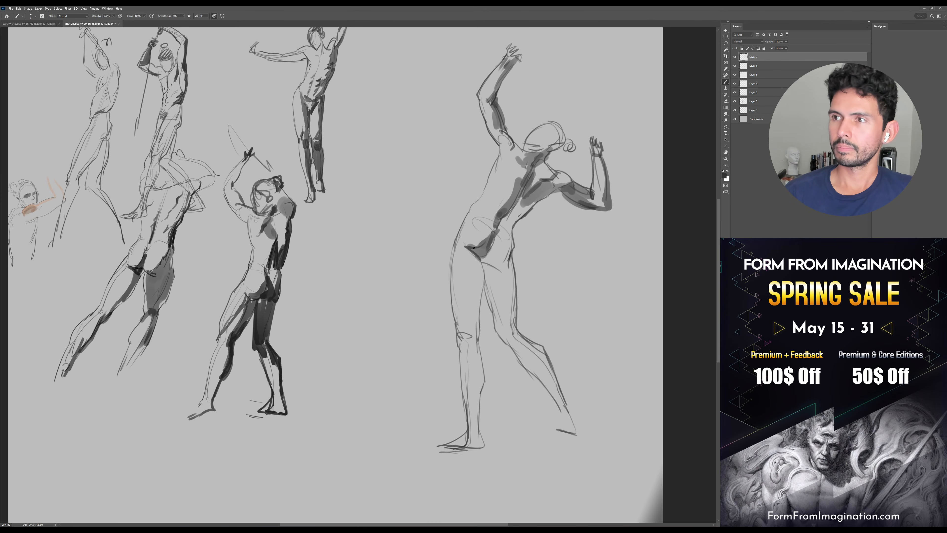
Shade the standing leg's inner thigh below the buttock and save the document
mouse_move(483, 261)
mouse_down()
mouse_move(497, 240)
mouse_move(479, 311)
mouse_up()
key(bracketright)
key(bracketright)
key(bracketright)
key(bracketright)
key(bracketright)
key(bracketright)
key(bracketright)
key(bracketright)
key(bracketright)
key(bracketright)
key(bracketright)
key(bracketright)
mouse_move(472, 256)
mouse_down()
mouse_move(481, 264)
mouse_move(478, 288)
mouse_up()
key(bracketleft)
key(bracketleft)
key(bracketleft)
scroll(478, 276, down, 1)
key(ctrl+s)
Continue the shading down the standing leg's inner knee and calf, and save the document
mouse_move(476, 248)
mouse_down()
mouse_move(478, 323)
mouse_move(474, 368)
mouse_up()
scroll(476, 286, down, 1)
scroll(475, 309, down, 1)
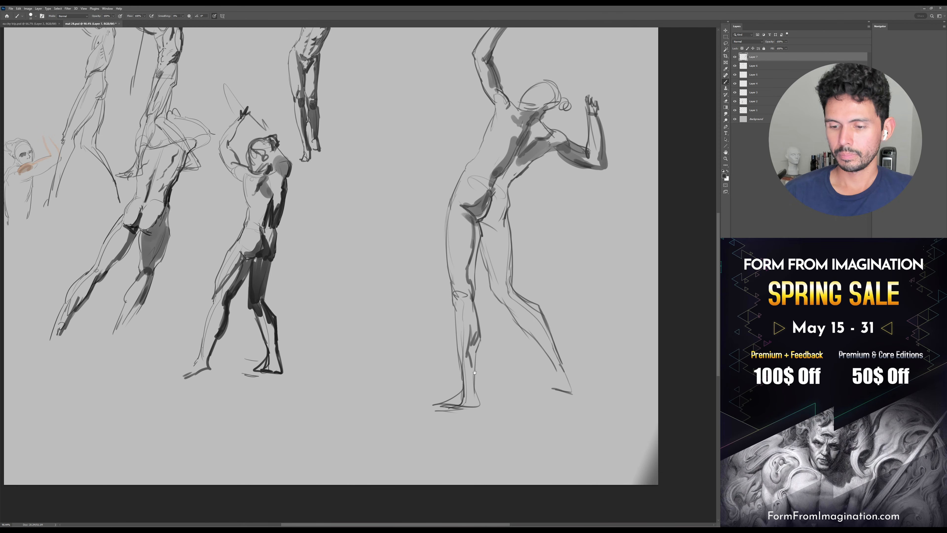
scroll(475, 373, down, 2)
mouse_move(470, 305)
mouse_down()
mouse_move(465, 350)
mouse_move(462, 319)
mouse_move(486, 292)
mouse_up()
key(ctrl+s)
scroll(483, 270, up, 2)
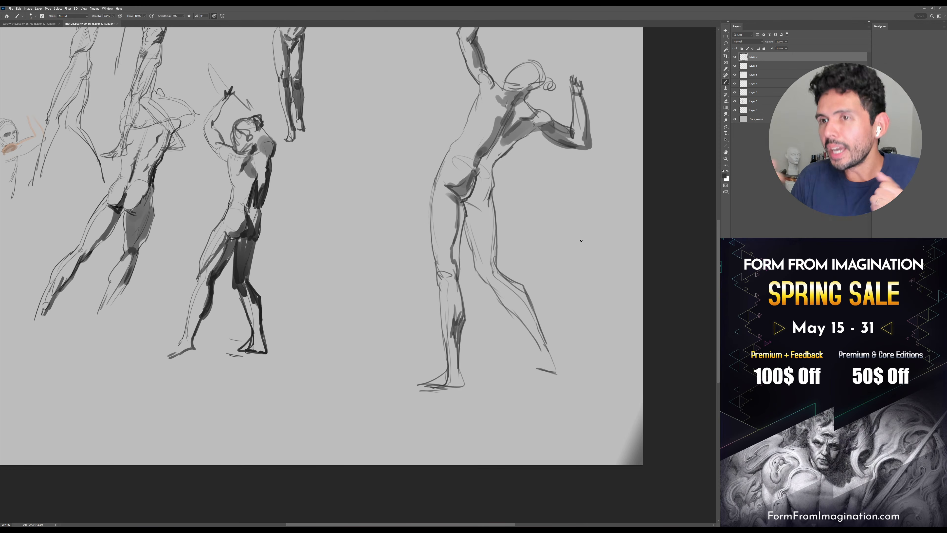
Move the sixth figure's layer slightly left, closer to the other figures
click(500, 265)
key(v)
mouse_move(558, 244)
mouse_down()
mouse_move(516, 240)
mouse_move(510, 228)
mouse_up()
Shade the sixth figure's second buttock and the top of its thigh, varying the brush size, and mark the shoulder-blade shadow
key(b)
drag(445, 207, 450, 236)
key(bracketleft)
mouse_move(463, 197)
mouse_down()
mouse_move(459, 227)
mouse_move(463, 212)
mouse_up()
mouse_move(459, 174)
mouse_down()
mouse_move(458, 225)
mouse_move(479, 194)
mouse_move(484, 228)
mouse_up()
key(bracketright)
key(bracketright)
key(bracketright)
key(bracketright)
key(bracketleft)
key(bracketleft)
key(bracketleft)
key(bracketleft)
key(bracketleft)
key(bracketleft)
mouse_move(476, 186)
mouse_down()
mouse_move(464, 196)
mouse_move(477, 187)
mouse_move(475, 210)
mouse_up()
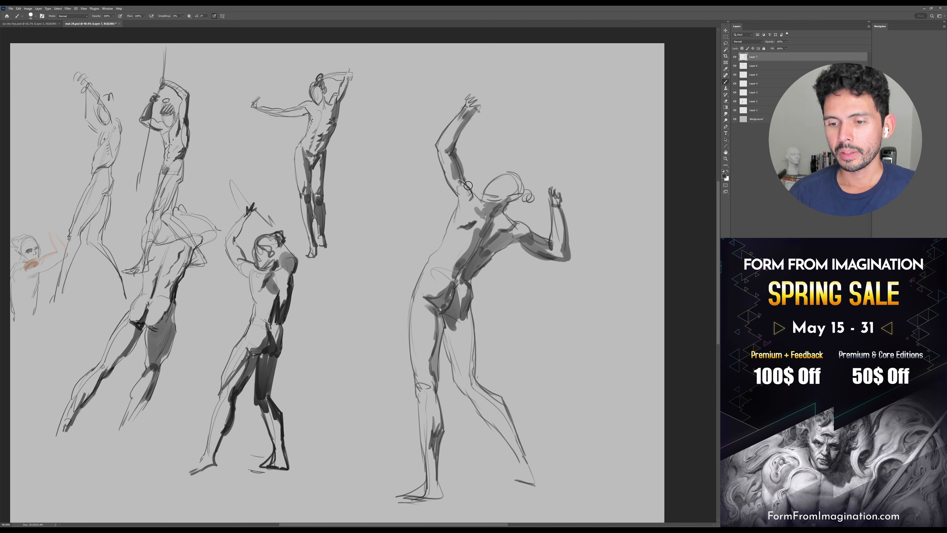
Shade the sixth figure's armpit beneath the raised arm and the head down to the neck, and save the document
key(e)
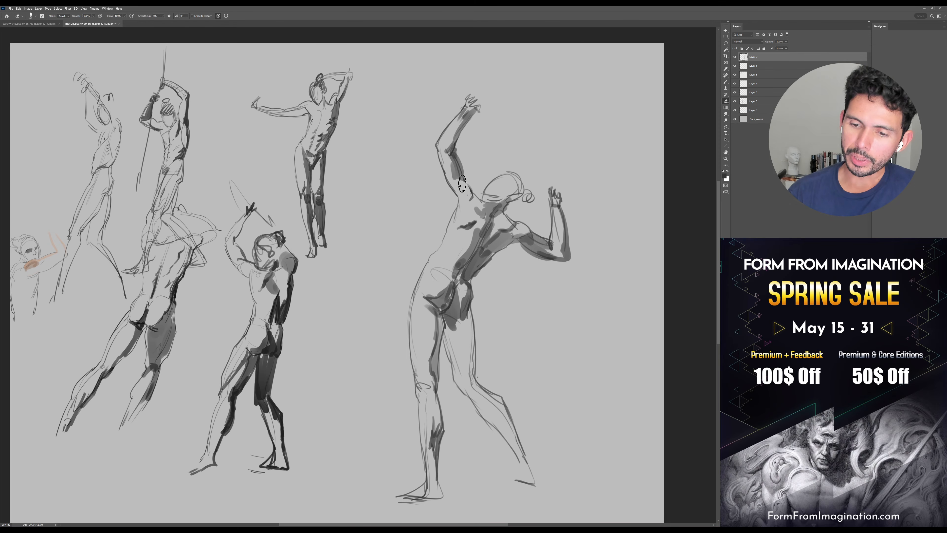
key(b)
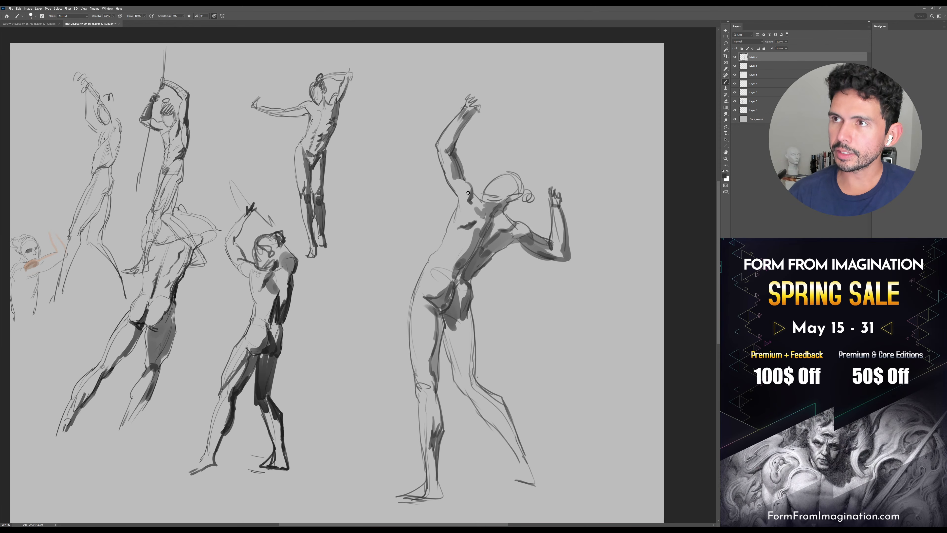
mouse_move(468, 201)
mouse_down()
mouse_move(559, 197)
mouse_move(522, 217)
mouse_move(532, 205)
mouse_move(541, 223)
mouse_move(563, 163)
mouse_move(541, 206)
mouse_up()
key(bracketright)
key(bracketright)
key(bracketright)
key(bracketright)
key(bracketright)
key(bracketright)
key(bracketright)
key(bracketright)
key(bracketright)
key(bracketright)
key(ctrl+s)
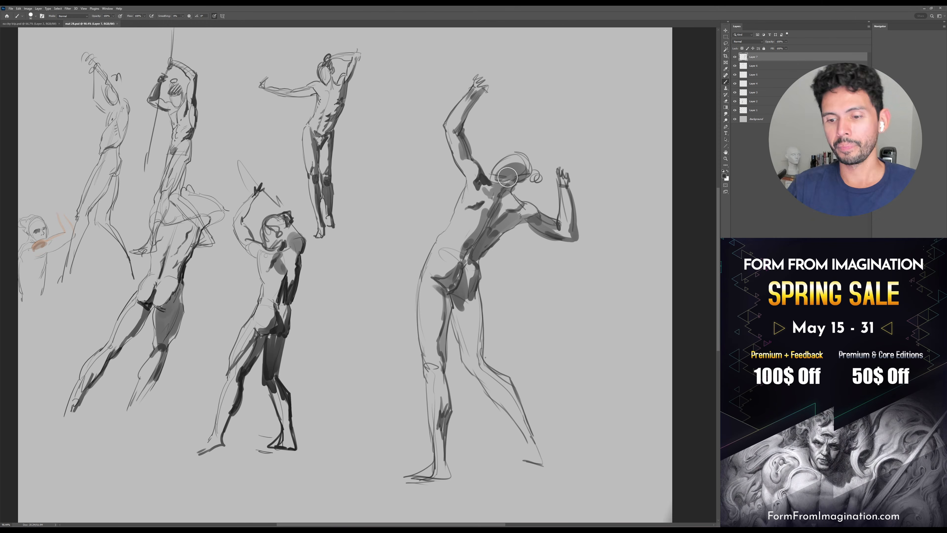
On a new layer, paint a small two-tone dark oval in the empty area beside the sixth figure with a different brush preset
key(ctrl+shift+alt+n)
mouse_move(644, 310)
mouse_down()
mouse_move(664, 313)
mouse_move(651, 297)
mouse_up()
right_click(539, 239)
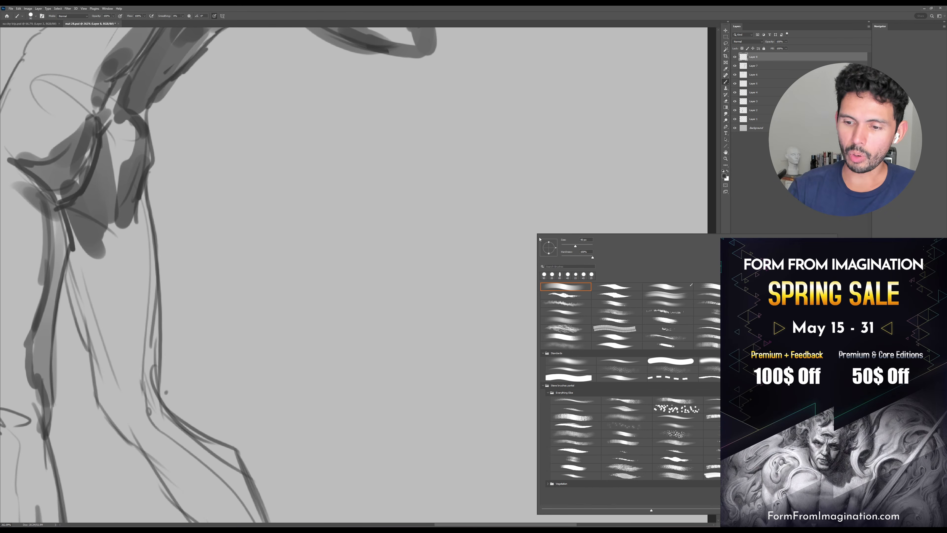
click(616, 287)
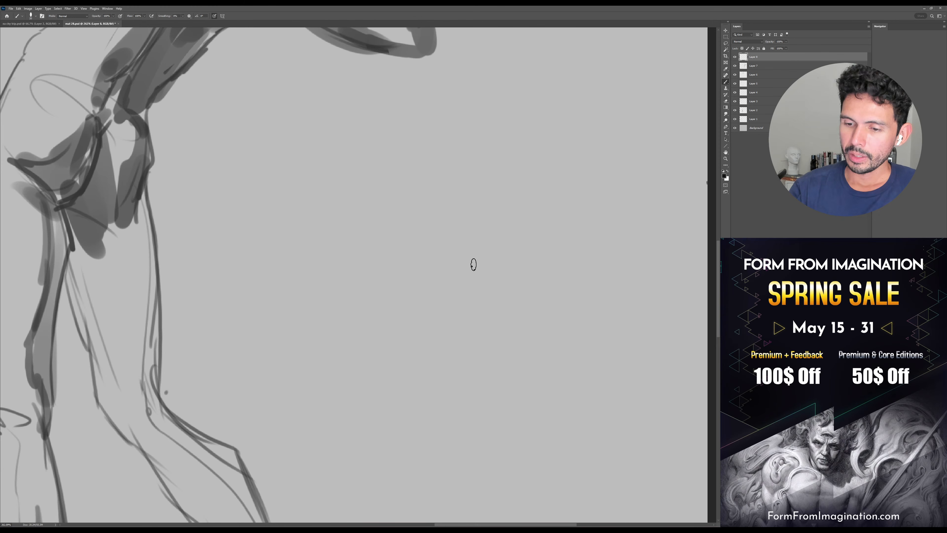
drag(436, 230, 440, 226)
key(ctrl+z)
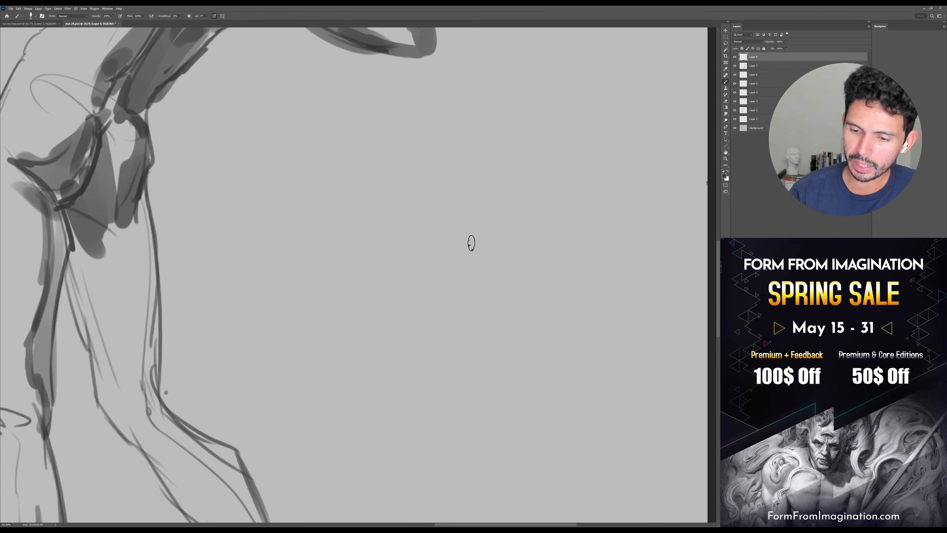
drag(469, 232, 479, 226)
key(bracketleft)
key(bracketleft)
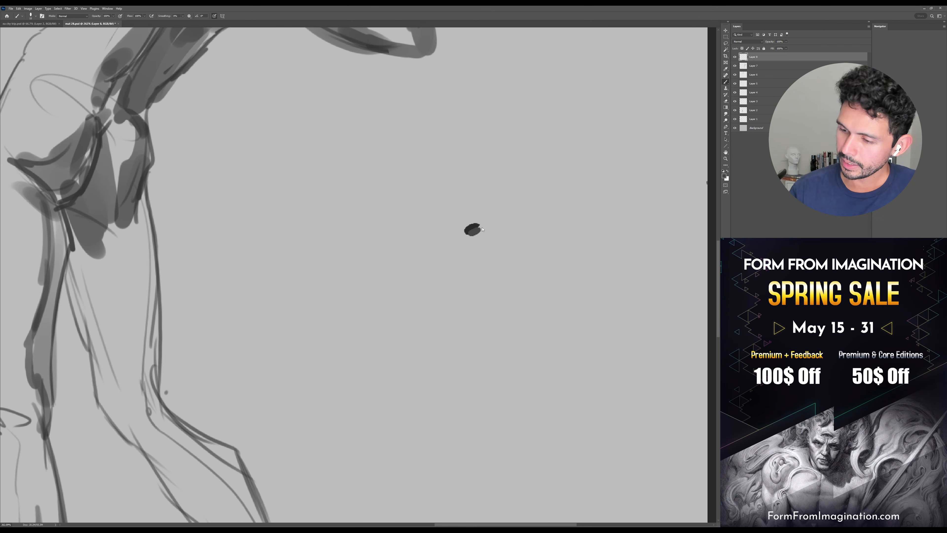
drag(471, 238, 484, 231)
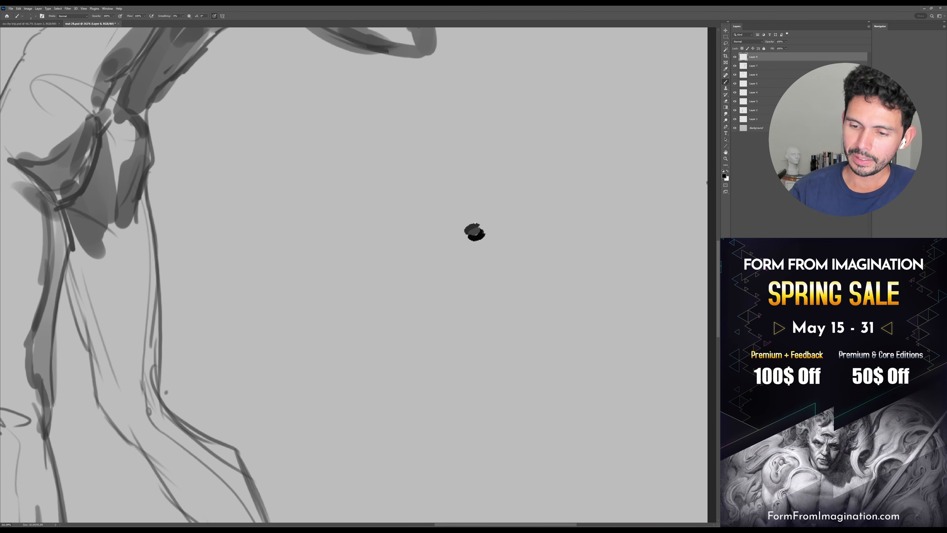
Draw leader lines from the dark oval and handwrite the labels "CS", "RL" and "CAST S" at their ends
mouse_move(474, 224)
mouse_down()
mouse_move(508, 201)
mouse_move(501, 226)
mouse_move(511, 230)
mouse_up()
key(ctrl+z)
drag(512, 219, 532, 226)
drag(480, 239, 536, 265)
mouse_move(548, 257)
mouse_down()
mouse_move(548, 267)
mouse_move(558, 255)
mouse_up()
drag(577, 254, 576, 269)
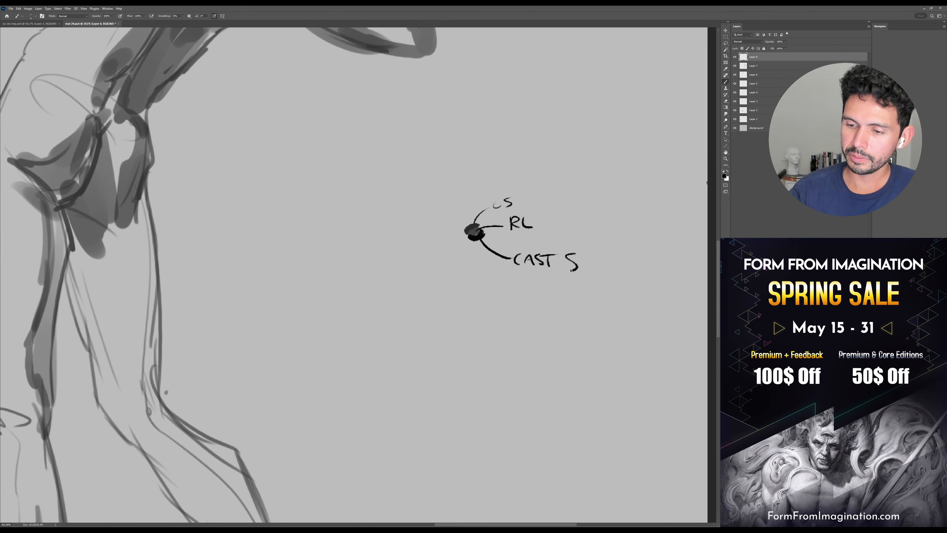
Below the shadow notes, draw an open eye in line with lashes, and beside it a second eye made of solid black shapes
key(ctrl+space)
drag(608, 323, 571, 293)
mouse_move(505, 251)
mouse_down()
mouse_move(526, 246)
mouse_move(487, 243)
mouse_move(499, 241)
mouse_move(437, 262)
mouse_move(518, 273)
mouse_up()
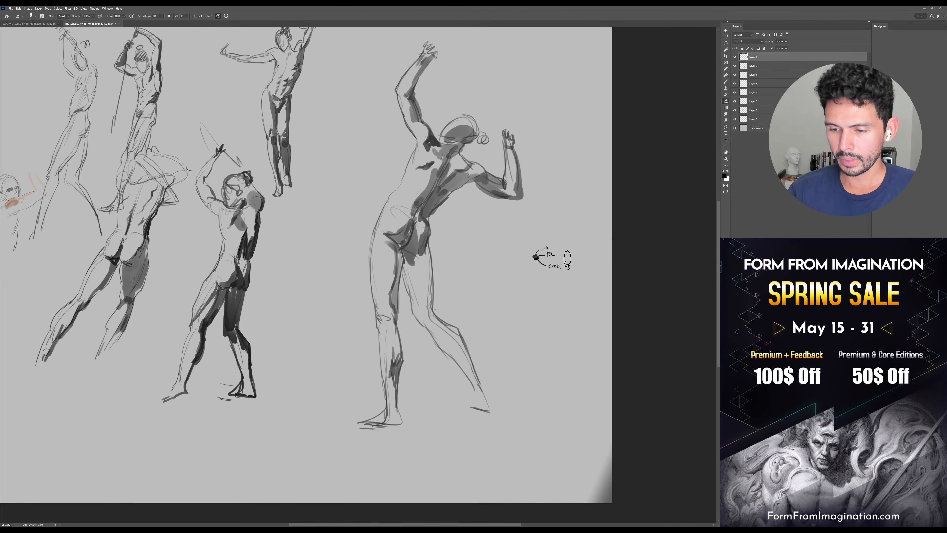
drag(565, 257, 618, 243)
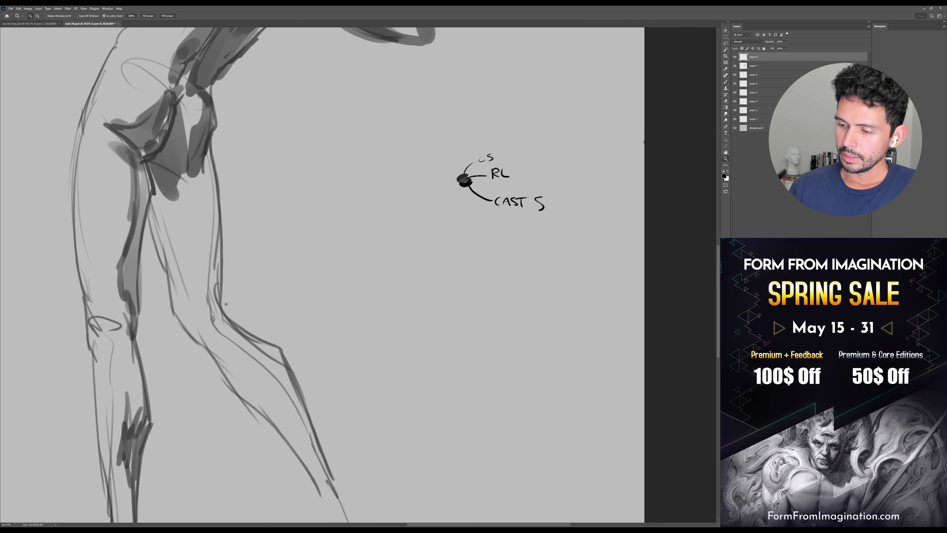
drag(496, 287, 507, 271)
key(b)
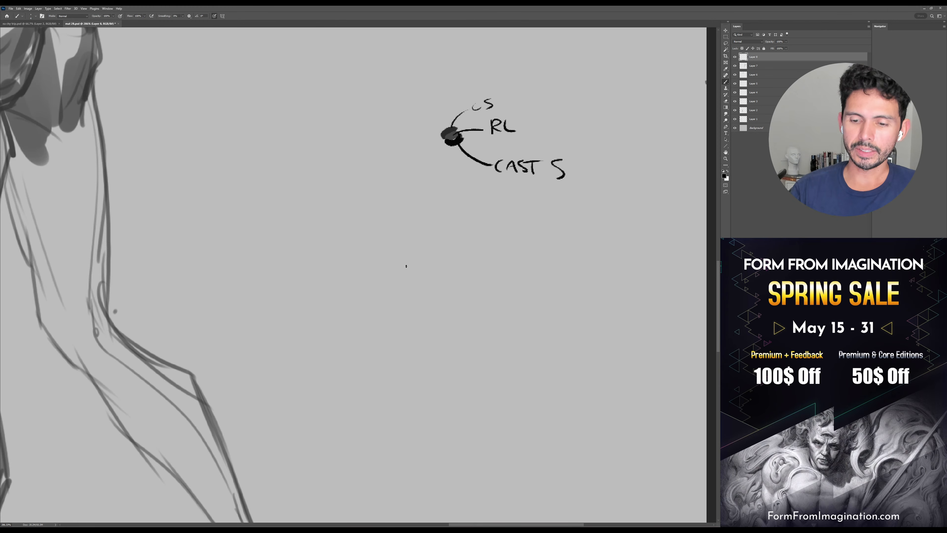
mouse_move(334, 254)
mouse_down()
mouse_move(376, 259)
mouse_move(335, 253)
mouse_move(370, 246)
mouse_move(376, 257)
mouse_move(330, 250)
mouse_move(377, 259)
mouse_move(337, 259)
mouse_move(329, 240)
mouse_move(337, 238)
mouse_up()
key(ctrl+z)
drag(347, 242, 346, 233)
drag(357, 241, 362, 230)
drag(366, 243, 371, 236)
mouse_move(371, 247)
mouse_down()
mouse_move(330, 265)
mouse_move(346, 270)
mouse_up()
mouse_move(353, 267)
mouse_down()
mouse_move(376, 239)
mouse_move(380, 257)
mouse_move(358, 257)
mouse_move(369, 249)
mouse_move(366, 264)
mouse_move(367, 248)
mouse_move(360, 259)
mouse_move(356, 246)
mouse_move(390, 264)
mouse_up()
mouse_move(383, 232)
mouse_down()
mouse_move(368, 289)
mouse_move(390, 275)
mouse_move(387, 232)
mouse_move(371, 220)
mouse_up()
mouse_move(374, 267)
mouse_down()
mouse_move(349, 277)
mouse_move(332, 268)
mouse_up()
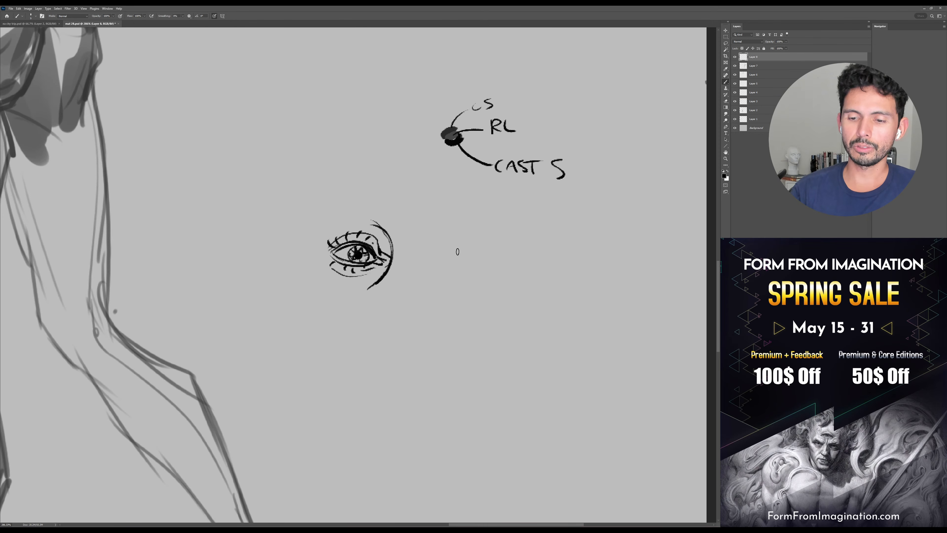
mouse_move(429, 242)
mouse_down()
mouse_move(476, 250)
mouse_move(447, 255)
mouse_move(484, 261)
mouse_move(487, 244)
mouse_move(487, 269)
mouse_move(481, 238)
mouse_move(433, 229)
mouse_move(502, 247)
mouse_up()
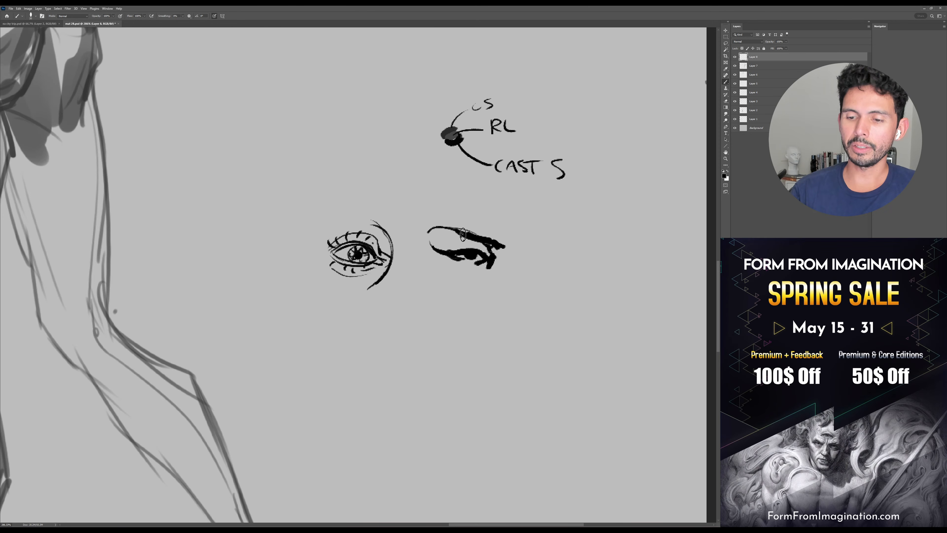
Choose a soft round brush and shade softly beneath the solid black eye
drag(450, 425, 429, 424)
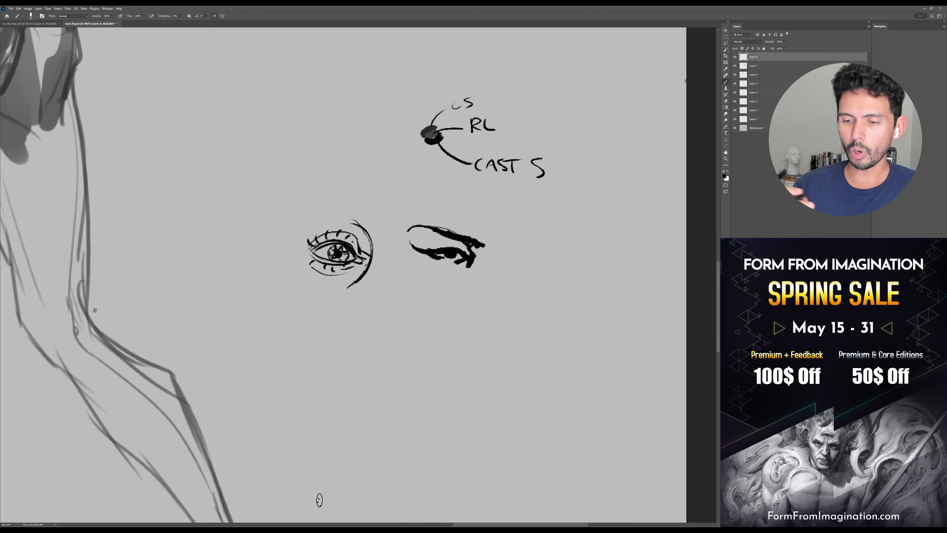
drag(633, 337, 524, 346)
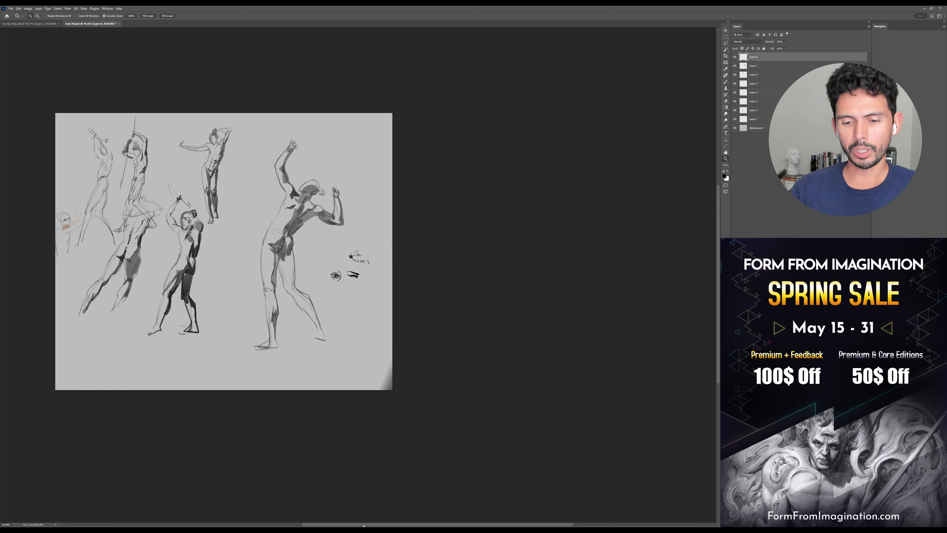
drag(374, 472, 436, 452)
drag(407, 434, 431, 433)
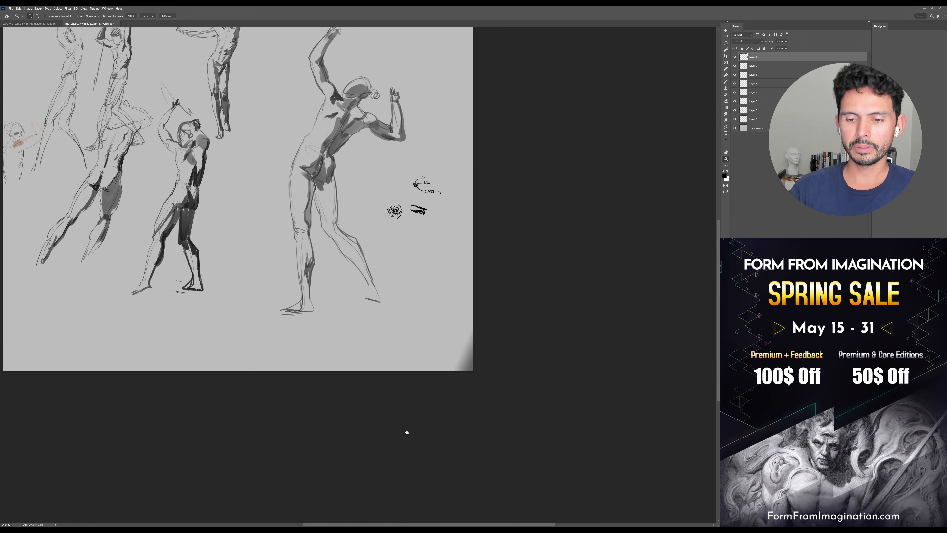
drag(381, 471, 377, 513)
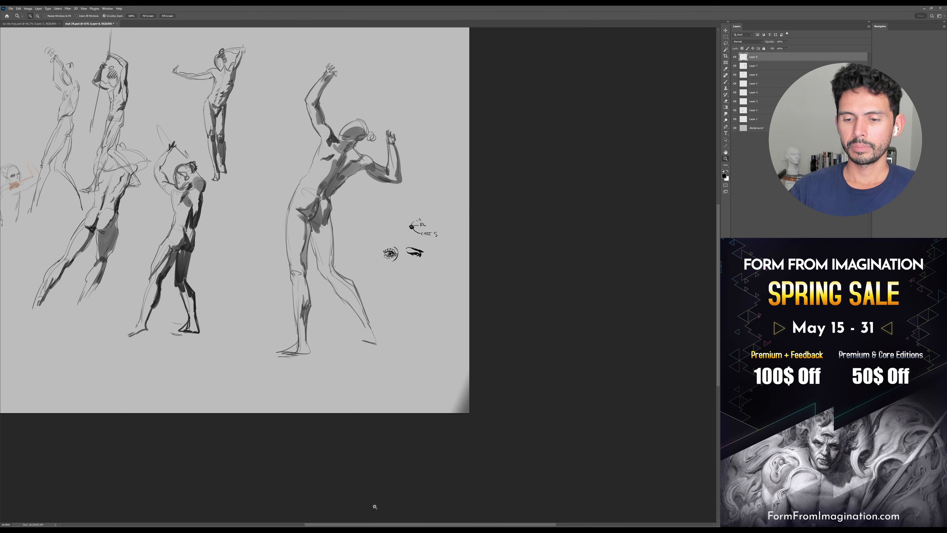
key(b)
right_click(433, 347)
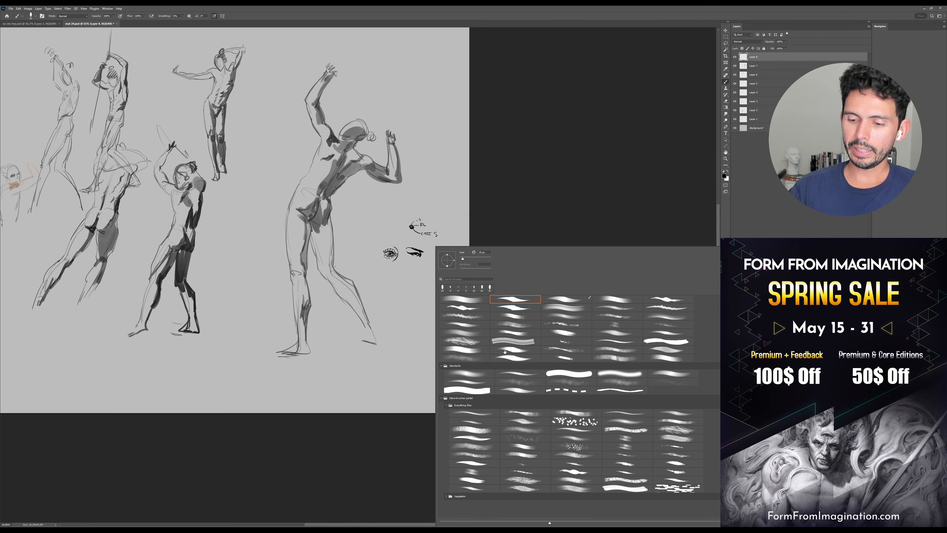
double_click(479, 374)
key(z)
drag(423, 251, 442, 239)
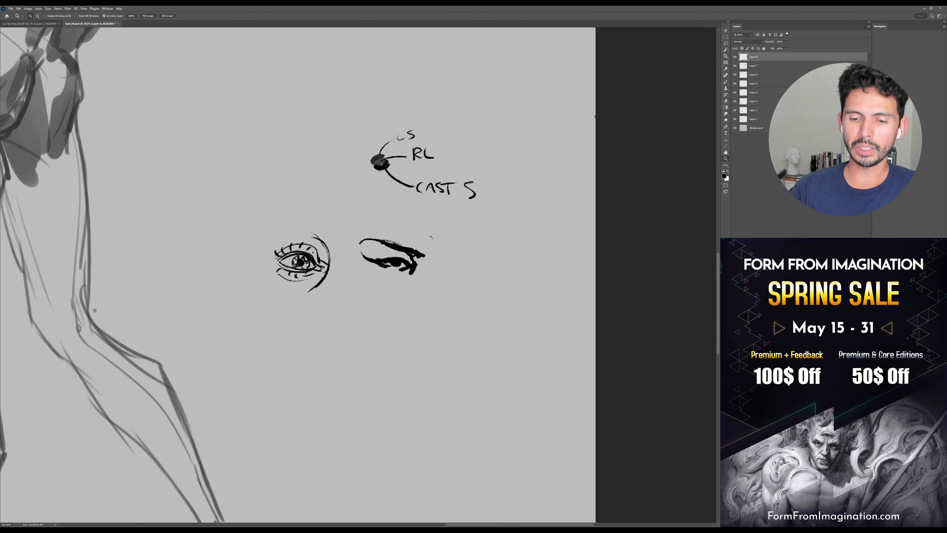
key(b)
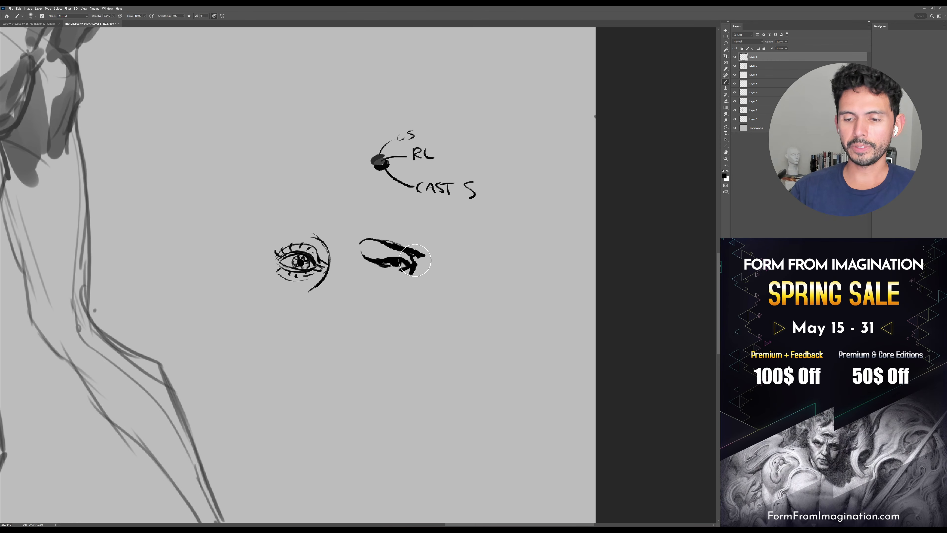
mouse_move(410, 252)
mouse_down()
mouse_move(379, 266)
mouse_move(406, 264)
mouse_move(369, 262)
mouse_move(410, 269)
mouse_move(368, 263)
mouse_move(386, 273)
mouse_move(416, 252)
mouse_move(402, 271)
mouse_move(420, 257)
mouse_move(401, 269)
mouse_move(417, 257)
mouse_move(392, 260)
mouse_up()
key(bracketright)
key(bracketright)
key(bracketright)
key(bracketright)
key(bracketleft)
key(bracketleft)
key(bracketleft)
key(bracketleft)
key(bracketleft)
key(bracketleft)
key(bracketleft)
key(bracketleft)
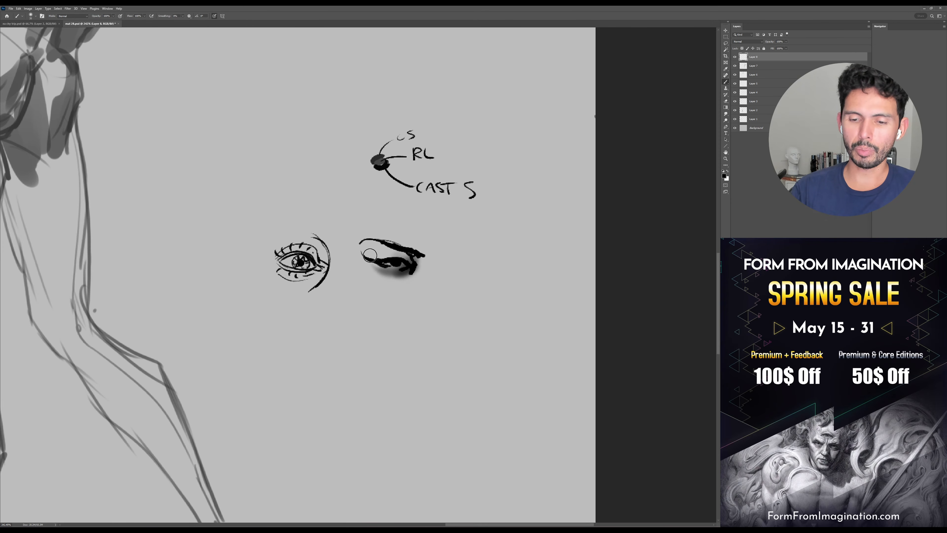
Add soft shading over the eyelid of the solid black eye with a resized soft brush
key(bracketright)
key(bracketright)
key(bracketright)
key(bracketright)
key(bracketright)
key(bracketright)
key(bracketright)
key(bracketright)
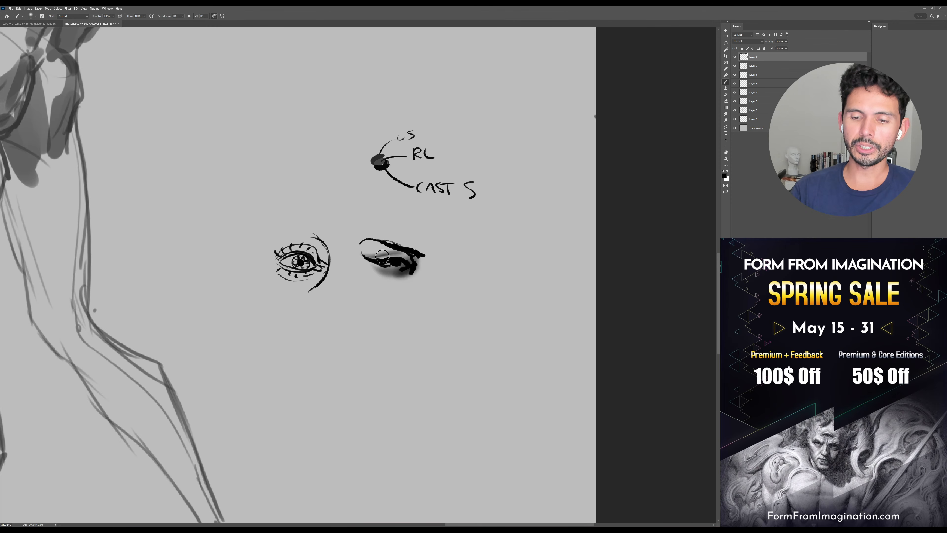
drag(381, 257, 409, 255)
Hide the layer with the shadow notes and eye sketches, and select the sixth figure's layer
key(ctrl+space)
drag(489, 345, 433, 358)
drag(459, 440, 446, 377)
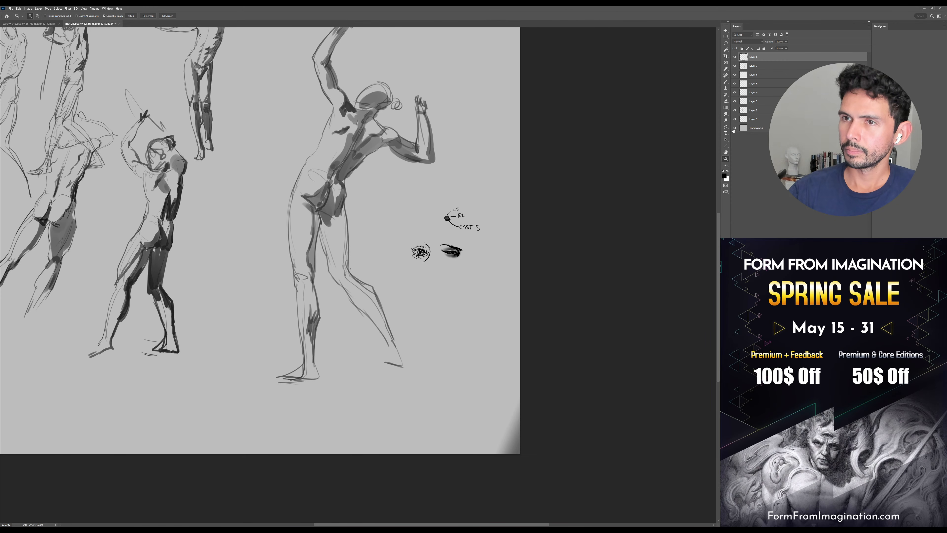
click(736, 57)
click(736, 57)
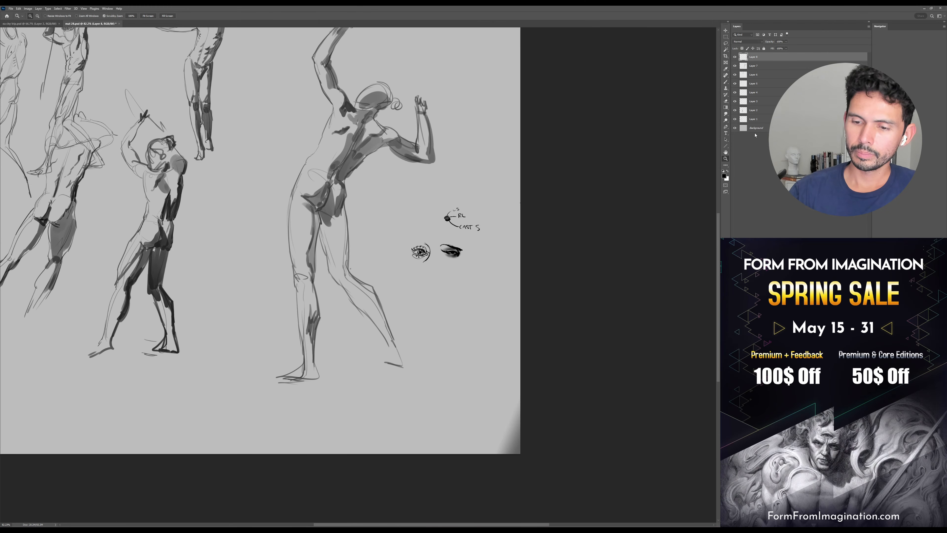
click(735, 57)
drag(341, 201, 416, 270)
key(v)
click(415, 269)
key(b)
scroll(607, 272, down, 4)
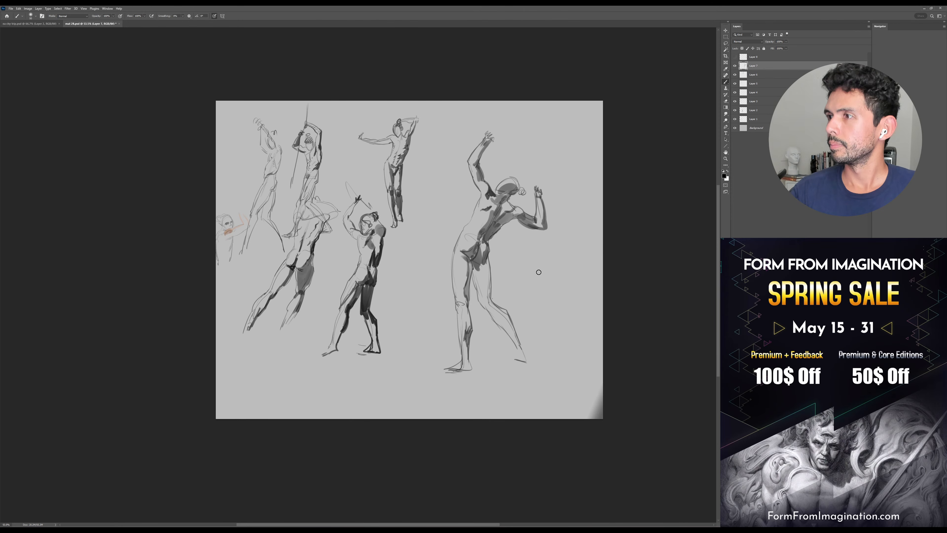
Move the sixth figure left and slightly down, closer to the shaded standing figure beside it
key(v)
drag(556, 282, 510, 300)
mouse_move(548, 267)
mouse_down()
mouse_move(536, 258)
mouse_move(535, 281)
mouse_move(549, 261)
mouse_up()
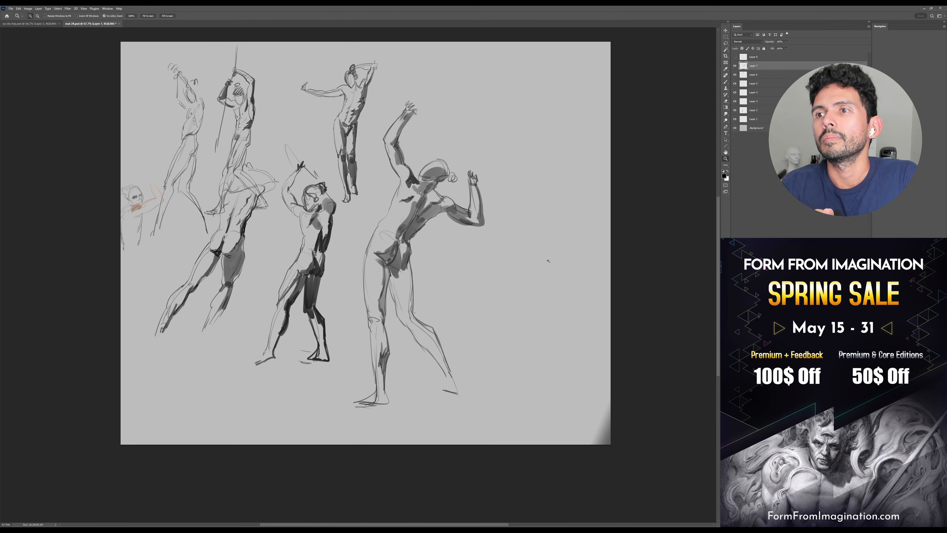
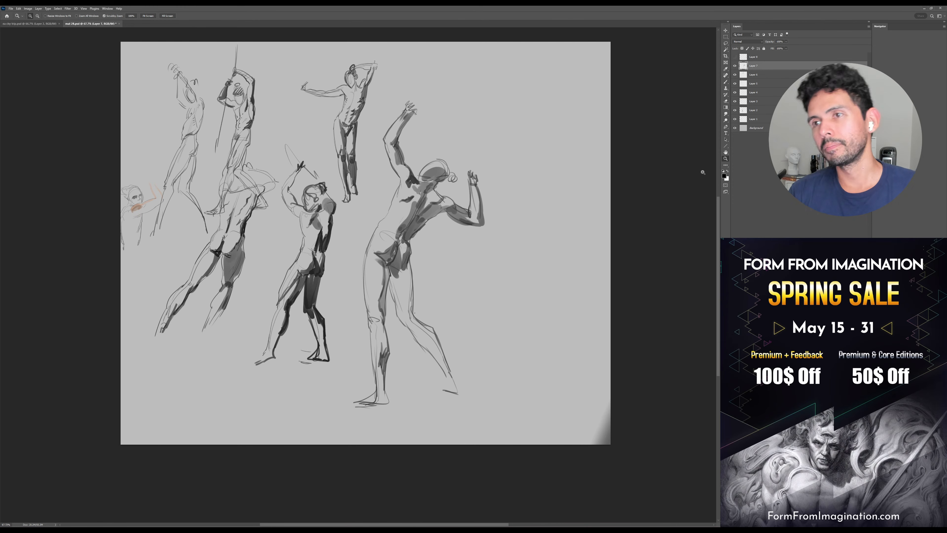
Scale the sixth figure down to about 75% and move it left and down, next to the neighbouring standing figure
click(677, 211)
alt+click(674, 208)
drag(677, 216, 704, 179)
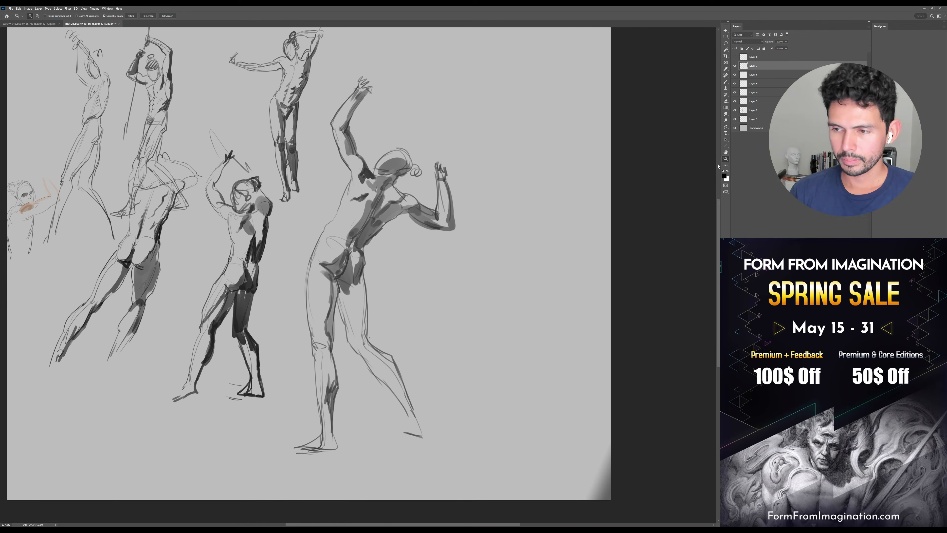
click(735, 66)
click(735, 66)
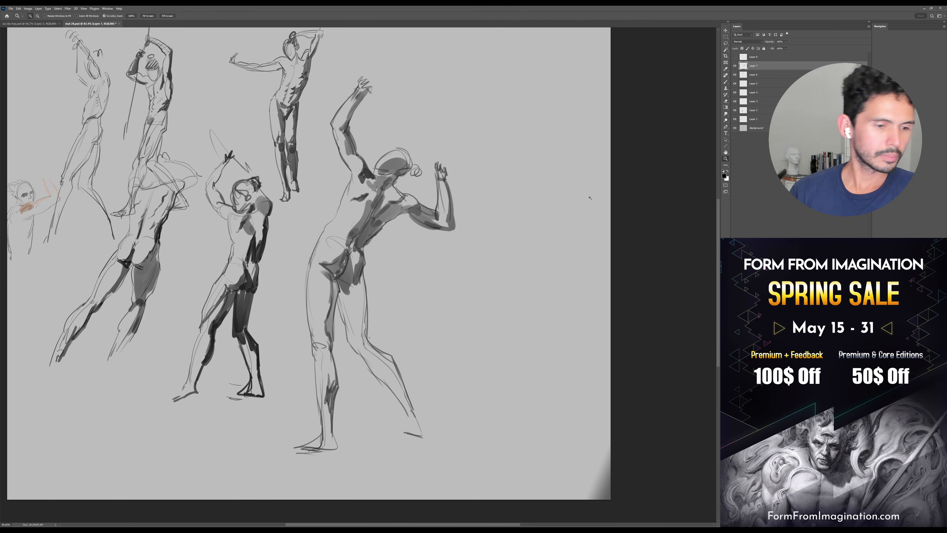
key(ctrl+t)
drag(455, 77, 415, 170)
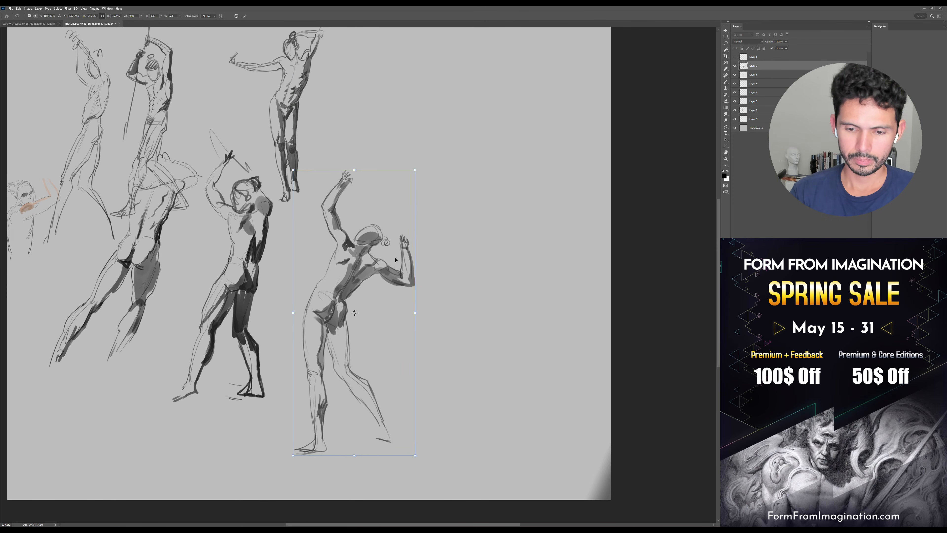
drag(396, 241, 376, 259)
key(Return)
key(z)
scroll(630, 237, down, 1)
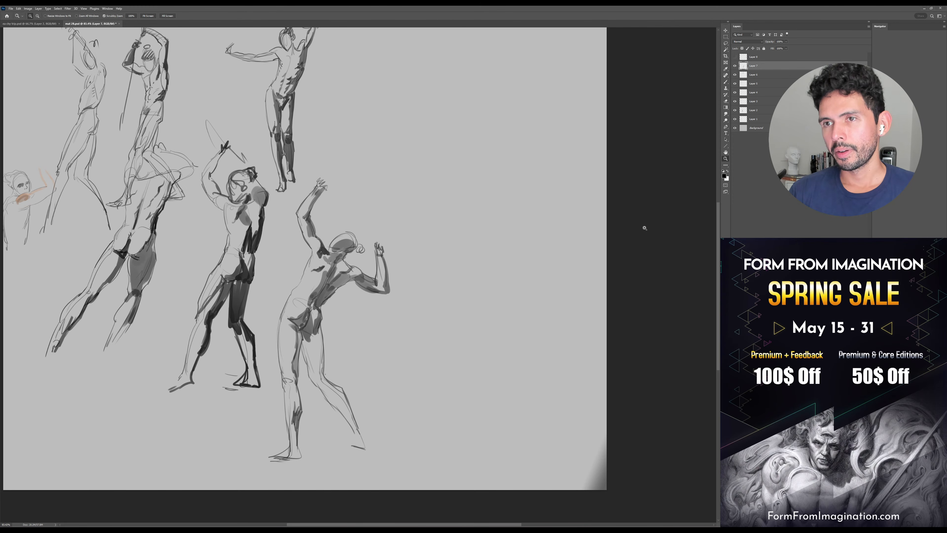
Create a new empty layer directly above the sixth figure's layer, keeping the shadow notes and eye sketches hidden
drag(636, 220, 611, 264)
click(736, 66)
click(735, 65)
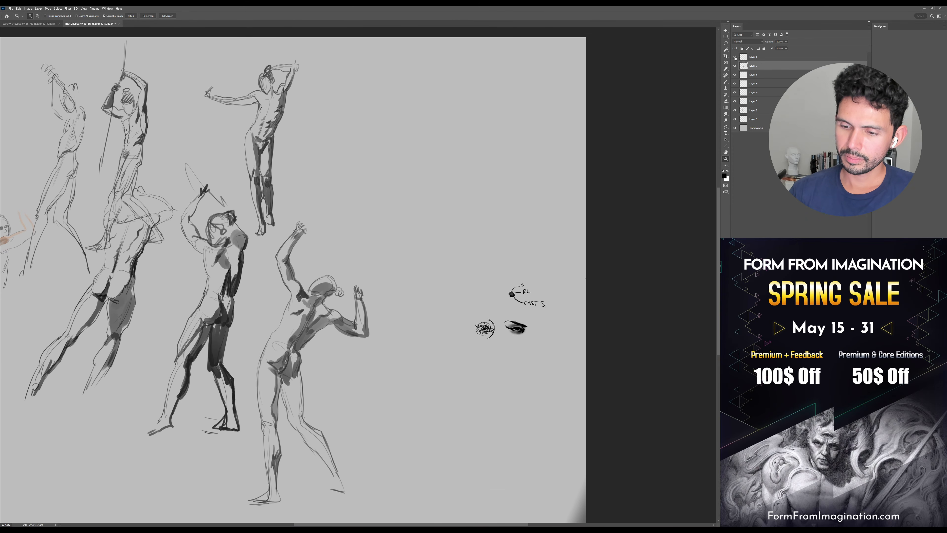
key(ctrl+shift+alt+n)
mouse_move(460, 276)
mouse_down()
mouse_move(478, 275)
mouse_move(473, 261)
mouse_up()
drag(476, 258, 493, 273)
Switch the brush to a narrow elliptical-tip preset for sketching on the empty canvas area beside the sixth figure
right_click(493, 271)
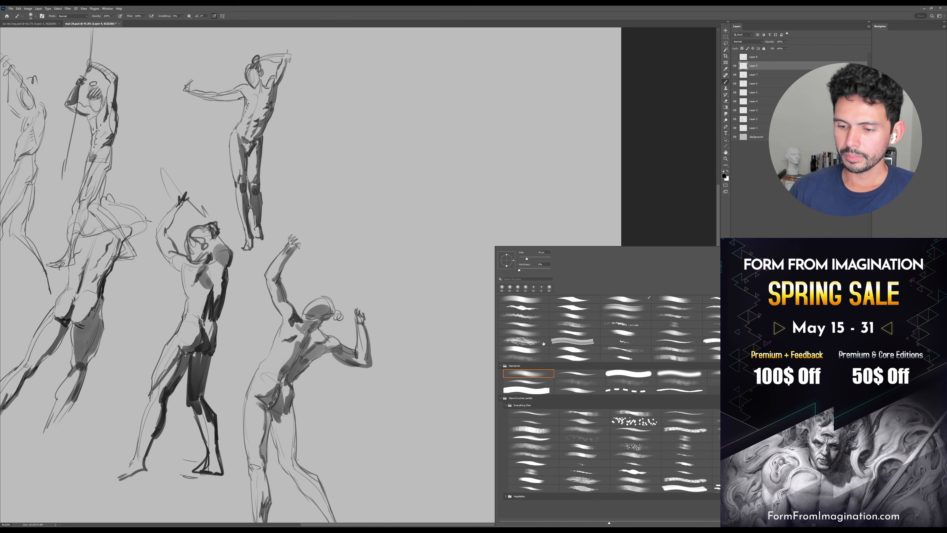
double_click(574, 297)
mouse_move(557, 312)
mouse_down()
mouse_move(632, 301)
mouse_move(582, 276)
mouse_up()
drag(607, 321, 610, 285)
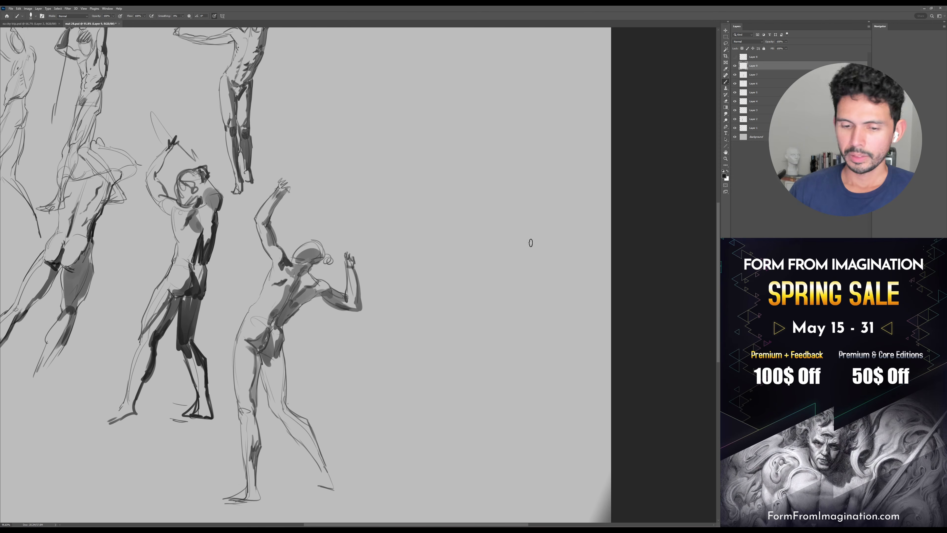
drag(493, 218, 541, 237)
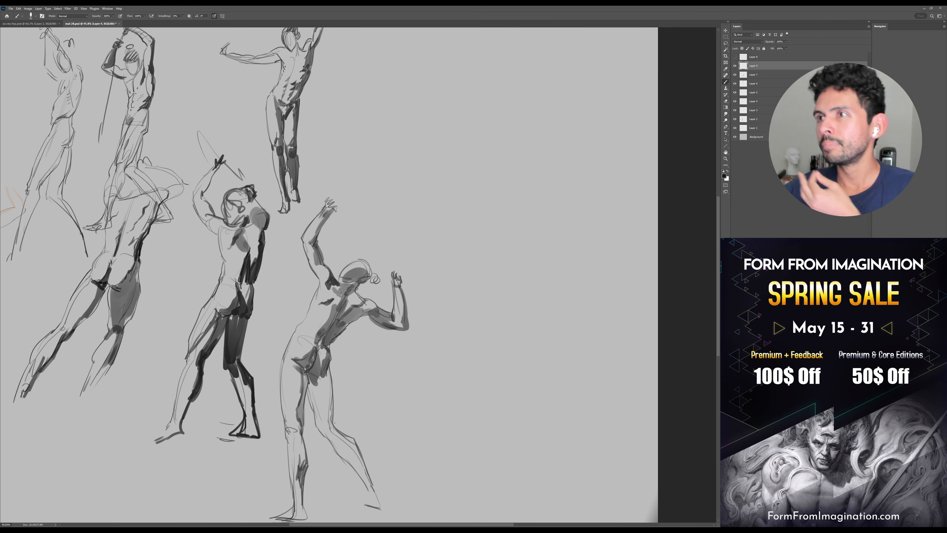
Show the layer with the shadow notes and eye sketches, hide it again, and reselect the empty layer below it
click(735, 66)
click(756, 57)
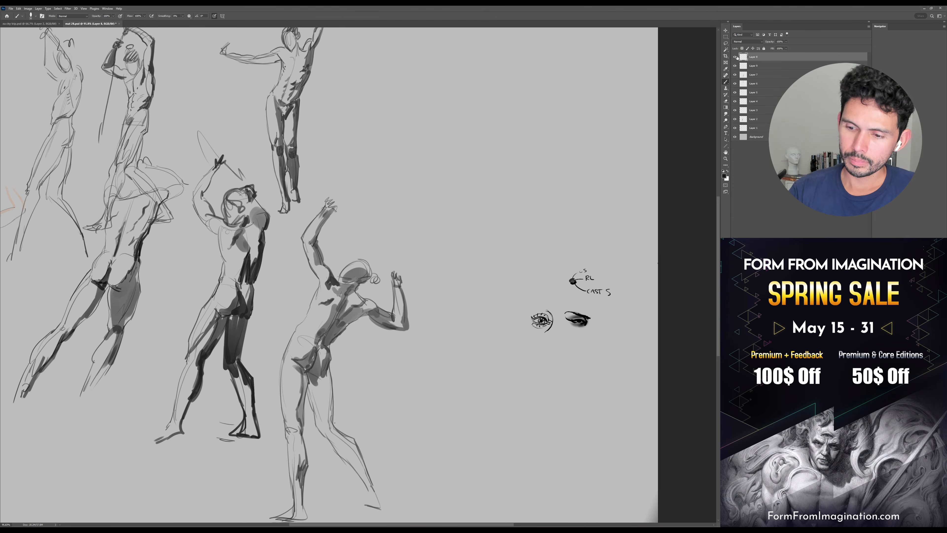
click(760, 69)
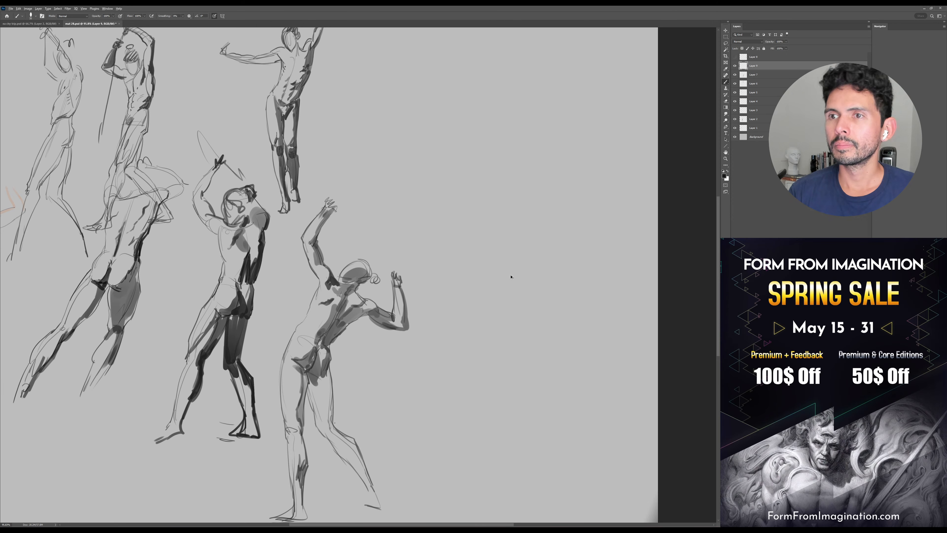
alt+click(735, 66)
drag(566, 216, 546, 233)
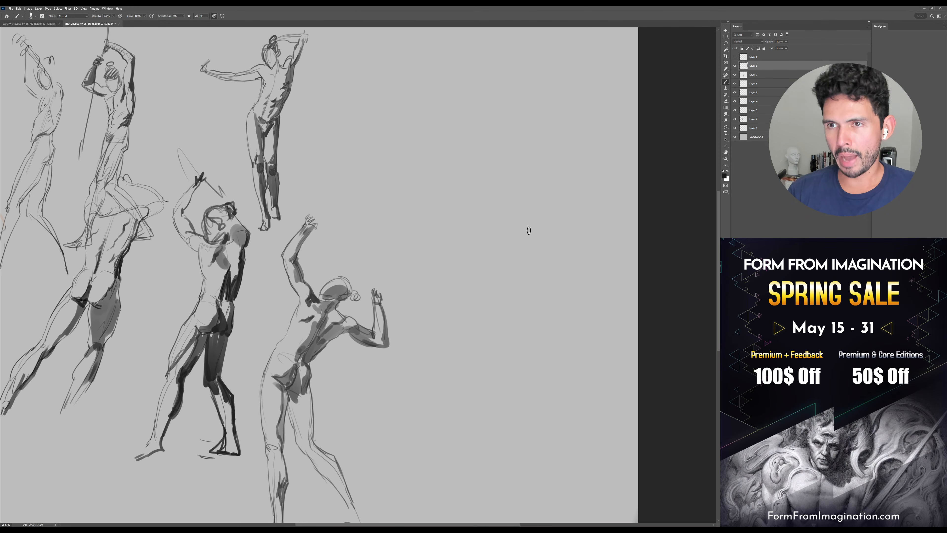
Switch the brush to the first round preset with 100% hardness for sketching the seventh figure
key(alt+Tab)
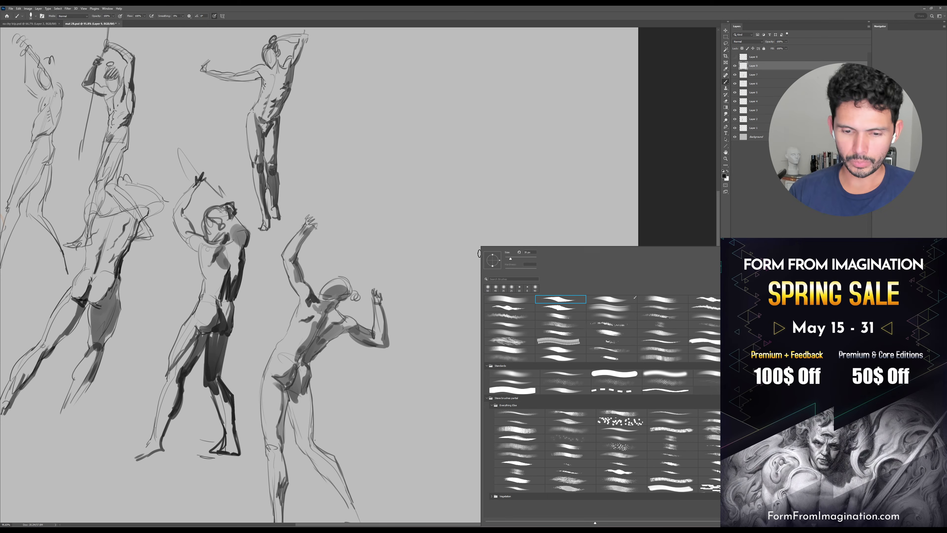
click(521, 303)
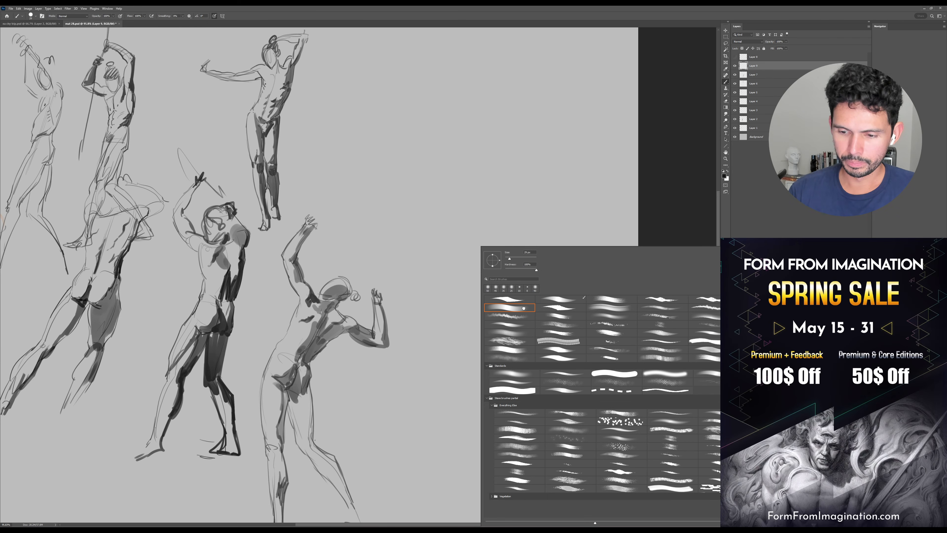
click(498, 299)
click(671, 224)
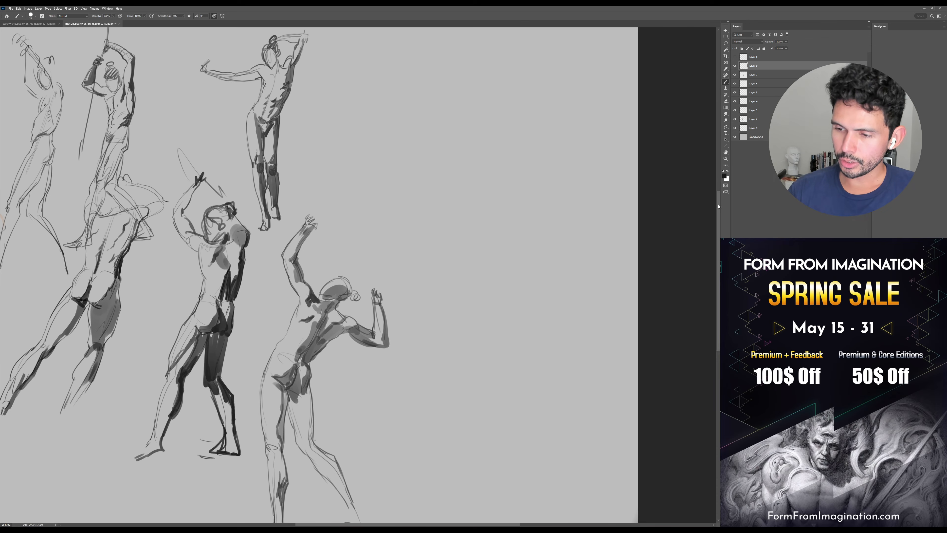
mouse_move(539, 215)
mouse_down()
mouse_move(667, 245)
mouse_move(552, 264)
mouse_move(522, 222)
mouse_move(566, 261)
mouse_up()
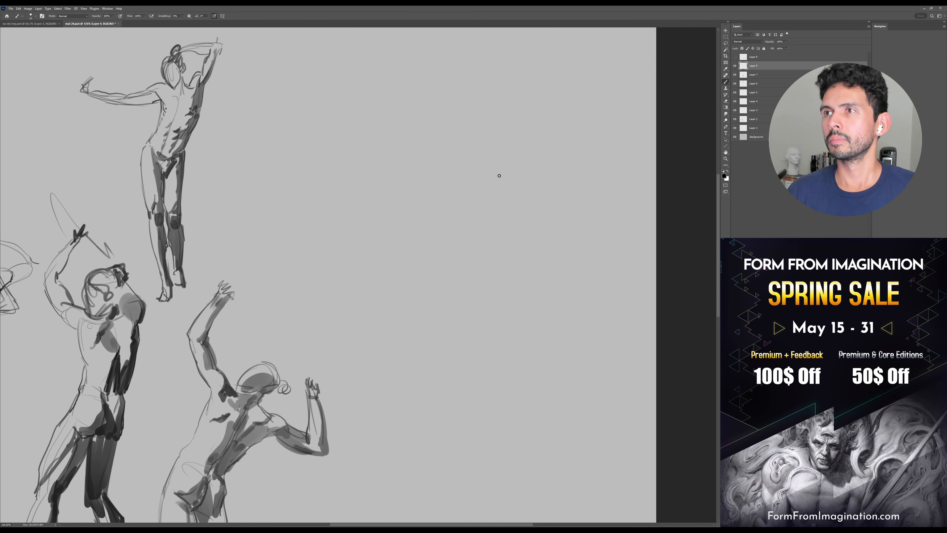
Try the hard round brush with a small curved test stroke on the empty canvas and erase the stroke
mouse_move(400, 177)
mouse_down()
mouse_move(421, 175)
mouse_move(411, 196)
mouse_up()
right_click(429, 178)
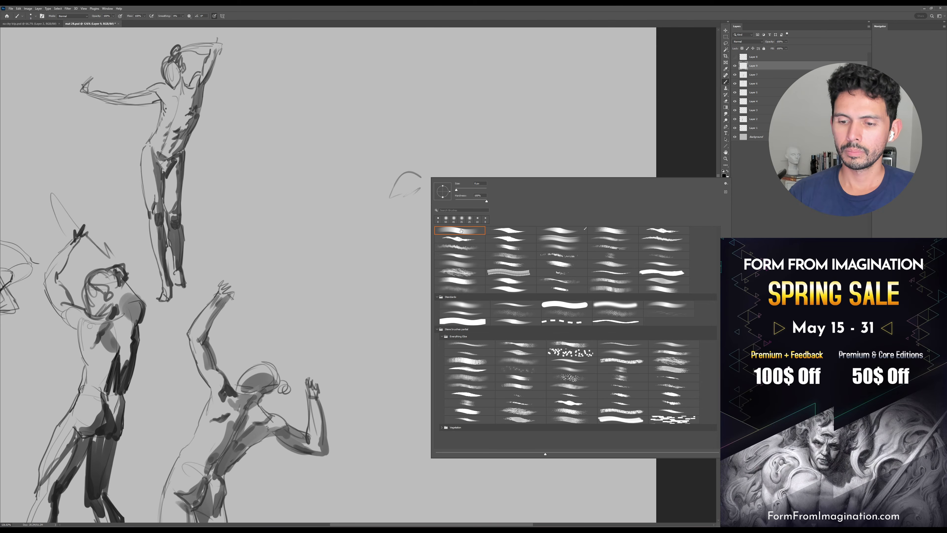
double_click(461, 230)
key(e)
mouse_move(397, 185)
mouse_down()
mouse_move(418, 178)
mouse_move(418, 197)
mouse_up()
Draw two long, slightly diverging vertical guide lines for the seventh figure, with horizontal marks at the head, midpoint and feet
key(z)
drag(525, 156, 506, 152)
key(b)
mouse_move(484, 99)
mouse_down()
mouse_move(492, 375)
mouse_move(480, 372)
mouse_up()
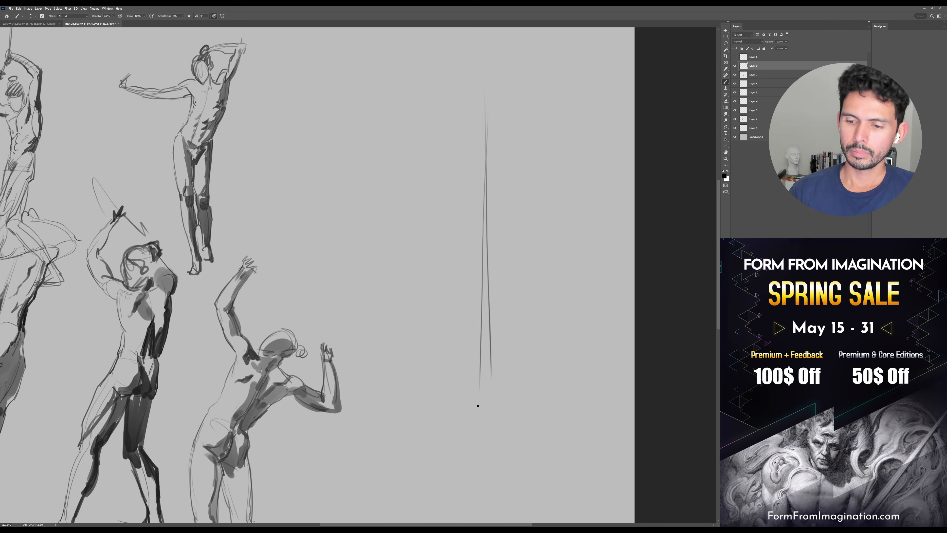
drag(465, 226, 513, 223)
drag(504, 99, 460, 100)
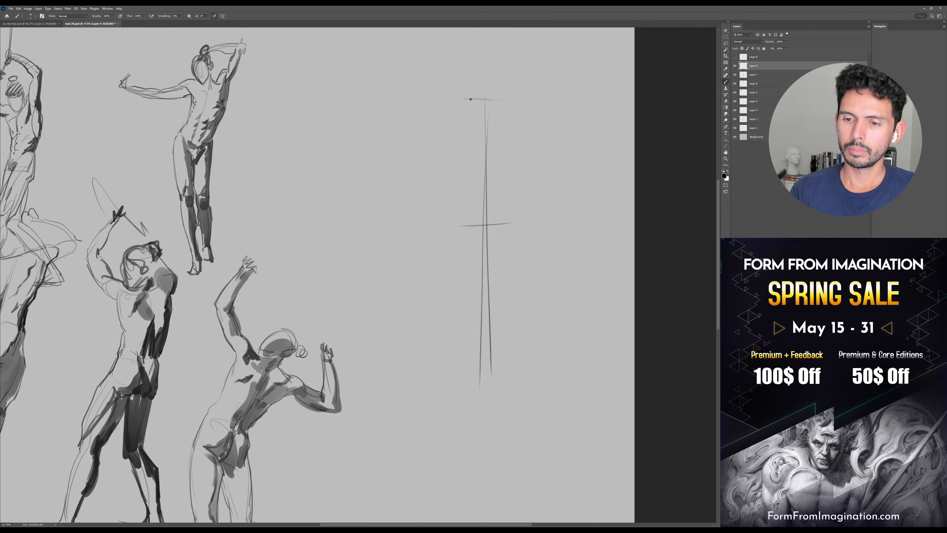
drag(467, 372, 500, 378)
Sketch a small head oval at the top of the guide lines and a V-shaped crotch mark at the midpoint
scroll(552, 265, down, 1)
drag(488, 101, 484, 90)
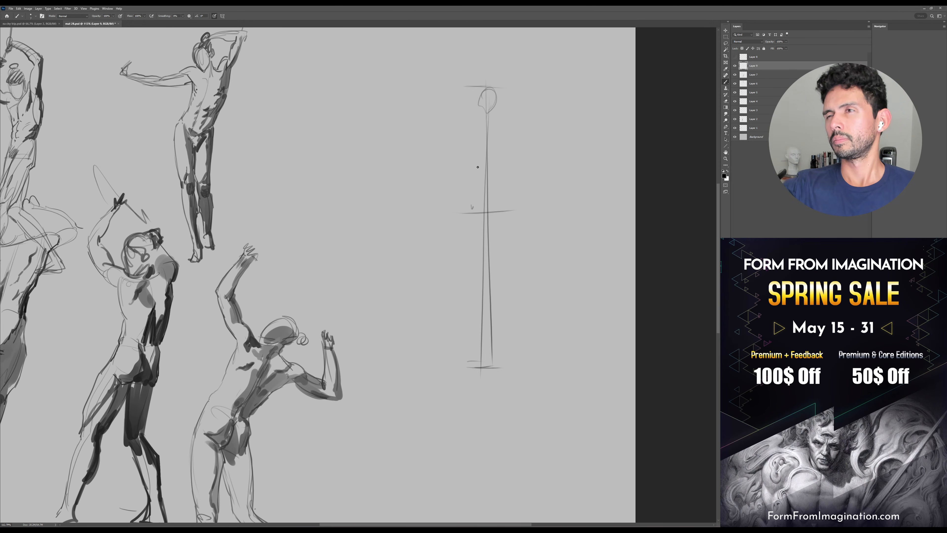
drag(479, 208, 482, 212)
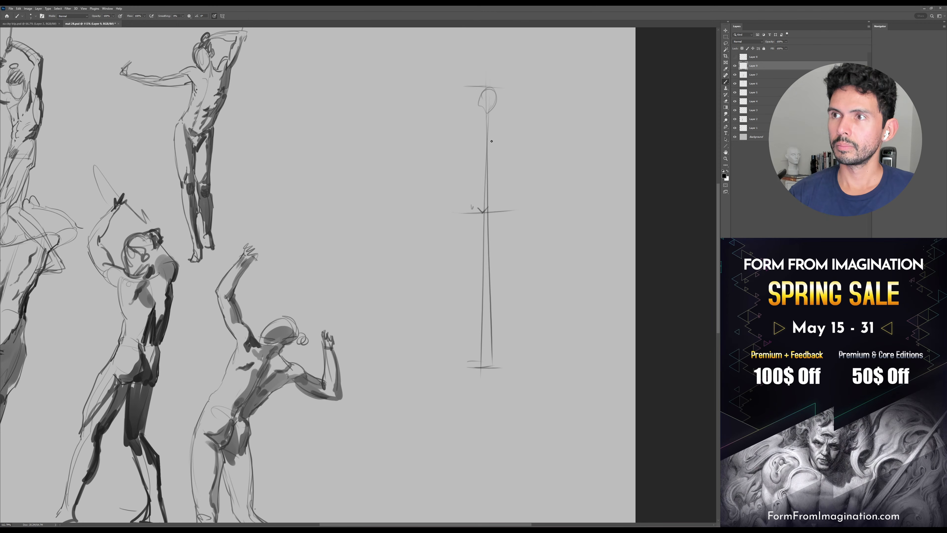
Draw the seventh figure's angular side contour from the neck out to the shoulder and back in to the waist
drag(496, 109, 505, 146)
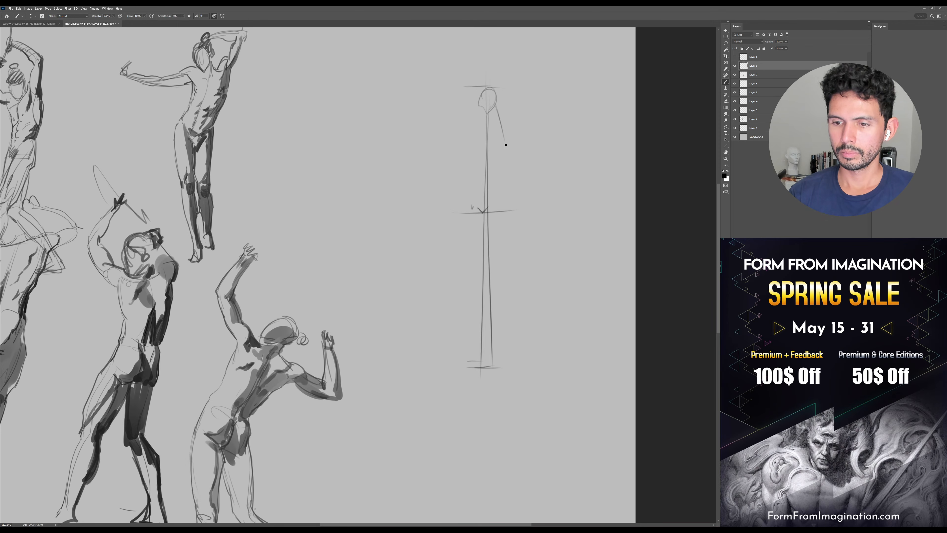
mouse_move(497, 112)
mouse_down()
mouse_move(511, 156)
mouse_move(494, 203)
mouse_up()
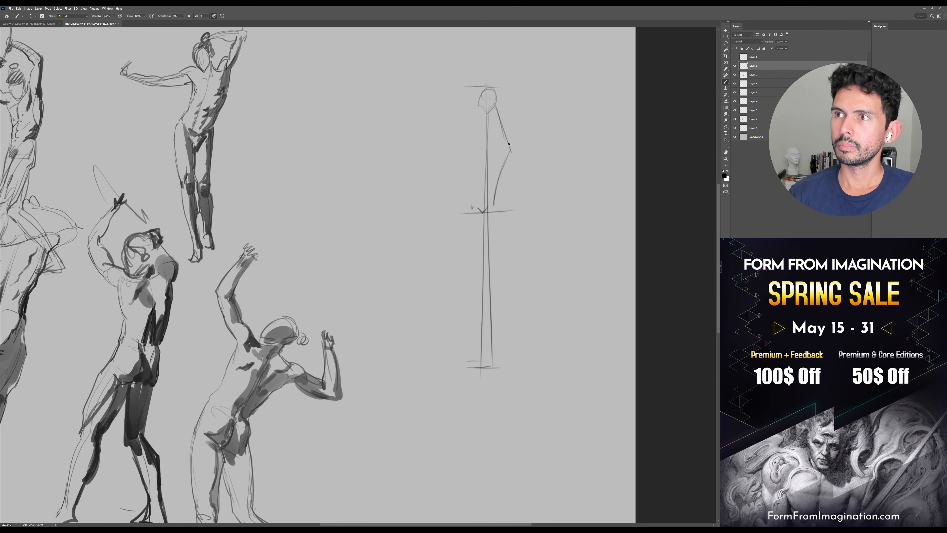
drag(510, 156, 502, 235)
Extend the side contour from the waist down the outward-stretched leg, bending at the knee and ending in a small foot loop
drag(498, 200, 517, 255)
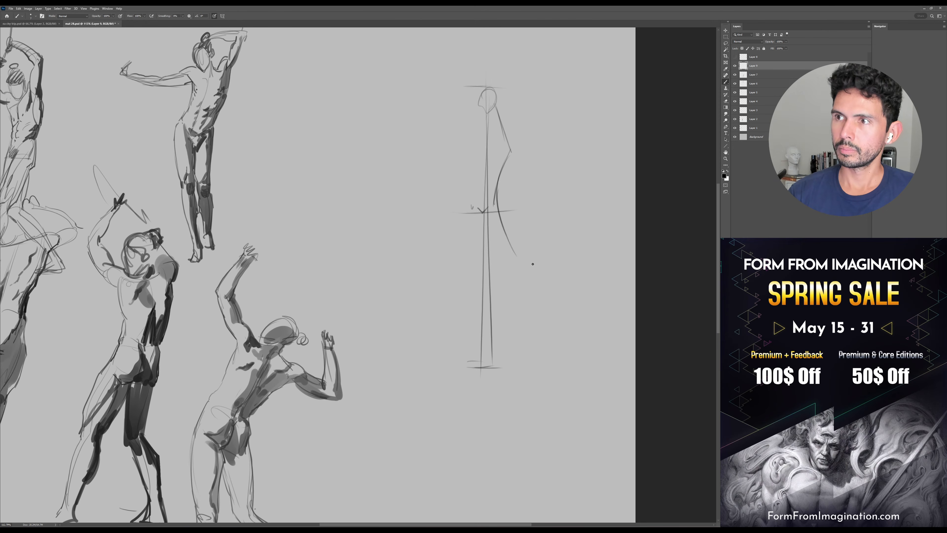
mouse_move(498, 209)
mouse_down()
mouse_move(525, 272)
mouse_move(533, 341)
mouse_up()
drag(526, 282, 536, 350)
mouse_move(515, 248)
mouse_down()
mouse_move(519, 224)
mouse_move(511, 240)
mouse_up()
drag(504, 288, 500, 269)
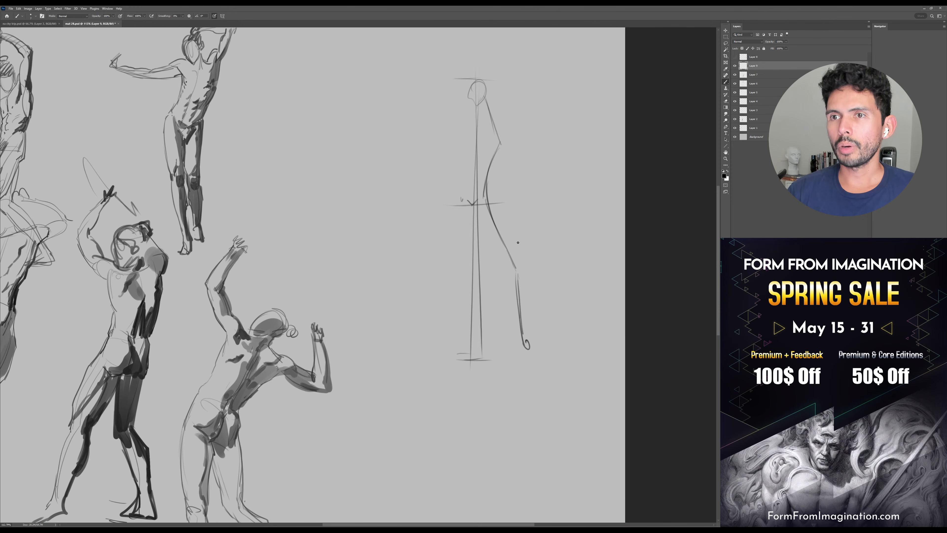
Sketch the wide-stance figure's outstretched leg on the viewer's left with its inner contour, and add both feet
mouse_move(450, 199)
mouse_down()
mouse_move(401, 375)
mouse_move(405, 355)
mouse_move(399, 374)
mouse_up()
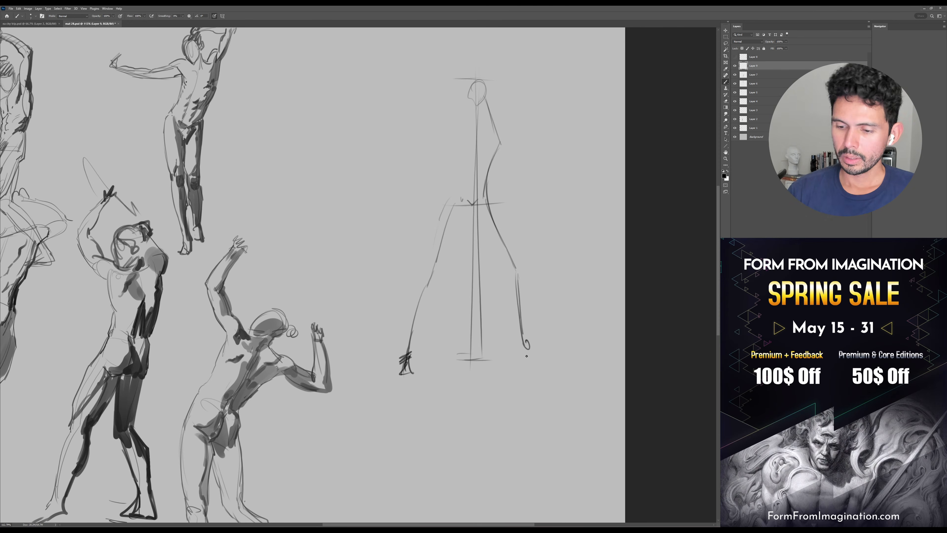
mouse_move(525, 356)
mouse_down()
mouse_move(516, 361)
mouse_move(543, 363)
mouse_move(530, 361)
mouse_up()
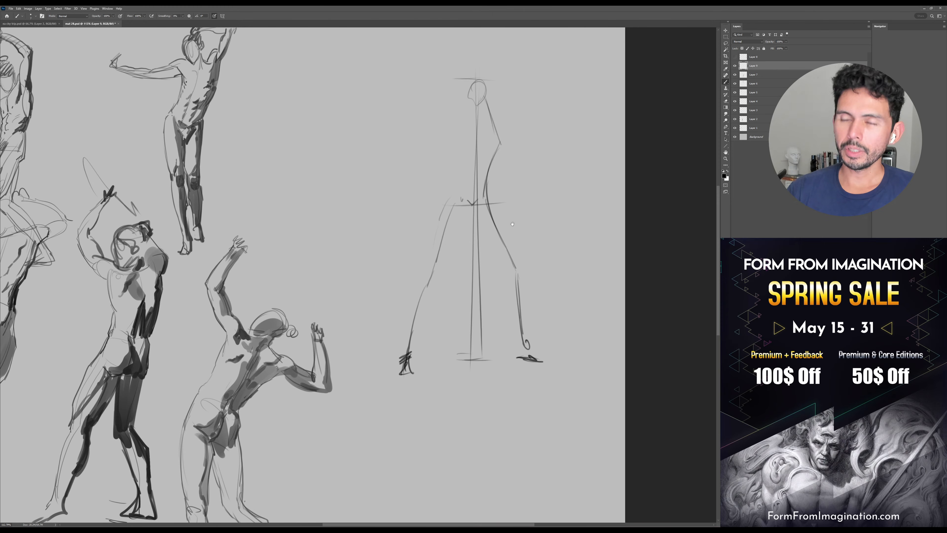
scroll(526, 190, up, 2)
mouse_move(473, 229)
mouse_down()
mouse_move(460, 232)
mouse_move(406, 375)
mouse_up()
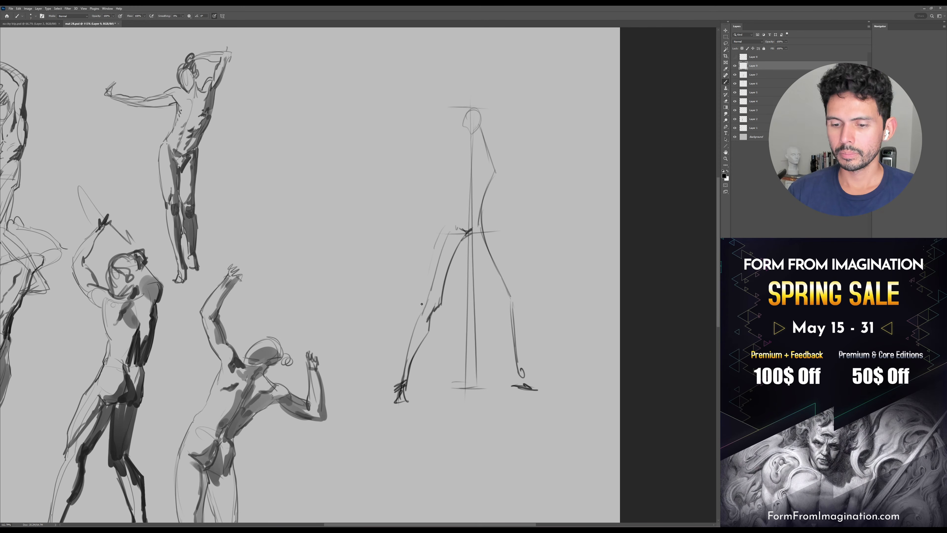
Outline both legs of the wide-stance figure, giving thickness to the hips, thighs, knees and shins
drag(449, 220, 439, 232)
mouse_move(429, 273)
mouse_down()
mouse_move(419, 311)
mouse_move(432, 265)
mouse_up()
mouse_move(450, 212)
mouse_down()
mouse_move(407, 327)
mouse_move(398, 387)
mouse_up()
drag(461, 250, 487, 281)
drag(462, 249, 495, 298)
drag(482, 229, 514, 300)
mouse_move(500, 270)
mouse_down()
mouse_move(518, 308)
mouse_move(500, 304)
mouse_move(516, 378)
mouse_up()
drag(516, 302, 530, 383)
drag(514, 259, 513, 305)
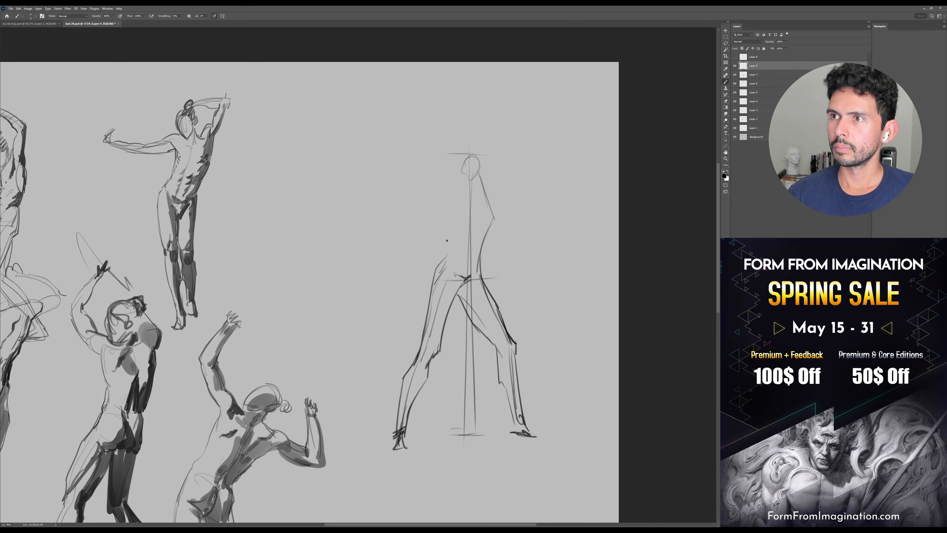
Sketch the waist, hip and side contours of the figure's torso, connecting them up toward the chest
drag(447, 256, 434, 286)
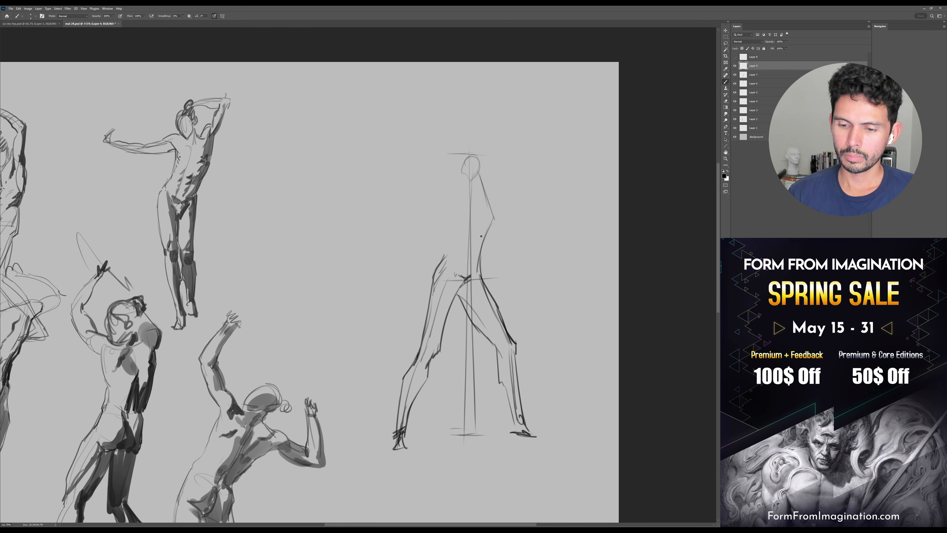
mouse_move(444, 253)
mouse_down()
mouse_move(457, 260)
mouse_move(447, 237)
mouse_up()
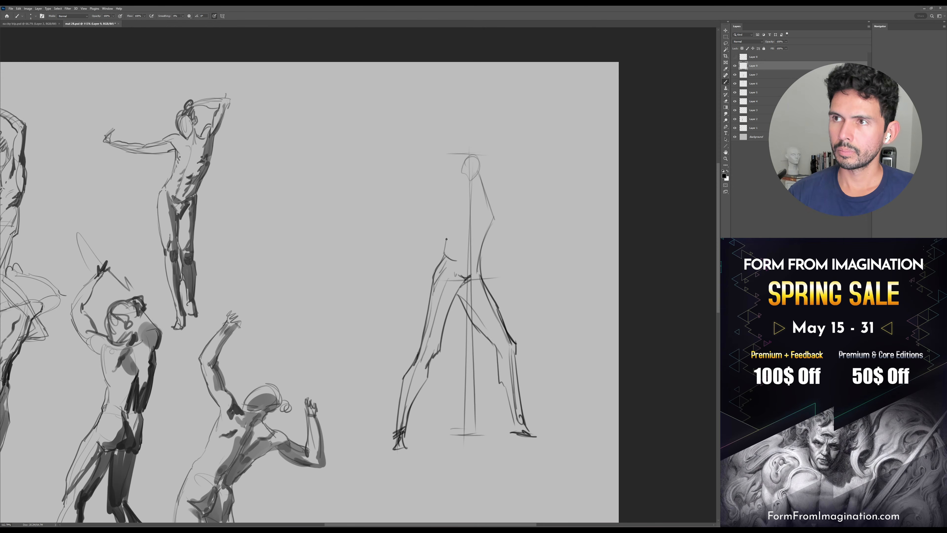
drag(430, 205, 444, 251)
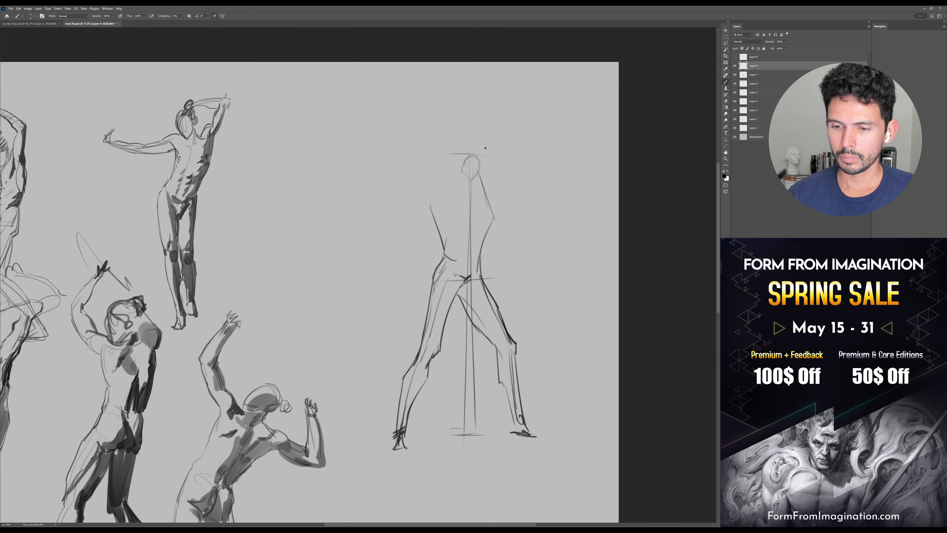
drag(484, 148, 478, 166)
drag(425, 215, 439, 267)
drag(481, 220, 488, 244)
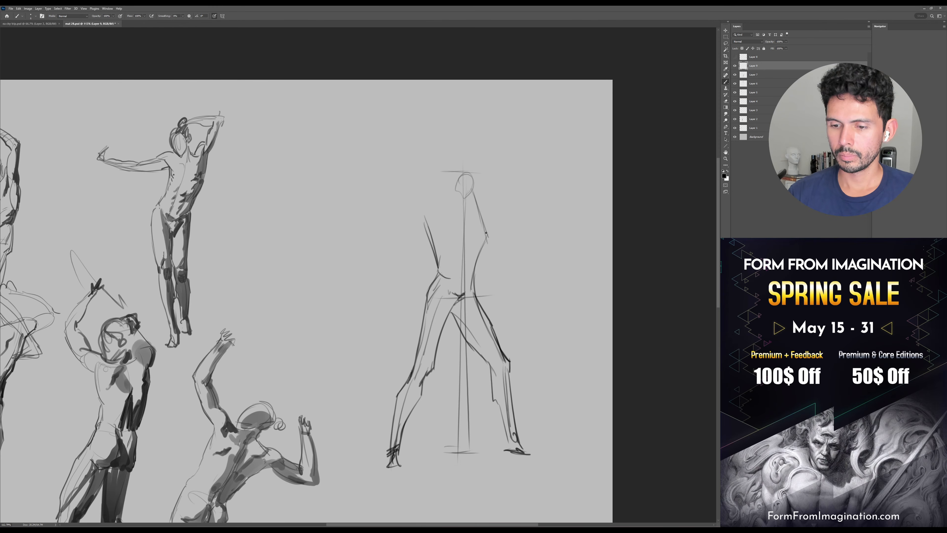
Redraw the head as an oval, clean up the old side line, and sketch the shoulder and the lowered arm reaching outward
mouse_move(521, 194)
mouse_down()
mouse_move(521, 203)
mouse_move(540, 169)
mouse_up()
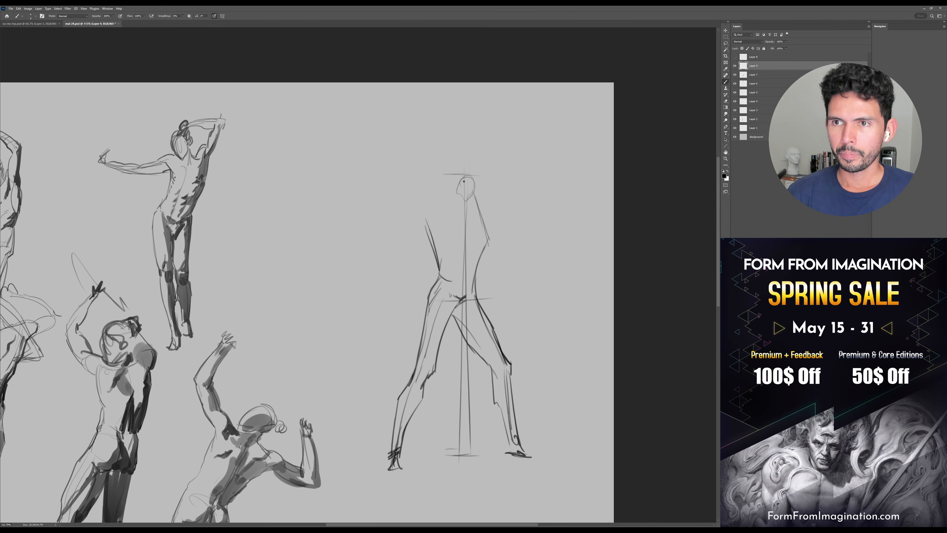
mouse_move(463, 174)
mouse_down()
mouse_move(476, 187)
mouse_move(471, 201)
mouse_up()
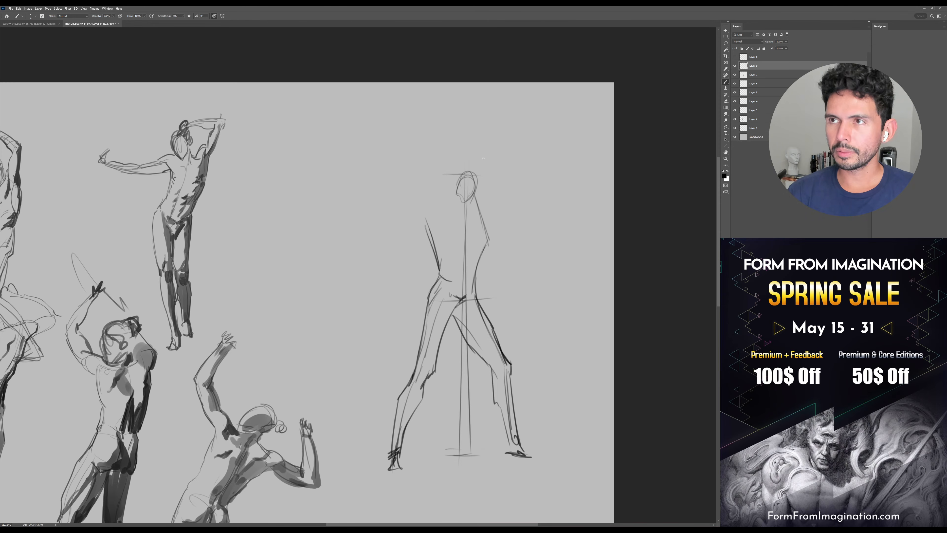
key(ctrl+z)
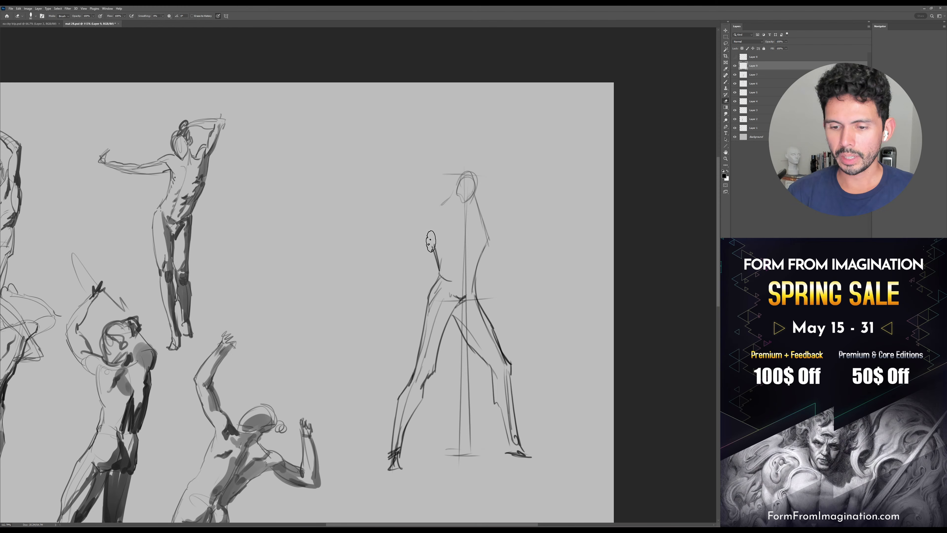
mouse_move(430, 214)
mouse_down()
mouse_move(412, 242)
mouse_move(362, 313)
mouse_up()
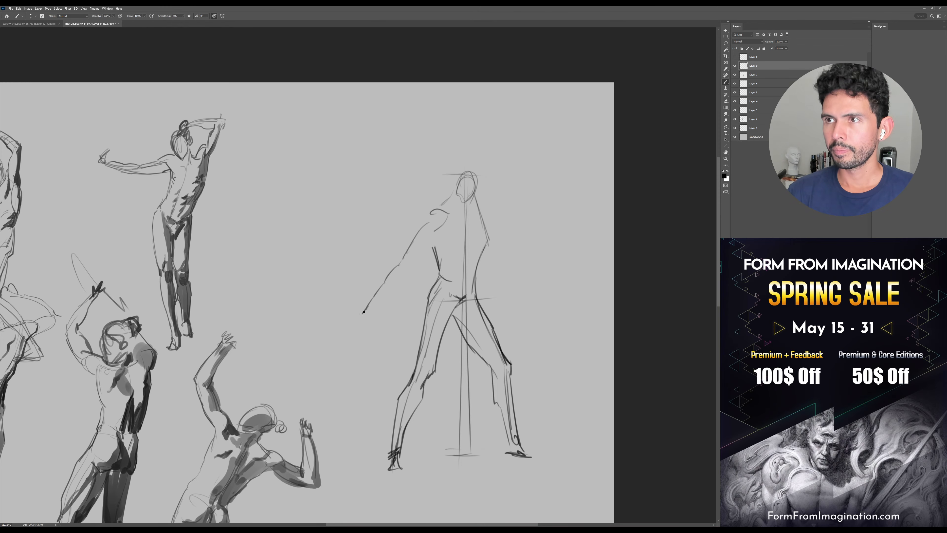
mouse_move(429, 220)
mouse_down()
mouse_move(368, 321)
mouse_move(379, 309)
mouse_up()
drag(521, 151, 515, 182)
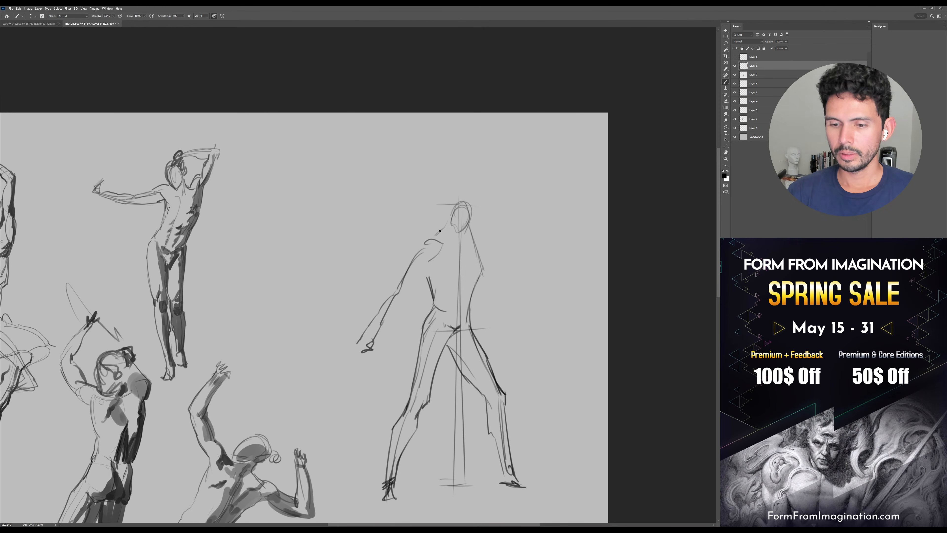
Reinforce the neck, shoulder and head, and sketch the other arm raised and bent above the head with its hand
mouse_move(429, 241)
mouse_down()
mouse_move(452, 217)
mouse_move(466, 236)
mouse_move(457, 209)
mouse_move(461, 249)
mouse_move(470, 239)
mouse_move(482, 264)
mouse_up()
drag(475, 230, 484, 179)
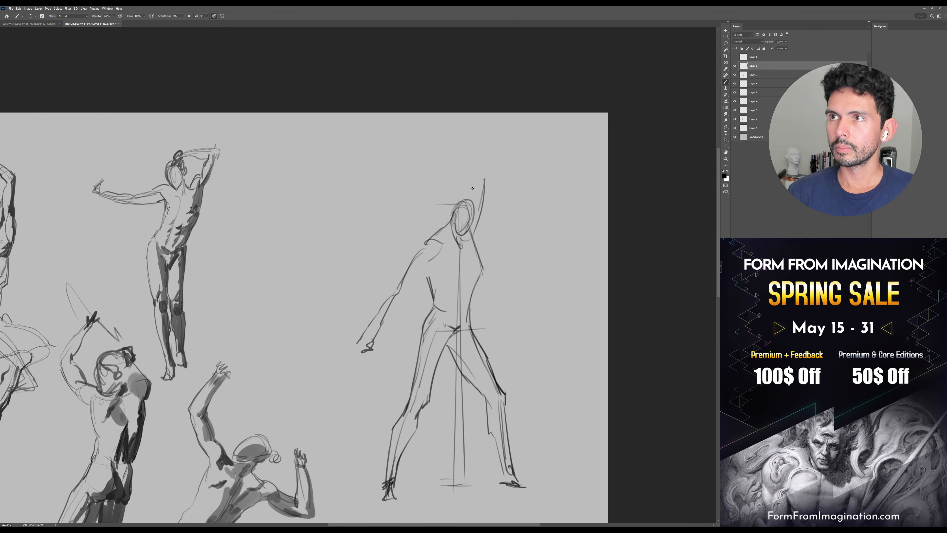
mouse_move(457, 208)
mouse_down()
mouse_move(422, 190)
mouse_move(482, 180)
mouse_move(438, 192)
mouse_move(427, 183)
mouse_move(479, 195)
mouse_up()
drag(486, 177, 483, 214)
scroll(465, 180, down, 2)
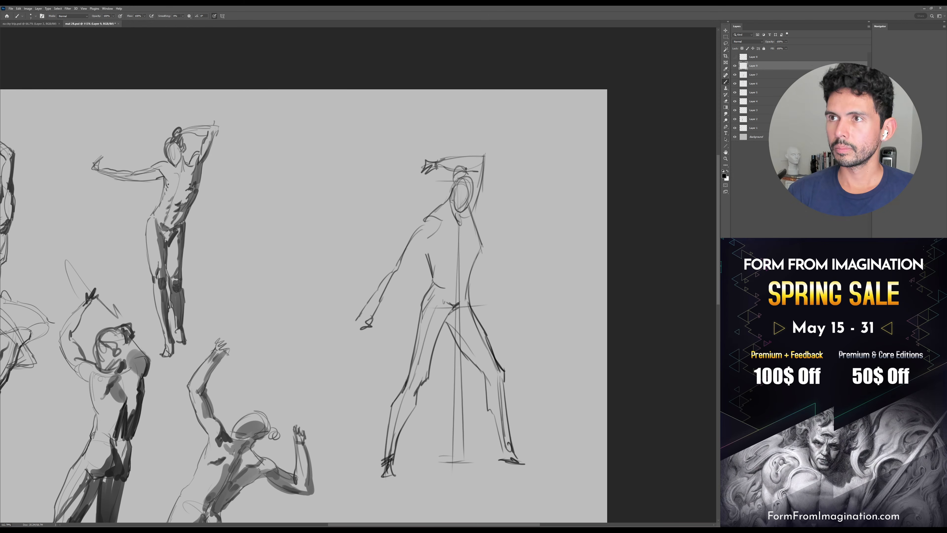
Draw the lower chest line across the torso, and add the rib cage and abdominal contours along its far side
mouse_move(431, 228)
mouse_down()
mouse_move(407, 253)
mouse_move(467, 244)
mouse_move(461, 219)
mouse_move(479, 245)
mouse_up()
scroll(490, 218, down, 3)
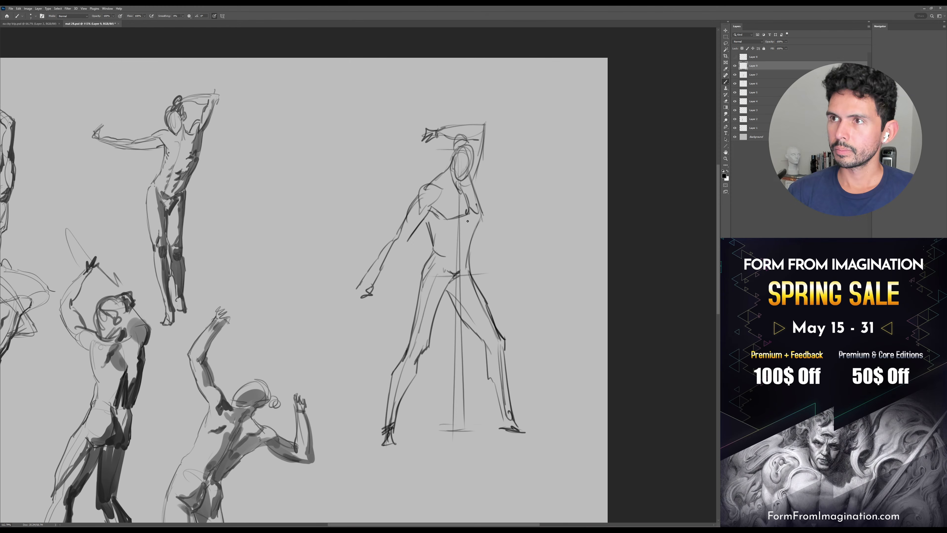
drag(469, 215, 473, 227)
drag(473, 226, 458, 230)
drag(472, 229, 458, 241)
drag(475, 217, 471, 239)
mouse_move(470, 243)
mouse_down()
mouse_move(462, 257)
mouse_move(469, 273)
mouse_move(445, 267)
mouse_move(353, 446)
mouse_move(483, 263)
mouse_up()
Lasso the figure from the waist down and stretch the selection downward to lengthen the legs
key(l)
key(ctrl+t)
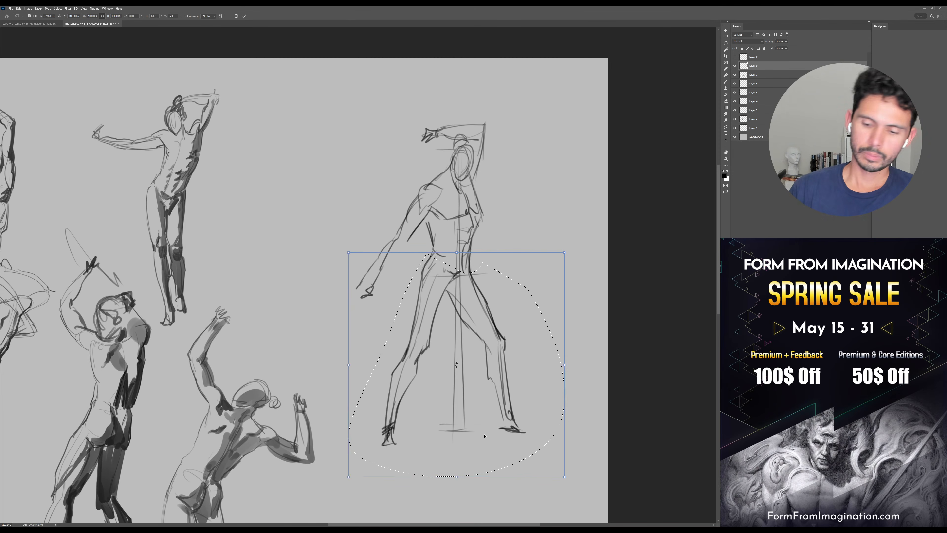
drag(457, 476, 459, 504)
key(Return)
key(ctrl+d)
Erase the loose inner-thigh line and redraw the waist, hip and outer thigh contours of the leg on the viewer's right
key(b)
mouse_move(471, 259)
mouse_down()
mouse_move(482, 297)
mouse_move(470, 313)
mouse_move(463, 298)
mouse_move(481, 340)
mouse_up()
key(e)
mouse_move(467, 298)
mouse_down()
mouse_move(483, 339)
mouse_move(467, 335)
mouse_up()
key([)
key(b)
drag(463, 277, 484, 328)
drag(482, 327, 496, 361)
drag(466, 221, 470, 260)
Darken the lowered arm, define its hand, and draw a long diagonal line from that arm up to the raised hand
mouse_move(400, 285)
mouse_down()
mouse_move(383, 330)
mouse_move(397, 307)
mouse_move(370, 339)
mouse_move(380, 295)
mouse_move(360, 340)
mouse_up()
mouse_move(382, 299)
mouse_down()
mouse_move(356, 357)
mouse_move(368, 349)
mouse_up()
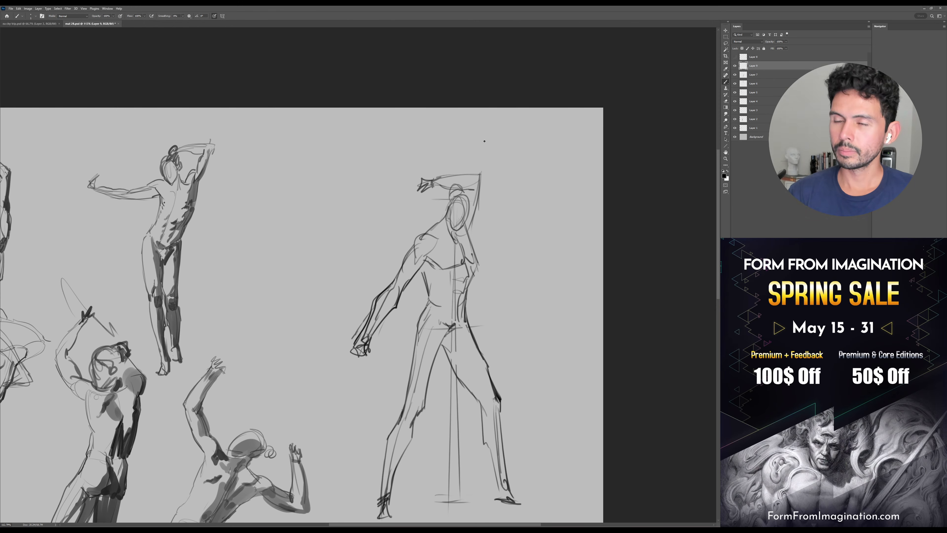
drag(366, 308, 416, 209)
mouse_move(388, 269)
mouse_down()
mouse_move(419, 198)
mouse_move(411, 155)
mouse_move(418, 198)
mouse_up()
Darken the raised hand and reinforce the forearm, elbow and upper arm contours above the head
mouse_move(416, 178)
mouse_down()
mouse_move(410, 183)
mouse_move(424, 177)
mouse_up()
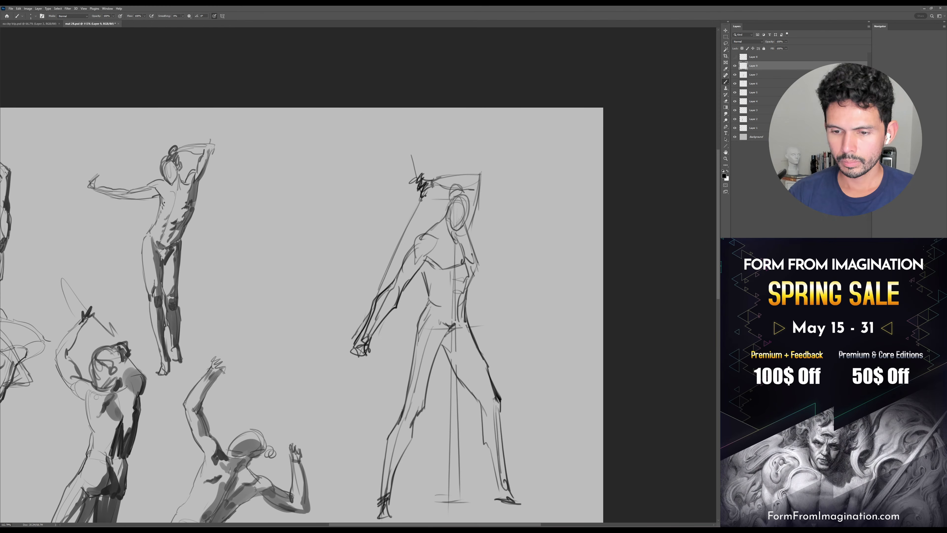
mouse_move(416, 175)
mouse_down()
mouse_move(441, 179)
mouse_move(428, 193)
mouse_move(443, 174)
mouse_move(487, 174)
mouse_up()
drag(478, 213, 484, 179)
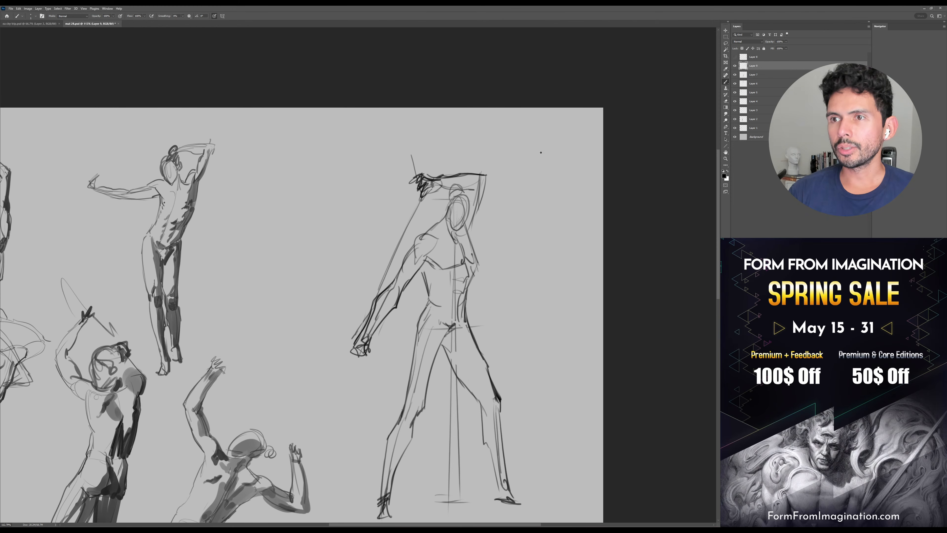
drag(526, 160, 529, 183)
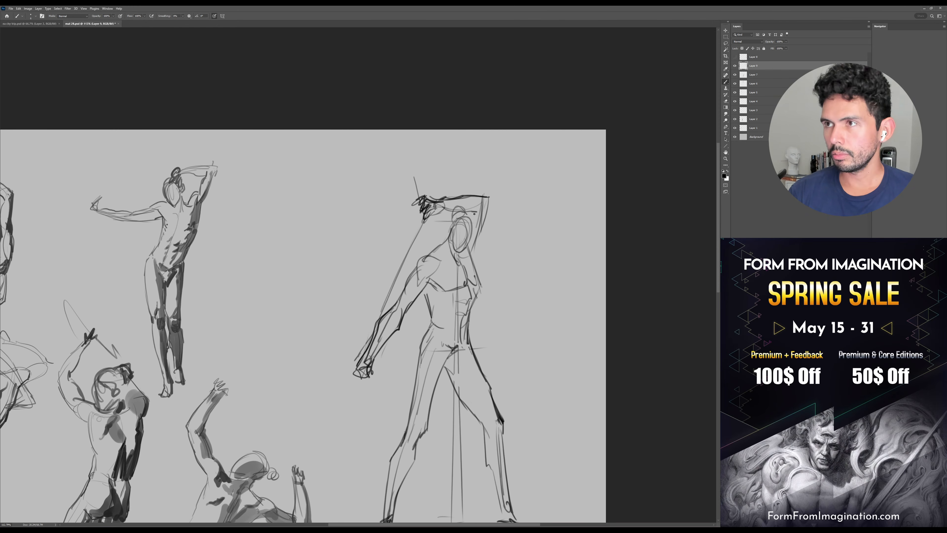
drag(469, 212, 476, 214)
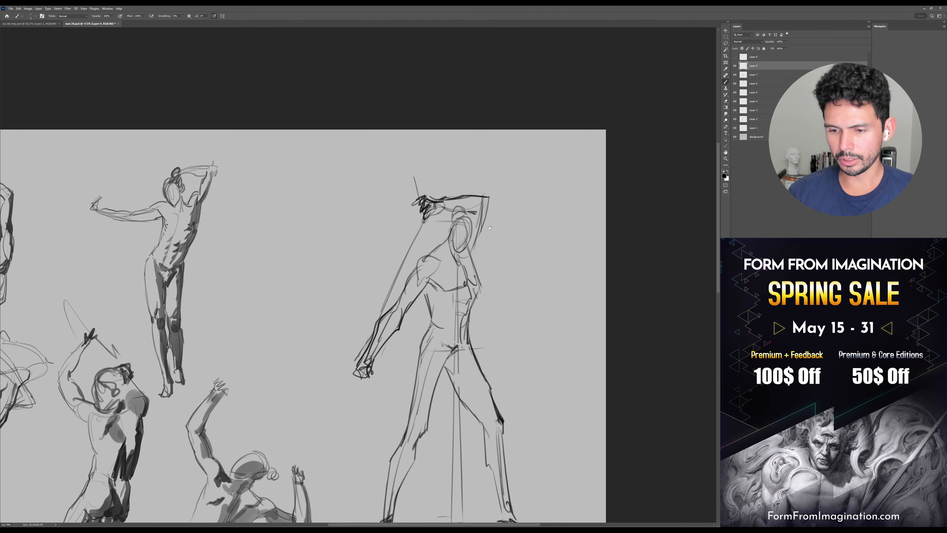
drag(486, 230, 491, 199)
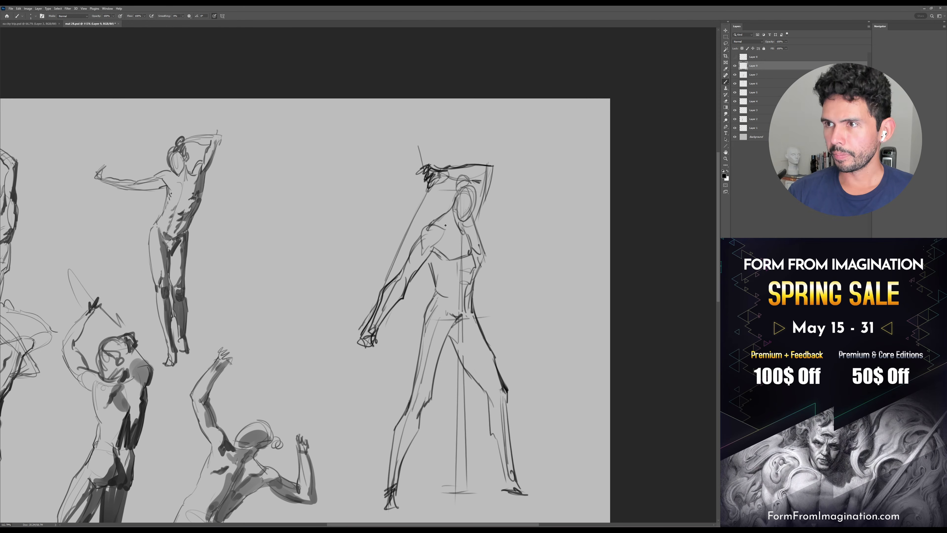
Scale the wide-stance figure down and place it closer to the neighbouring figure in the upper row
mouse_move(451, 216)
mouse_down()
mouse_move(449, 226)
mouse_move(471, 238)
mouse_move(478, 192)
mouse_move(482, 218)
mouse_move(507, 219)
mouse_up()
mouse_move(507, 219)
mouse_down()
mouse_move(489, 207)
mouse_move(503, 200)
mouse_move(459, 207)
mouse_move(464, 192)
mouse_move(482, 210)
mouse_up()
key(ctrl+t)
key(Return)
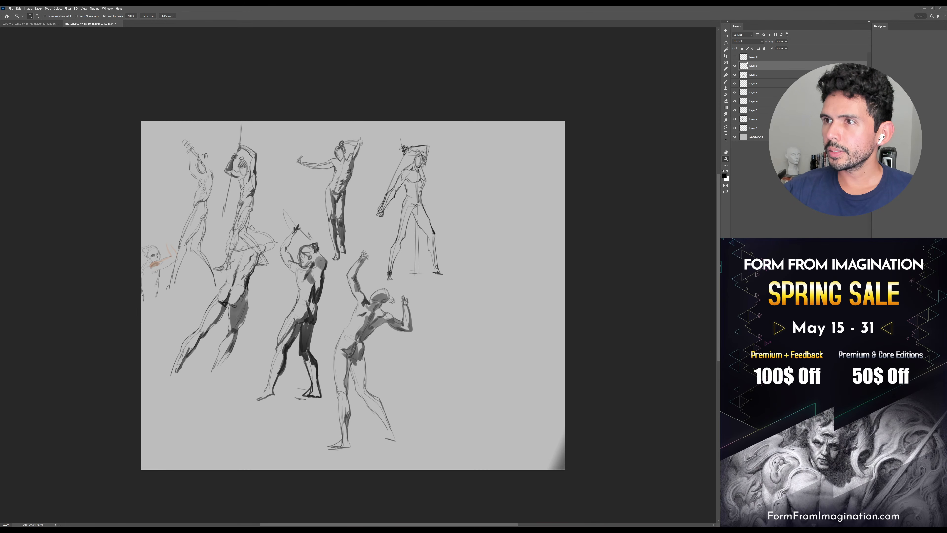
Create a new layer and sketch the head, neck, shoulder and torso of a walking figure in the empty upper-right canvas area
click(506, 235)
key(ctrl+shift+alt+n)
drag(509, 277, 549, 275)
mouse_move(556, 157)
mouse_down()
mouse_move(524, 295)
mouse_move(496, 283)
mouse_up()
key(b)
mouse_move(415, 155)
mouse_down()
mouse_move(405, 143)
mouse_move(464, 182)
mouse_move(421, 183)
mouse_move(437, 175)
mouse_move(413, 221)
mouse_move(446, 211)
mouse_move(412, 246)
mouse_move(422, 261)
mouse_up()
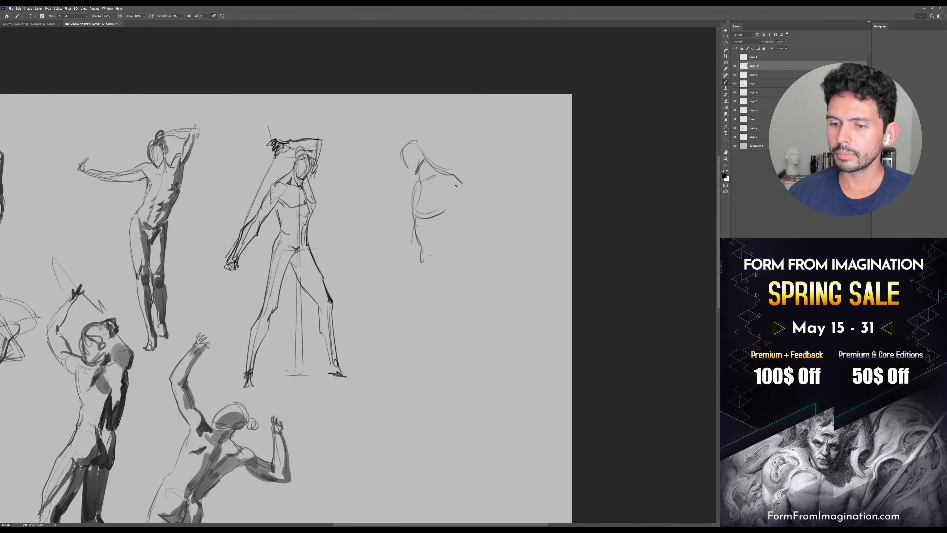
Extend the walking figure's back contour from the shoulder to the waist and sketch the hanging hand beside the hip
mouse_move(454, 182)
mouse_down()
mouse_move(453, 241)
mouse_move(433, 254)
mouse_move(454, 249)
mouse_move(448, 226)
mouse_up()
drag(458, 259, 451, 267)
drag(452, 232, 452, 268)
Sketch both legs of the walking figure in mid-stride with rough shapes for the feet
mouse_move(431, 234)
mouse_down()
mouse_move(439, 414)
mouse_move(428, 426)
mouse_up()
drag(424, 433, 446, 437)
mouse_move(422, 235)
mouse_down()
mouse_move(415, 328)
mouse_move(478, 391)
mouse_move(465, 417)
mouse_up()
drag(474, 368, 477, 415)
Sketch the walking figure's near shoulder and the bent arm hanging down to its hand
drag(469, 226, 496, 236)
mouse_move(473, 171)
mouse_down()
mouse_move(500, 216)
mouse_move(503, 204)
mouse_move(518, 227)
mouse_move(499, 252)
mouse_move(501, 292)
mouse_up()
mouse_move(510, 209)
mouse_down()
mouse_move(507, 285)
mouse_move(505, 233)
mouse_move(493, 275)
mouse_move(503, 266)
mouse_up()
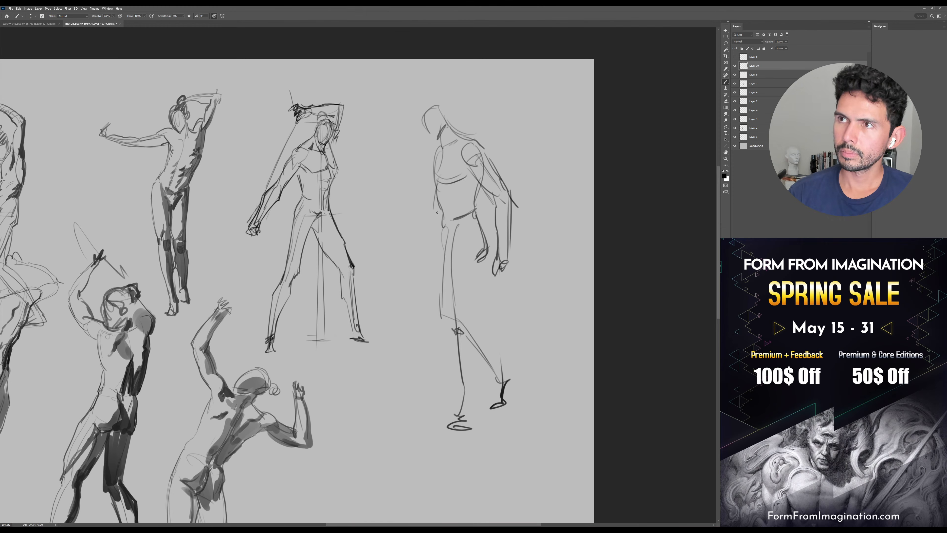
Add the clenched far hand in front of the waist, reinforce the near arm's contours, and save the document
scroll(435, 212, up, 1)
mouse_move(439, 226)
mouse_down()
mouse_move(419, 242)
mouse_move(434, 242)
mouse_move(417, 246)
mouse_up()
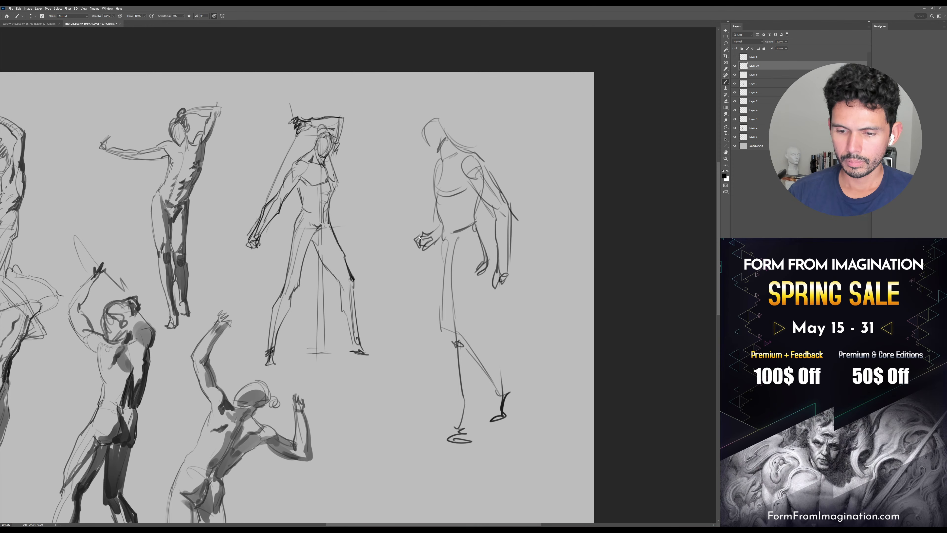
drag(474, 169, 497, 218)
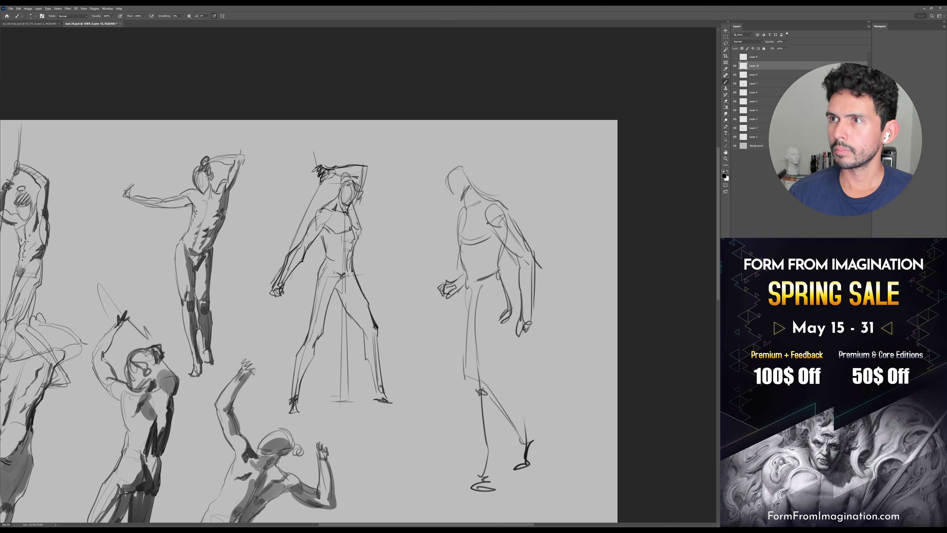
drag(448, 284, 485, 269)
drag(512, 312, 509, 248)
key(ctrl+s)
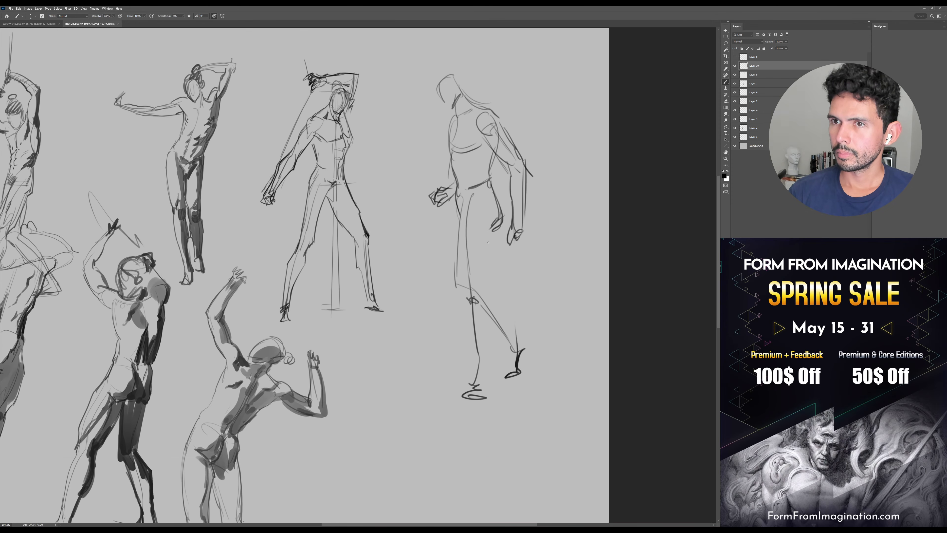
Build up the walking figure's thigh contours from the hip to the knee and block in the front knee
scroll(491, 241, up, 1)
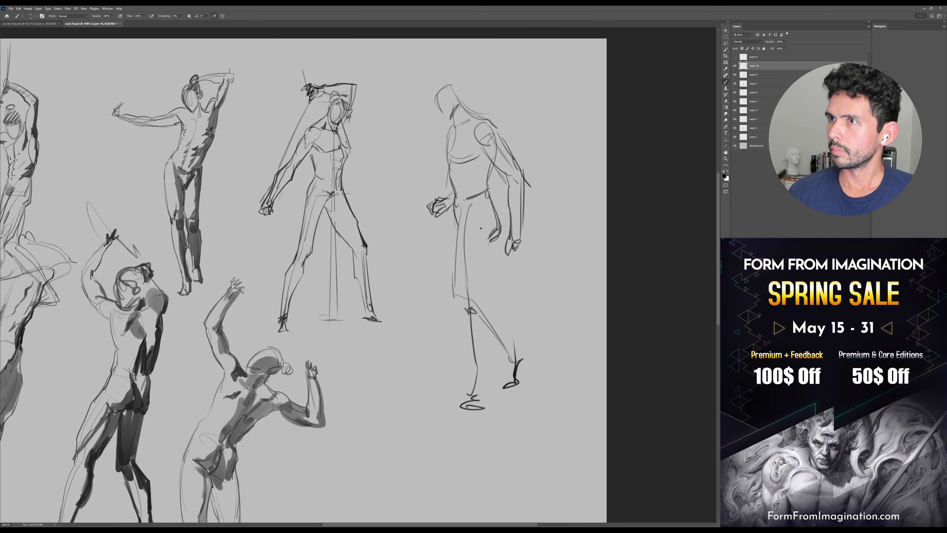
mouse_move(464, 204)
mouse_down()
mouse_move(463, 297)
mouse_move(460, 279)
mouse_up()
drag(452, 243, 474, 300)
mouse_move(489, 229)
mouse_down()
mouse_move(479, 293)
mouse_move(464, 306)
mouse_up()
drag(484, 252, 480, 221)
mouse_move(453, 253)
mouse_down()
mouse_move(476, 276)
mouse_move(463, 303)
mouse_up()
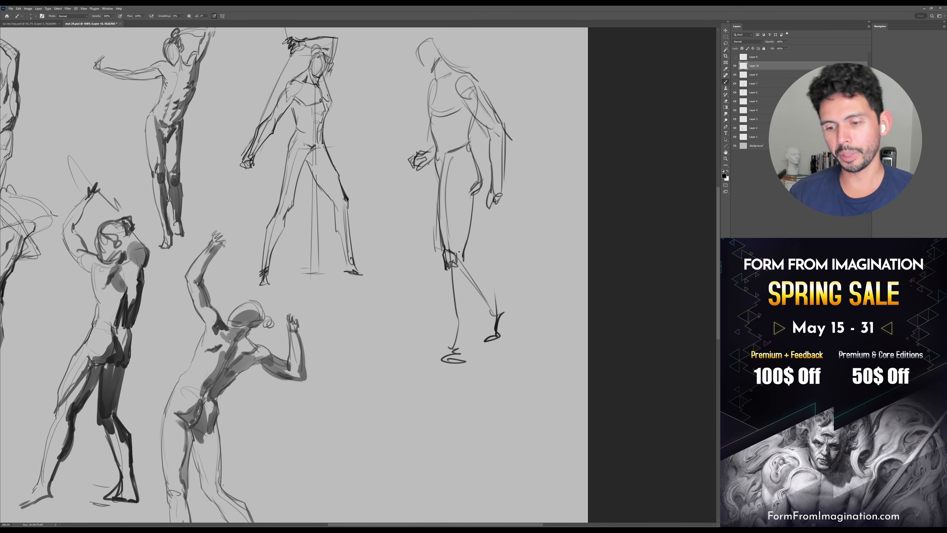
Erase the heavy front-knee strokes, and redraw the knee, front shin and rear calf contours
key(e)
drag(451, 249, 450, 265)
key(b)
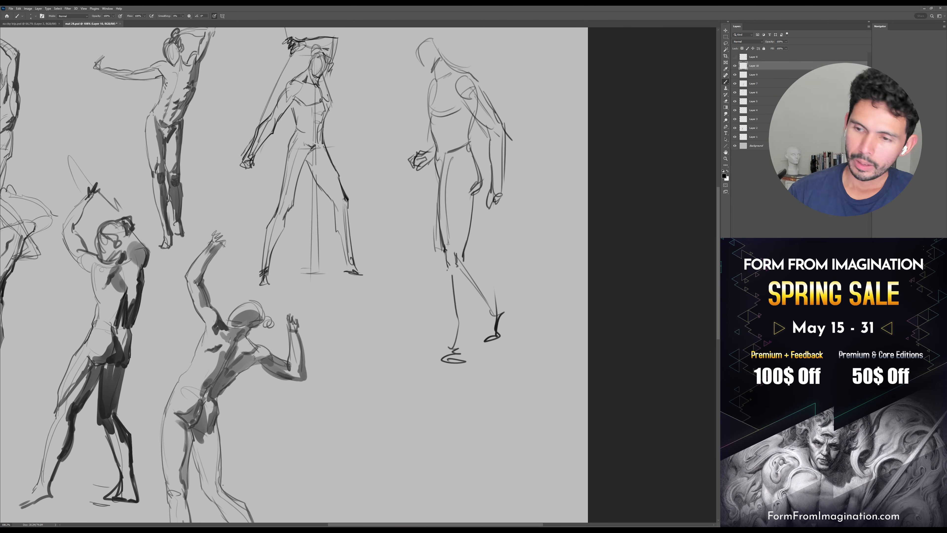
mouse_move(452, 258)
mouse_down()
mouse_move(438, 191)
mouse_move(464, 236)
mouse_move(450, 275)
mouse_move(456, 321)
mouse_up()
scroll(473, 249, down, 1)
drag(463, 241, 474, 289)
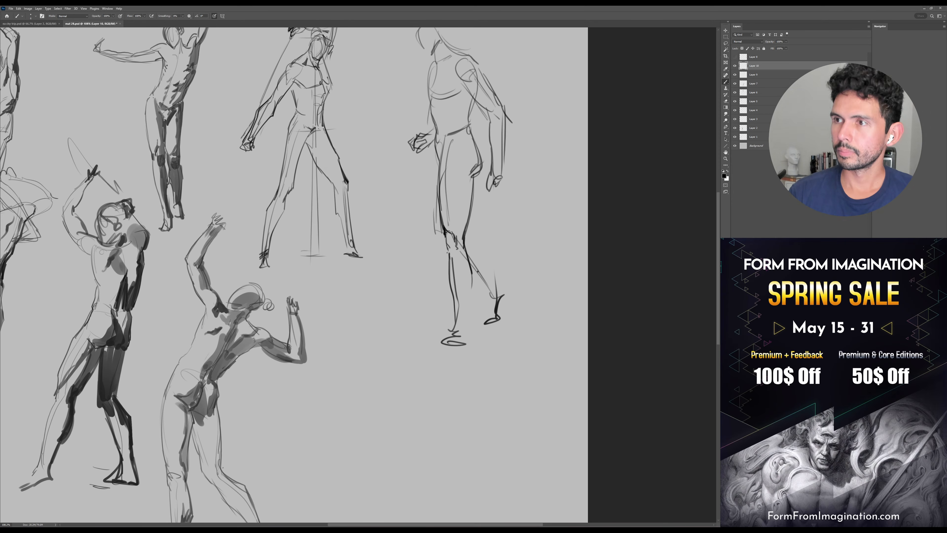
mouse_move(464, 236)
mouse_down()
mouse_move(466, 316)
mouse_move(486, 269)
mouse_up()
Draw the walking figure's front ankle and a flat foot in place of the rough oval
key(z)
key(b)
mouse_move(461, 316)
mouse_down()
mouse_move(456, 336)
mouse_move(458, 322)
mouse_move(433, 340)
mouse_move(470, 339)
mouse_move(446, 340)
mouse_up()
drag(499, 292, 493, 310)
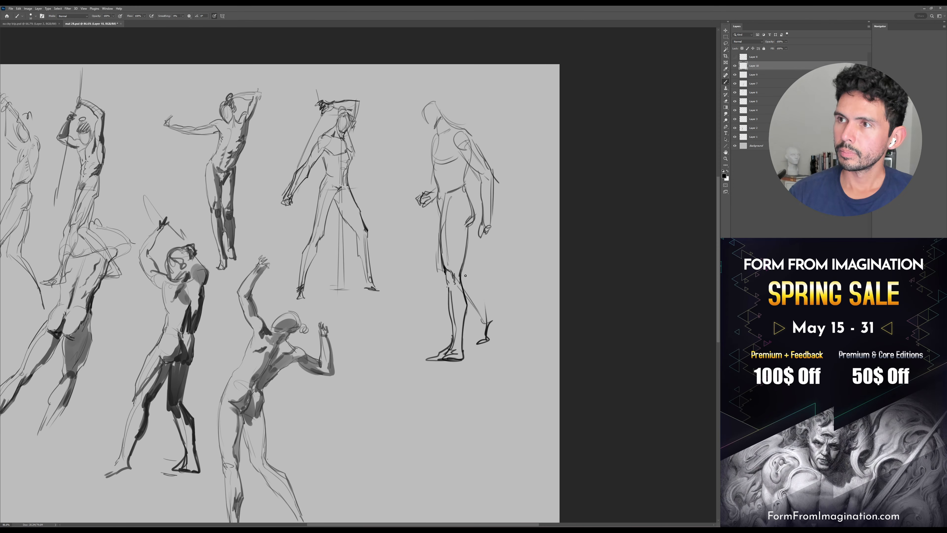
Complete the rear calf contour and draw the rear foot with its raised heel
mouse_move(463, 279)
mouse_down()
mouse_move(485, 332)
mouse_move(485, 315)
mouse_move(495, 324)
mouse_move(472, 354)
mouse_move(484, 354)
mouse_move(482, 333)
mouse_move(469, 355)
mouse_up()
drag(488, 347, 476, 350)
drag(499, 319, 476, 354)
drag(485, 348, 470, 354)
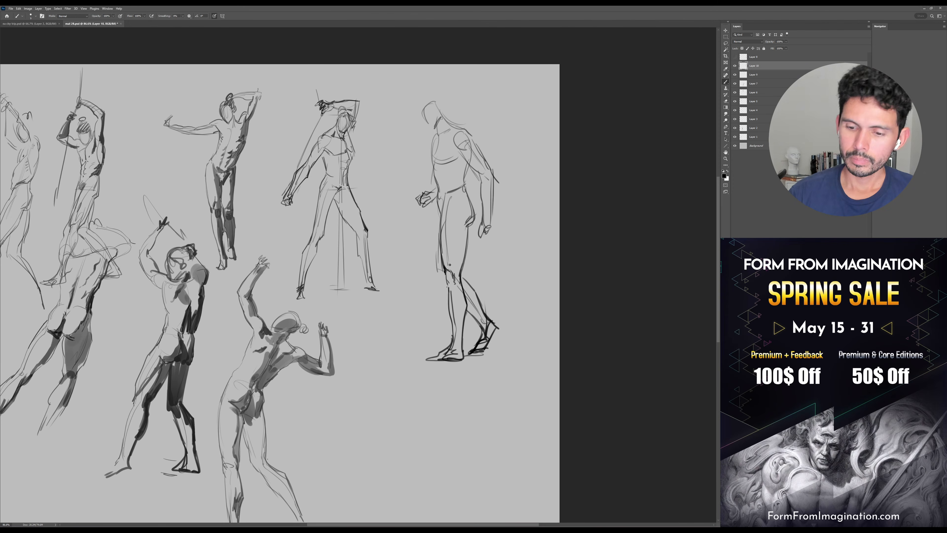
Touch up the walking figure's front knee contour and save the drawing
drag(440, 283, 448, 291)
mouse_move(440, 283)
mouse_down()
mouse_move(461, 259)
mouse_move(444, 311)
mouse_move(439, 293)
mouse_move(499, 251)
mouse_up()
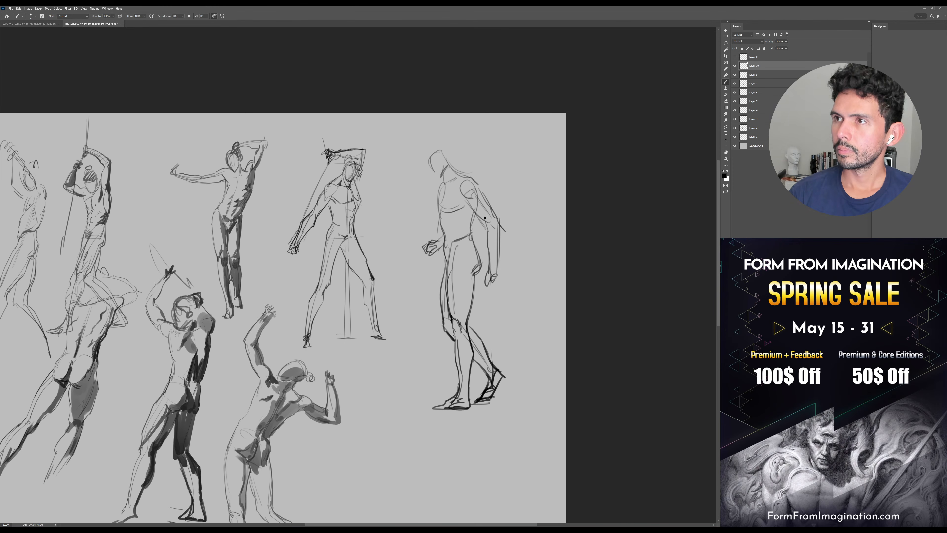
key(ctrl+s)
drag(539, 160, 532, 169)
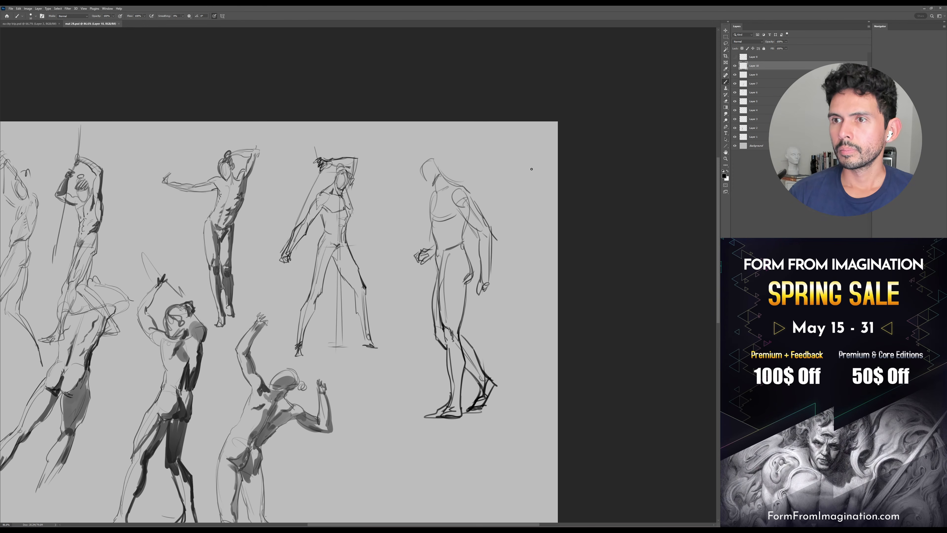
Shade the walking figure's hanging arm black along the back of the forearm and over the hand
key(])
drag(486, 273, 486, 272)
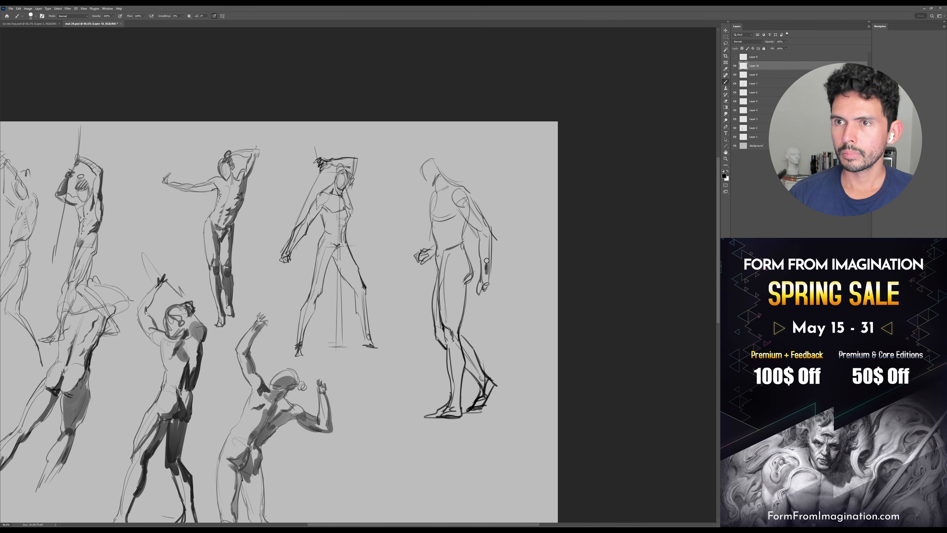
drag(496, 226, 491, 230)
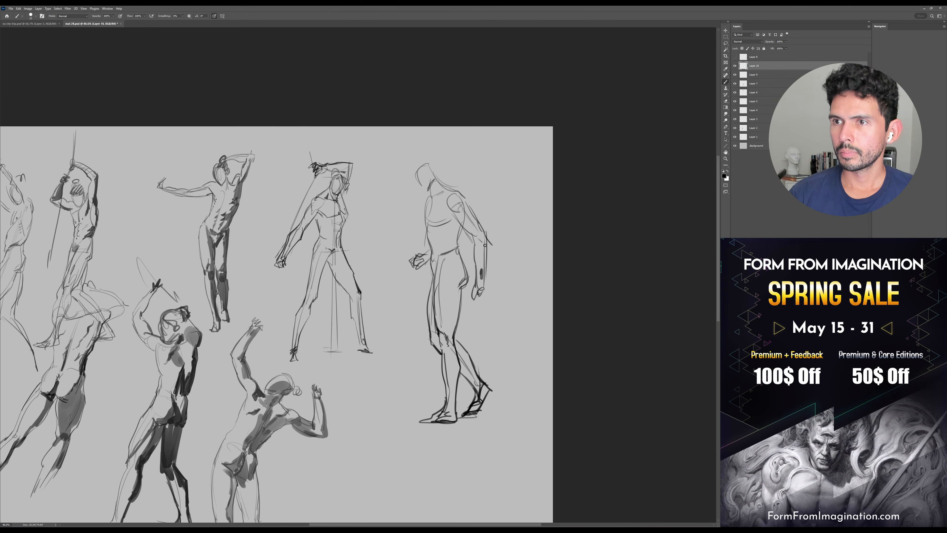
mouse_move(483, 280)
mouse_down()
mouse_move(484, 233)
mouse_move(484, 280)
mouse_up()
mouse_move(485, 232)
mouse_down()
mouse_move(484, 277)
mouse_move(472, 297)
mouse_up()
key(bracketleft)
key(bracketleft)
drag(475, 275, 472, 289)
drag(479, 233, 477, 273)
Block in black shadow under the walking figure's chest and along the side of the torso
mouse_move(431, 244)
mouse_down()
mouse_move(456, 229)
mouse_move(443, 272)
mouse_move(463, 263)
mouse_move(465, 249)
mouse_move(462, 272)
mouse_move(455, 254)
mouse_move(467, 221)
mouse_move(487, 246)
mouse_up()
key(bracketright)
key(bracketright)
key(bracketleft)
key(bracketleft)
key(bracketright)
key(bracketright)
key(bracketleft)
key(bracketleft)
Fill the walking figure's neck and lower face with black shadow, and outline the head and hair bun
mouse_move(454, 213)
mouse_down()
mouse_move(465, 242)
mouse_move(443, 253)
mouse_move(455, 234)
mouse_move(430, 233)
mouse_move(440, 229)
mouse_move(442, 243)
mouse_move(433, 224)
mouse_move(445, 218)
mouse_move(429, 229)
mouse_move(435, 232)
mouse_move(432, 211)
mouse_move(446, 197)
mouse_move(423, 224)
mouse_up()
key(bracketleft)
key(bracketleft)
key(bracketleft)
key(bracketleft)
key(e)
key(b)
mouse_move(427, 211)
mouse_down()
mouse_move(449, 207)
mouse_move(451, 194)
mouse_move(480, 202)
mouse_up()
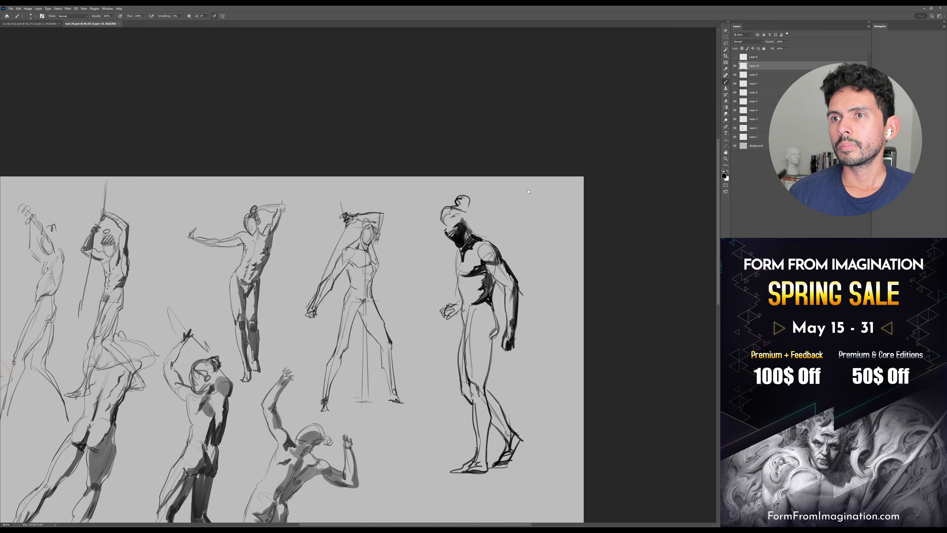
drag(532, 170, 529, 180)
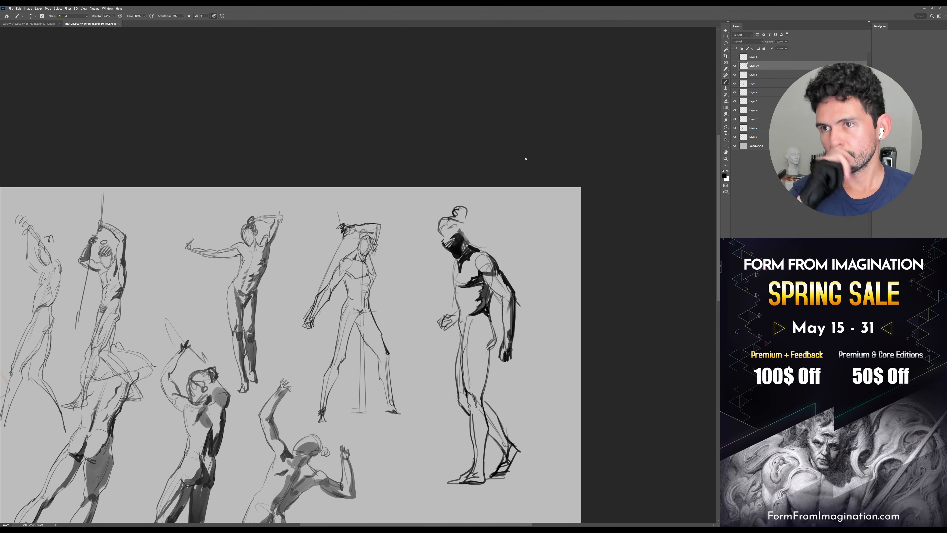
Fill the walking figure's hair and bun with dark strokes and define the shadows of the face
mouse_move(494, 219)
mouse_down()
mouse_move(493, 229)
mouse_move(459, 231)
mouse_move(463, 244)
mouse_move(454, 246)
mouse_move(478, 262)
mouse_move(450, 284)
mouse_move(443, 244)
mouse_move(431, 250)
mouse_move(436, 256)
mouse_move(446, 229)
mouse_move(457, 231)
mouse_move(451, 220)
mouse_move(462, 248)
mouse_up()
key(bracketright)
key(bracketright)
key(e)
key(b)
key(bracketleft)
key(e)
key(b)
key(bracketright)
scroll(522, 229, down, 1)
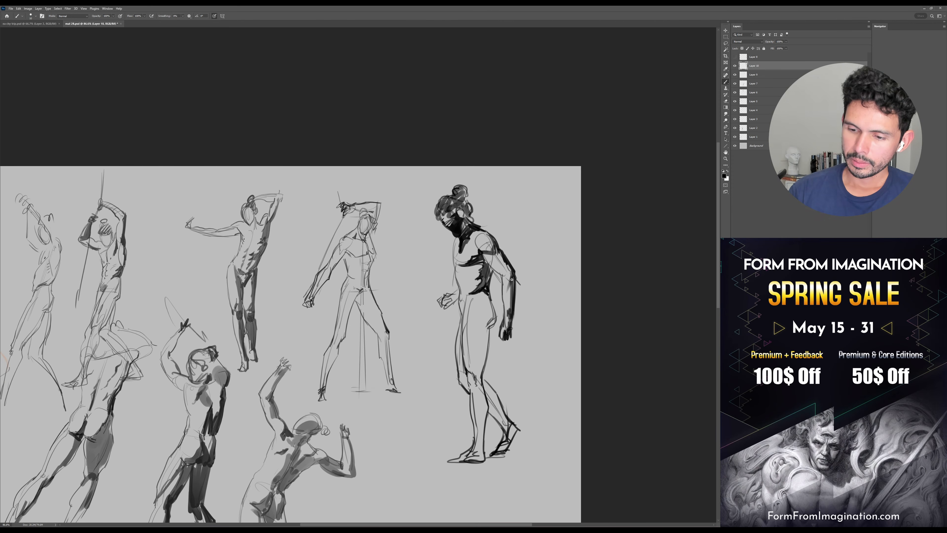
key(bracketright)
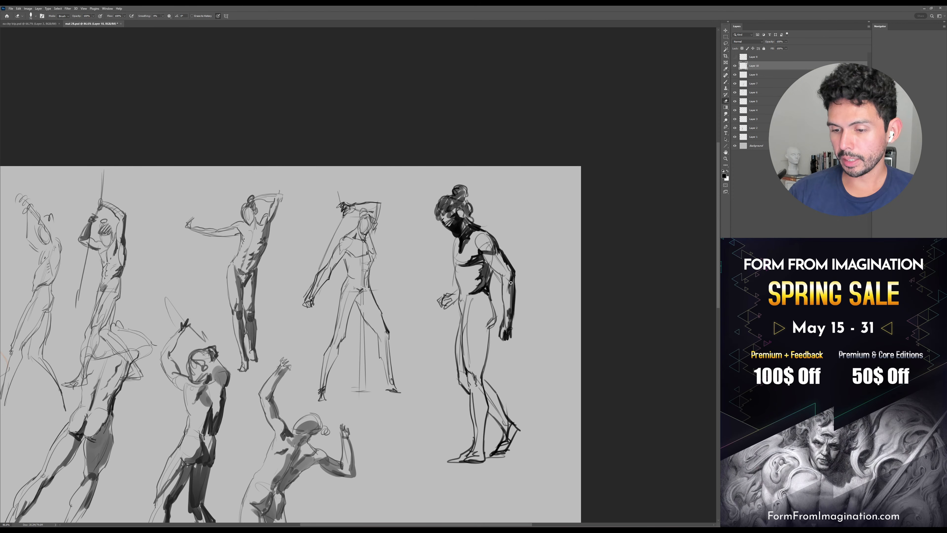
Thicken the shadow on the outer forearm and erase the construction lines at the walking figure's shoulder
drag(516, 289, 515, 314)
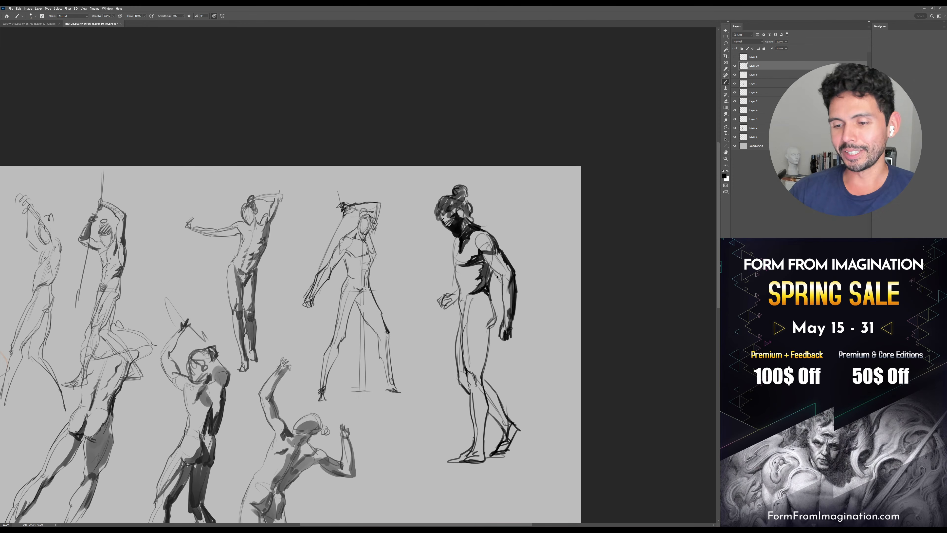
drag(490, 243, 497, 243)
key(e)
mouse_move(487, 243)
mouse_down()
mouse_move(479, 244)
mouse_move(491, 244)
mouse_up()
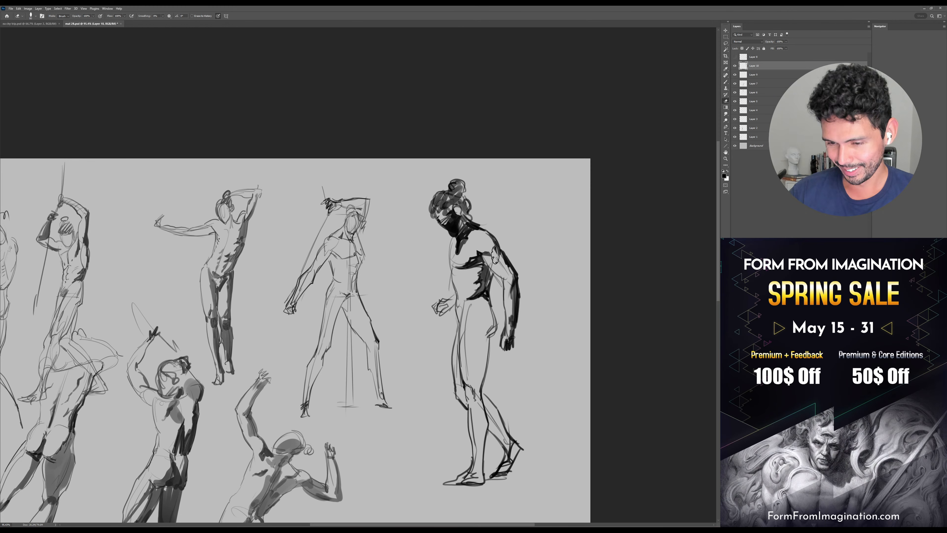
key(b)
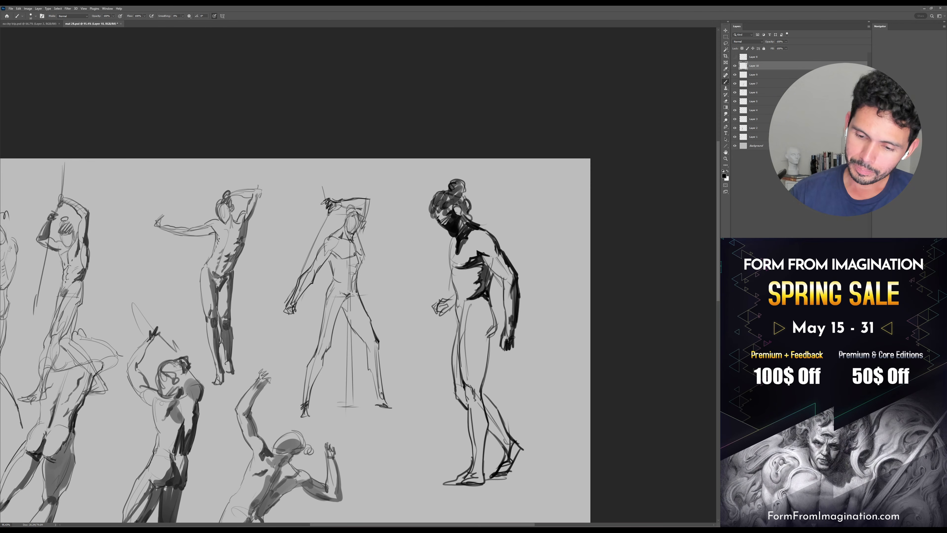
Reinforce the walking figure's chest shadow and draw the abdominal muscle contours below it
mouse_move(457, 254)
mouse_down()
mouse_move(454, 268)
mouse_move(452, 239)
mouse_move(485, 260)
mouse_up()
key(bracketleft)
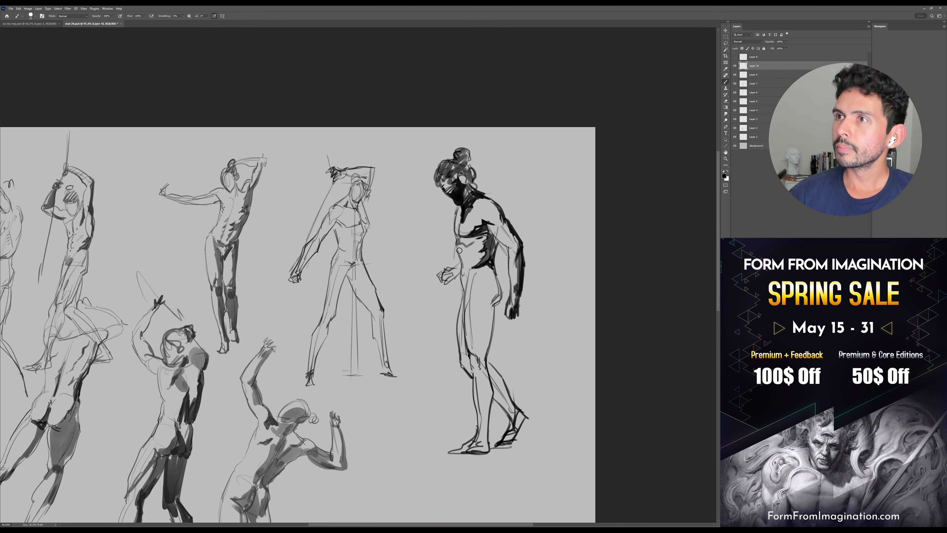
key(bracketleft)
key(bracketleft)
key(bracketleft)
drag(462, 255, 468, 256)
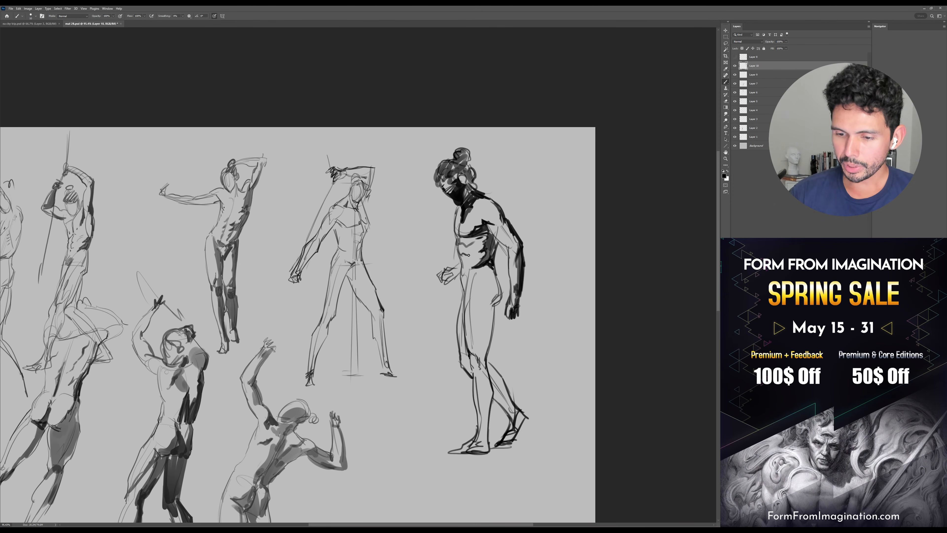
key(bracketright)
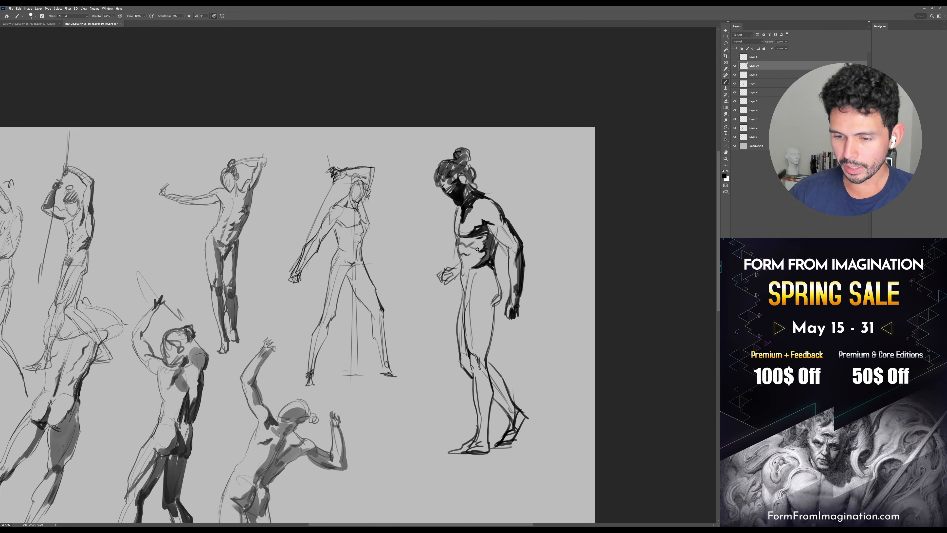
key(ctrl+space)
drag(465, 259, 476, 257)
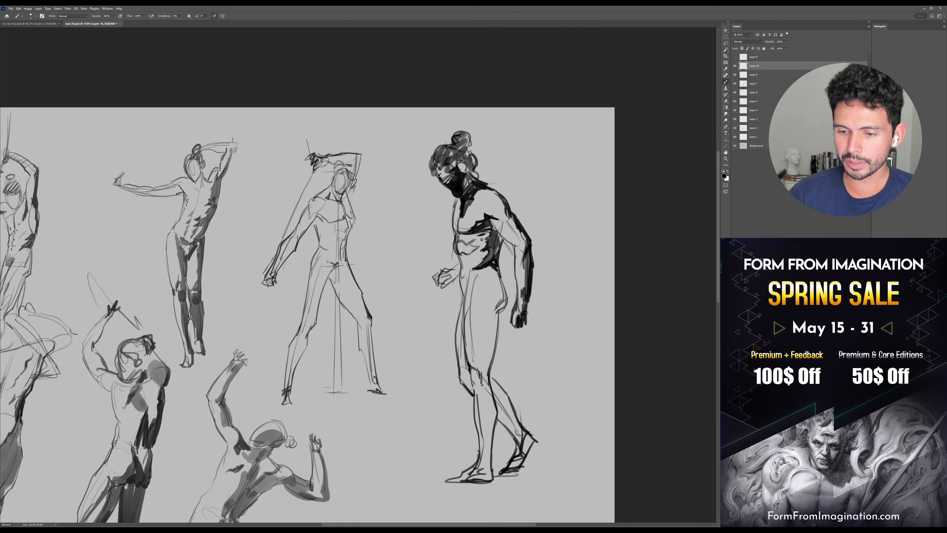
Refine the walking figure's lower abdomen with short contour strokes, erasing stray marks around the waist
scroll(477, 233, down, 2)
key(e)
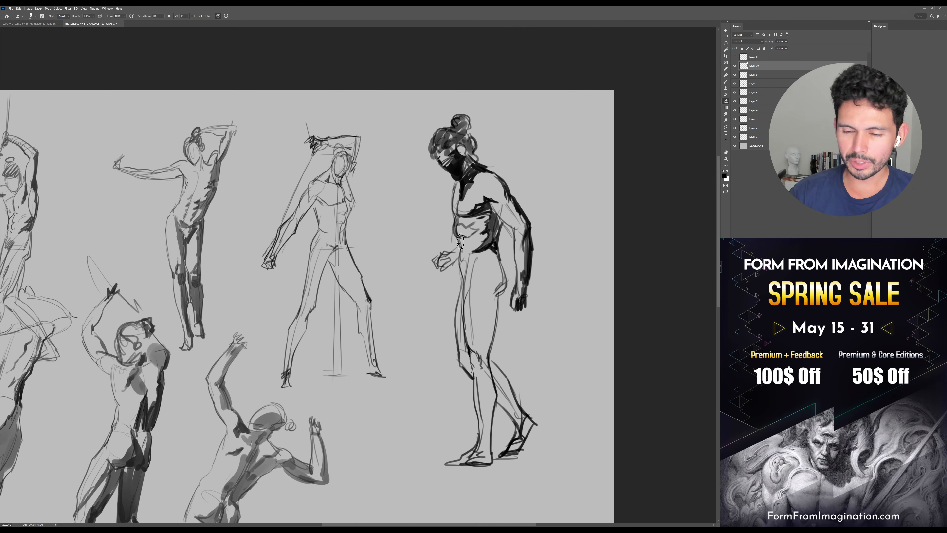
scroll(463, 251, up, 3)
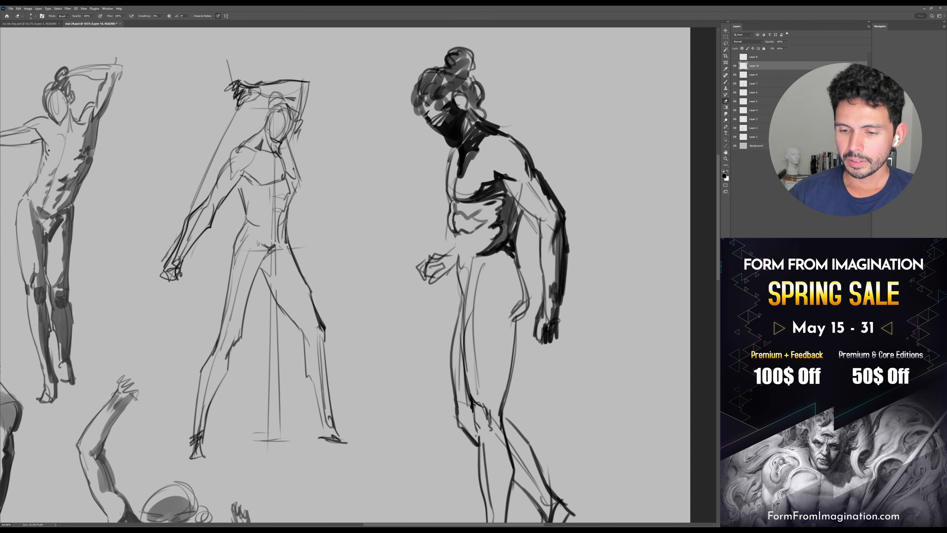
scroll(457, 219, down, 1)
key(b)
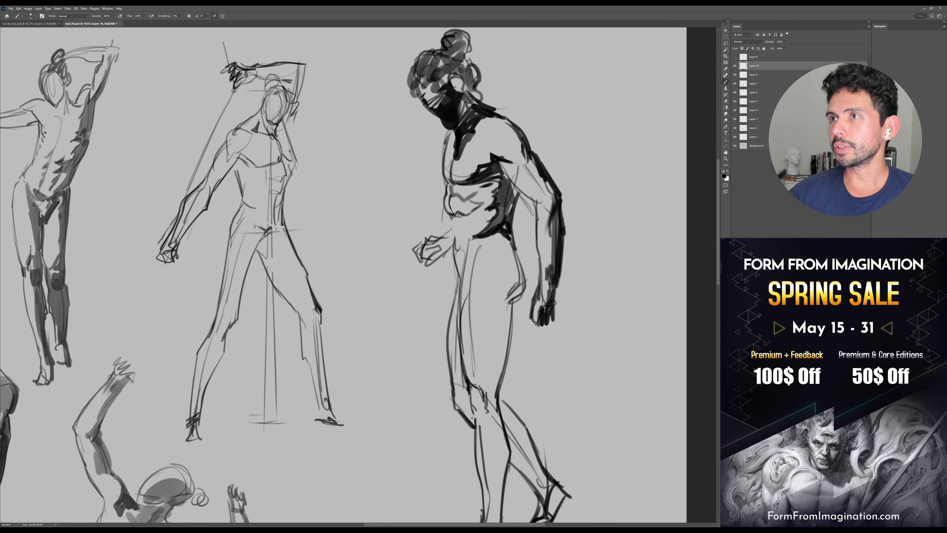
mouse_move(449, 214)
mouse_down()
mouse_move(465, 230)
mouse_move(475, 204)
mouse_move(457, 254)
mouse_move(493, 218)
mouse_move(473, 222)
mouse_move(513, 227)
mouse_up()
key(e)
key(b)
key(ctrl+space)
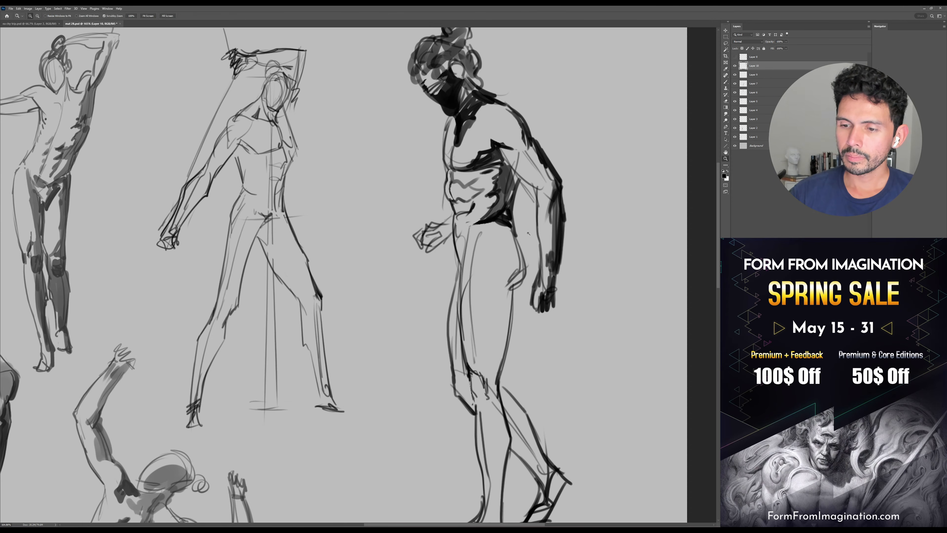
Fill the walking figure's buttock and hip with broad shadow strokes and mark the thigh's shadow edge
drag(544, 175, 560, 176)
mouse_move(626, 196)
mouse_down()
mouse_move(555, 183)
mouse_move(558, 175)
mouse_move(554, 206)
mouse_move(574, 203)
mouse_move(569, 178)
mouse_move(539, 194)
mouse_move(542, 182)
mouse_move(527, 257)
mouse_up()
key(e)
key(b)
key(space)
key(bracketright)
key(bracketright)
key(bracketright)
key(bracketright)
key(bracketright)
key(bracketright)
key(bracketright)
key(bracketright)
key(ctrl+z)
key(bracketleft)
key(bracketleft)
key(bracketleft)
key(bracketleft)
mouse_move(547, 186)
mouse_down()
mouse_move(499, 189)
mouse_move(488, 241)
mouse_move(496, 211)
mouse_up()
scroll(501, 209, down, 3)
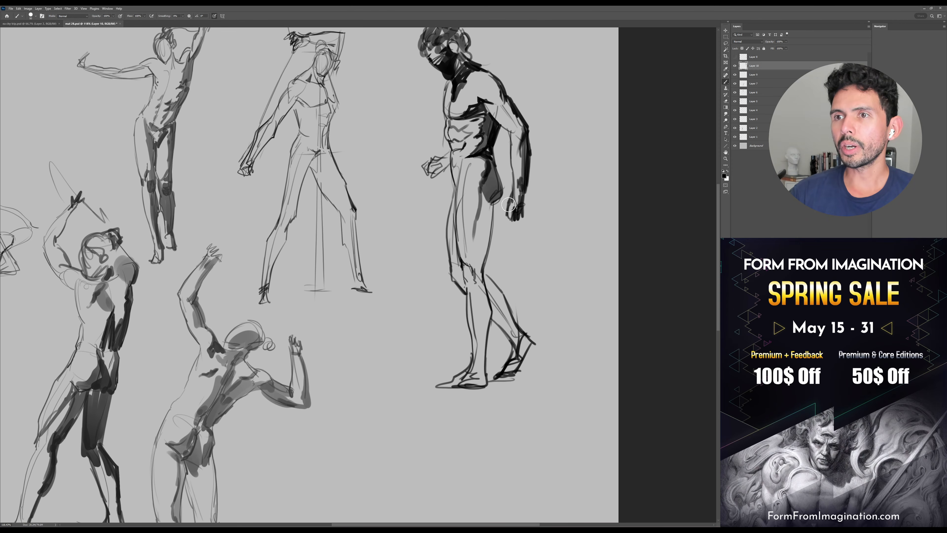
scroll(506, 201, down, 1)
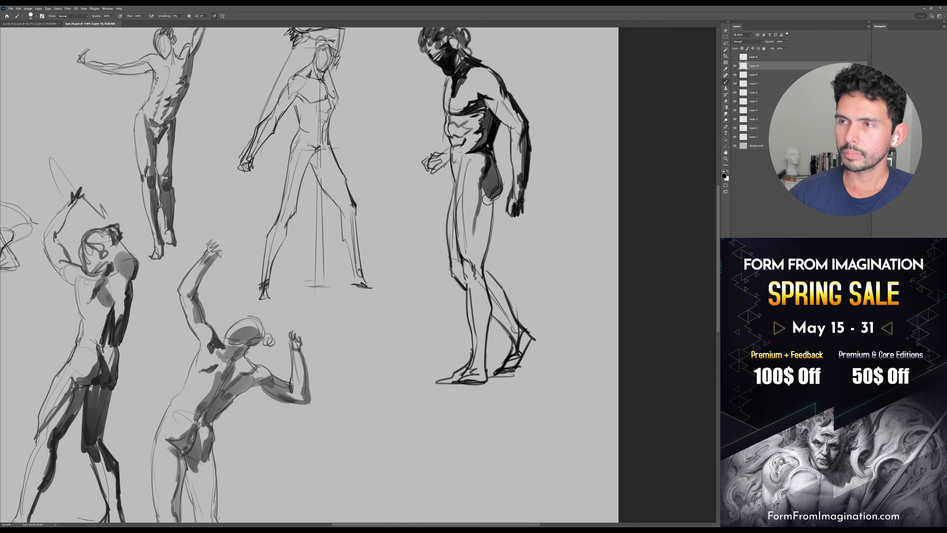
Shade the back of the walking figure's near thigh in black down to the knee, cleaning its edge with the Eraser
mouse_move(482, 183)
mouse_down()
mouse_move(472, 235)
mouse_move(479, 258)
mouse_up()
drag(487, 195, 478, 267)
key(e)
mouse_move(479, 232)
mouse_down()
mouse_move(481, 280)
mouse_move(485, 267)
mouse_up()
key(b)
mouse_move(483, 211)
mouse_down()
mouse_move(477, 244)
mouse_move(478, 217)
mouse_move(473, 257)
mouse_up()
drag(479, 233, 470, 273)
key(e)
mouse_move(465, 250)
mouse_down()
mouse_move(467, 157)
mouse_move(458, 229)
mouse_move(458, 211)
mouse_move(458, 252)
mouse_up()
key(b)
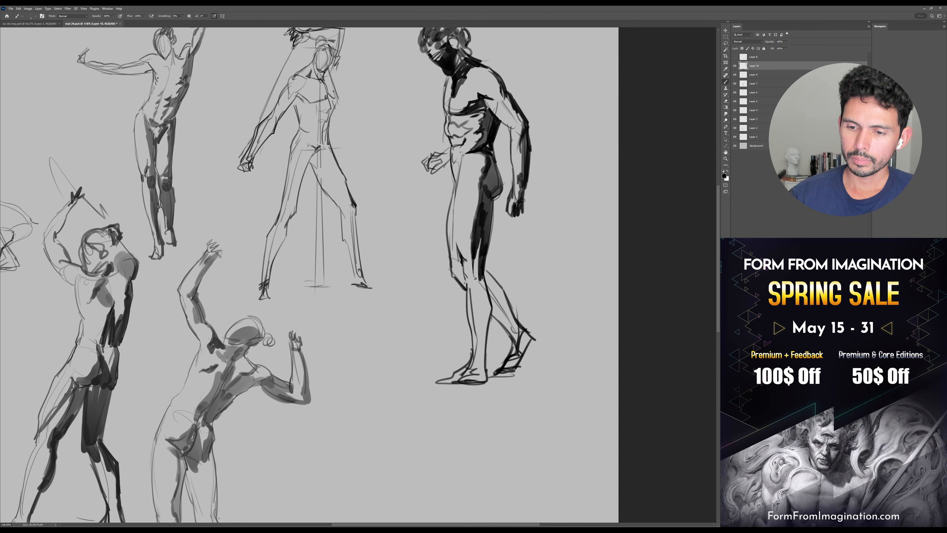
Redraw the walking figure's front thigh contours in bolder strokes and erase the loose lines inside the thigh
drag(455, 213, 459, 186)
drag(465, 154, 452, 256)
mouse_move(455, 221)
mouse_down()
mouse_move(455, 260)
mouse_move(455, 199)
mouse_move(457, 249)
mouse_up()
key(e)
key(b)
drag(456, 197, 459, 248)
mouse_move(455, 198)
mouse_down()
mouse_move(464, 269)
mouse_move(467, 239)
mouse_move(455, 230)
mouse_move(462, 250)
mouse_up()
key(e)
key(b)
key(e)
key(b)
drag(463, 182, 465, 246)
drag(465, 226, 469, 204)
Shade the back of the walking figure's near calf down to the heel and erase the construction lines at the ankle
mouse_move(481, 259)
mouse_down()
mouse_move(478, 246)
mouse_move(478, 270)
mouse_move(461, 247)
mouse_move(466, 278)
mouse_move(471, 269)
mouse_move(465, 310)
mouse_move(473, 284)
mouse_move(472, 276)
mouse_move(466, 345)
mouse_up()
key(bracketright)
key(bracketright)
key(bracketright)
drag(469, 280, 479, 266)
key(e)
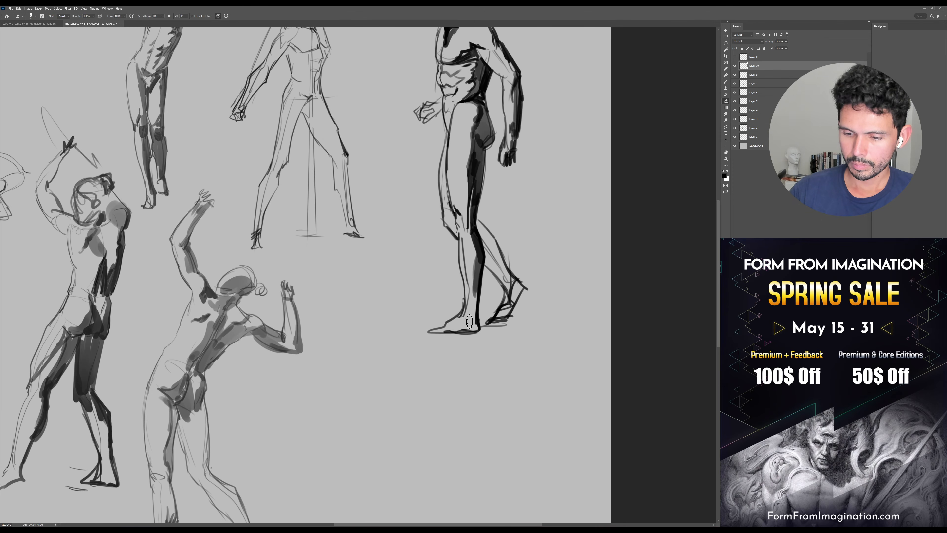
mouse_move(466, 313)
mouse_down()
mouse_move(436, 329)
mouse_move(463, 334)
mouse_up()
key(b)
drag(481, 159, 448, 237)
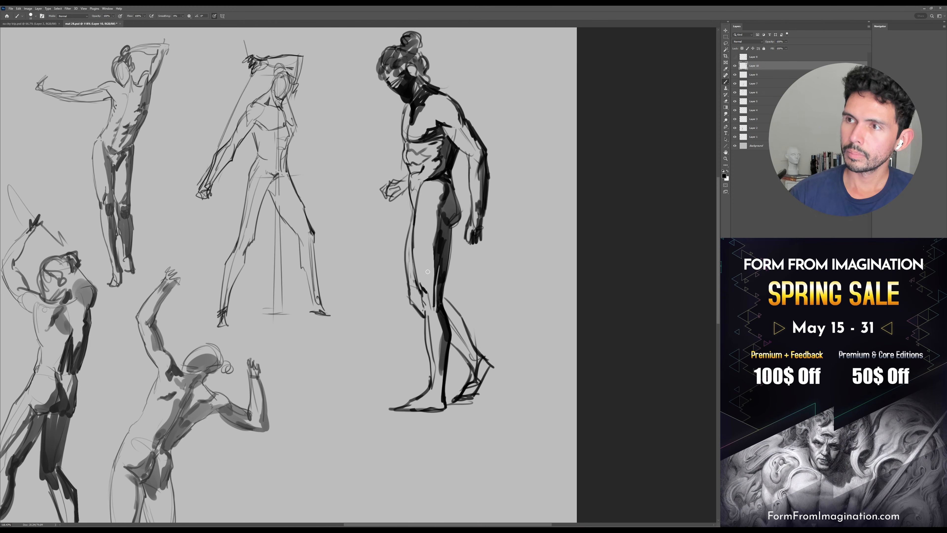
Darken the walking figure's front knee and fill the rear lower leg with grey shadow
mouse_move(409, 291)
mouse_down()
mouse_move(423, 315)
mouse_move(421, 300)
mouse_up()
key(bracketright)
key(bracketright)
drag(454, 339, 443, 320)
key(bracketright)
key(bracketright)
key(bracketright)
key(bracketright)
key(bracketright)
drag(435, 281, 466, 351)
drag(461, 290, 456, 266)
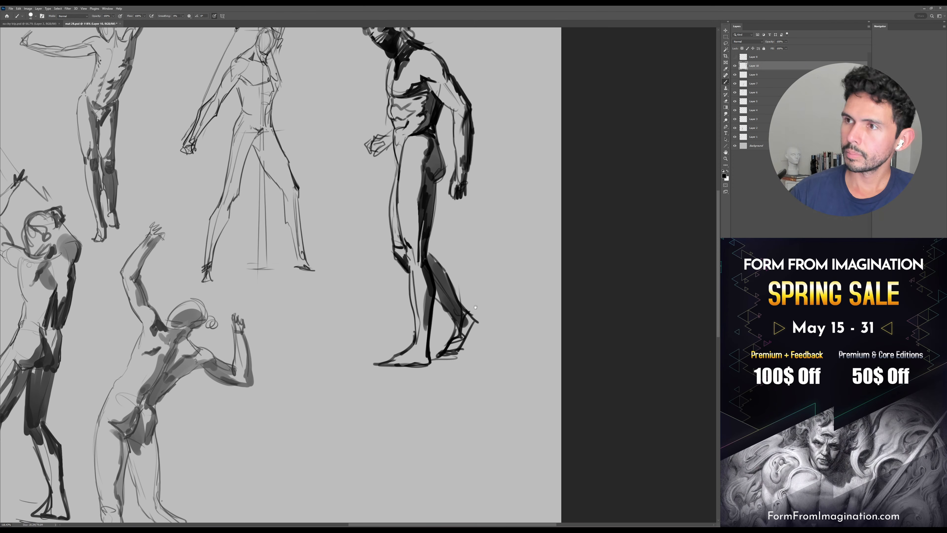
Darken the walking figure's rear ankle and raised foot with black strokes
key(bracketleft)
key(bracketleft)
key(bracketleft)
key(bracketleft)
mouse_move(467, 313)
mouse_down()
mouse_move(468, 336)
mouse_move(476, 297)
mouse_move(451, 332)
mouse_move(466, 312)
mouse_move(466, 416)
mouse_move(511, 432)
mouse_up()
key(bracketright)
key(bracketright)
key(bracketright)
key(bracketright)
key(bracketright)
key(bracketright)
drag(515, 178, 521, 168)
Strengthen the underside contour of the walking figure's front hand and forearm
key(v)
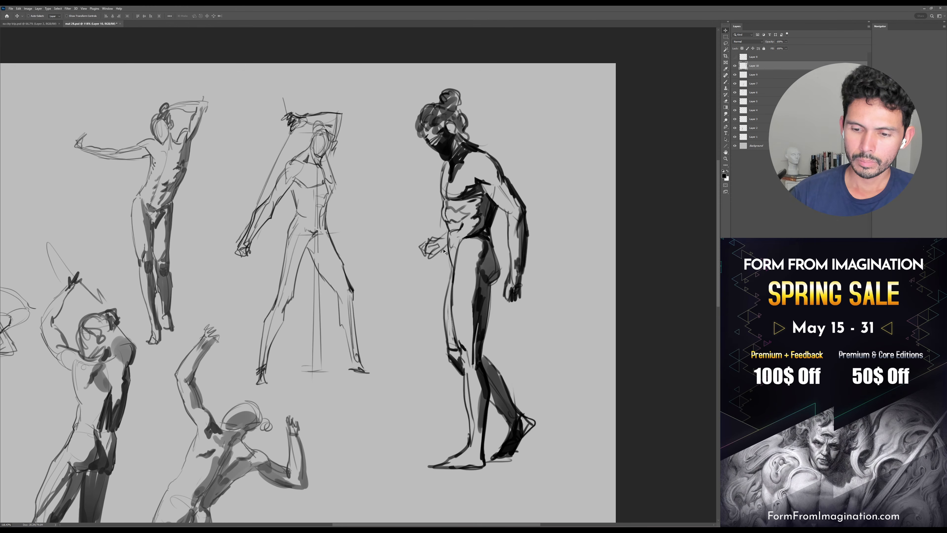
key(b)
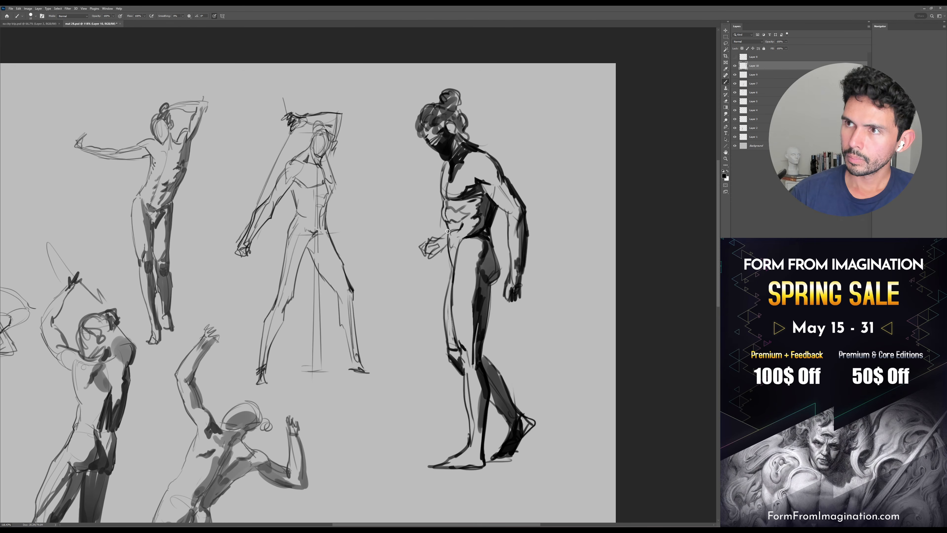
drag(432, 258, 443, 252)
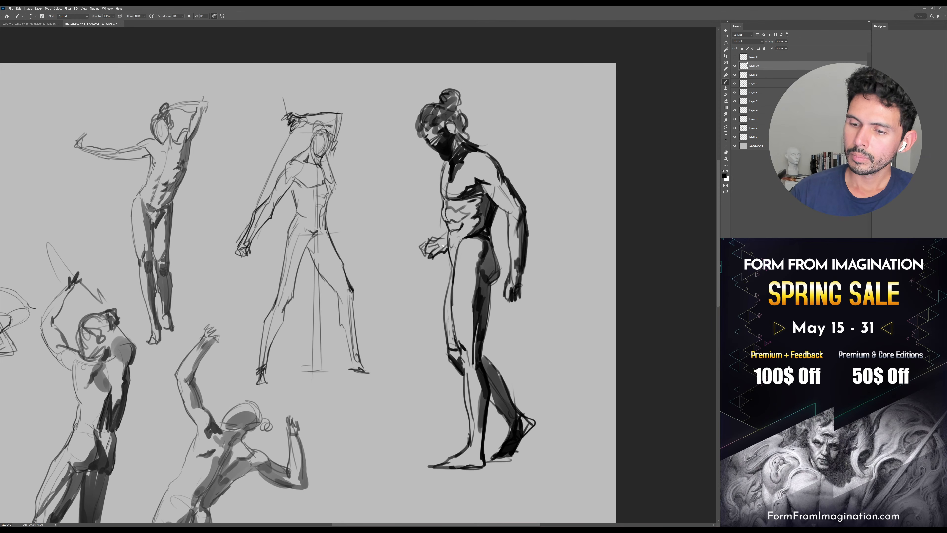
Draw a rectangular block outline behind the walking figure's legs, from the front hand's height to the feet
mouse_move(445, 213)
mouse_down()
mouse_move(439, 238)
mouse_move(460, 228)
mouse_move(438, 260)
mouse_move(448, 256)
mouse_move(445, 264)
mouse_move(443, 251)
mouse_move(431, 269)
mouse_move(404, 269)
mouse_move(409, 417)
mouse_move(422, 424)
mouse_move(403, 452)
mouse_move(432, 453)
mouse_move(494, 417)
mouse_move(518, 455)
mouse_up()
mouse_move(508, 258)
mouse_down()
mouse_move(560, 258)
mouse_move(559, 454)
mouse_move(543, 455)
mouse_up()
key(ctrl+space)
drag(588, 223, 533, 239)
Scale the walking figure down and move it to the open space beside the figure with both arms raised
key(ctrl+t)
drag(570, 185, 542, 285)
drag(524, 315, 476, 330)
key(Return)
Extend the canvas past the right edge of the drawing with the Crop tool
key(ctrl+space)
drag(537, 306, 497, 275)
key(c)
key(Return)
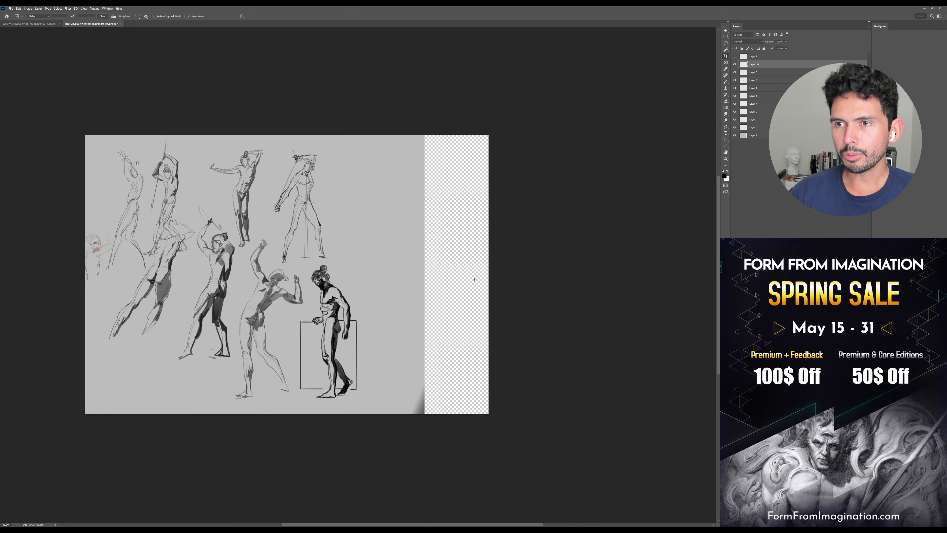
Fill the transparent strip on the bottom layer with the background grey sampled from the canvas, using the Gradient tool
drag(443, 295, 466, 296)
drag(438, 265, 509, 258)
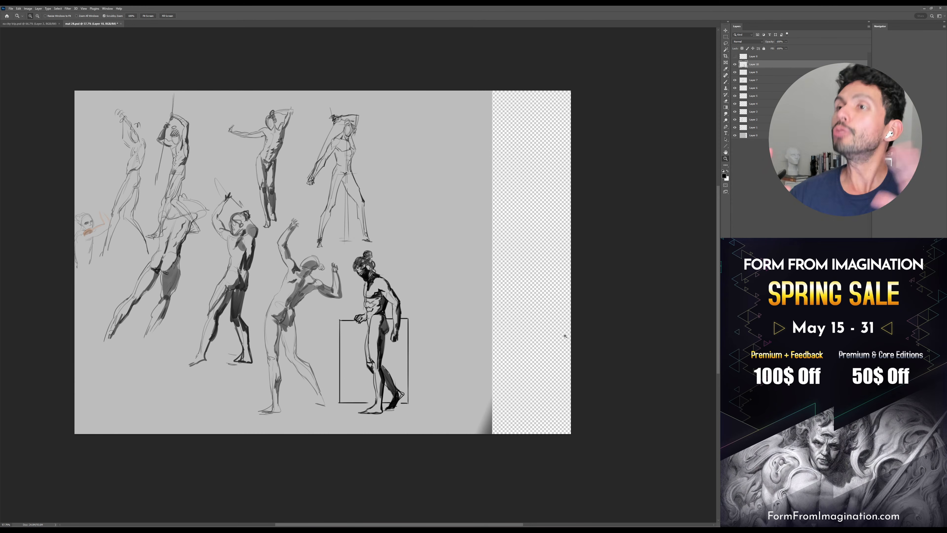
key(b)
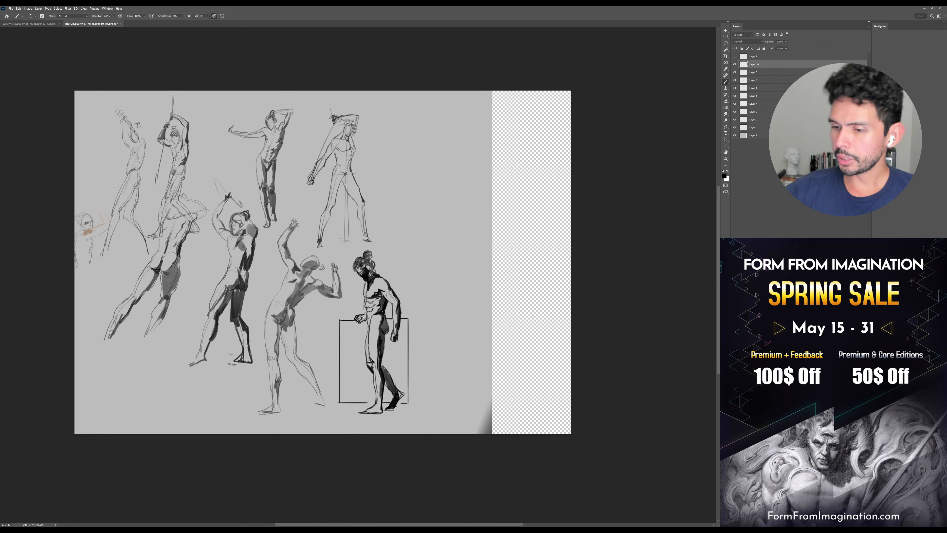
click(766, 136)
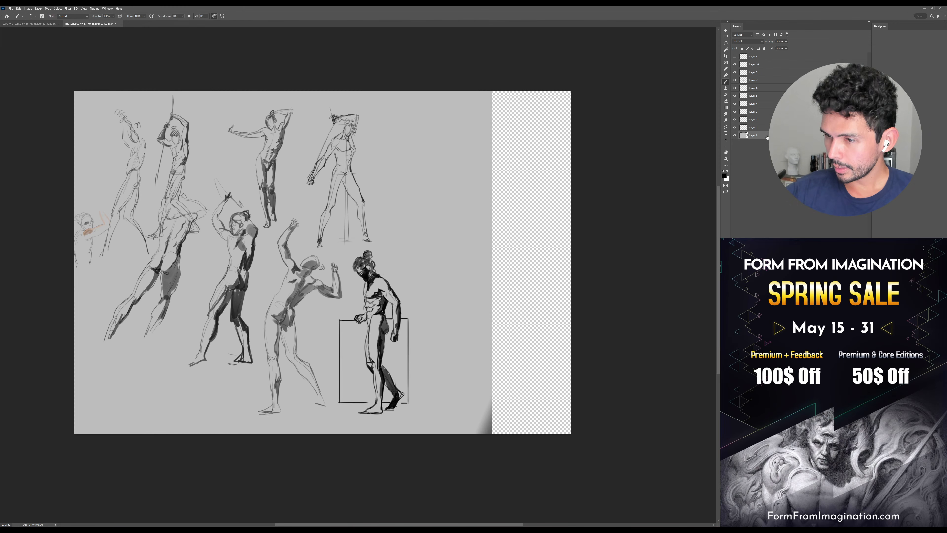
alt+click(472, 222)
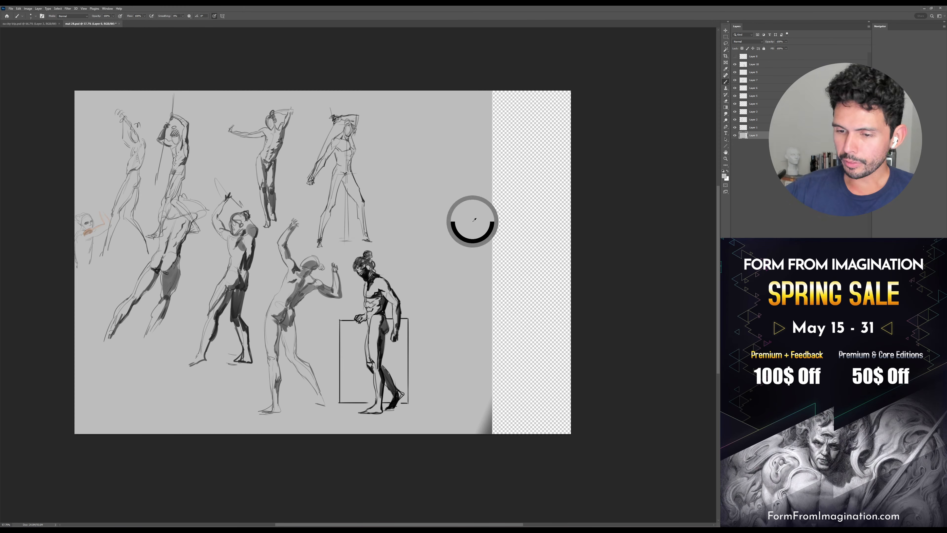
key(g)
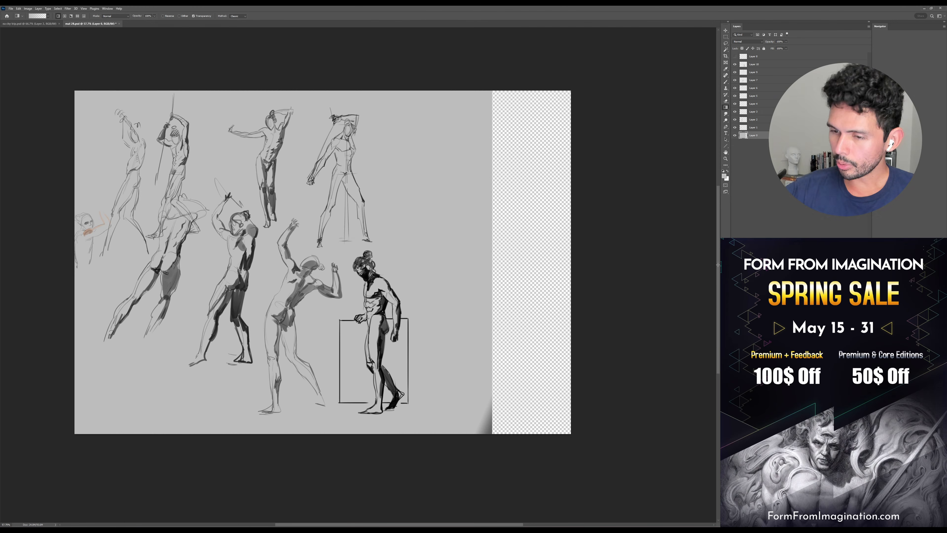
drag(599, 335, 725, 336)
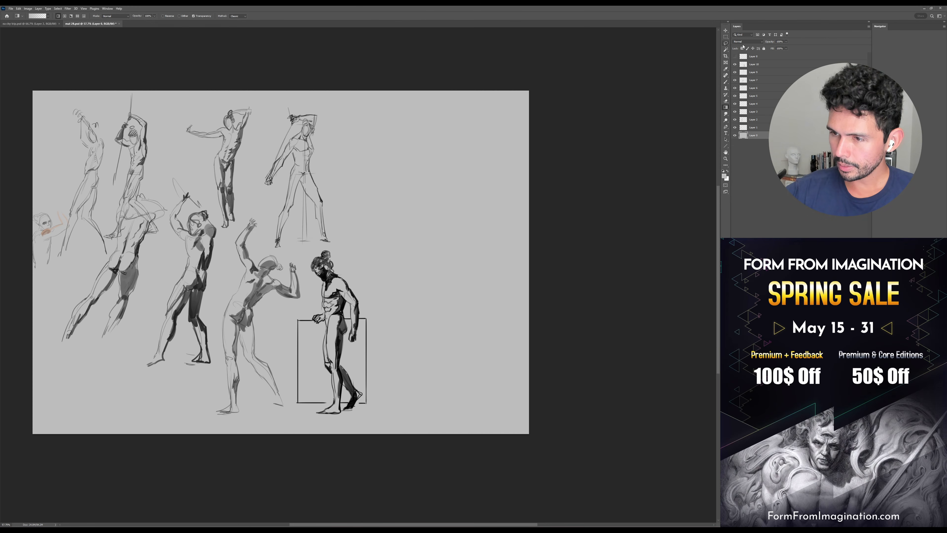
Create a new layer directly above the walking figure's layer for the next study
click(753, 64)
click(734, 56)
click(734, 64)
click(735, 65)
click(735, 56)
key(ctrl+shift+alt+n)
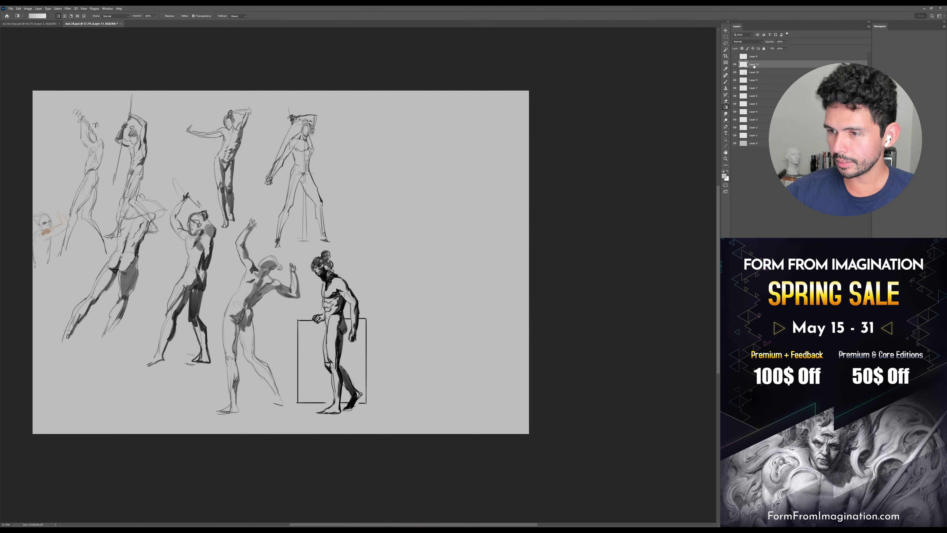
key(b)
scroll(429, 279, up, 3)
drag(426, 234, 445, 260)
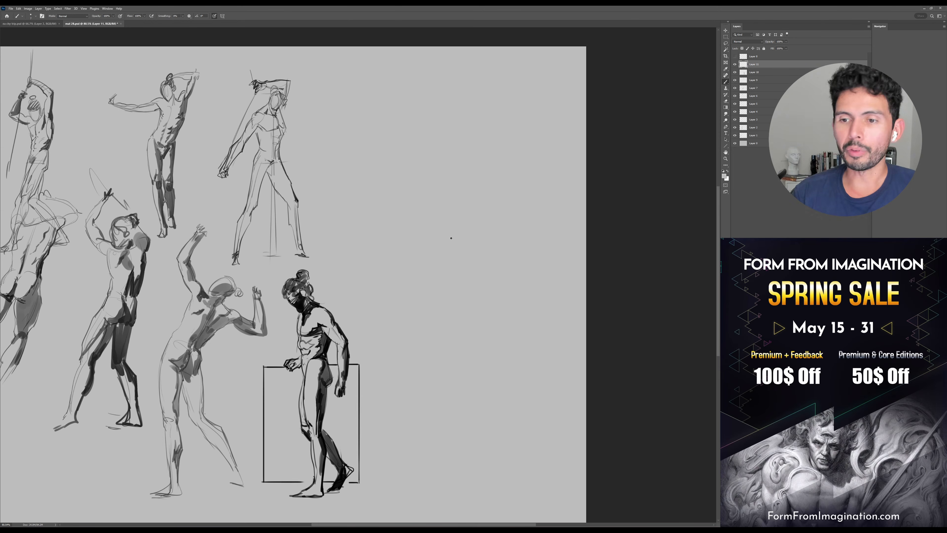
drag(446, 250, 452, 233)
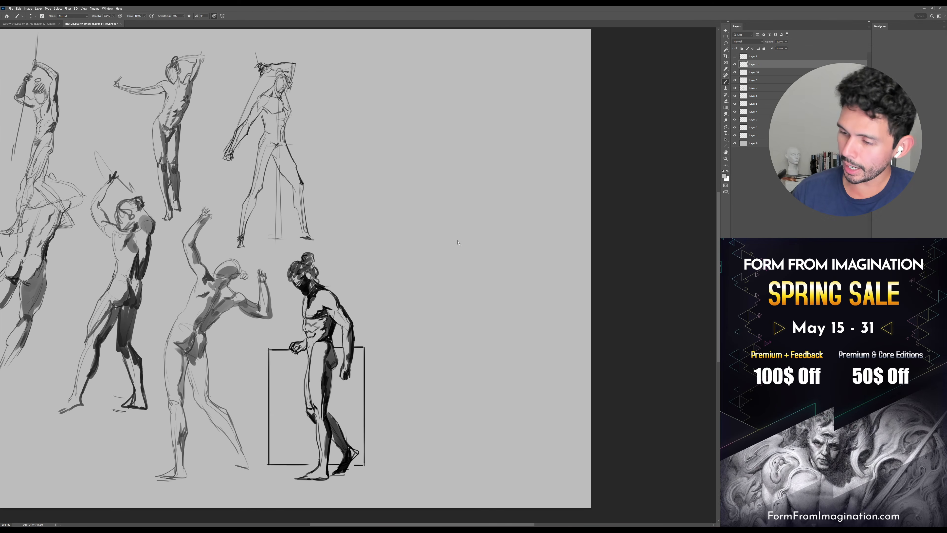
click(735, 64)
click(735, 73)
click(736, 73)
key(z)
mouse_move(431, 277)
mouse_down()
mouse_move(417, 279)
mouse_move(428, 320)
mouse_move(459, 255)
mouse_move(456, 350)
mouse_up()
key(b)
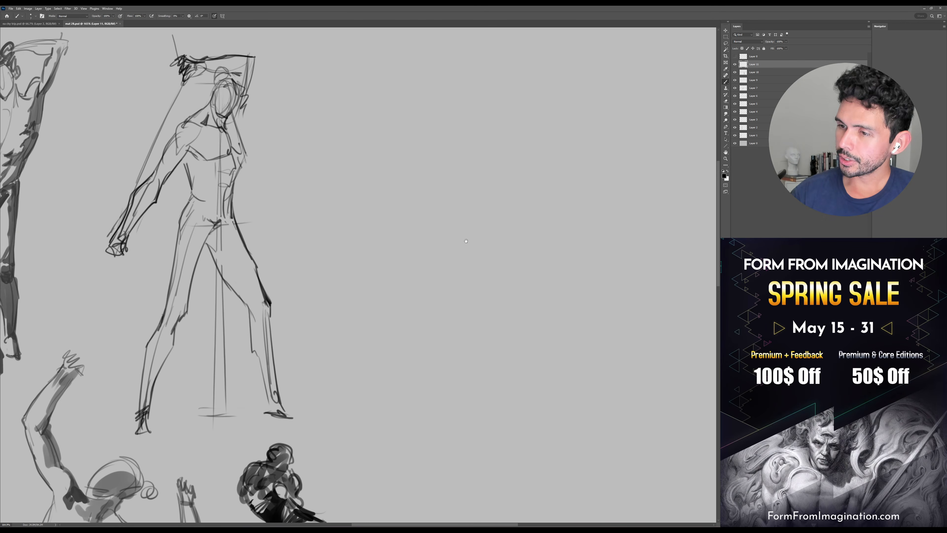
drag(467, 241, 463, 268)
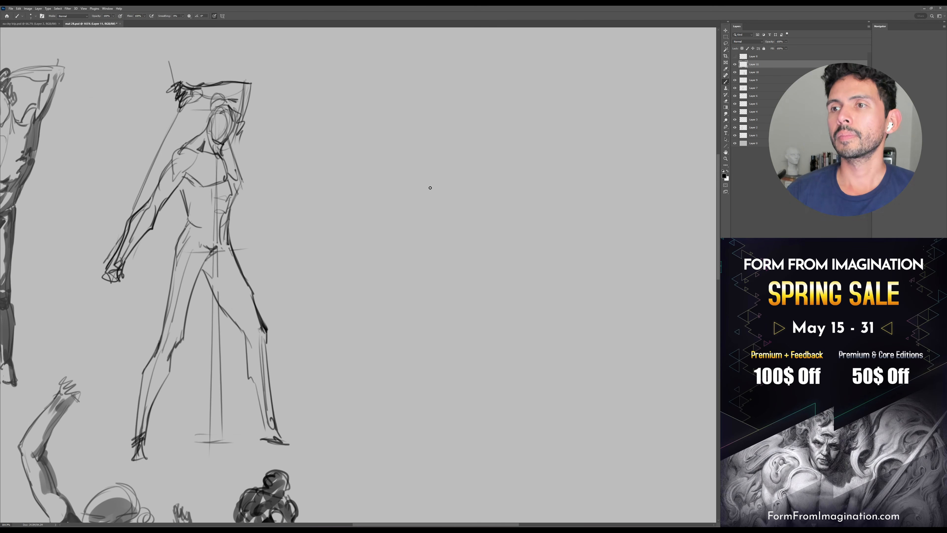
drag(446, 278, 439, 290)
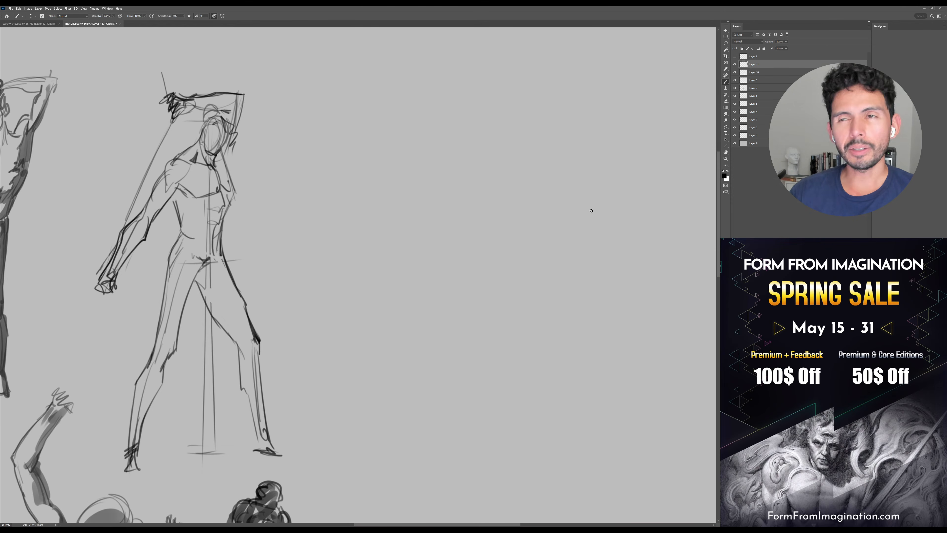
drag(607, 209, 601, 189)
alt+click(613, 183)
mouse_move(587, 230)
mouse_down()
mouse_move(562, 161)
mouse_move(565, 195)
mouse_move(593, 187)
mouse_up()
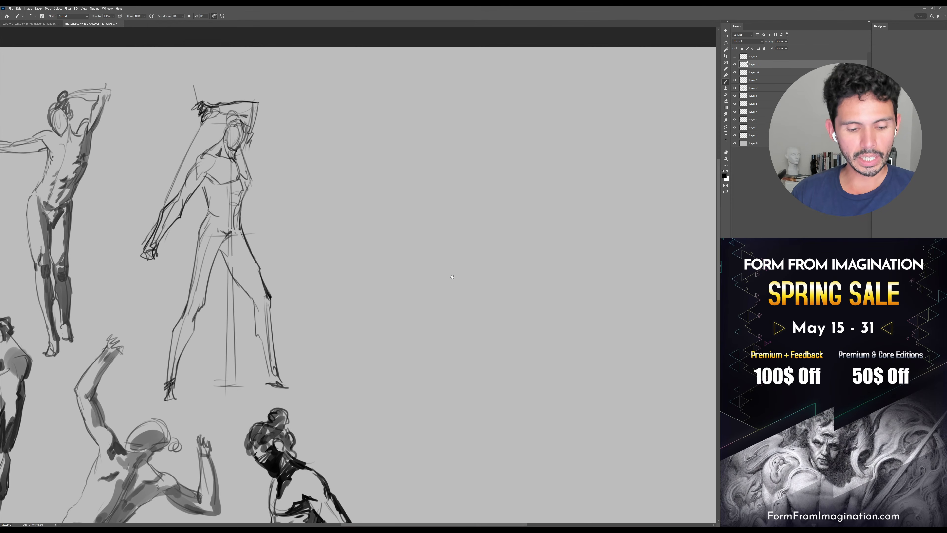
drag(453, 277, 562, 136)
drag(566, 197, 440, 278)
mouse_move(494, 213)
mouse_down()
mouse_move(483, 212)
mouse_move(518, 194)
mouse_move(511, 218)
mouse_move(503, 209)
mouse_move(522, 195)
mouse_up()
Draw a vertical guide line in the empty grey area with short marks at its ends and midpoint
key(b)
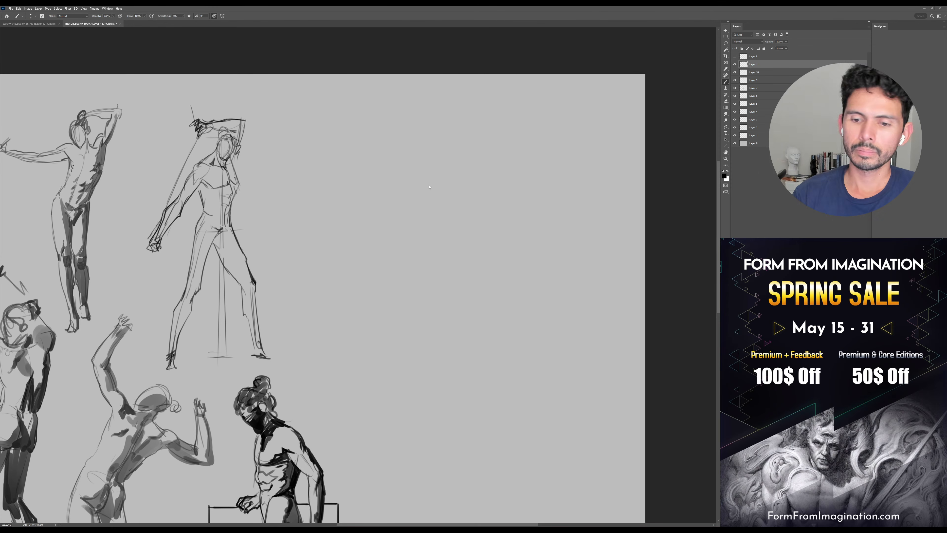
drag(429, 160, 476, 165)
mouse_move(460, 112)
mouse_down()
mouse_move(460, 371)
mouse_move(459, 109)
mouse_move(447, 412)
mouse_up()
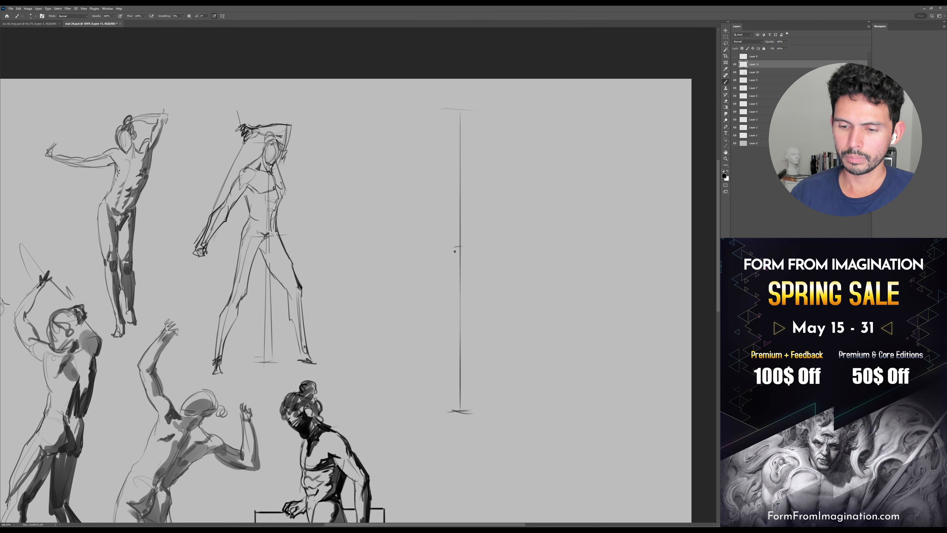
drag(454, 249, 466, 243)
Rough in the new figure's head, sloping shoulder line, both torso sides and the tilted pelvis line around the guide
mouse_move(450, 111)
mouse_down()
mouse_move(491, 224)
mouse_move(466, 144)
mouse_move(475, 159)
mouse_move(507, 172)
mouse_up()
scroll(481, 235, up, 1)
drag(446, 147, 447, 234)
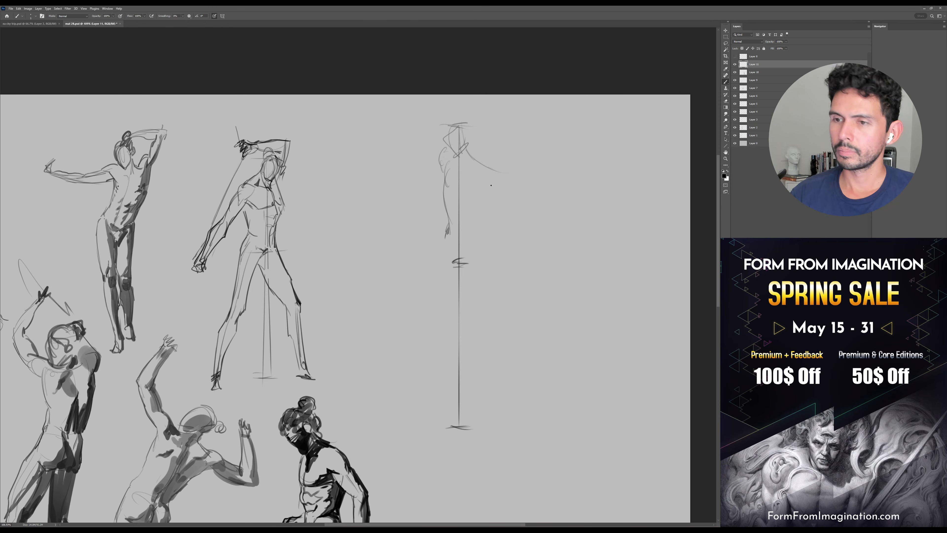
drag(488, 203, 480, 235)
mouse_move(499, 190)
mouse_down()
mouse_move(486, 242)
mouse_move(475, 224)
mouse_move(474, 255)
mouse_up()
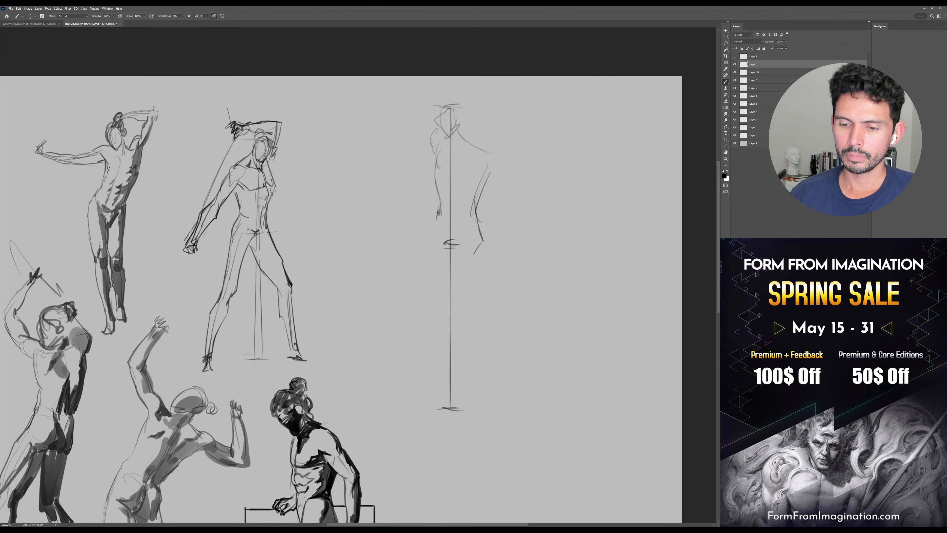
drag(427, 138, 511, 167)
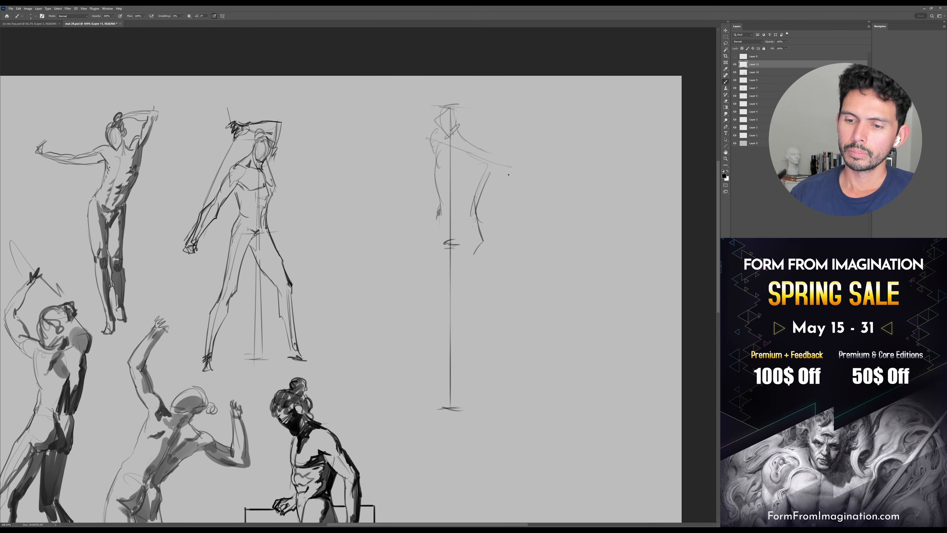
mouse_move(479, 206)
mouse_down()
mouse_move(485, 251)
mouse_move(496, 234)
mouse_up()
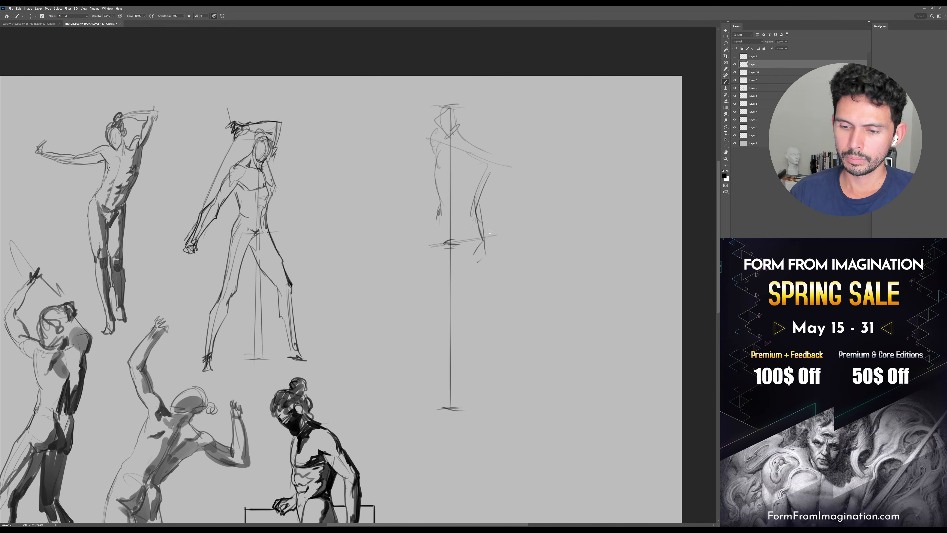
Rough in the raised bent leg with its foot tucked behind, and the standing leg's thigh
mouse_move(433, 238)
mouse_down()
mouse_move(403, 314)
mouse_move(450, 317)
mouse_up()
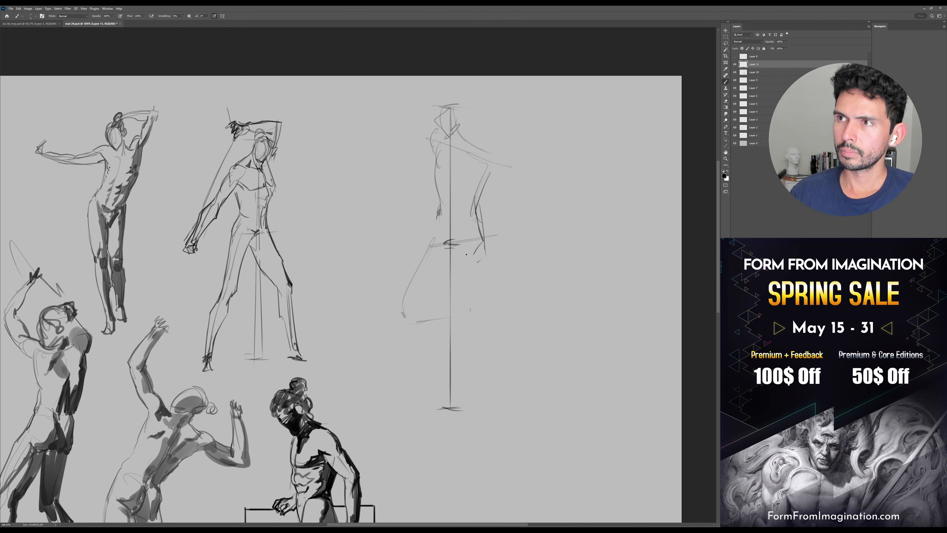
mouse_move(455, 248)
mouse_down()
mouse_move(456, 418)
mouse_move(440, 436)
mouse_up()
mouse_move(482, 268)
mouse_down()
mouse_move(470, 251)
mouse_move(441, 255)
mouse_move(439, 323)
mouse_move(456, 327)
mouse_up()
drag(473, 216, 456, 332)
drag(476, 246, 464, 295)
mouse_move(441, 253)
mouse_down()
mouse_move(410, 295)
mouse_move(425, 304)
mouse_move(445, 277)
mouse_move(442, 292)
mouse_up()
drag(475, 265, 476, 310)
Sketch the standing leg's knee, calf and foot at the base of the guide line
mouse_move(463, 299)
mouse_down()
mouse_move(459, 270)
mouse_move(441, 294)
mouse_up()
mouse_move(448, 290)
mouse_down()
mouse_move(452, 279)
mouse_move(438, 347)
mouse_up()
drag(438, 314, 427, 388)
mouse_move(459, 280)
mouse_down()
mouse_move(451, 382)
mouse_move(422, 391)
mouse_up()
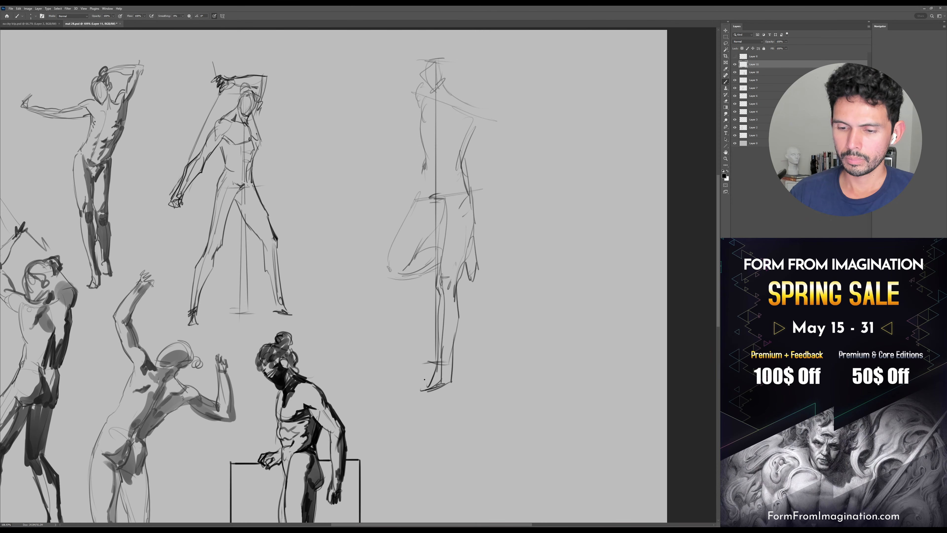
Draw the shoulder and bent arm down to the hand, and outline the lower edge of the chest
scroll(418, 211, up, 5)
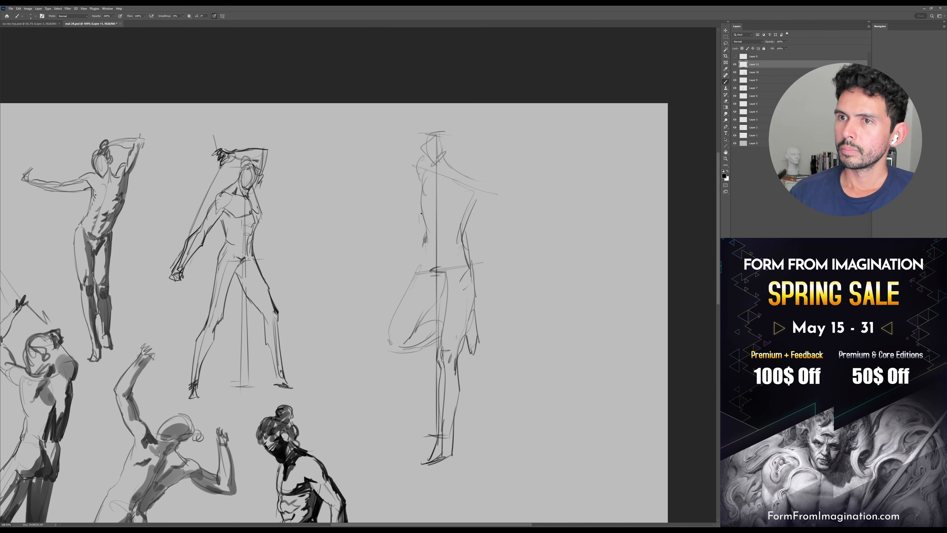
drag(430, 165, 420, 206)
mouse_move(446, 146)
mouse_down()
mouse_move(487, 176)
mouse_move(496, 216)
mouse_move(500, 208)
mouse_move(502, 258)
mouse_move(493, 272)
mouse_move(511, 273)
mouse_up()
drag(495, 208, 495, 266)
drag(506, 210, 498, 256)
mouse_move(445, 199)
mouse_down()
mouse_move(448, 219)
mouse_move(432, 228)
mouse_move(478, 221)
mouse_up()
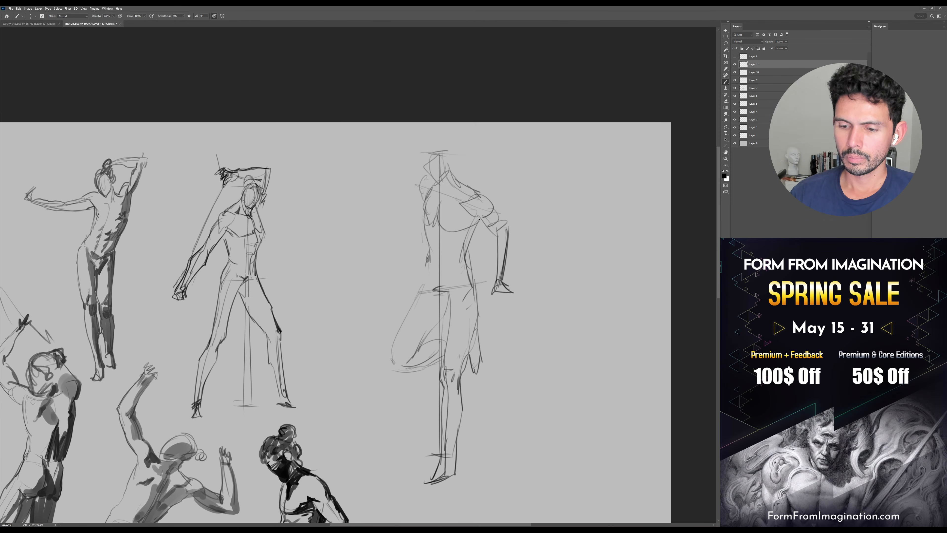
Add the abdomen's centre line and navel and reinforce the side contour of the torso beside the arm
drag(447, 254, 447, 225)
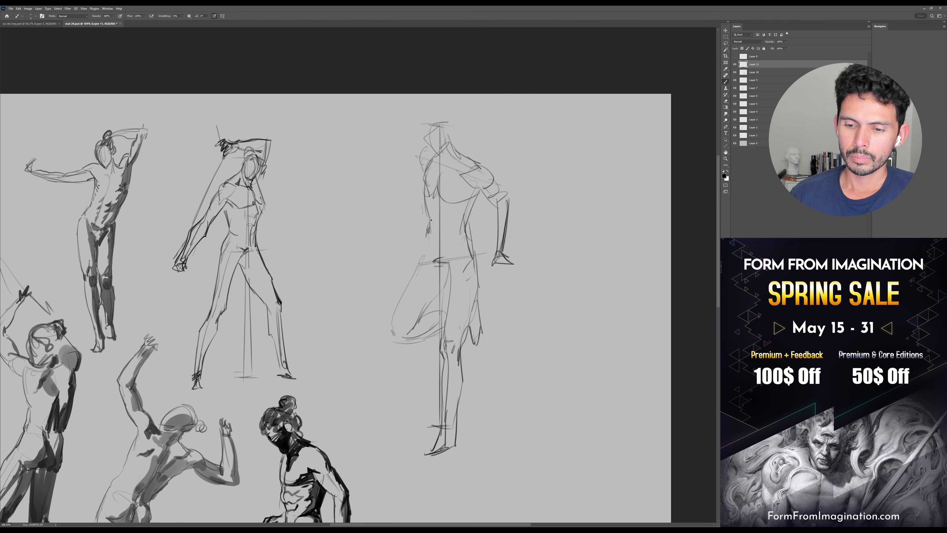
drag(439, 195, 436, 228)
drag(478, 201, 474, 242)
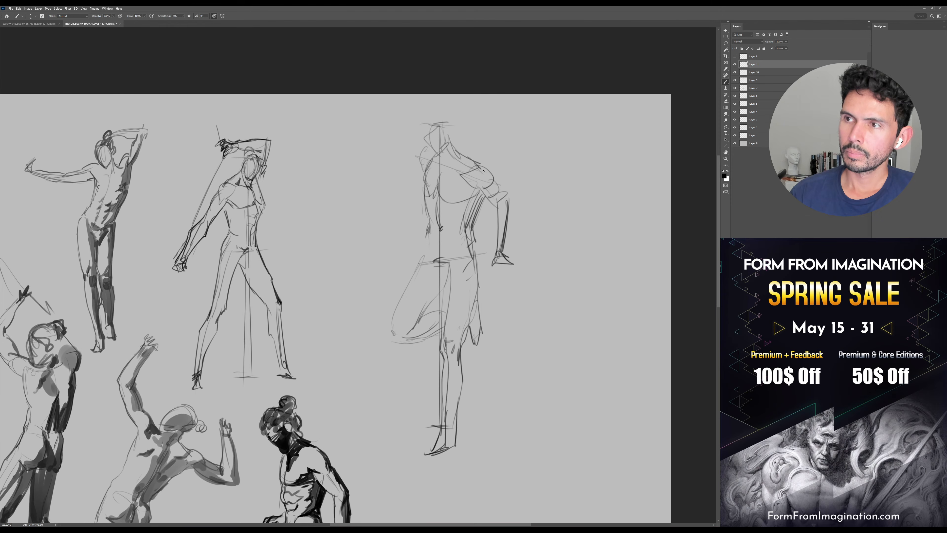
Shade the new figure's shoulder and upper arm with an enlarged brush
key(bracketright)
key(bracketright)
key(bracketright)
key(bracketright)
mouse_move(490, 172)
mouse_down()
mouse_move(449, 203)
mouse_move(466, 203)
mouse_move(458, 214)
mouse_move(467, 218)
mouse_move(481, 182)
mouse_move(495, 180)
mouse_move(482, 184)
mouse_move(480, 164)
mouse_move(497, 179)
mouse_move(494, 169)
mouse_move(512, 204)
mouse_move(496, 190)
mouse_move(499, 237)
mouse_up()
Fill the new figure's forearm and clenched hand with solid dark shadow, adjusting the brush size
key(bracketright)
key(bracketright)
key(bracketright)
key(bracketright)
key(bracketright)
key(bracketright)
key(bracketleft)
key(bracketleft)
key(bracketleft)
key(bracketleft)
key(bracketleft)
drag(513, 188, 506, 237)
drag(502, 192, 503, 244)
mouse_move(531, 215)
mouse_down()
mouse_move(553, 176)
mouse_move(515, 210)
mouse_move(519, 220)
mouse_move(536, 219)
mouse_up()
Refine the shaded arm and fist with a smaller brush, trimming stray edges with the Eraser
key(bracketleft)
key(bracketleft)
drag(561, 157, 559, 177)
key(e)
mouse_move(535, 217)
mouse_down()
mouse_move(533, 247)
mouse_move(510, 236)
mouse_move(534, 236)
mouse_move(510, 236)
mouse_move(522, 242)
mouse_up()
key(b)
drag(513, 187, 502, 187)
drag(564, 141, 546, 148)
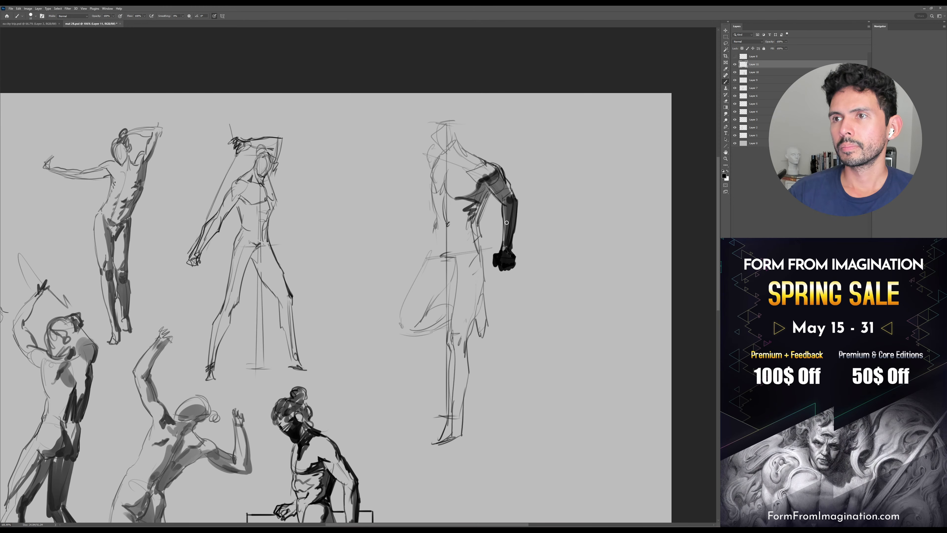
Strengthen the far contour of the torso and the outer outline of the raised bent thigh
scroll(506, 223, down, 1)
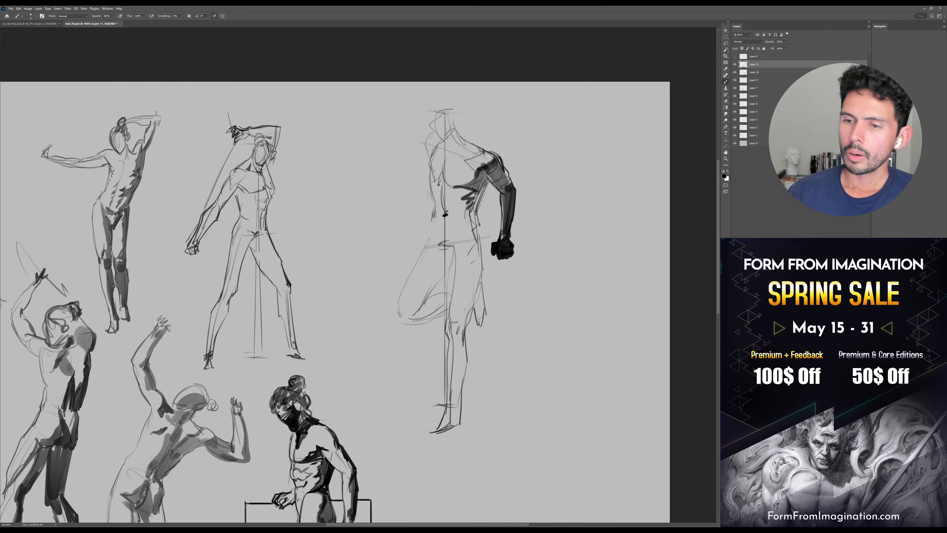
drag(432, 179, 435, 213)
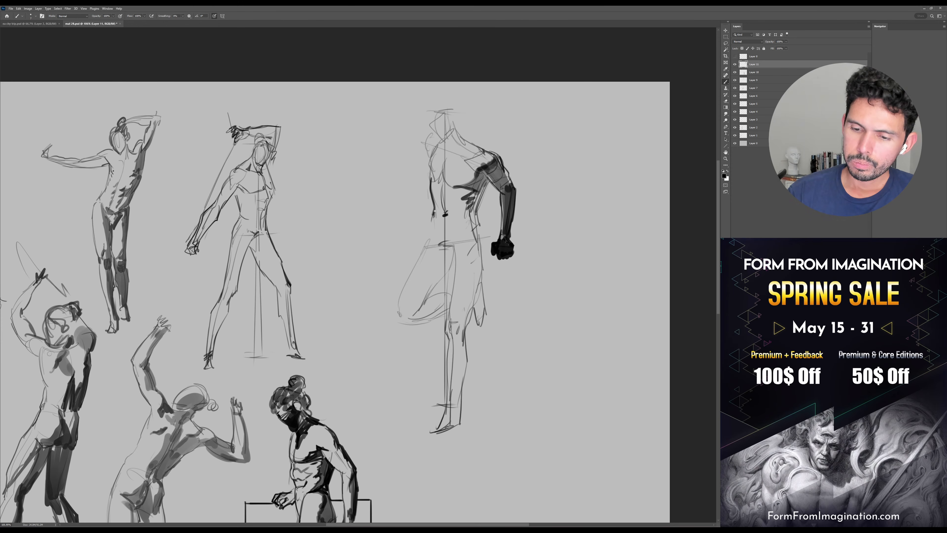
scroll(439, 168, down, 1)
mouse_move(431, 195)
mouse_down()
mouse_move(449, 231)
mouse_move(477, 199)
mouse_move(428, 212)
mouse_move(417, 241)
mouse_move(433, 198)
mouse_move(407, 272)
mouse_up()
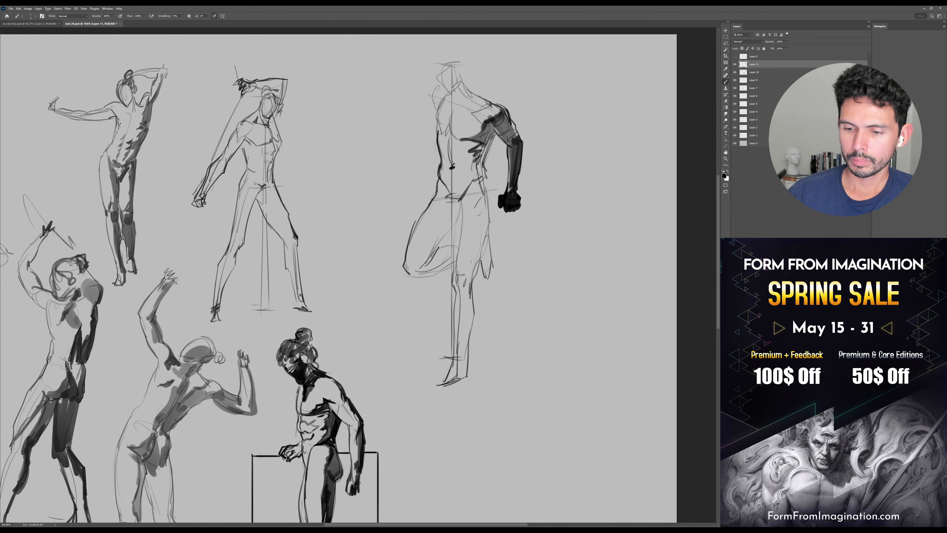
Strengthen the standing leg's contours from hip to foot and save the document
drag(460, 203, 453, 268)
mouse_move(486, 186)
mouse_down()
mouse_move(482, 172)
mouse_move(469, 268)
mouse_move(467, 241)
mouse_move(449, 262)
mouse_move(462, 245)
mouse_up()
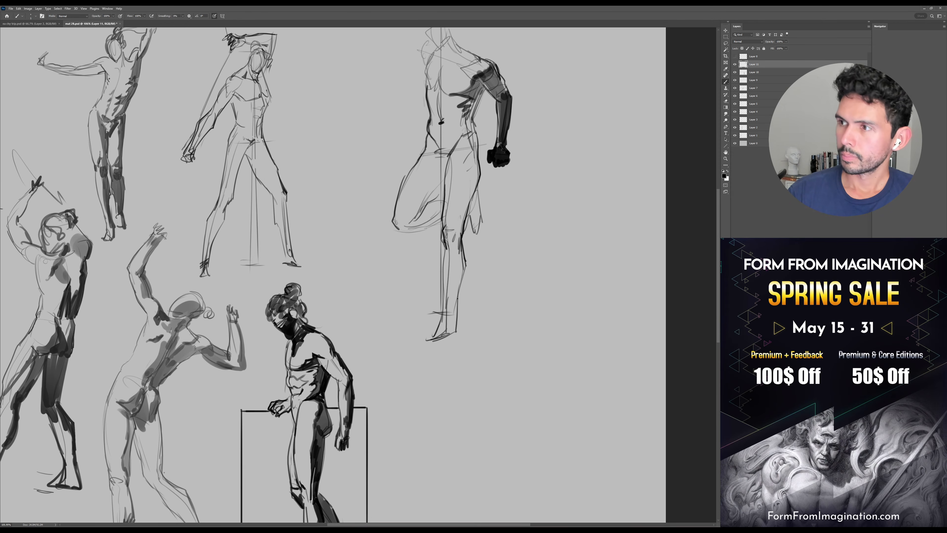
drag(461, 282, 448, 310)
mouse_move(433, 271)
mouse_down()
mouse_move(429, 347)
mouse_move(448, 319)
mouse_move(439, 352)
mouse_move(438, 338)
mouse_move(454, 358)
mouse_up()
key(ctrl+s)
Define the far side of the chest and draw the rounded skull and face outline of the tilted head
mouse_move(487, 266)
mouse_down()
mouse_move(478, 251)
mouse_move(478, 272)
mouse_up()
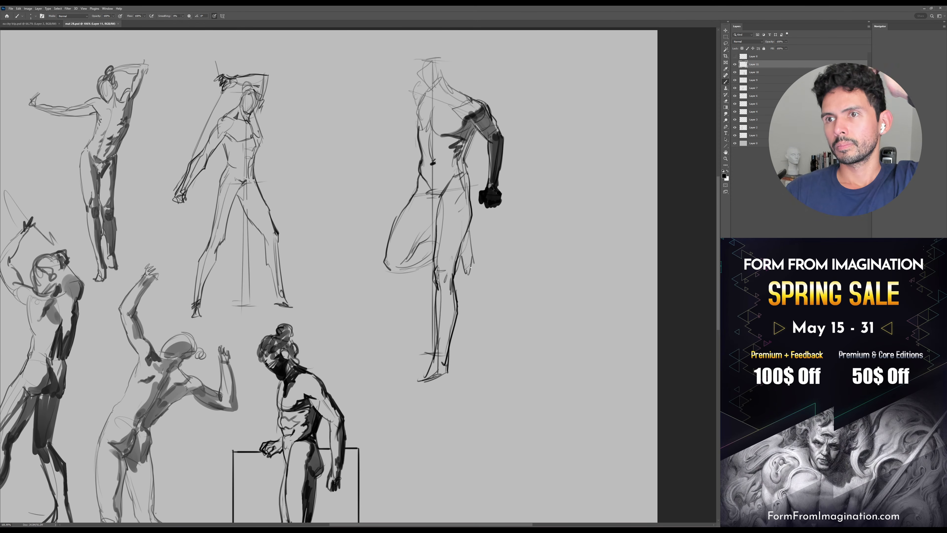
drag(484, 267, 482, 274)
drag(473, 221, 476, 258)
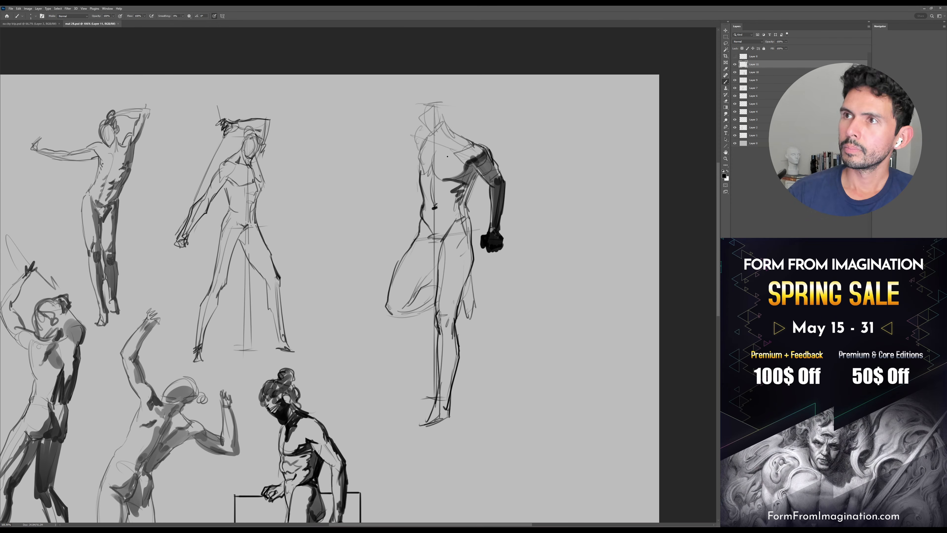
drag(434, 158, 422, 171)
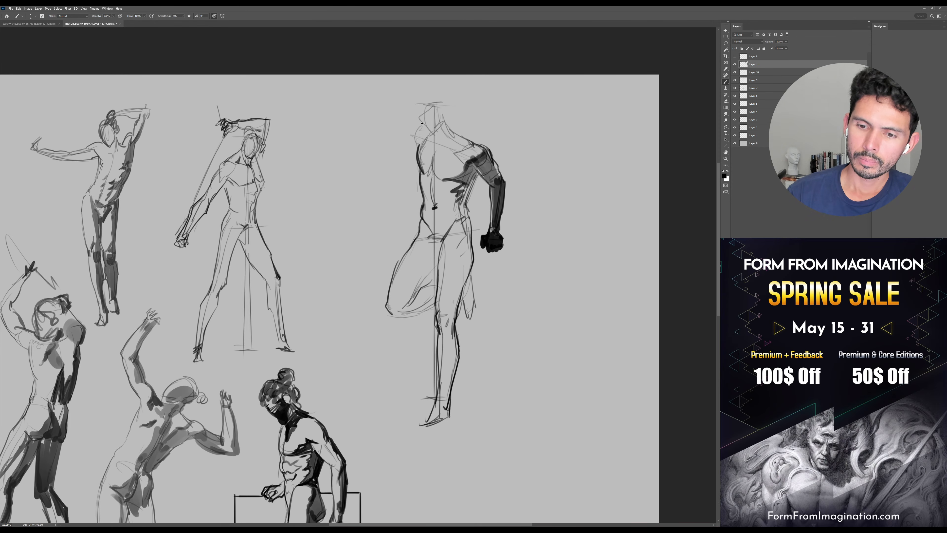
mouse_move(462, 99)
mouse_down()
mouse_move(459, 151)
mouse_move(480, 163)
mouse_move(451, 140)
mouse_move(436, 155)
mouse_move(418, 118)
mouse_move(450, 132)
mouse_move(448, 122)
mouse_up()
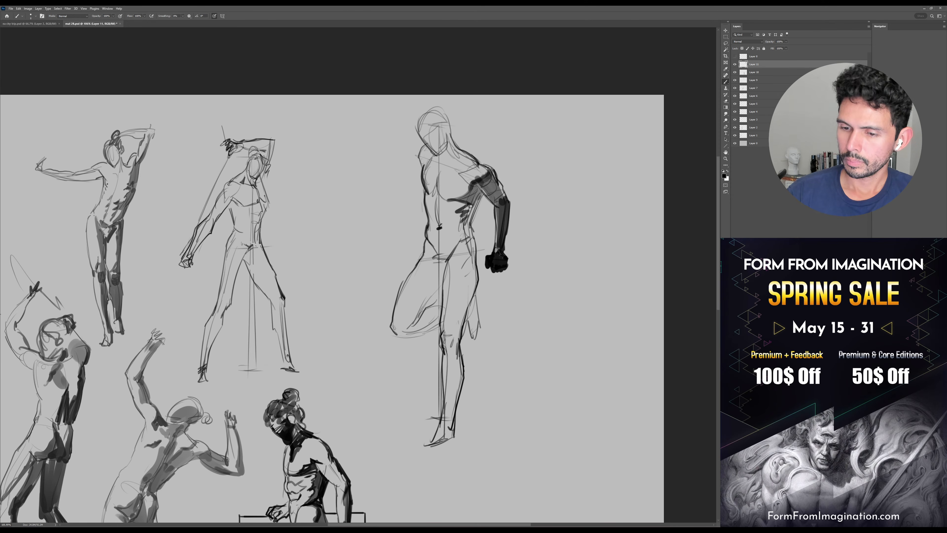
Shade the side of the torso beneath the arm down to the waist with dark strokes, adjusting the brush size
mouse_move(485, 192)
mouse_down()
mouse_move(473, 235)
mouse_move(475, 209)
mouse_move(454, 224)
mouse_move(468, 237)
mouse_move(457, 212)
mouse_move(491, 205)
mouse_up()
key(bracketright)
key(bracketright)
key(bracketright)
key(bracketright)
key(bracketright)
key(bracketright)
key(bracketright)
key(bracketright)
key(bracketright)
key(bracketright)
key(bracketleft)
key(bracketleft)
key(bracketleft)
key(bracketleft)
key(bracketleft)
key(bracketleft)
key(bracketleft)
key(bracketleft)
key(bracketleft)
key(e)
key(b)
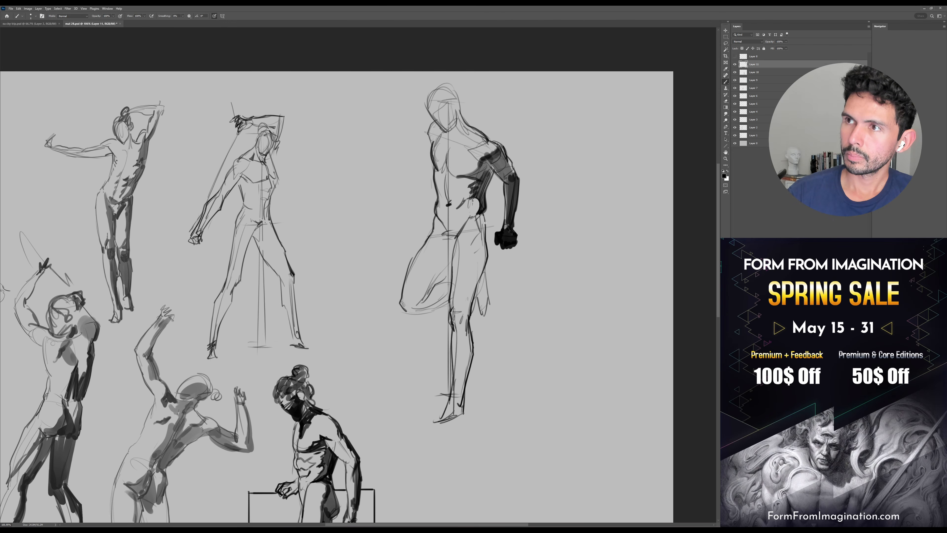
Shade the outer side of the standing figure's hip and thigh down to the knee with dark strokes, adjusting the brush size
drag(486, 214, 485, 271)
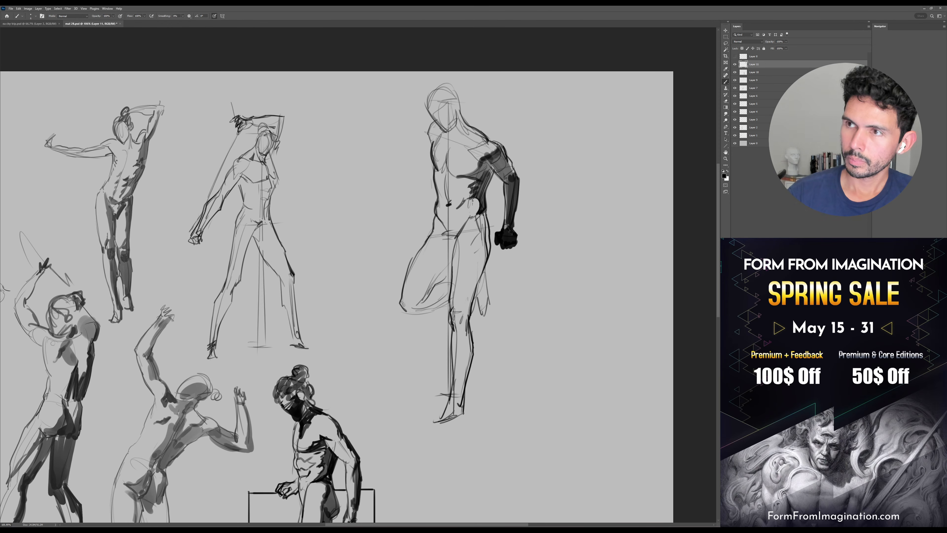
mouse_move(478, 214)
mouse_down()
mouse_move(486, 264)
mouse_move(499, 250)
mouse_up()
key(z)
mouse_move(499, 250)
mouse_down()
mouse_move(488, 218)
mouse_move(468, 222)
mouse_move(459, 265)
mouse_up()
key(])
mouse_move(470, 227)
mouse_down()
mouse_move(462, 265)
mouse_move(470, 252)
mouse_up()
mouse_move(473, 239)
mouse_down()
mouse_move(474, 205)
mouse_move(461, 243)
mouse_move(451, 236)
mouse_up()
key(])
key([)
key([)
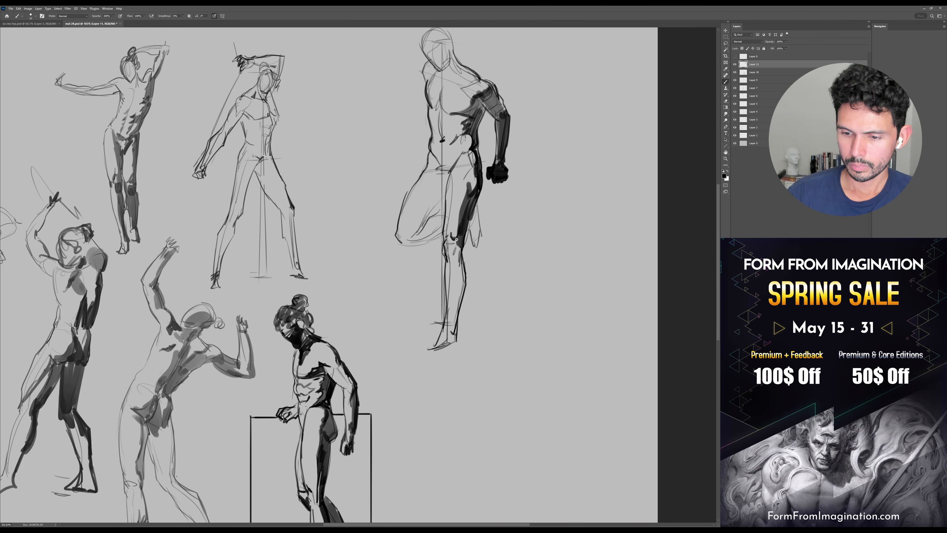
Shade the knee and the outer side of the supporting lower leg down to the ankle
drag(456, 263, 469, 241)
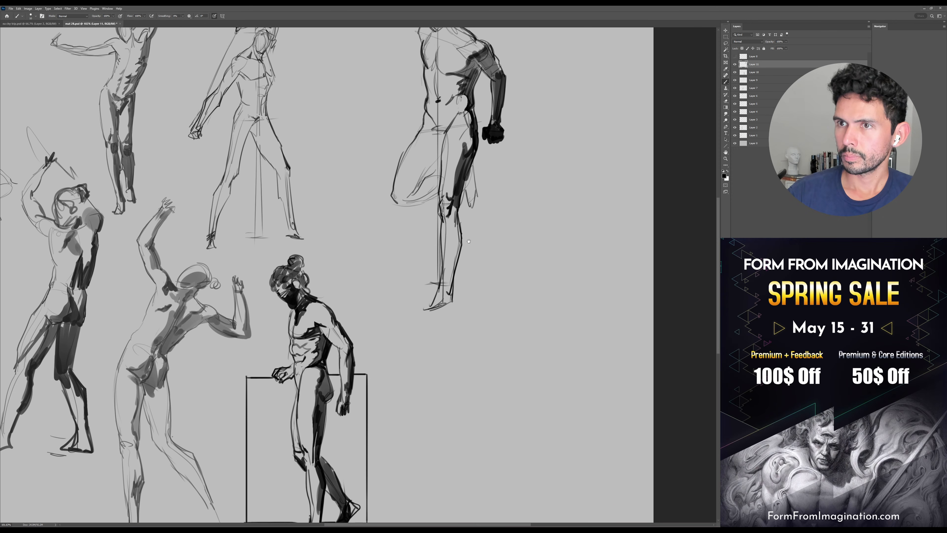
drag(461, 205, 464, 236)
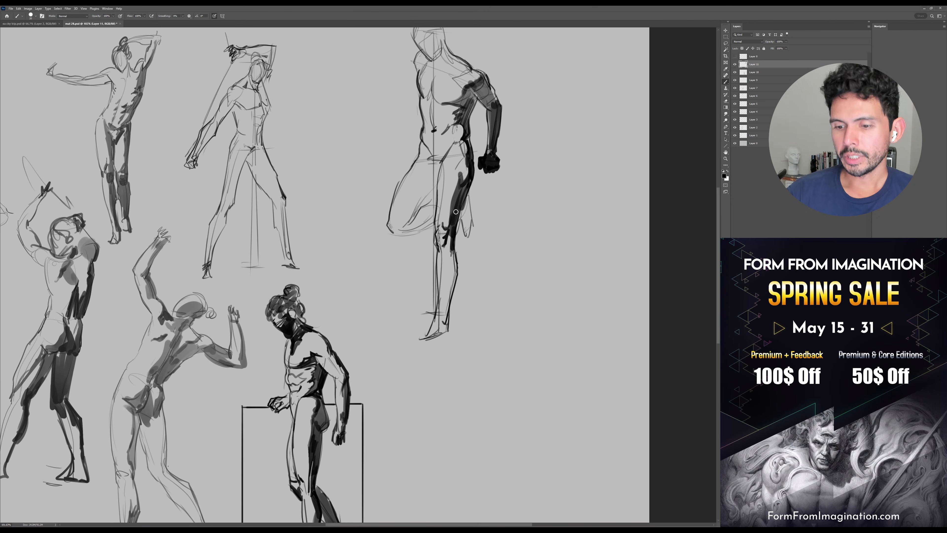
drag(454, 239, 457, 290)
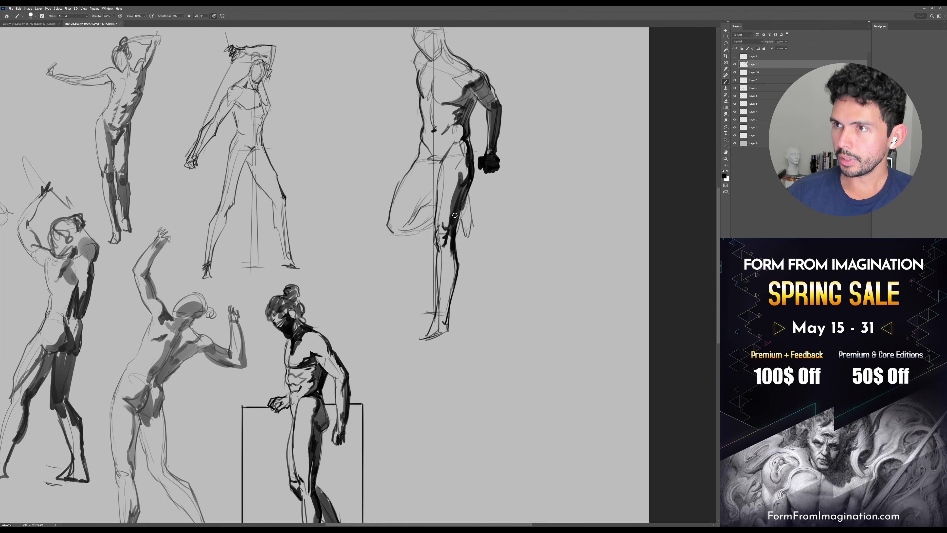
mouse_move(448, 253)
mouse_down()
mouse_move(441, 318)
mouse_move(454, 283)
mouse_move(441, 317)
mouse_move(437, 304)
mouse_up()
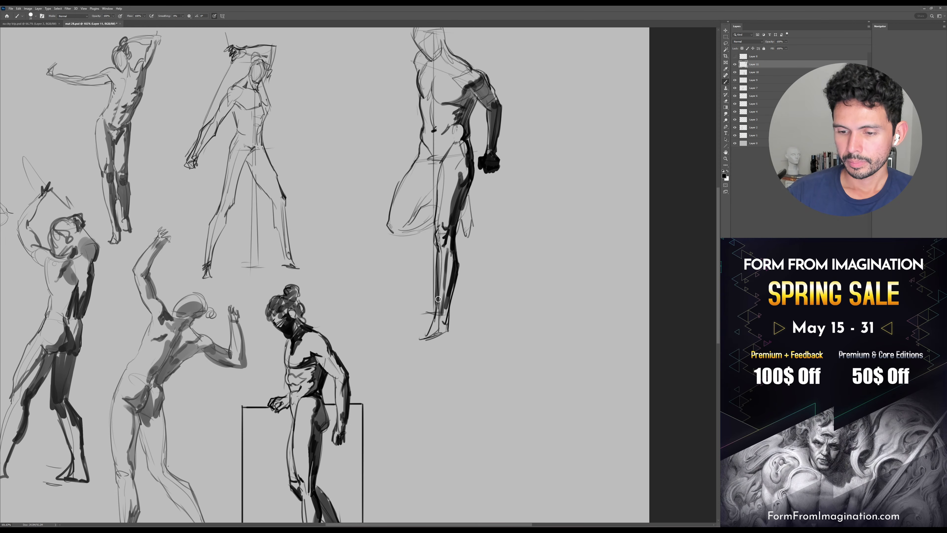
scroll(437, 304, up, 3)
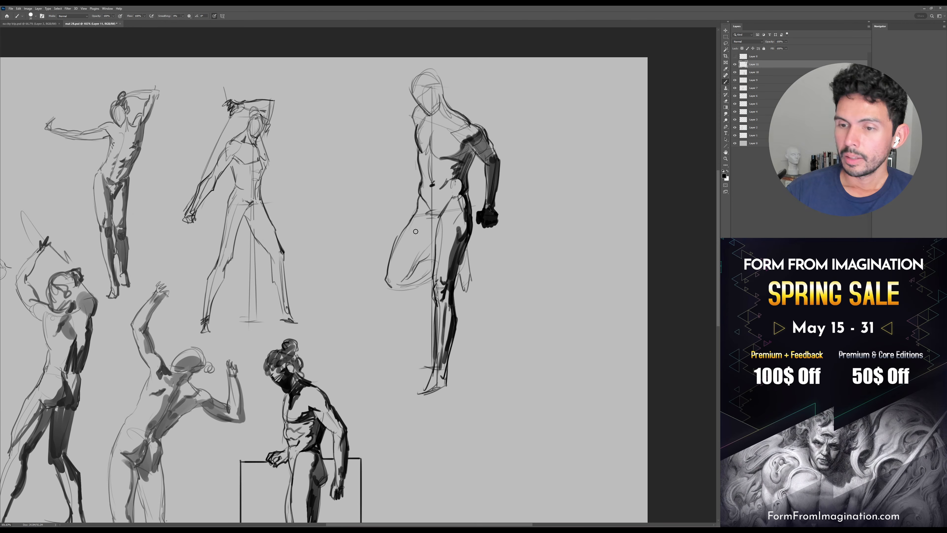
Shade the underside and knee of the raised bent thigh and darken the groin area
drag(417, 225, 400, 283)
mouse_move(401, 282)
mouse_down()
mouse_move(428, 253)
mouse_move(413, 265)
mouse_up()
mouse_move(434, 223)
mouse_down()
mouse_move(432, 249)
mouse_move(388, 288)
mouse_move(432, 271)
mouse_move(436, 255)
mouse_move(434, 277)
mouse_up()
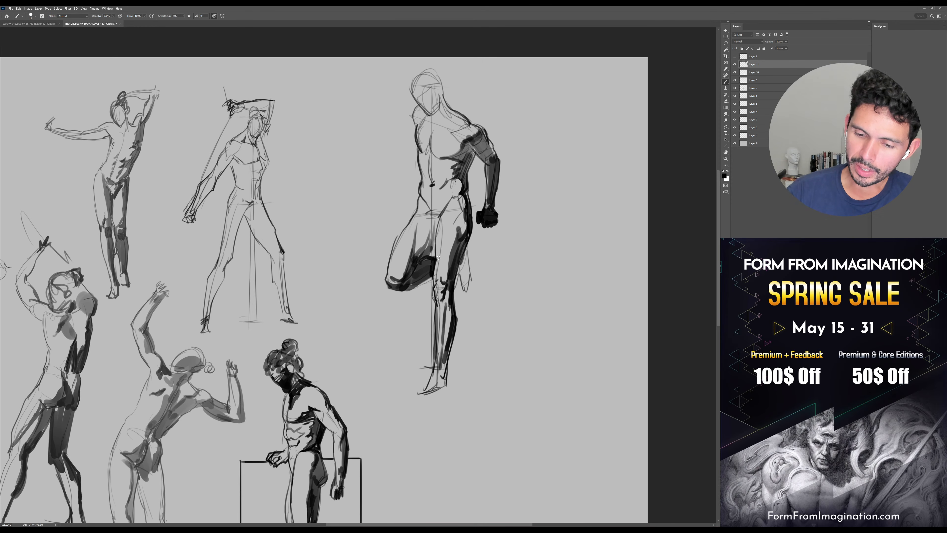
drag(437, 230, 436, 258)
mouse_move(434, 211)
mouse_down()
mouse_move(433, 204)
mouse_move(440, 209)
mouse_move(432, 214)
mouse_up()
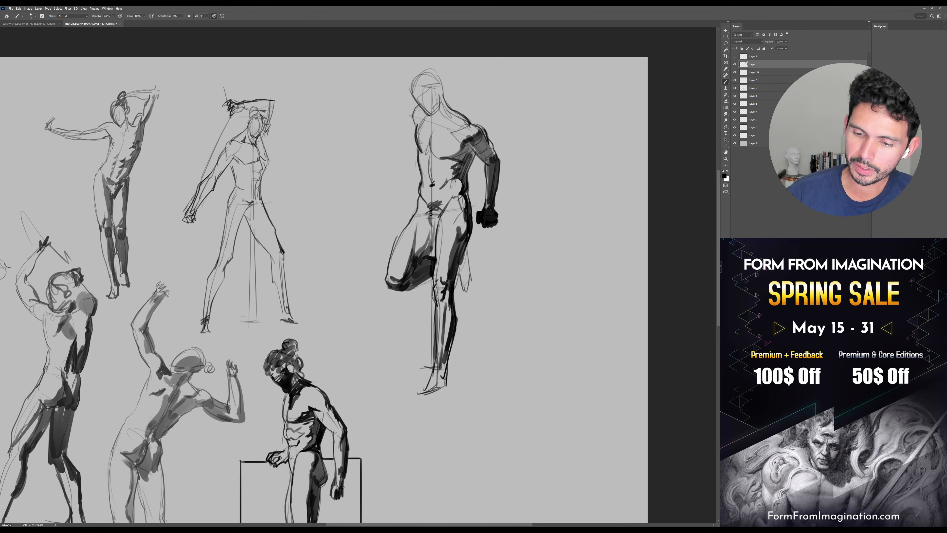
Fill the head, face and neck of the one-legged figure with dark shading using a larger brush
drag(519, 158, 508, 223)
mouse_move(466, 179)
mouse_down()
mouse_move(487, 200)
mouse_move(492, 232)
mouse_up()
key(bracketright)
key(bracketright)
key(bracketright)
mouse_move(424, 174)
mouse_down()
mouse_move(461, 197)
mouse_move(436, 169)
mouse_move(467, 204)
mouse_move(481, 192)
mouse_move(445, 161)
mouse_move(434, 170)
mouse_move(438, 149)
mouse_move(416, 158)
mouse_move(418, 147)
mouse_move(433, 152)
mouse_move(424, 157)
mouse_move(433, 147)
mouse_up()
key(bracketleft)
key(bracketleft)
drag(571, 303, 575, 257)
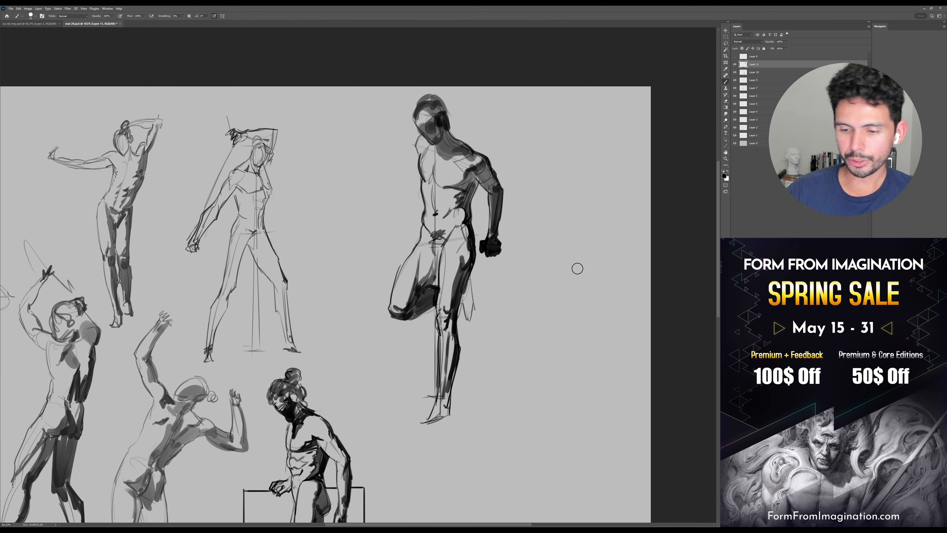
Scale down the one-legged figure, transform a lassoed part of the standing leg, and deselect
key(ctrl+t)
drag(504, 93, 485, 146)
mouse_move(457, 262)
mouse_down()
mouse_move(464, 236)
mouse_move(429, 193)
mouse_move(388, 197)
mouse_move(343, 283)
mouse_move(378, 368)
mouse_move(434, 286)
mouse_move(436, 201)
mouse_up()
key(Return)
key(l)
key(ctrl+t)
drag(395, 380, 395, 391)
key(Return)
key(ctrl+d)
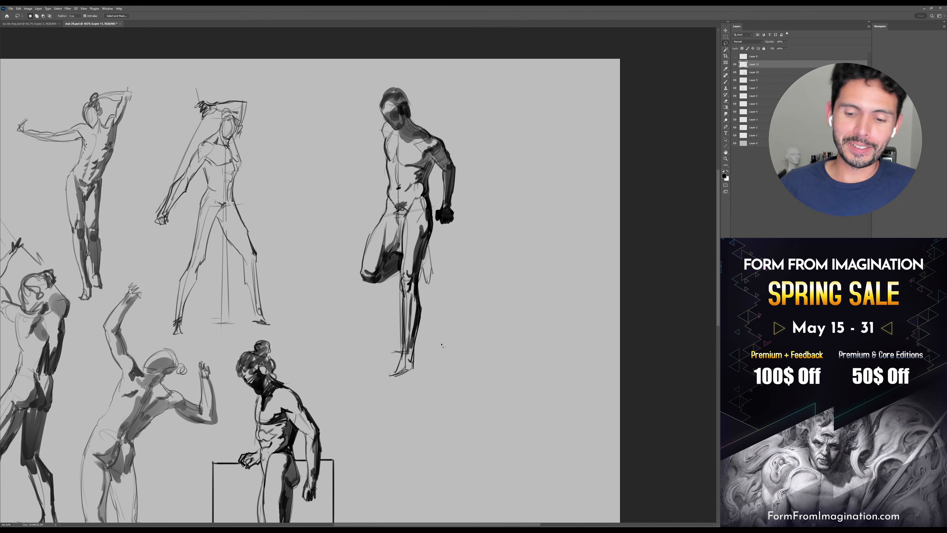
Shade the folded lower leg and foot showing behind the standing leg with a larger brush
key(b)
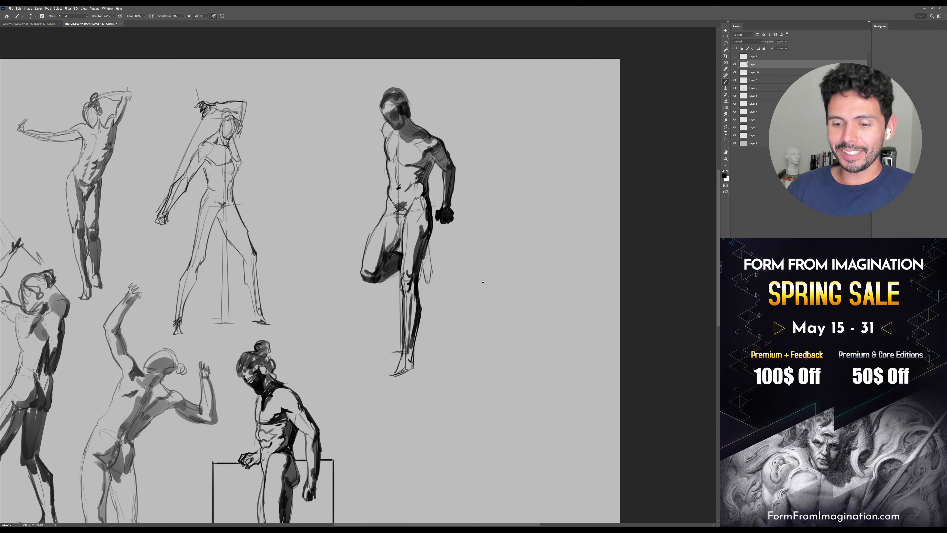
key(bracketright)
key(bracketright)
key(bracketright)
mouse_move(425, 264)
mouse_down()
mouse_move(428, 277)
mouse_move(427, 254)
mouse_up()
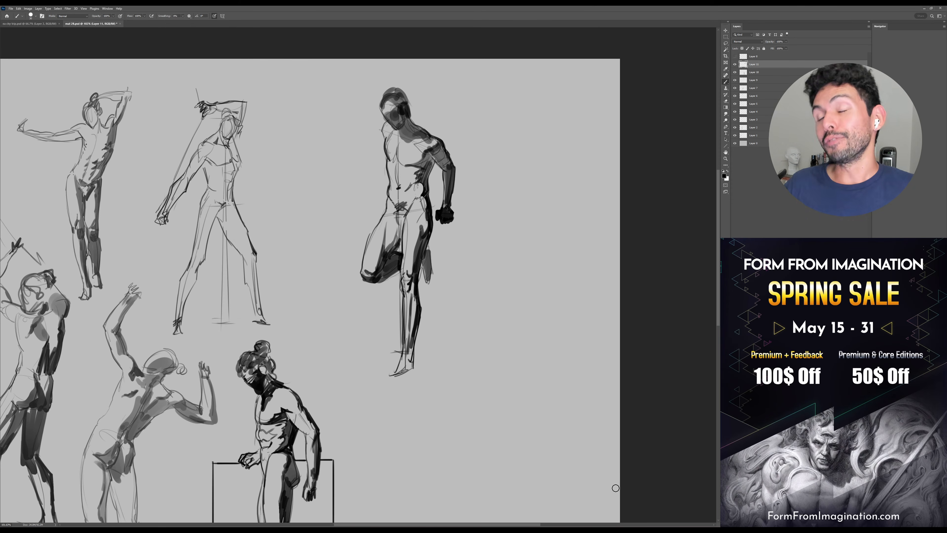
key(bracketright)
drag(427, 246, 429, 269)
Redefine the standing foot's outline from ankle to toes with dark strokes using a smaller brush
key(bracketleft)
key(bracketleft)
key(bracketleft)
key(bracketleft)
drag(402, 355, 380, 378)
mouse_move(380, 378)
mouse_down()
mouse_move(412, 360)
mouse_move(378, 378)
mouse_up()
drag(378, 379, 405, 374)
Move the one-legged figure closer to the neighbouring wide-stance pose to free space on the canvas
drag(463, 316, 458, 334)
key(v)
drag(425, 301, 361, 286)
drag(403, 321, 372, 292)
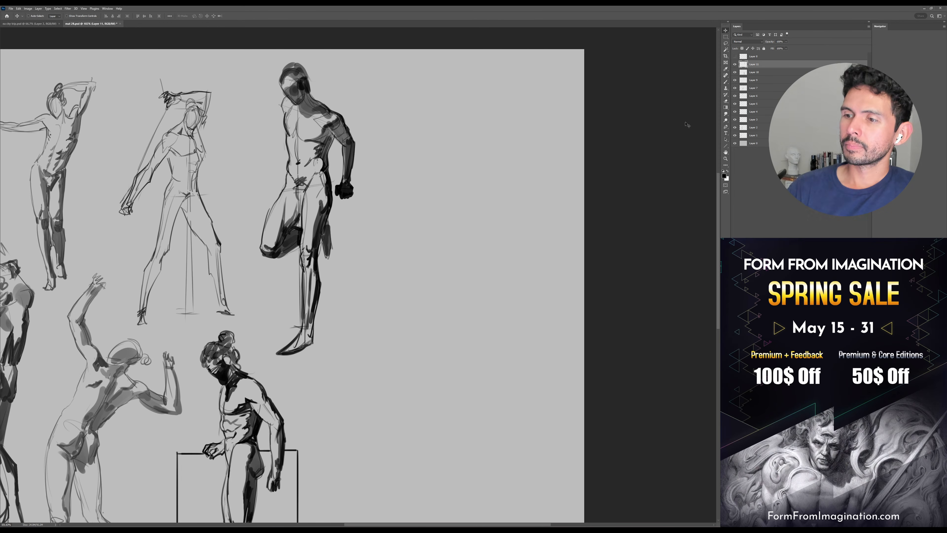
Create a new layer for the next pose and check the layer beneath by toggling its visibility
key(ctrl+shift+alt+n)
drag(510, 269, 529, 251)
key(b)
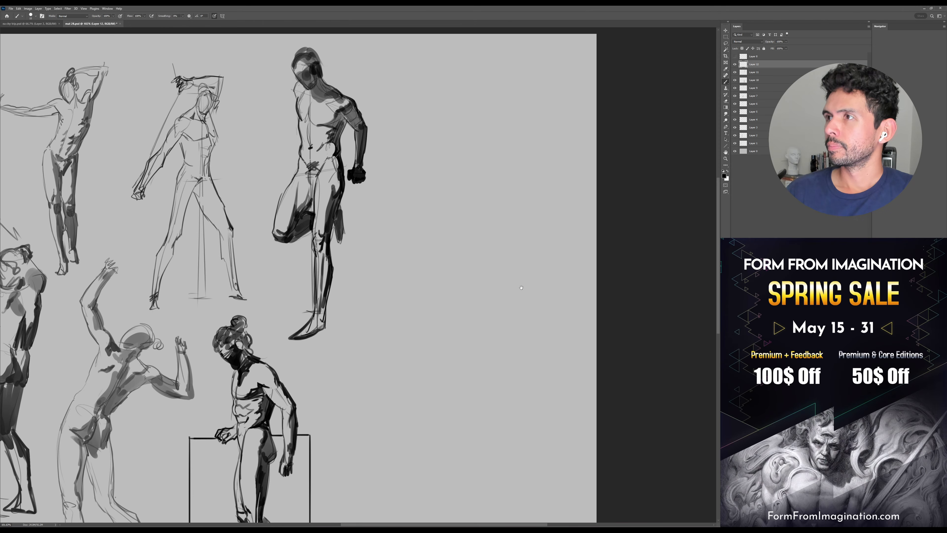
scroll(530, 254, down, 2)
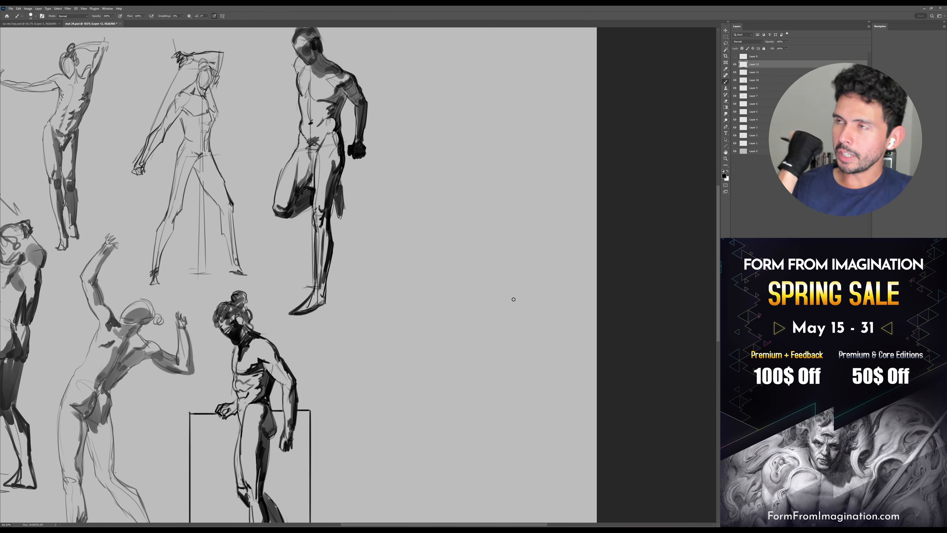
scroll(539, 242, up, 1)
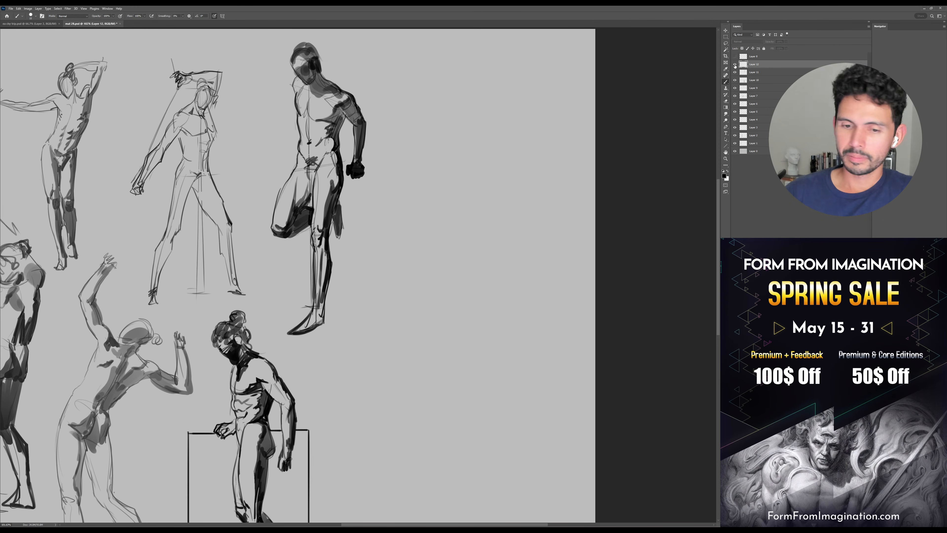
click(735, 72)
click(735, 73)
drag(578, 275, 587, 290)
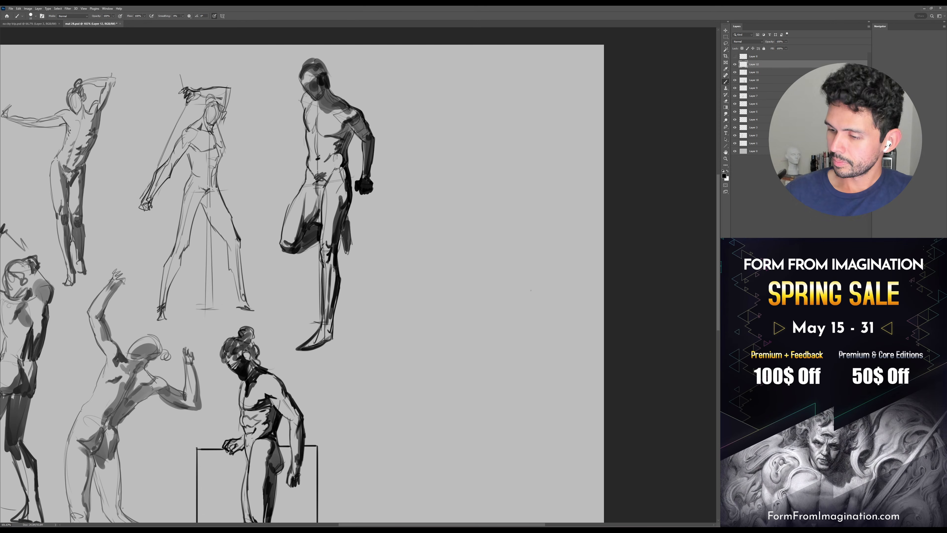
Sketch the curved back, rib cage and shoulder of a forward-bending figure in the empty canvas area
mouse_move(460, 140)
mouse_down()
mouse_move(500, 109)
mouse_move(468, 121)
mouse_move(500, 97)
mouse_move(500, 113)
mouse_move(463, 131)
mouse_move(513, 117)
mouse_move(489, 119)
mouse_move(463, 165)
mouse_up()
key(ctrl+z)
key(e)
key(b)
drag(508, 128, 492, 168)
drag(484, 174, 462, 171)
mouse_move(496, 109)
mouse_down()
mouse_move(458, 147)
mouse_move(456, 173)
mouse_move(474, 132)
mouse_up()
mouse_move(454, 178)
mouse_down()
mouse_move(471, 202)
mouse_move(503, 182)
mouse_move(481, 212)
mouse_move(510, 173)
mouse_move(504, 161)
mouse_move(517, 153)
mouse_move(518, 166)
mouse_up()
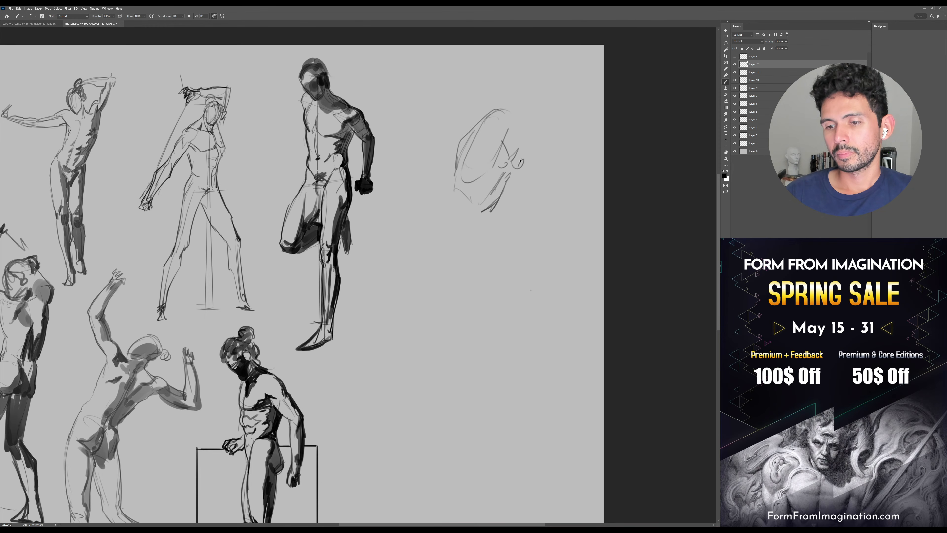
Add a line for the arm reaching downward and forward, and scale down the torso sketch
mouse_move(490, 112)
mouse_down()
mouse_move(523, 111)
mouse_move(520, 134)
mouse_move(565, 208)
mouse_up()
key(ctrl+t)
drag(568, 291, 537, 238)
key(Return)
drag(550, 200, 546, 165)
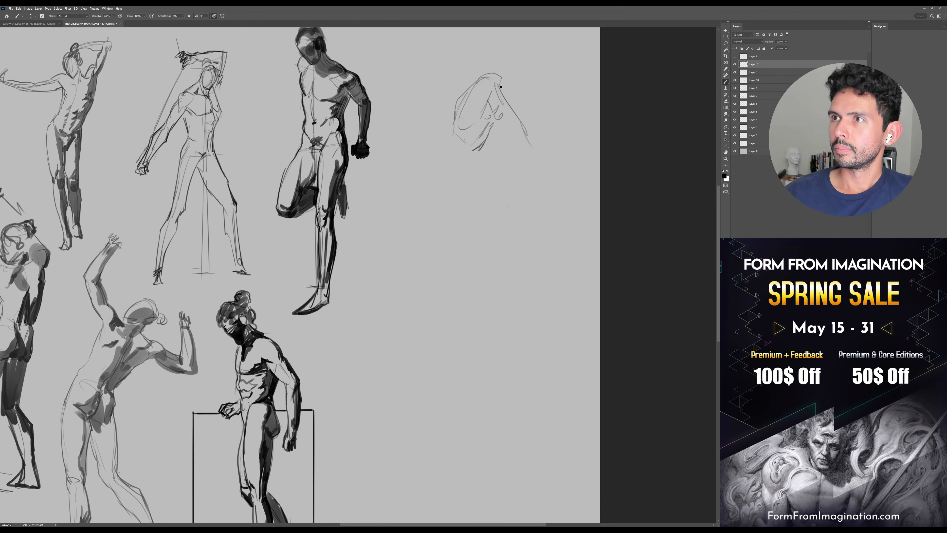
Draw the near arm reaching forward from shoulder to hand and outline the bowed head
drag(497, 88, 552, 164)
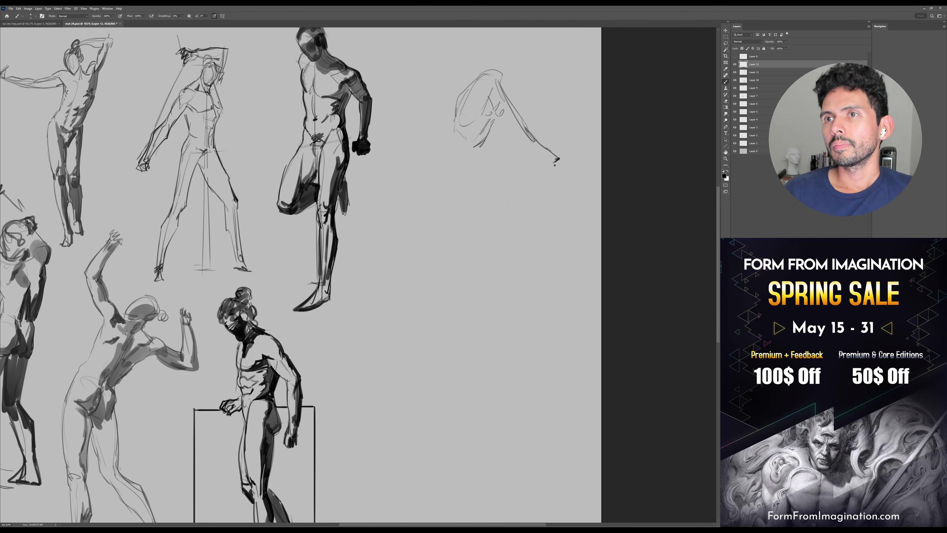
drag(501, 73, 528, 125)
mouse_move(516, 91)
mouse_down()
mouse_move(516, 136)
mouse_move(512, 111)
mouse_up()
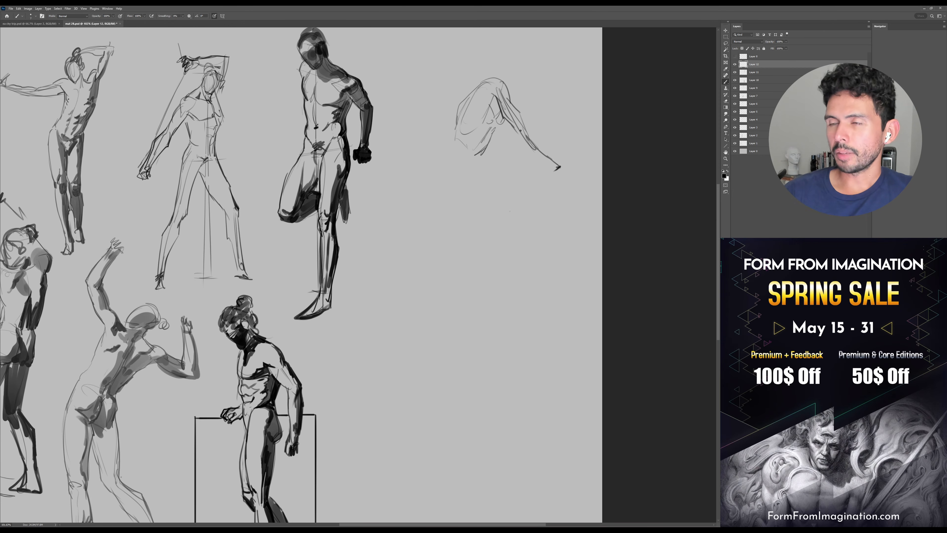
drag(509, 122, 527, 137)
mouse_move(509, 97)
mouse_down()
mouse_move(545, 158)
mouse_move(541, 145)
mouse_move(558, 161)
mouse_up()
drag(531, 152, 547, 161)
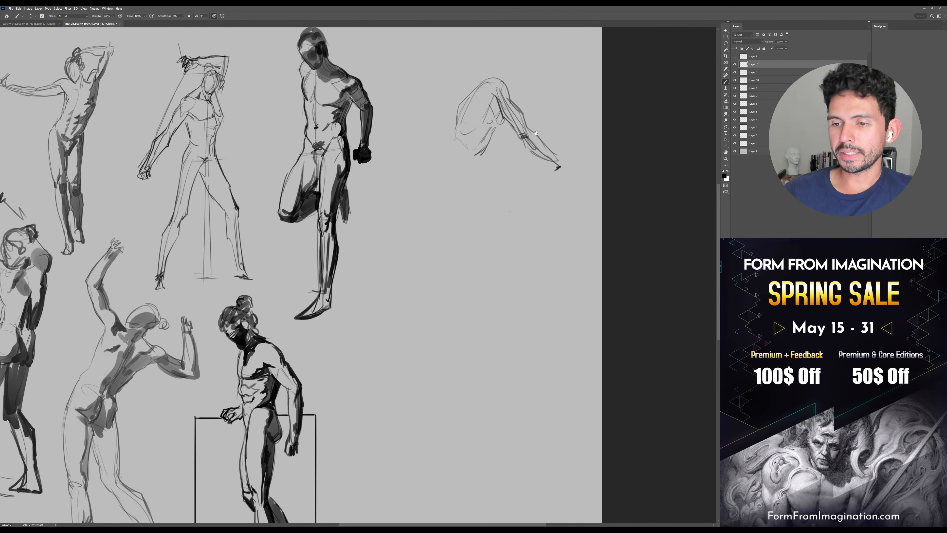
drag(529, 119, 550, 141)
mouse_move(524, 97)
mouse_down()
mouse_move(536, 87)
mouse_move(534, 114)
mouse_up()
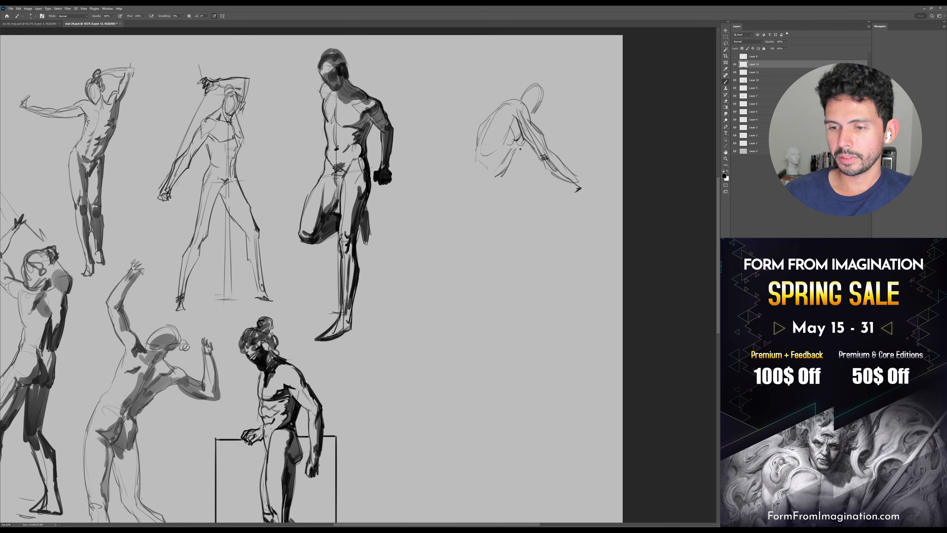
Redraw the back contour and belly down to the waist and add the far arm stretched forward
drag(492, 113, 469, 178)
mouse_move(495, 110)
mouse_down()
mouse_move(461, 177)
mouse_move(494, 191)
mouse_up()
key(e)
key(b)
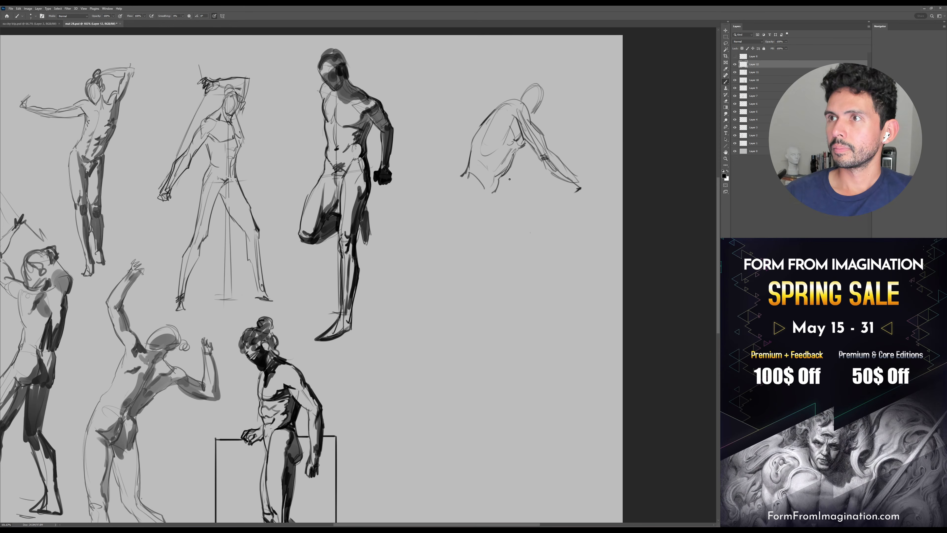
mouse_move(517, 156)
mouse_down()
mouse_move(525, 147)
mouse_move(519, 179)
mouse_move(536, 184)
mouse_move(532, 169)
mouse_move(564, 187)
mouse_move(588, 186)
mouse_up()
Sketch the buttock and the front and back contours of the near thigh
drag(467, 168, 446, 203)
mouse_move(462, 218)
mouse_down()
mouse_move(454, 188)
mouse_move(467, 258)
mouse_up()
drag(464, 182, 473, 267)
drag(477, 160, 481, 254)
drag(446, 189, 459, 243)
Draw the near lower leg from knee to ankle, cleaning up stray lines, and add the foot on the ground
drag(455, 218, 483, 346)
mouse_move(481, 248)
mouse_down()
mouse_move(469, 339)
mouse_move(474, 311)
mouse_up()
key(e)
drag(483, 346, 471, 257)
drag(471, 256, 475, 352)
key(b)
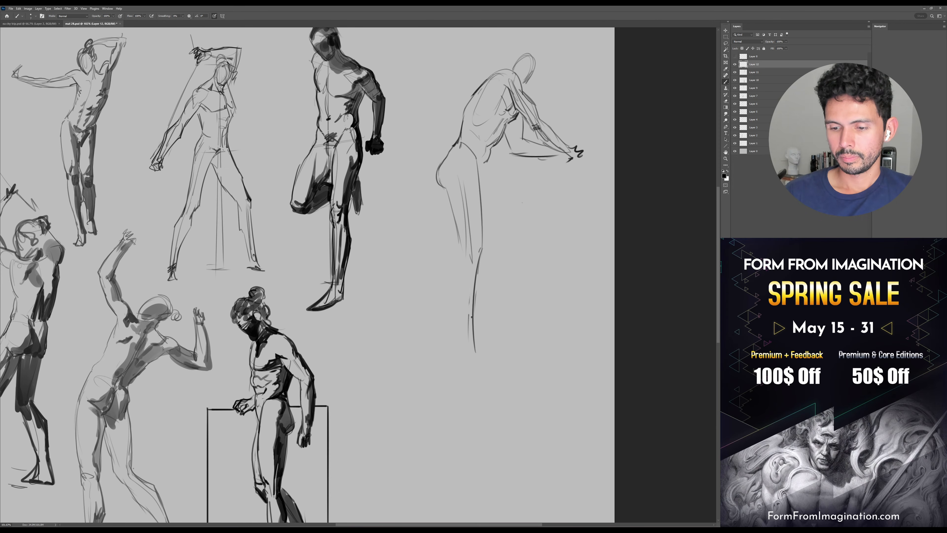
mouse_move(463, 245)
mouse_down()
mouse_move(453, 299)
mouse_move(462, 354)
mouse_up()
mouse_move(466, 308)
mouse_down()
mouse_move(462, 327)
mouse_move(497, 347)
mouse_up()
drag(496, 349, 484, 354)
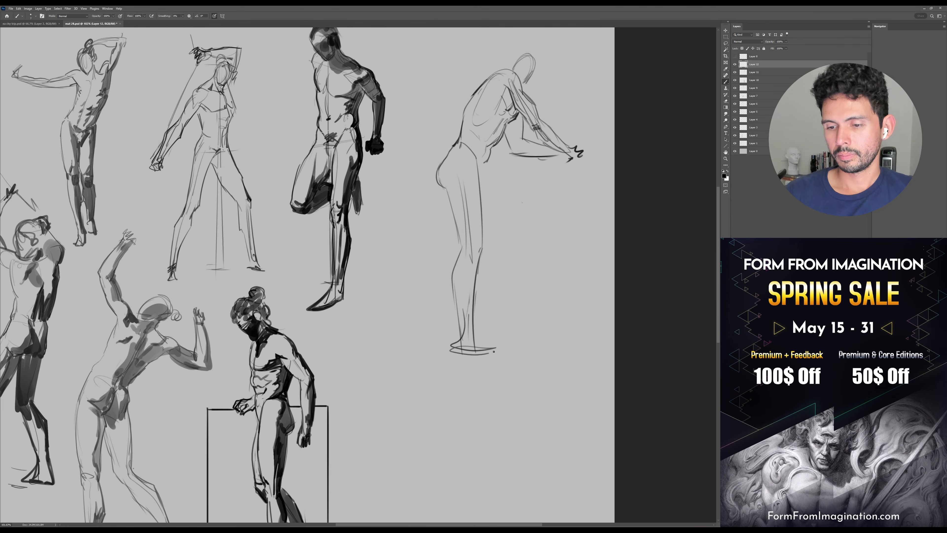
Outline the far leg with its bent knee in front and its foot placed behind the near leg
drag(514, 201, 510, 225)
drag(484, 185, 496, 238)
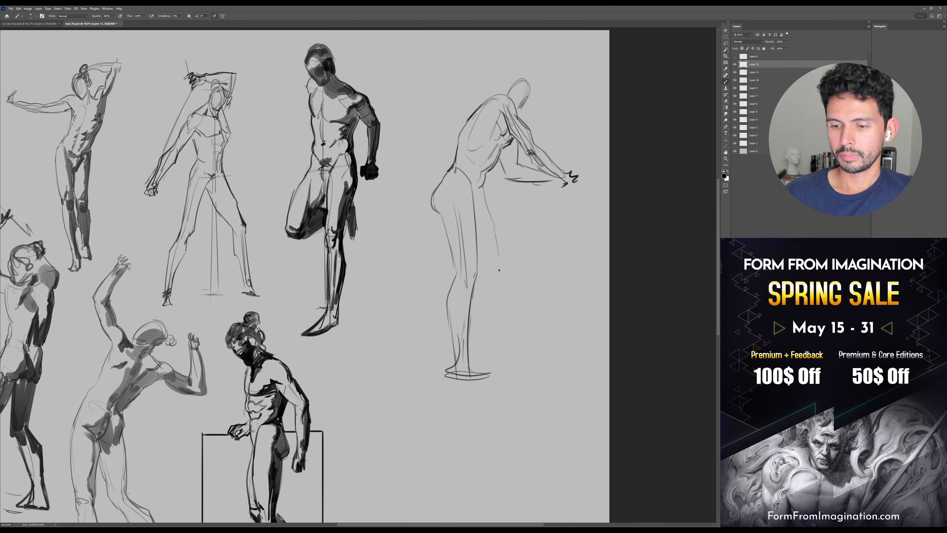
drag(498, 272, 451, 353)
drag(505, 183, 502, 208)
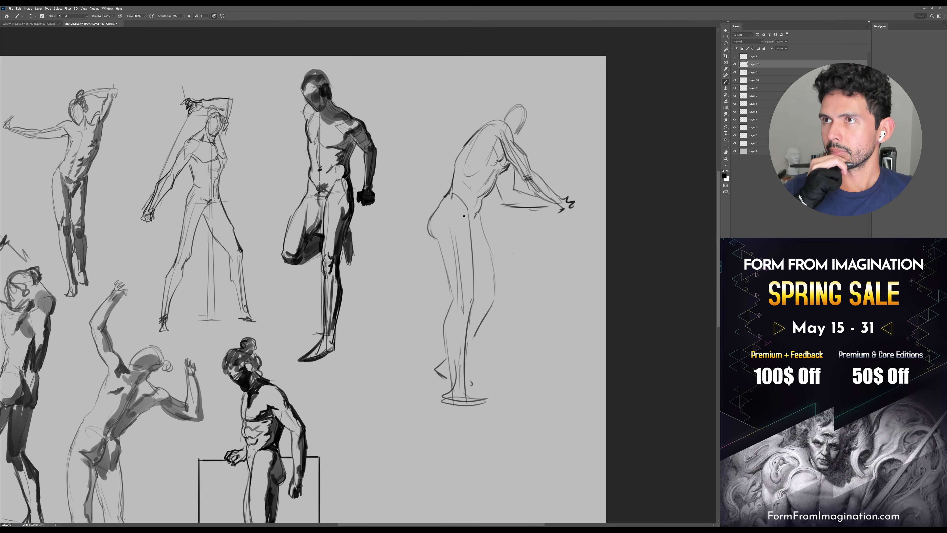
Add rib cage contours below the shoulder, refine the forearms, and block in the joined hands with dark strokes
drag(461, 167, 492, 152)
mouse_move(561, 253)
mouse_down()
mouse_move(547, 257)
mouse_move(550, 242)
mouse_up()
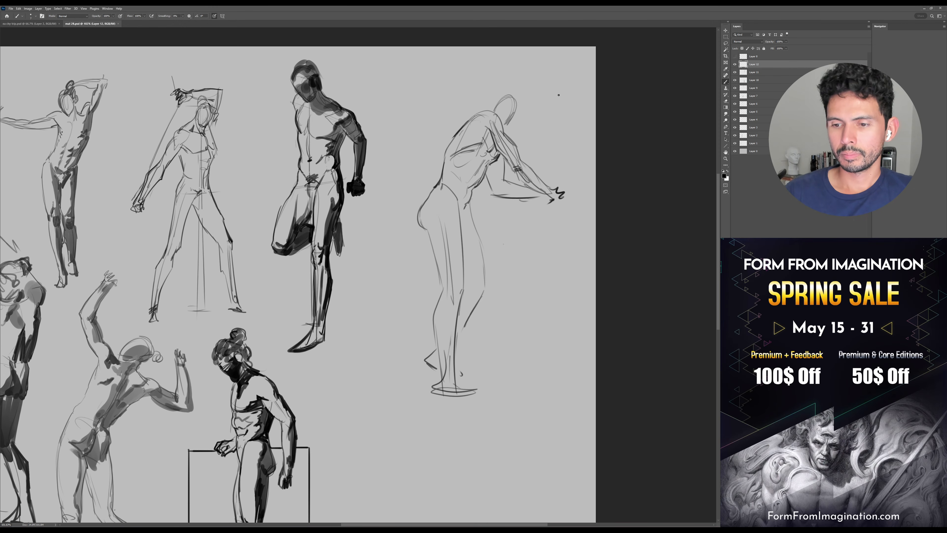
mouse_move(516, 176)
mouse_down()
mouse_move(537, 192)
mouse_move(557, 188)
mouse_up()
mouse_move(529, 156)
mouse_down()
mouse_move(519, 165)
mouse_move(559, 201)
mouse_move(573, 197)
mouse_up()
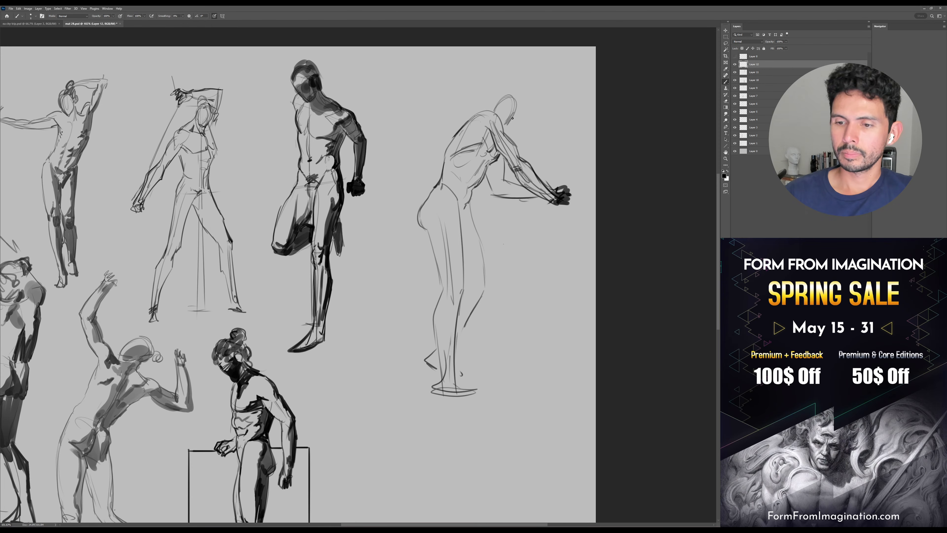
Define the bowed head's face and shade its hair, adjusting the brush size
mouse_move(514, 116)
mouse_down()
mouse_move(497, 108)
mouse_move(519, 114)
mouse_move(520, 98)
mouse_move(522, 123)
mouse_move(511, 110)
mouse_move(503, 120)
mouse_move(514, 106)
mouse_move(519, 118)
mouse_up()
key(bracketleft)
key(bracketleft)
key(bracketleft)
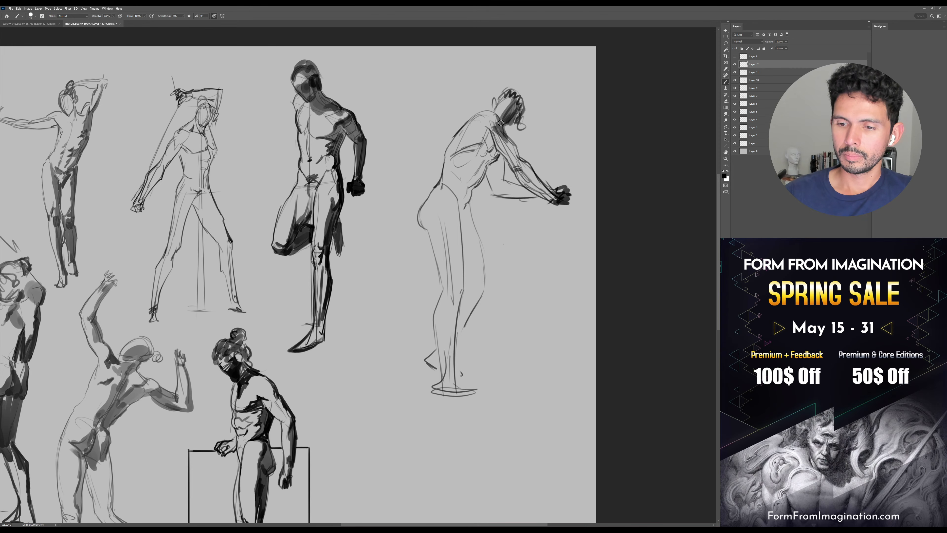
Erase excess lines at the near shoulder and redraw the upper arm contour darker
key(e)
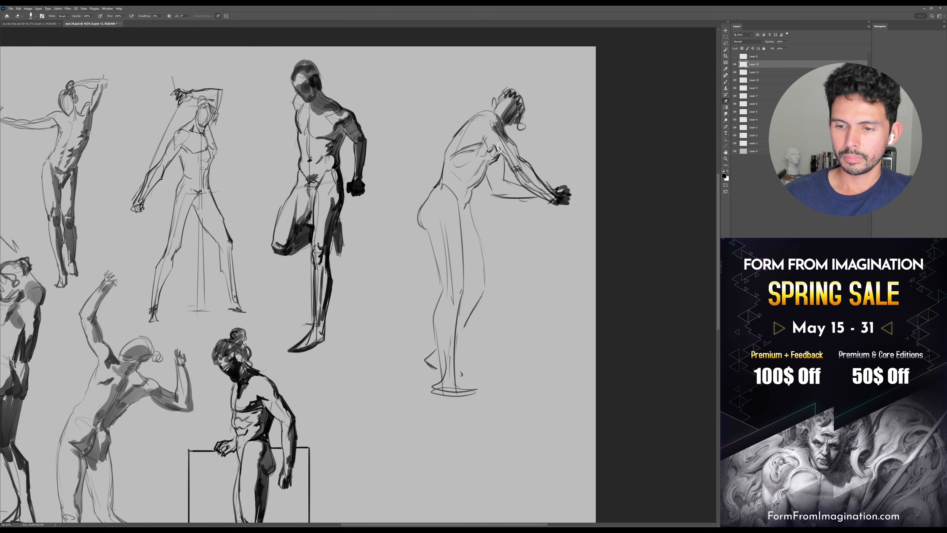
key(b)
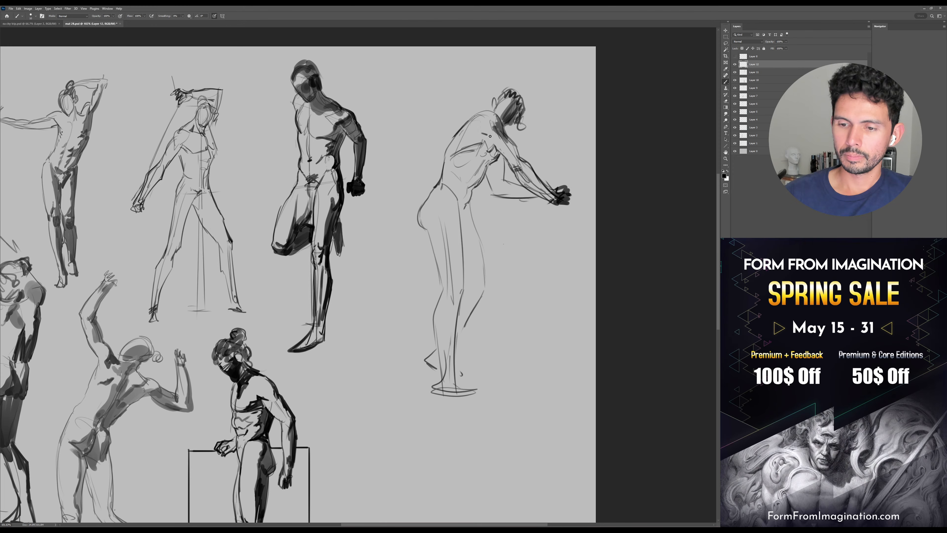
drag(516, 164, 509, 147)
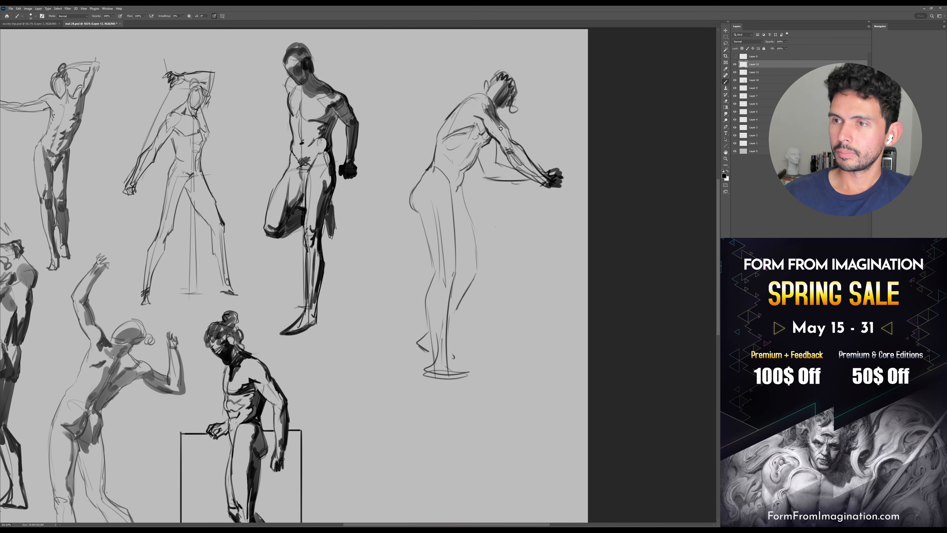
Adjust the brush size and shade both outstretched arms of the forward-bending figure in dark tones
key(bracketright)
key(bracketright)
key(bracketright)
key(bracketright)
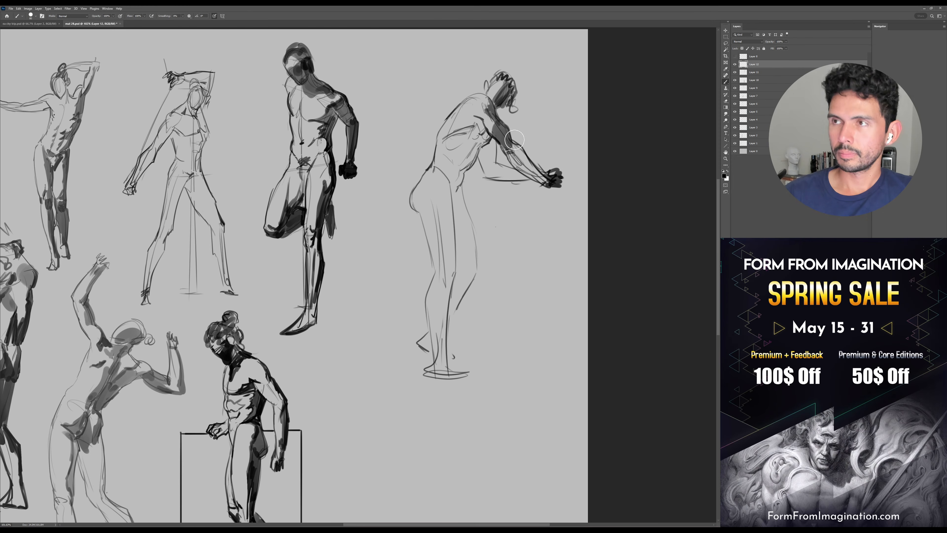
key(bracketleft)
key(bracketleft)
key(bracketleft)
key(bracketleft)
key(bracketleft)
drag(494, 131, 549, 185)
mouse_move(494, 149)
mouse_down()
mouse_move(509, 167)
mouse_move(497, 154)
mouse_move(489, 165)
mouse_move(507, 137)
mouse_move(504, 176)
mouse_move(520, 180)
mouse_move(499, 181)
mouse_move(531, 176)
mouse_up()
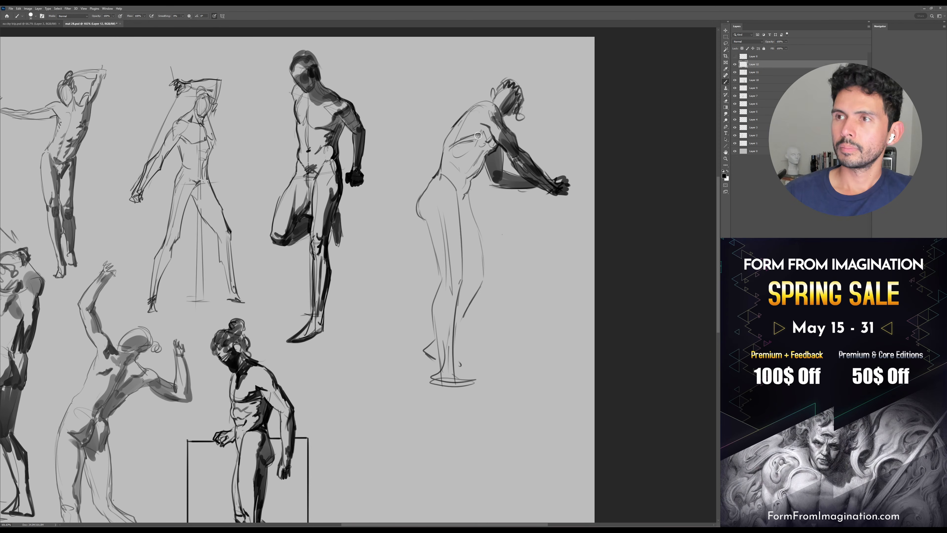
Block in dark shadow shapes along the rib cage and the underside of the torso below the armpit
mouse_move(454, 145)
mouse_down()
mouse_move(485, 135)
mouse_move(469, 151)
mouse_move(464, 171)
mouse_move(471, 153)
mouse_move(478, 161)
mouse_move(465, 176)
mouse_move(483, 158)
mouse_move(480, 168)
mouse_move(485, 142)
mouse_move(494, 151)
mouse_move(458, 186)
mouse_up()
key(bracketleft)
key(bracketright)
drag(452, 152, 459, 233)
Enlarge the brush, fill the front of the near thigh with a long dark shadow, and clean up its edge with the Eraser
key(bracketright)
key(bracketright)
key(bracketright)
key(bracketright)
key(bracketright)
key(bracketright)
key(bracketright)
key(bracketright)
key(bracketright)
mouse_move(454, 166)
mouse_down()
mouse_move(454, 218)
mouse_move(455, 159)
mouse_move(456, 227)
mouse_up()
mouse_move(453, 152)
mouse_down()
mouse_move(452, 224)
mouse_move(449, 214)
mouse_up()
key(r)
mouse_move(450, 168)
mouse_down()
mouse_move(448, 232)
mouse_move(461, 150)
mouse_move(446, 211)
mouse_up()
key(b)
key(e)
drag(438, 139, 437, 196)
key(b)
Darken the buttock and rear thigh contour with a smaller brush, and add knee accents and a dark shin line to the near leg
key(bracketleft)
key(bracketleft)
key(bracketleft)
key(bracketleft)
key(bracketleft)
key(bracketleft)
mouse_move(419, 121)
mouse_down()
mouse_move(424, 153)
mouse_move(411, 152)
mouse_move(415, 164)
mouse_move(435, 155)
mouse_move(431, 204)
mouse_up()
key(ctrl+z)
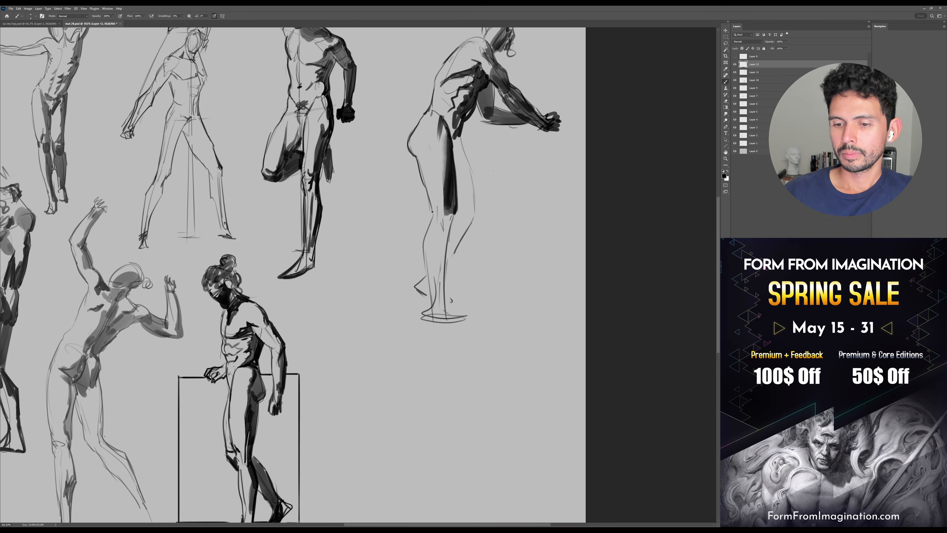
drag(498, 161, 495, 183)
mouse_move(411, 179)
mouse_down()
mouse_move(430, 236)
mouse_move(440, 204)
mouse_up()
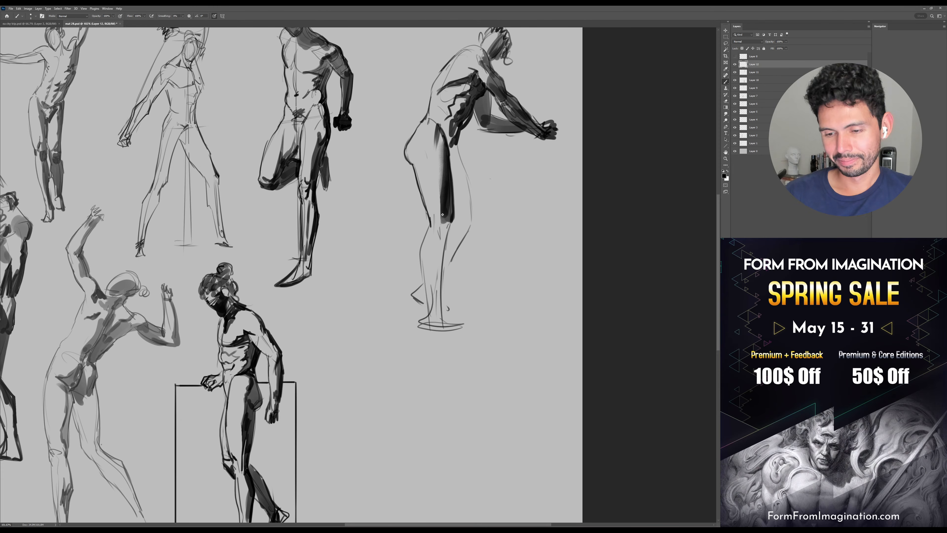
drag(438, 225, 448, 225)
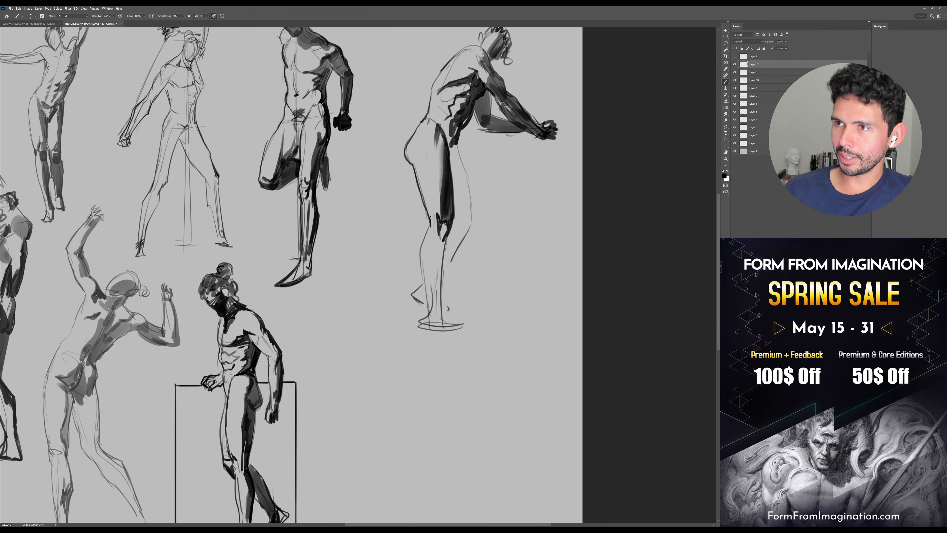
mouse_move(432, 224)
mouse_down()
mouse_move(418, 255)
mouse_move(427, 309)
mouse_move(440, 320)
mouse_up()
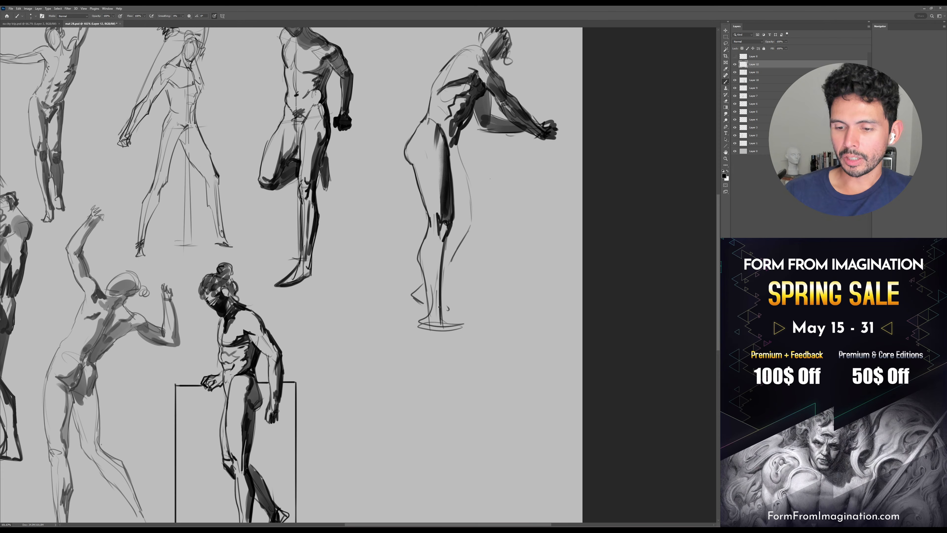
Shade the far thigh and bent knee as one dark grey mass in front of the near leg
mouse_move(455, 146)
mouse_down()
mouse_move(457, 213)
mouse_move(470, 172)
mouse_move(455, 230)
mouse_up()
drag(488, 179, 476, 196)
key(bracketleft)
key(bracketleft)
key(bracketleft)
drag(439, 240, 449, 242)
mouse_move(443, 167)
mouse_down()
mouse_move(461, 244)
mouse_move(430, 286)
mouse_up()
Shade the far lower leg and its foot behind the near ankle with a smaller brush
key(bracketleft)
key(bracketleft)
key(bracketleft)
key(bracketleft)
drag(465, 250, 429, 302)
mouse_move(403, 309)
mouse_down()
mouse_move(394, 319)
mouse_move(410, 312)
mouse_move(412, 322)
mouse_move(435, 324)
mouse_up()
Erase stray marks around the far leg and feet, and save the document
key(e)
drag(407, 285, 394, 313)
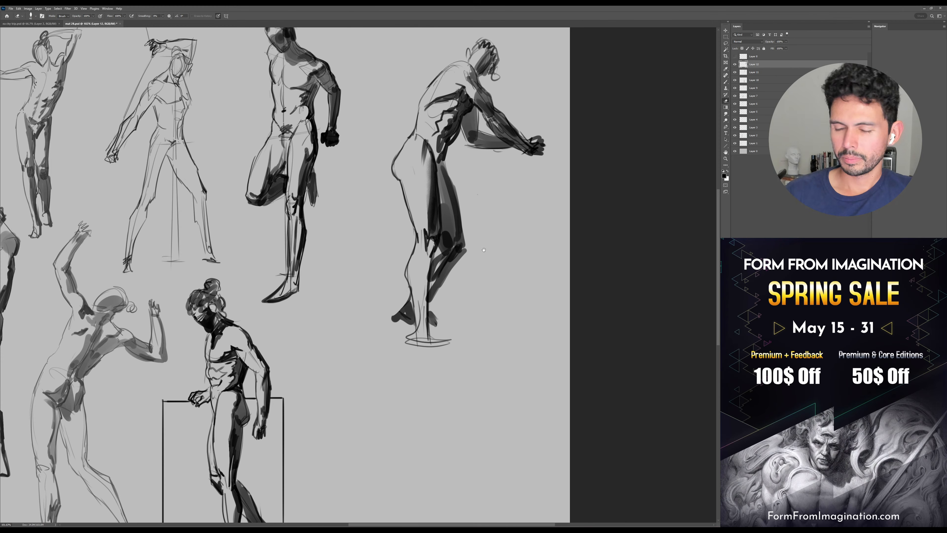
drag(482, 250, 476, 285)
mouse_move(428, 339)
mouse_down()
mouse_move(429, 364)
mouse_move(406, 361)
mouse_up()
key(b)
mouse_move(533, 158)
mouse_down()
mouse_move(532, 176)
mouse_move(498, 200)
mouse_up()
key(v)
key(b)
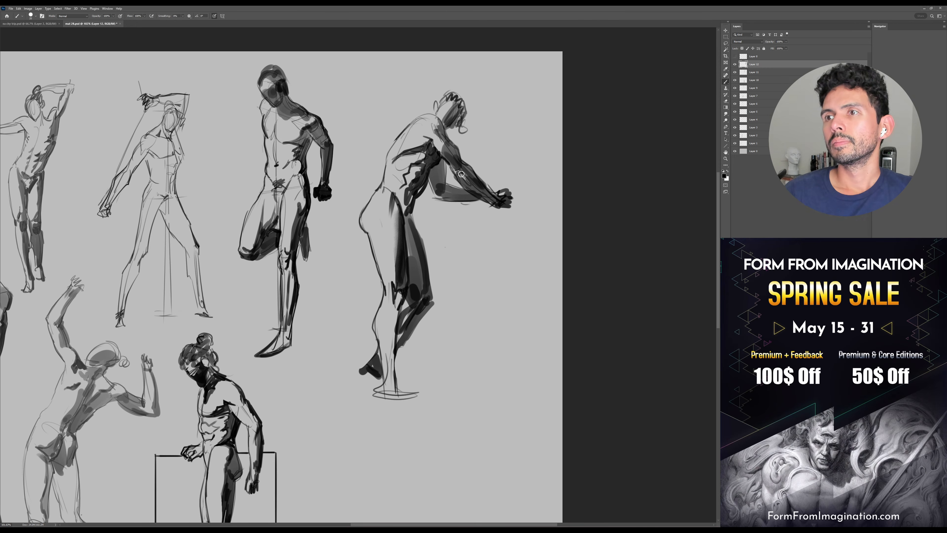
key(ctrl+s)
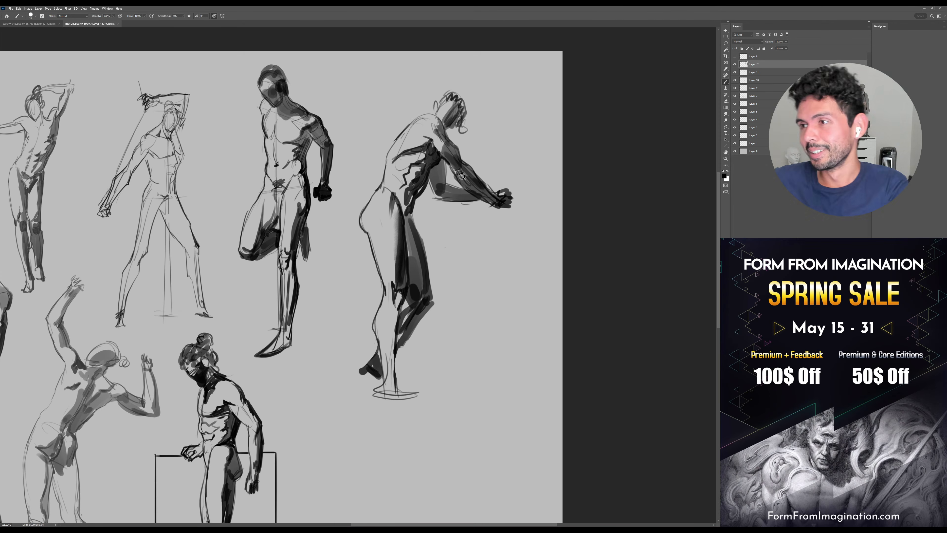
Darken the near lower leg's shadow, trim it with the Eraser, and paint the near foot in solid dark strokes
click(420, 323)
mouse_move(420, 323)
mouse_down()
mouse_move(433, 303)
mouse_move(410, 291)
mouse_move(409, 358)
mouse_move(407, 294)
mouse_move(422, 376)
mouse_up()
key(e)
mouse_move(400, 333)
mouse_down()
mouse_move(398, 375)
mouse_move(442, 377)
mouse_up()
key(b)
key(])
mouse_move(394, 376)
mouse_down()
mouse_move(449, 383)
mouse_move(452, 394)
mouse_up()
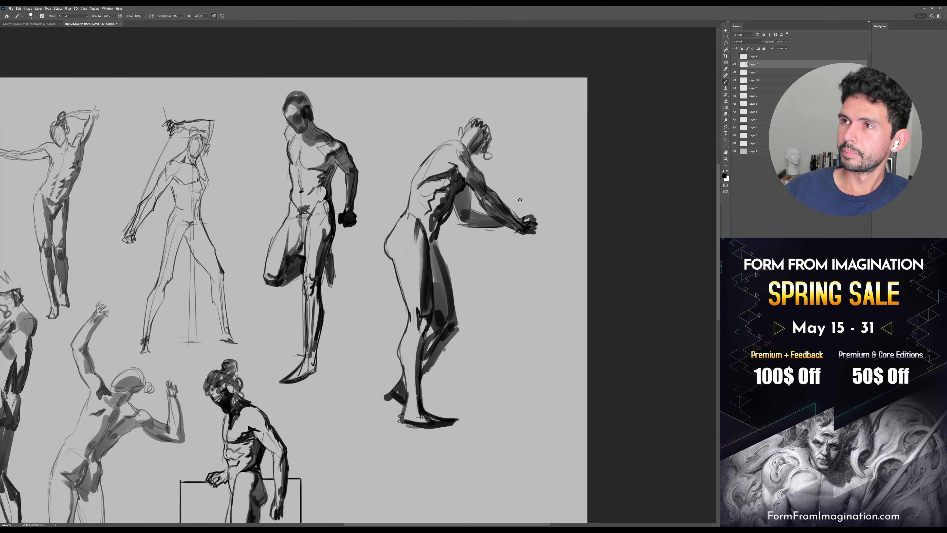
Darken the far arm and joined hands, and erase light gaps around the near upper arm and neck
mouse_move(466, 185)
mouse_down()
mouse_move(472, 211)
mouse_move(462, 228)
mouse_move(512, 228)
mouse_up()
mouse_move(476, 225)
mouse_down()
mouse_move(513, 229)
mouse_move(536, 216)
mouse_move(539, 228)
mouse_up()
key(e)
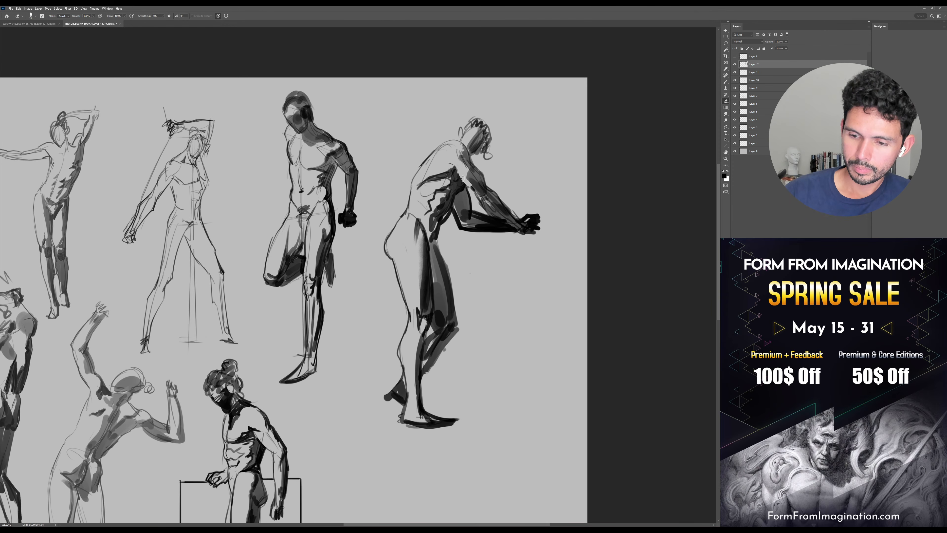
drag(470, 185, 473, 190)
drag(465, 134, 453, 123)
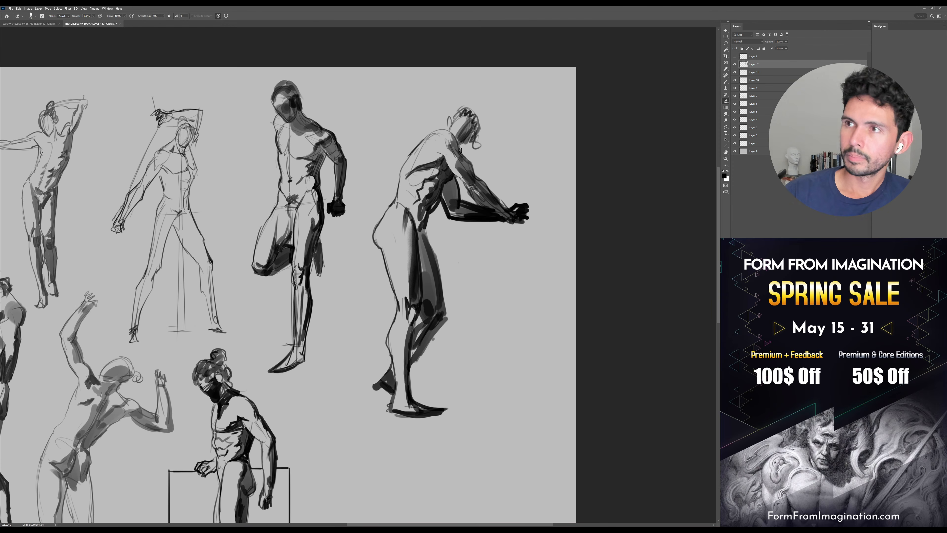
Redefine the shadow shapes on the near arm and darken the contours of the shoulder, upper back and head
key(b)
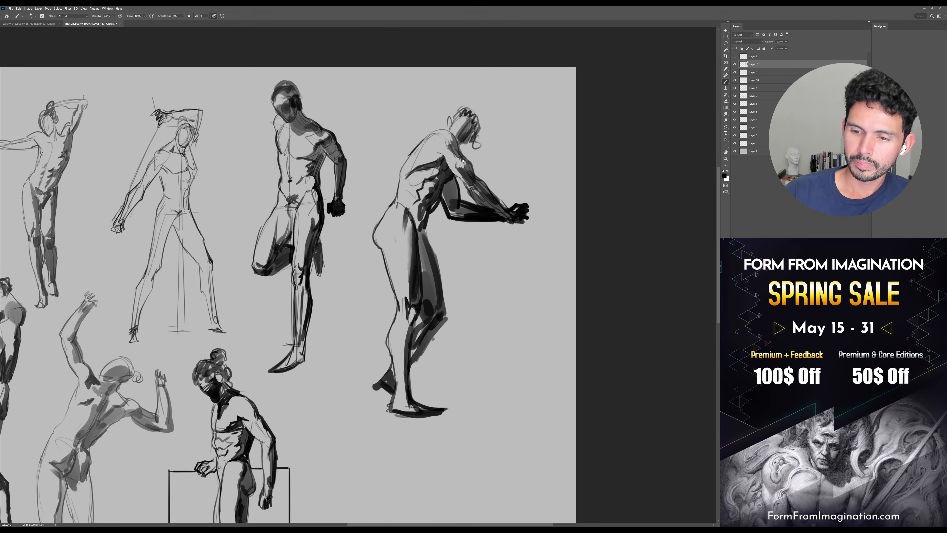
drag(456, 150, 461, 168)
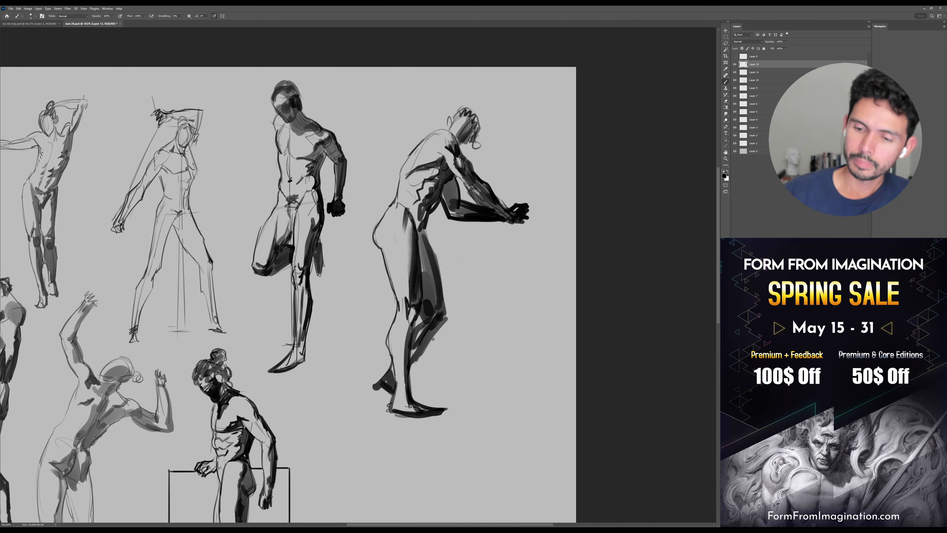
drag(461, 177, 477, 187)
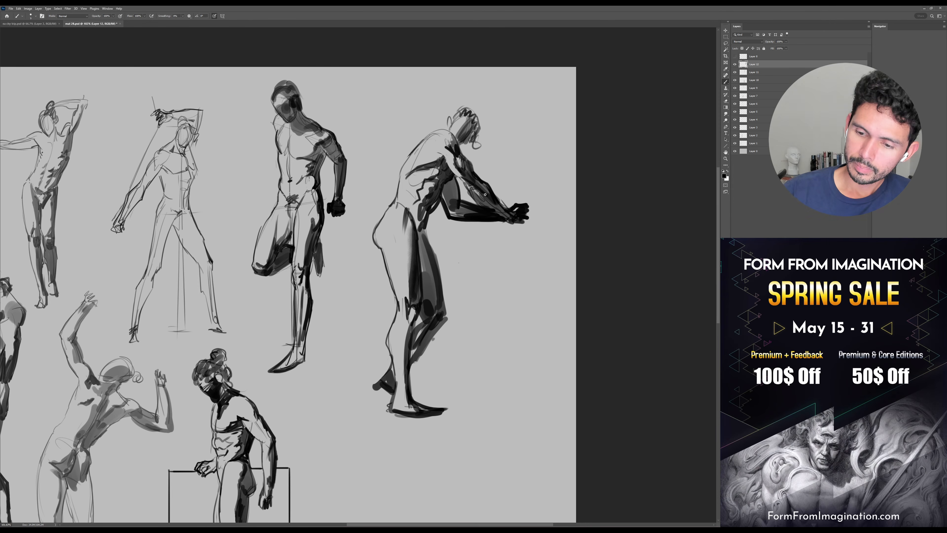
key(e)
drag(458, 175, 475, 187)
key(b)
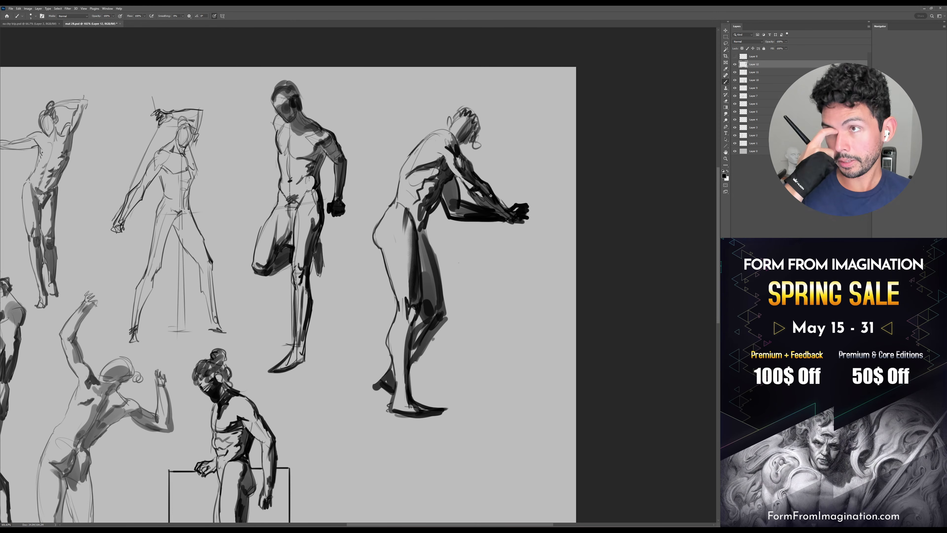
mouse_move(424, 153)
mouse_down()
mouse_move(443, 156)
mouse_move(425, 135)
mouse_move(455, 131)
mouse_up()
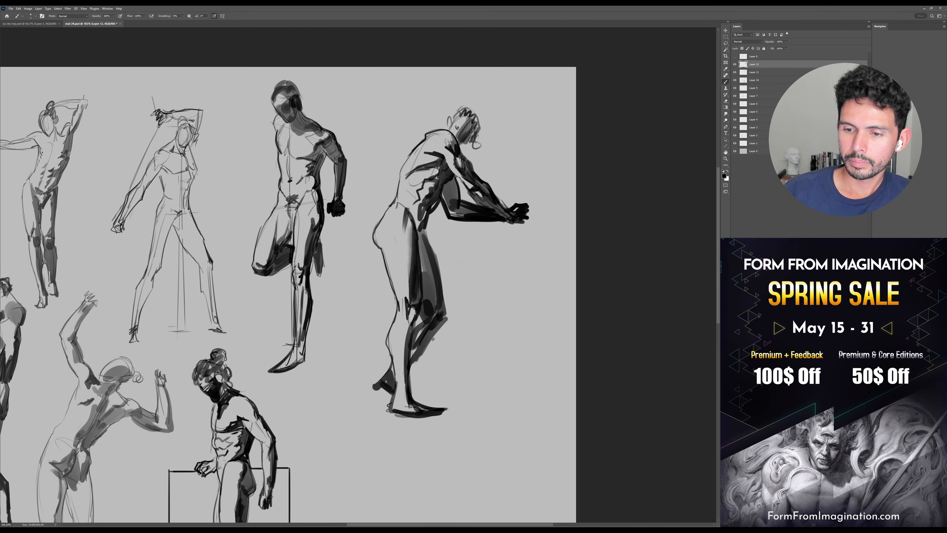
mouse_move(465, 133)
mouse_down()
mouse_move(479, 125)
mouse_move(474, 134)
mouse_up()
Save the document and check the bending figure among the neighbouring studies
key(bracketright)
mouse_move(539, 310)
mouse_down()
mouse_move(535, 290)
mouse_move(555, 314)
mouse_up()
key(ctrl+s)
key(z)
drag(529, 331, 534, 272)
drag(533, 287, 518, 300)
drag(537, 205, 529, 265)
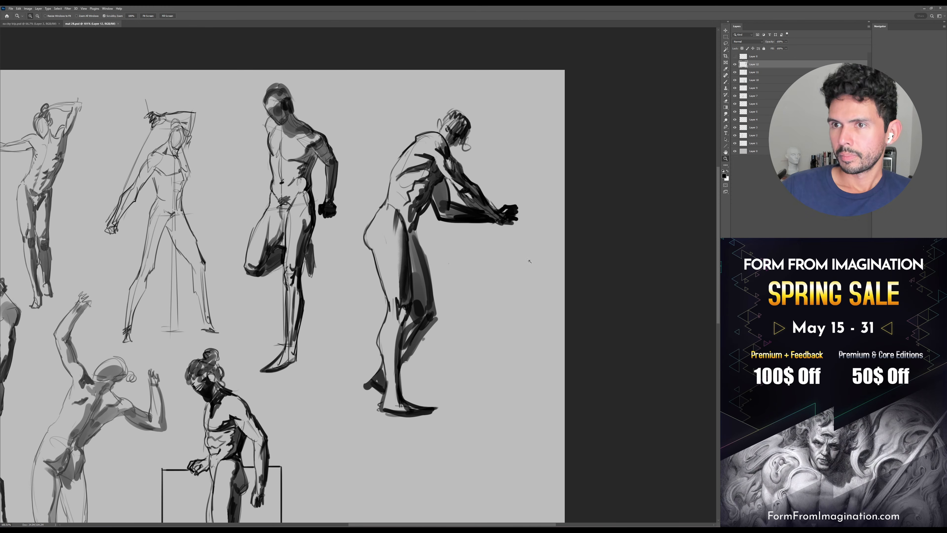
Clean up the upper back and near shoulder with the Eraser, undoing a stray stroke
key(b)
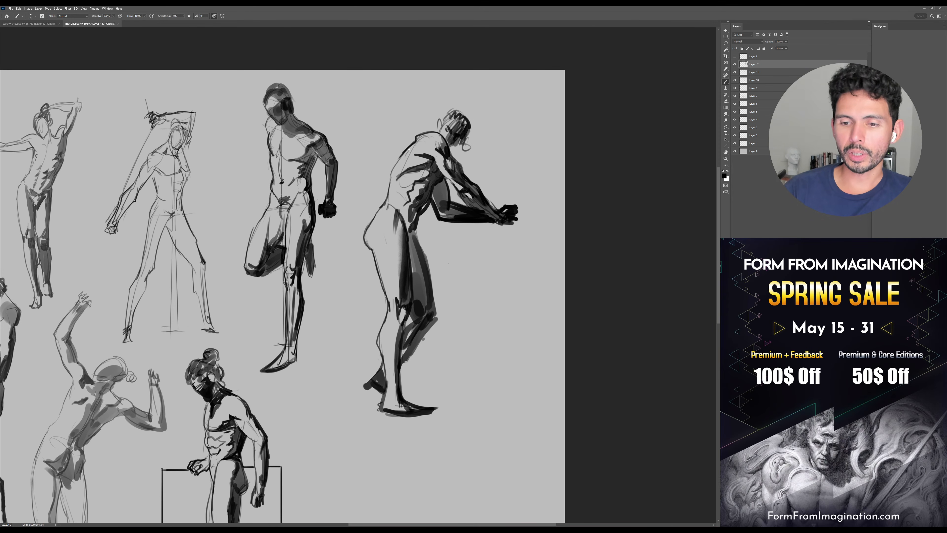
key(e)
drag(414, 143, 397, 163)
key(b)
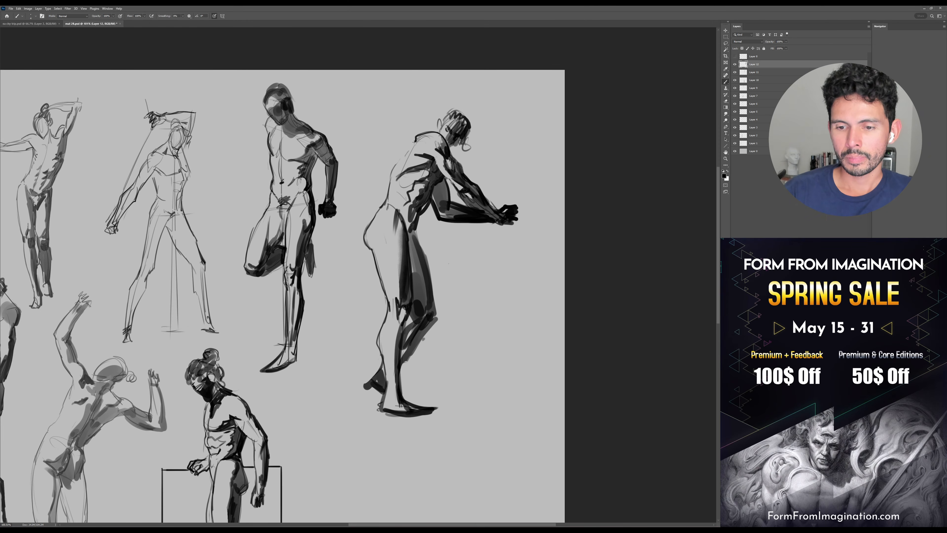
key(ctrl+z)
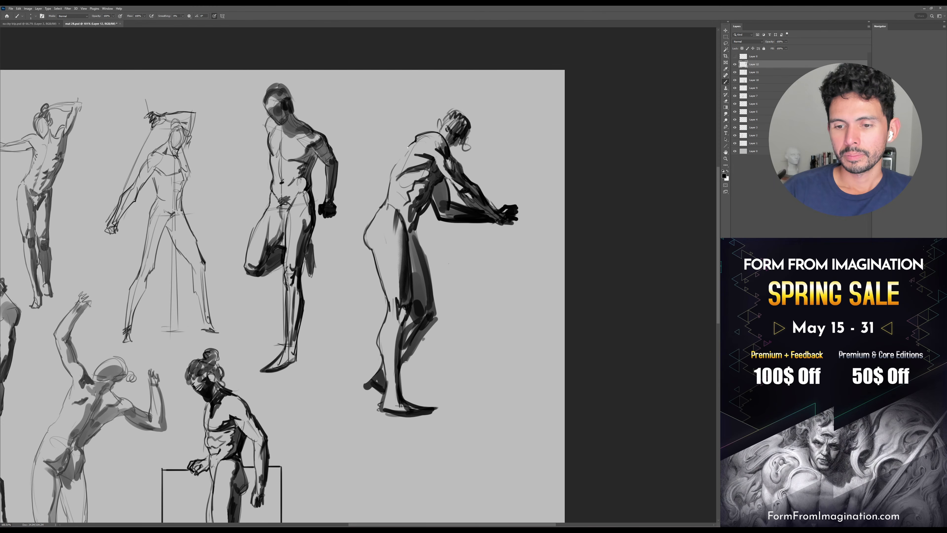
key(e)
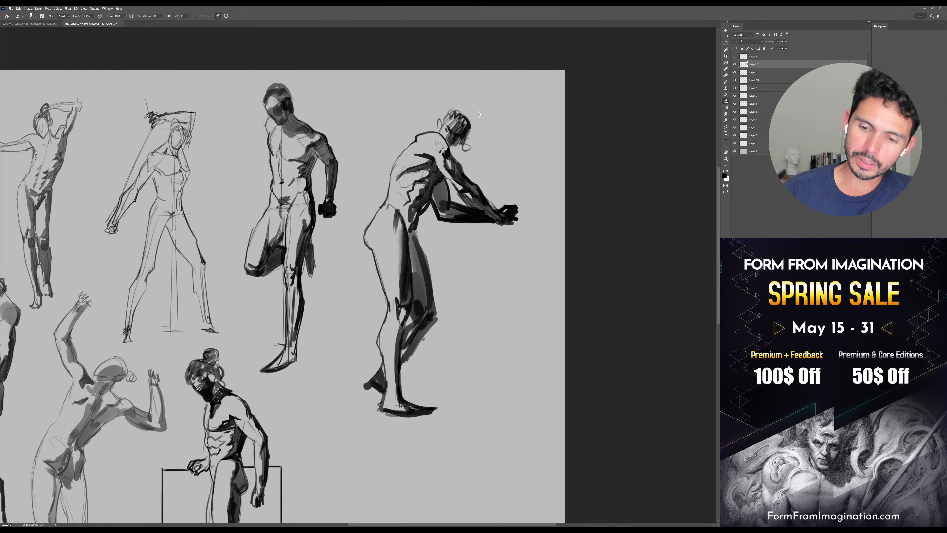
mouse_move(542, 277)
mouse_down()
mouse_move(575, 258)
mouse_move(555, 251)
mouse_up()
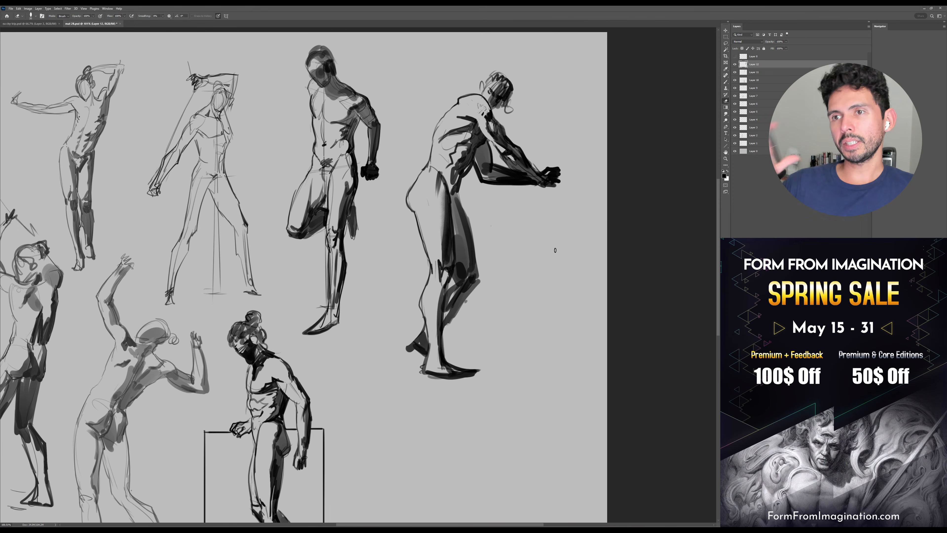
Darken the far knee and calf, erase excess marks on the near calf, and redraw its contour behind the knee
key(b)
key(bracketright)
mouse_move(479, 284)
mouse_down()
mouse_move(448, 316)
mouse_move(452, 293)
mouse_move(445, 321)
mouse_up()
key(bracketright)
key(e)
mouse_move(443, 289)
mouse_down()
mouse_move(443, 318)
mouse_move(443, 279)
mouse_move(442, 346)
mouse_move(426, 296)
mouse_move(427, 324)
mouse_up()
key(b)
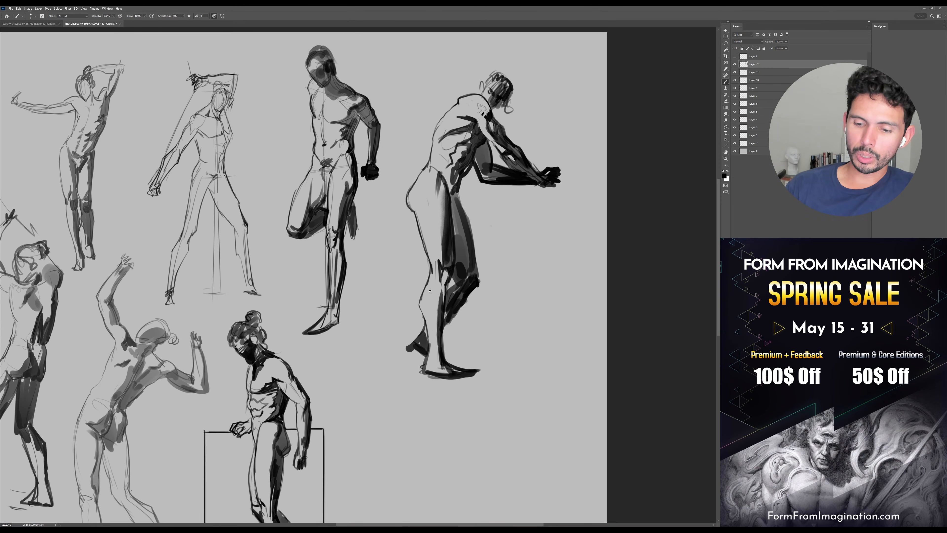
drag(432, 271, 433, 284)
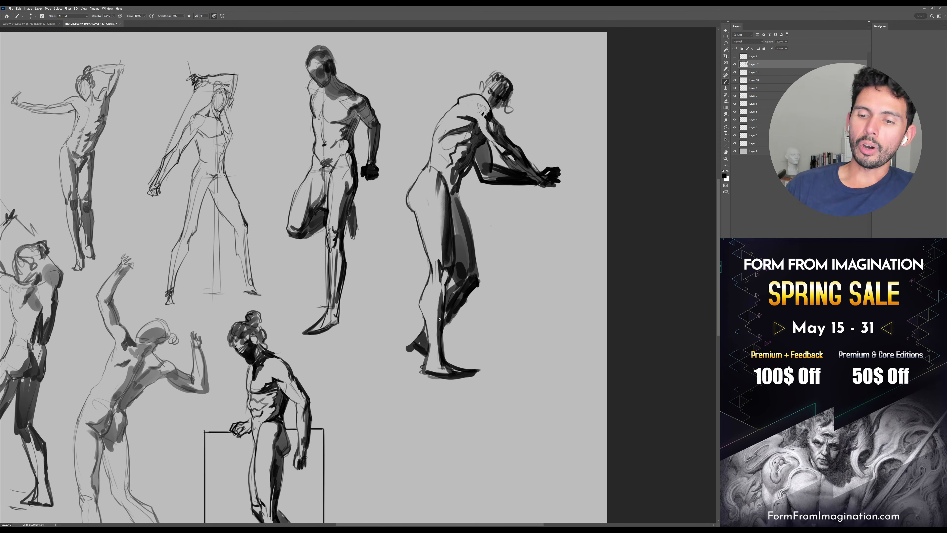
Create two new empty layers above the bending figure's layer
drag(533, 338, 529, 311)
drag(544, 313, 540, 391)
key(ctrl+alt+shift+n)
drag(540, 391, 542, 340)
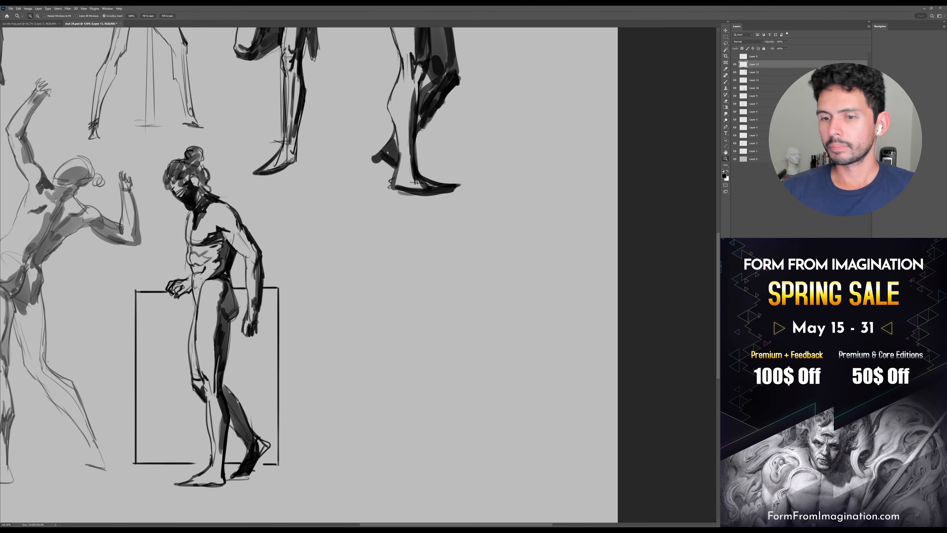
click(611, 310)
key(ctrl+shift+alt+n)
Select the bending figure's layer and scale the figure down slightly with Free Transform
mouse_move(603, 338)
mouse_down()
mouse_move(584, 353)
mouse_move(599, 327)
mouse_up()
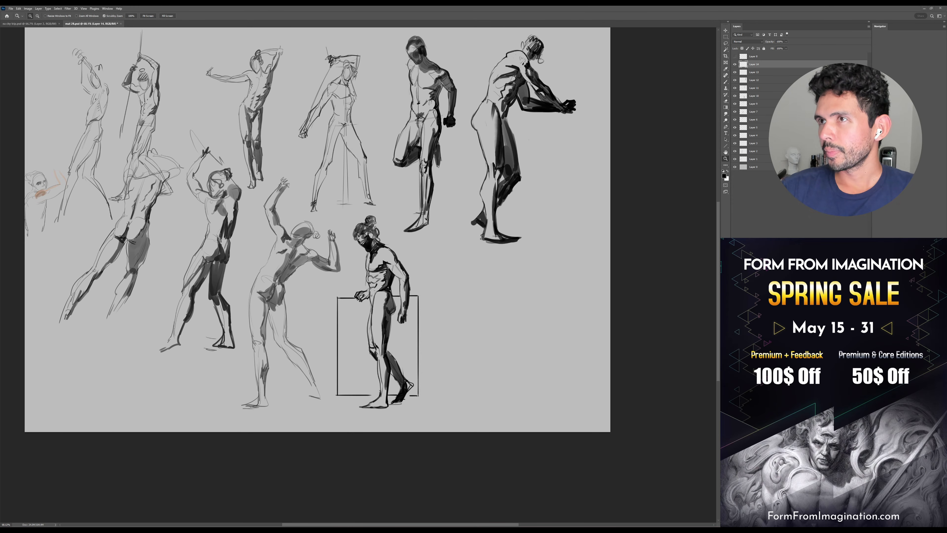
click(550, 310)
drag(546, 278, 544, 311)
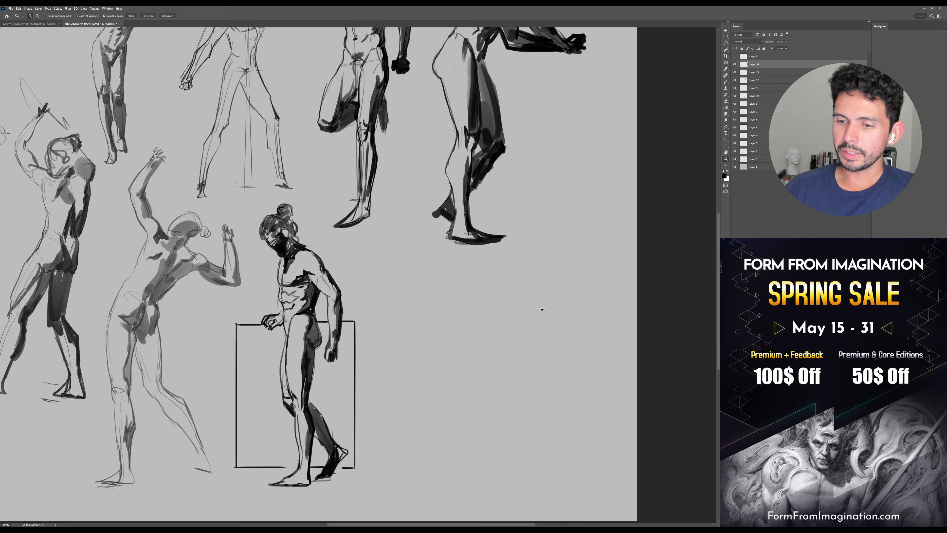
ctrl+click(496, 240)
drag(564, 244, 536, 241)
drag(565, 232, 527, 245)
key(ctrl+t)
key(Return)
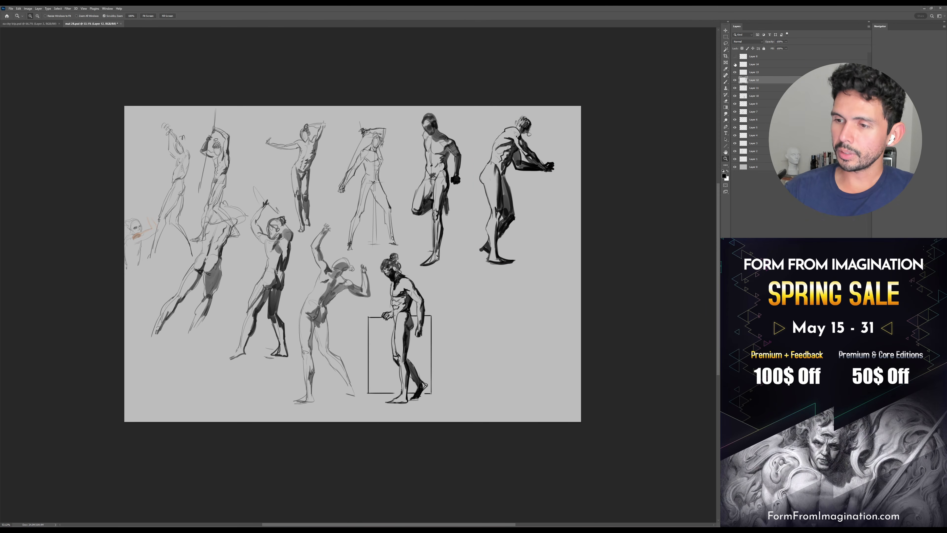
Activate the empty new layer and check its content by showing it alone and restoring the other layers
click(757, 65)
alt+click(735, 64)
alt+click(736, 64)
drag(541, 373, 556, 354)
drag(549, 315, 555, 341)
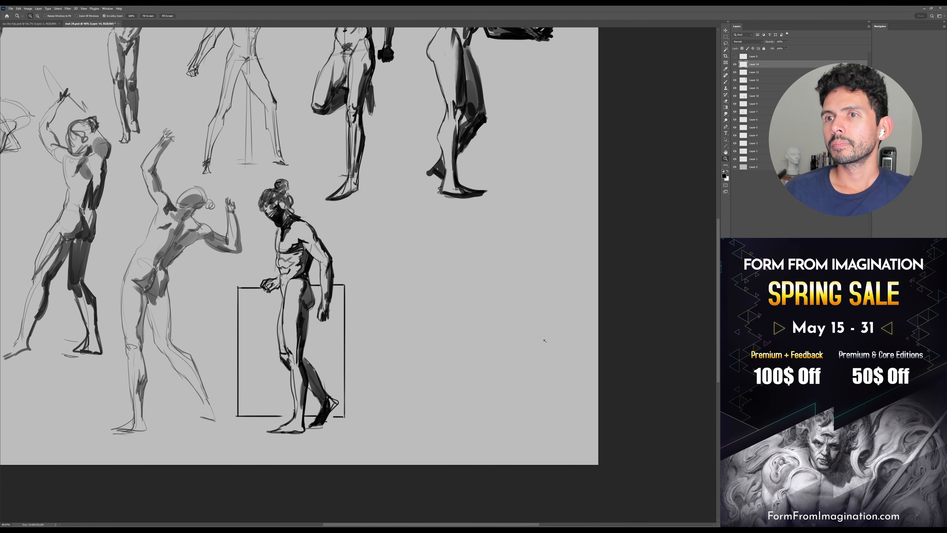
drag(545, 336, 543, 339)
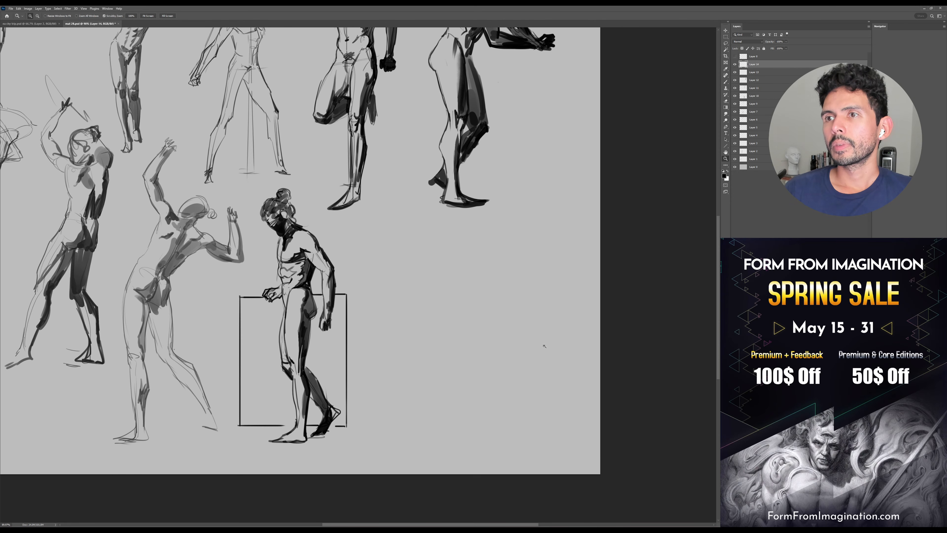
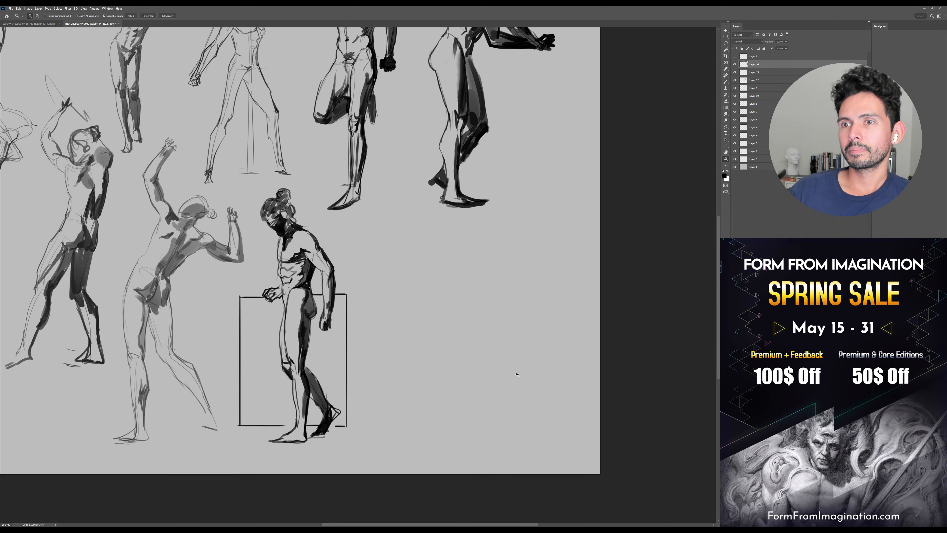
click(584, 381)
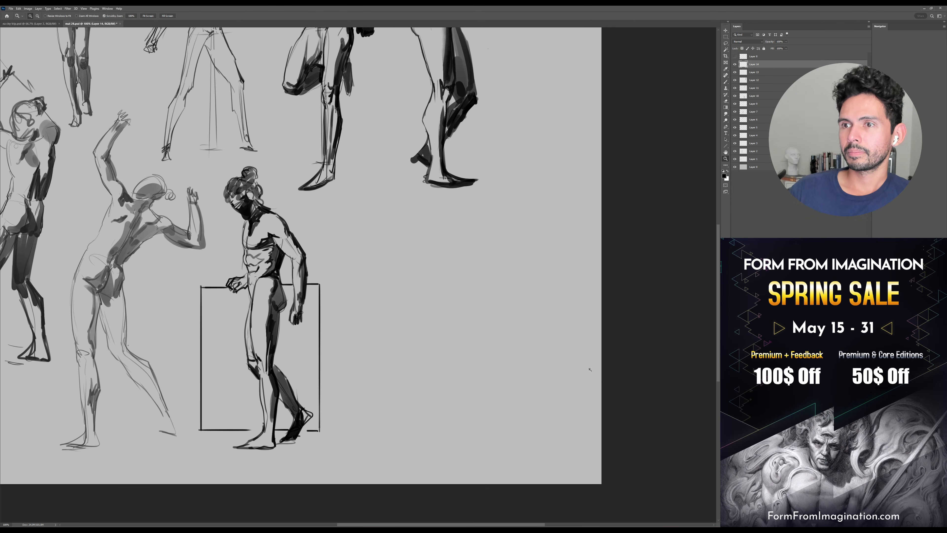
alt+click(735, 64)
alt+click(735, 64)
mouse_move(509, 363)
mouse_down()
mouse_move(528, 360)
mouse_move(512, 357)
mouse_up()
Sketch the sloping shoulder line, shoulder ovals and an upper arm of a new standing figure beside the walking figure
key(b)
drag(528, 326, 513, 343)
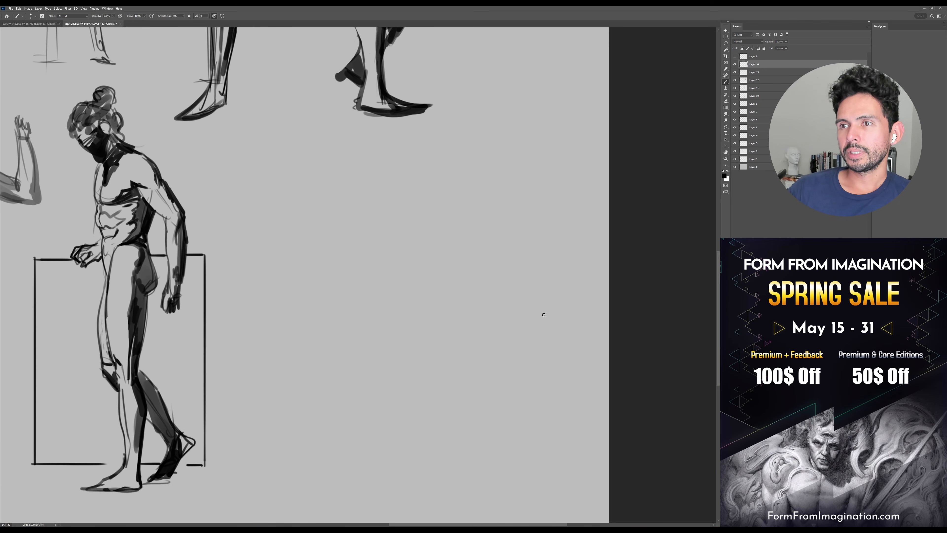
mouse_move(432, 196)
mouse_down()
mouse_move(409, 207)
mouse_move(482, 206)
mouse_up()
drag(429, 196, 490, 199)
drag(478, 198, 512, 221)
mouse_move(464, 191)
mouse_down()
mouse_move(503, 214)
mouse_move(499, 229)
mouse_move(514, 223)
mouse_up()
Adjust the shoulder sketch with Free Transform and mark the start of both forearms below the elbows
key(ctrl+t)
mouse_move(517, 190)
mouse_down()
mouse_move(501, 197)
mouse_move(473, 185)
mouse_up()
key(Return)
mouse_move(416, 169)
mouse_down()
mouse_move(360, 209)
mouse_move(382, 233)
mouse_up()
mouse_move(500, 188)
mouse_down()
mouse_move(532, 245)
mouse_move(510, 256)
mouse_up()
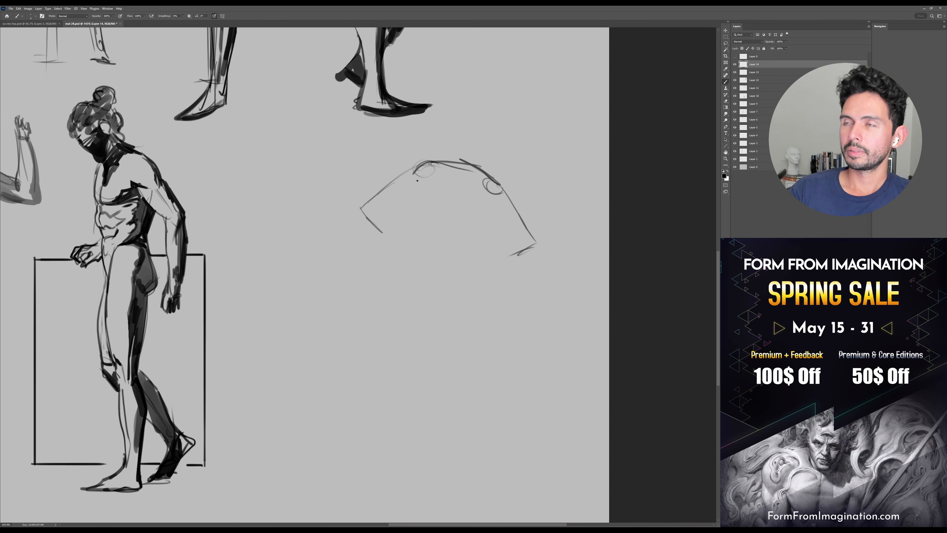
Sketch the two tapering sides of the torso from the armpits down to the waist
drag(416, 182, 422, 220)
drag(491, 222, 479, 239)
drag(424, 221, 423, 256)
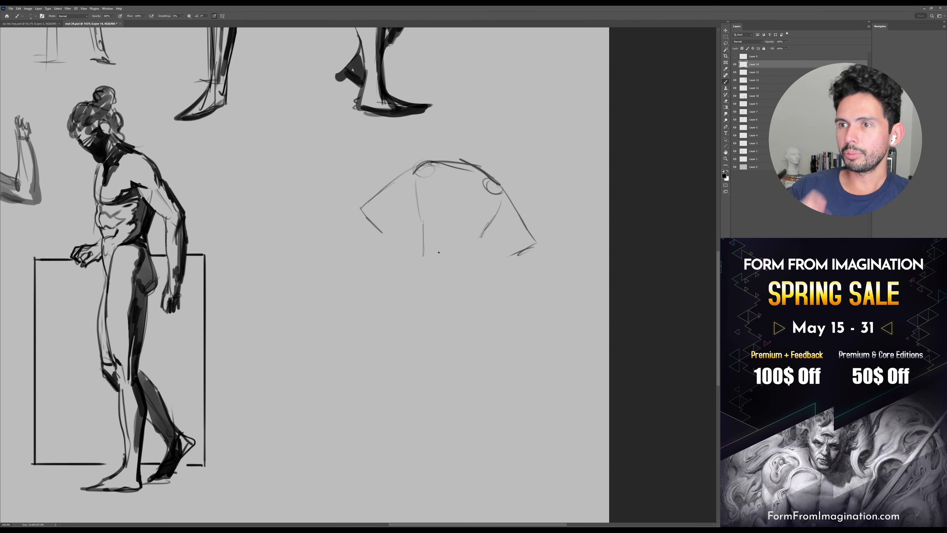
drag(428, 196, 422, 255)
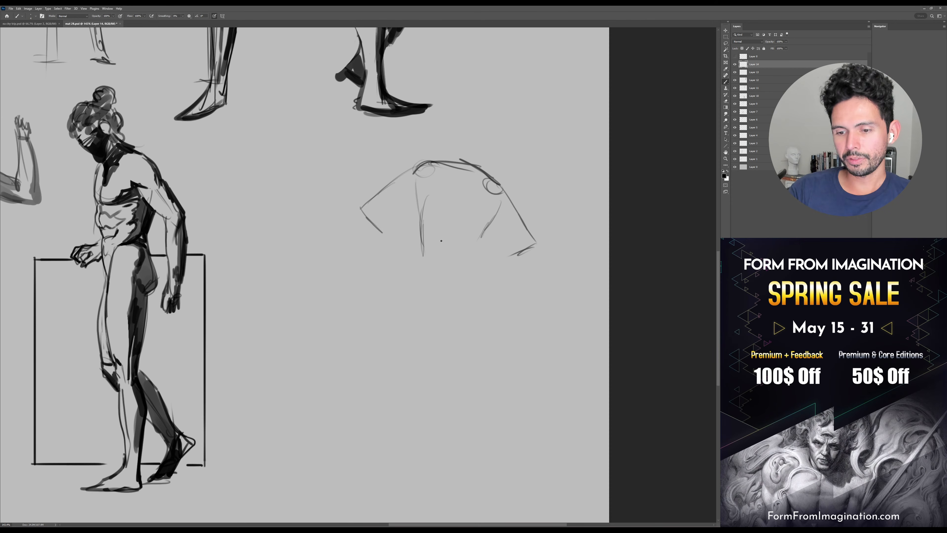
mouse_move(488, 218)
mouse_down()
mouse_move(475, 254)
mouse_move(463, 248)
mouse_up()
Mark the chest and the vertical neck axis, and shift the sketch slightly lower to make room for the head
mouse_move(457, 182)
mouse_down()
mouse_move(451, 211)
mouse_move(458, 198)
mouse_move(511, 207)
mouse_up()
drag(476, 117, 492, 160)
drag(481, 216, 477, 167)
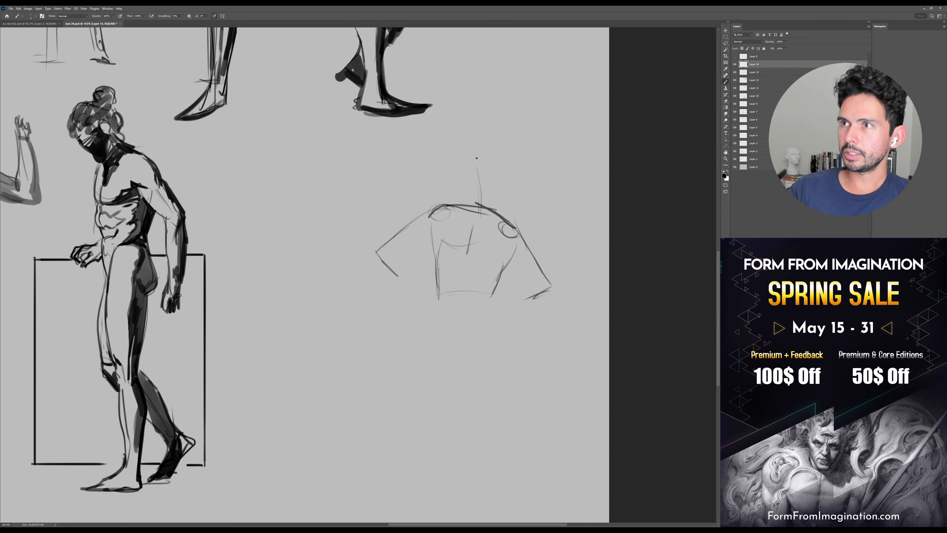
mouse_move(476, 203)
mouse_down()
mouse_move(460, 187)
mouse_move(464, 177)
mouse_move(491, 189)
mouse_move(467, 210)
mouse_move(477, 174)
mouse_move(468, 194)
mouse_move(486, 198)
mouse_move(462, 186)
mouse_move(463, 164)
mouse_move(490, 174)
mouse_move(478, 200)
mouse_move(420, 205)
mouse_move(465, 201)
mouse_up()
key(ctrl+z)
Rough in the head and the outer contours of both bent arms
drag(489, 201, 528, 230)
drag(429, 200, 373, 251)
drag(423, 234, 391, 256)
mouse_move(432, 224)
mouse_down()
mouse_move(410, 232)
mouse_move(419, 232)
mouse_up()
drag(504, 230, 517, 252)
Scale the upper-body sketch down with Free Transform and build up the contours of the arm farther from the walking figure
key(ctrl+t)
drag(554, 154, 498, 202)
mouse_move(462, 257)
mouse_down()
mouse_move(469, 198)
mouse_move(496, 244)
mouse_move(508, 237)
mouse_up()
key(Return)
drag(482, 188, 517, 245)
drag(473, 205, 514, 242)
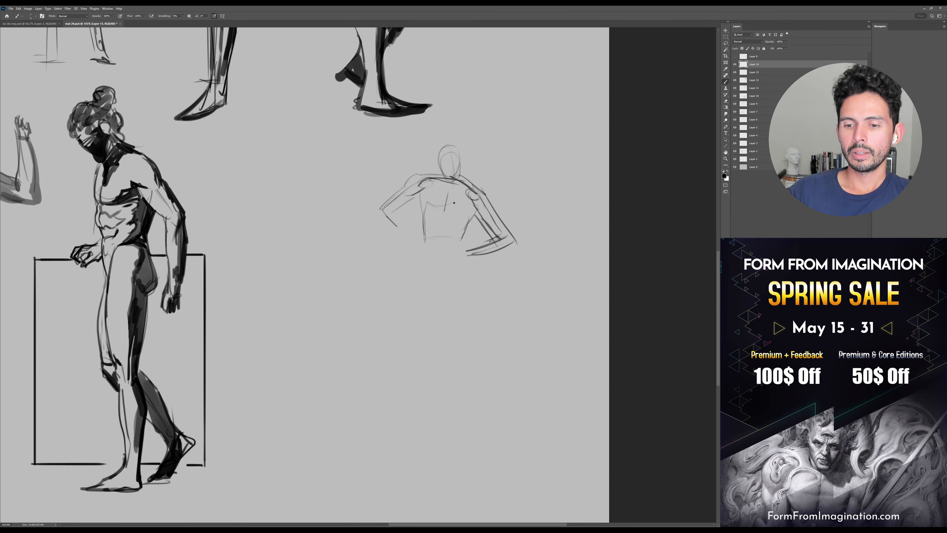
Complete the hands-on-hips forearms and waist, and draw a slanted guideline across the shoulders
drag(420, 198, 389, 217)
mouse_move(375, 212)
mouse_down()
mouse_move(411, 245)
mouse_move(390, 226)
mouse_up()
mouse_move(390, 225)
mouse_down()
mouse_move(414, 242)
mouse_move(471, 247)
mouse_up()
drag(479, 206, 466, 227)
mouse_move(422, 202)
mouse_down()
mouse_move(417, 251)
mouse_move(450, 250)
mouse_up()
drag(460, 239, 458, 257)
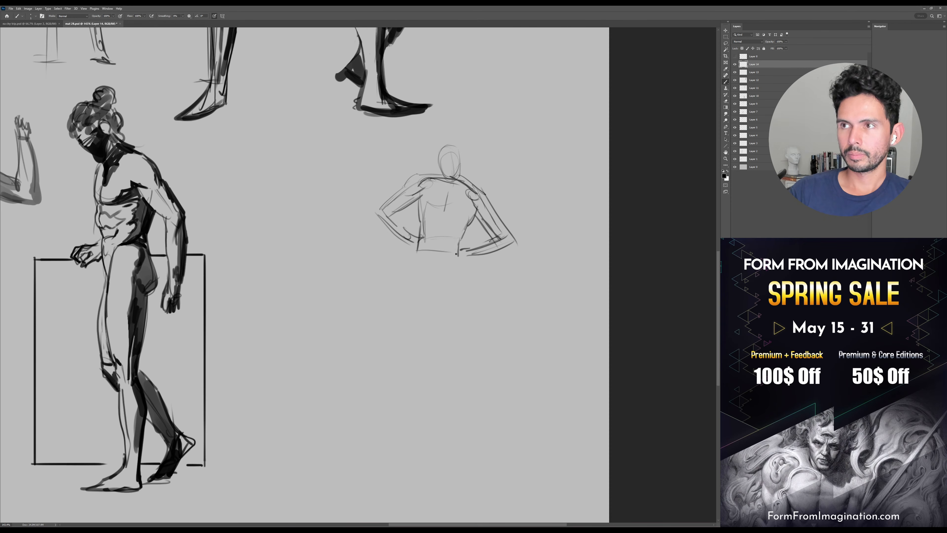
drag(403, 174, 485, 204)
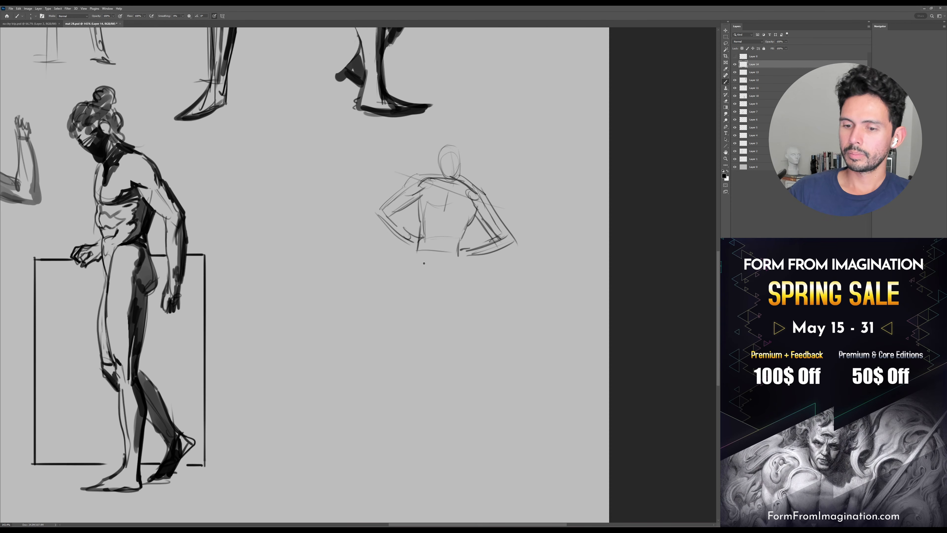
Draw the hip guideline and sketch the long contours of both standing legs down to the feet
mouse_move(403, 265)
mouse_down()
mouse_move(471, 260)
mouse_move(461, 257)
mouse_move(454, 311)
mouse_up()
drag(448, 256, 438, 416)
mouse_move(450, 248)
mouse_down()
mouse_move(450, 435)
mouse_move(456, 446)
mouse_move(459, 439)
mouse_up()
drag(420, 258, 423, 437)
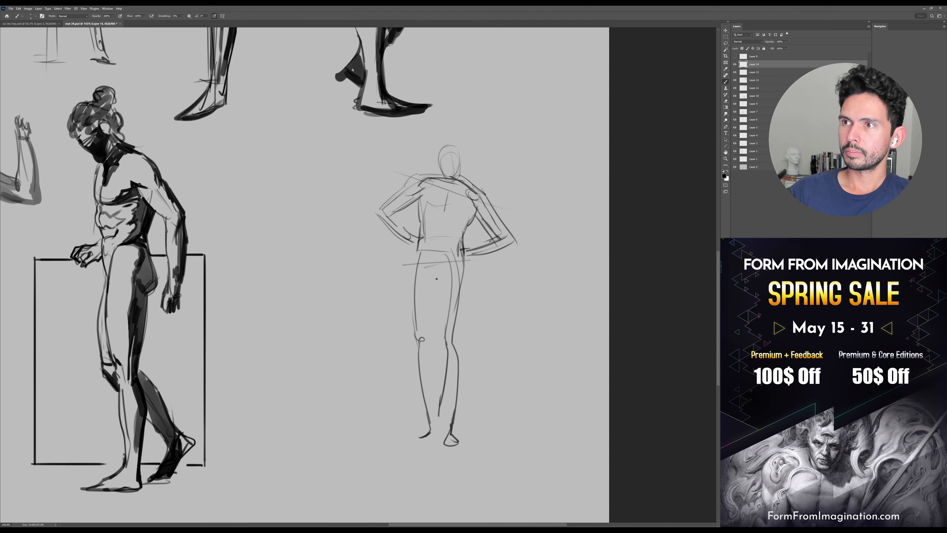
Define the inner and outer thighs and the knees of the standing figure, and save the document
mouse_move(438, 276)
mouse_down()
mouse_move(432, 326)
mouse_move(444, 349)
mouse_up()
mouse_move(465, 258)
mouse_down()
mouse_move(461, 294)
mouse_move(464, 253)
mouse_move(457, 349)
mouse_up()
drag(436, 301, 428, 348)
drag(475, 294, 469, 300)
key(ctrl+s)
scroll(469, 299, down, 2)
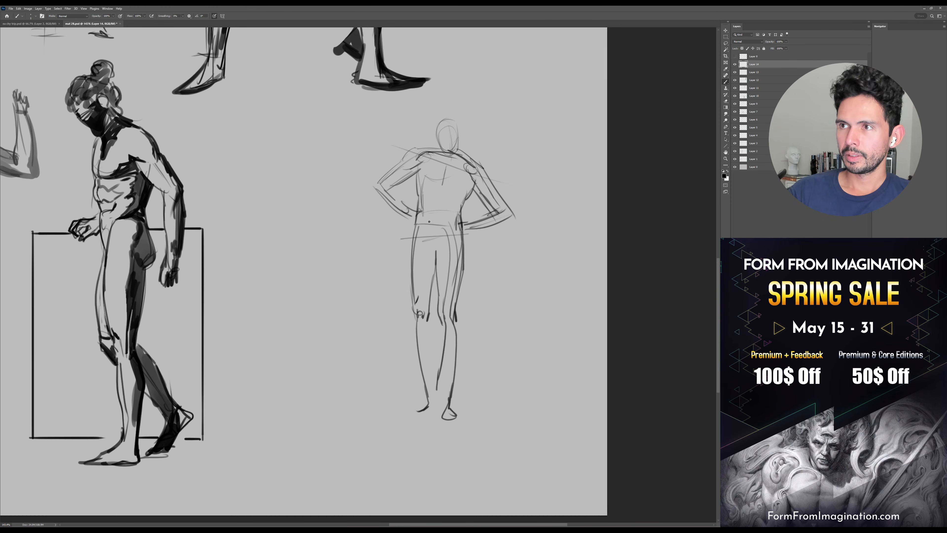
Draw the groin crease, collarbones and chest contours, and erase excess construction lines around the neck and shoulders
drag(420, 229, 429, 246)
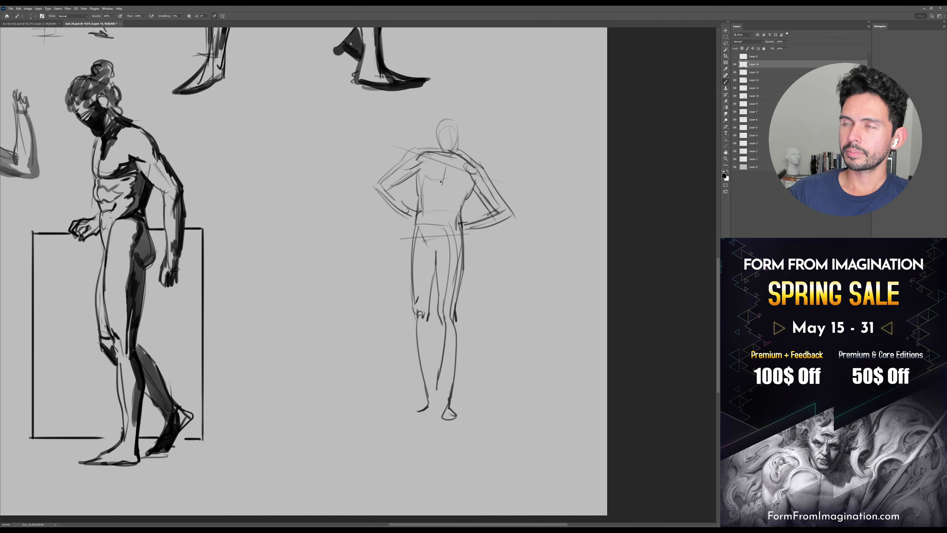
mouse_move(413, 168)
mouse_down()
mouse_move(425, 159)
mouse_move(429, 180)
mouse_move(463, 187)
mouse_up()
key(e)
mouse_move(420, 157)
mouse_down()
mouse_move(447, 153)
mouse_move(438, 144)
mouse_move(476, 164)
mouse_move(444, 151)
mouse_up()
key(b)
key(e)
mouse_move(460, 159)
mouse_down()
mouse_move(455, 150)
mouse_move(479, 162)
mouse_up()
key(b)
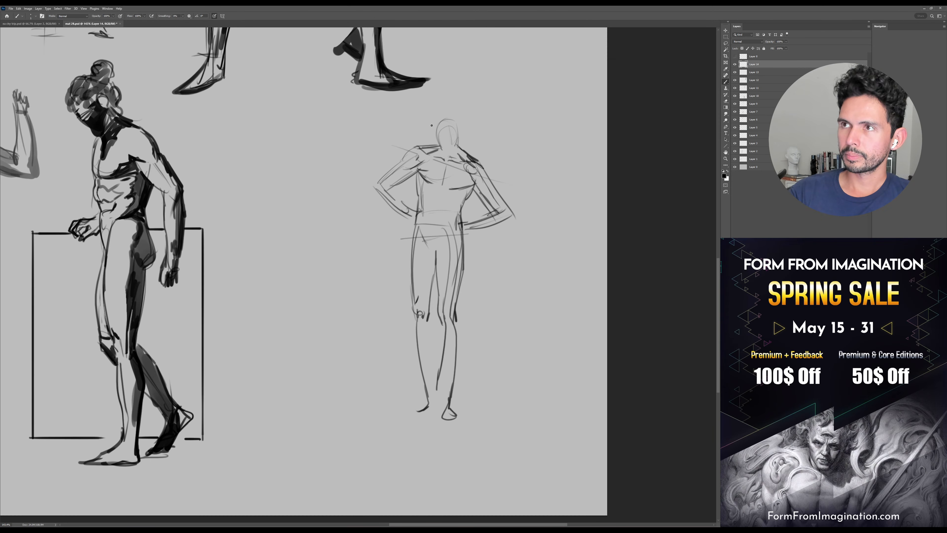
Refine the head with its ear and face plane, and strengthen the contours of both bent arms
mouse_move(438, 142)
mouse_down()
mouse_move(442, 152)
mouse_move(452, 144)
mouse_move(448, 111)
mouse_move(456, 134)
mouse_move(461, 122)
mouse_up()
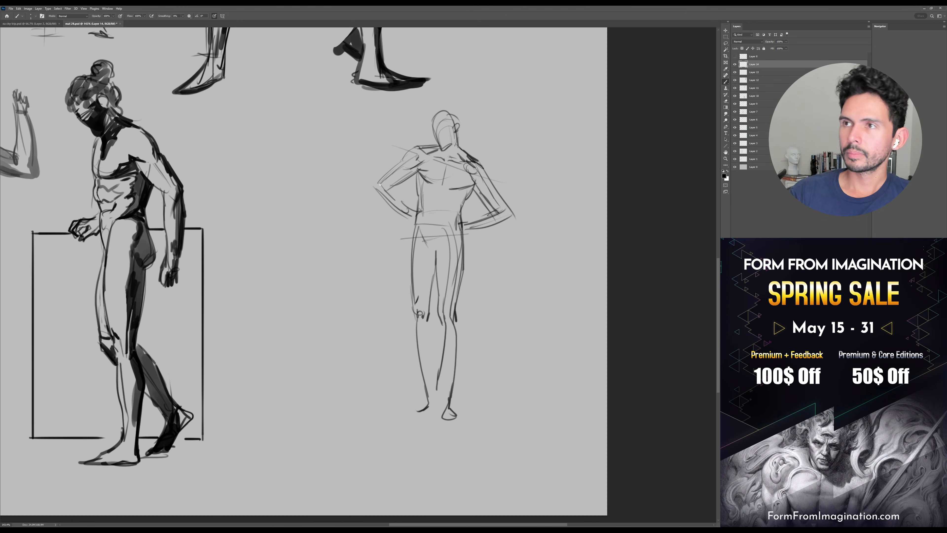
drag(391, 191, 412, 209)
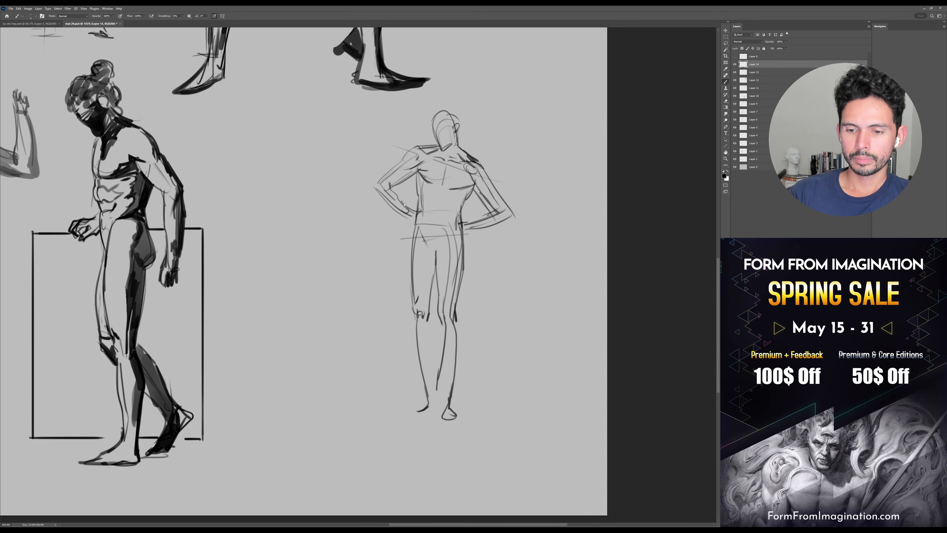
drag(371, 184, 403, 218)
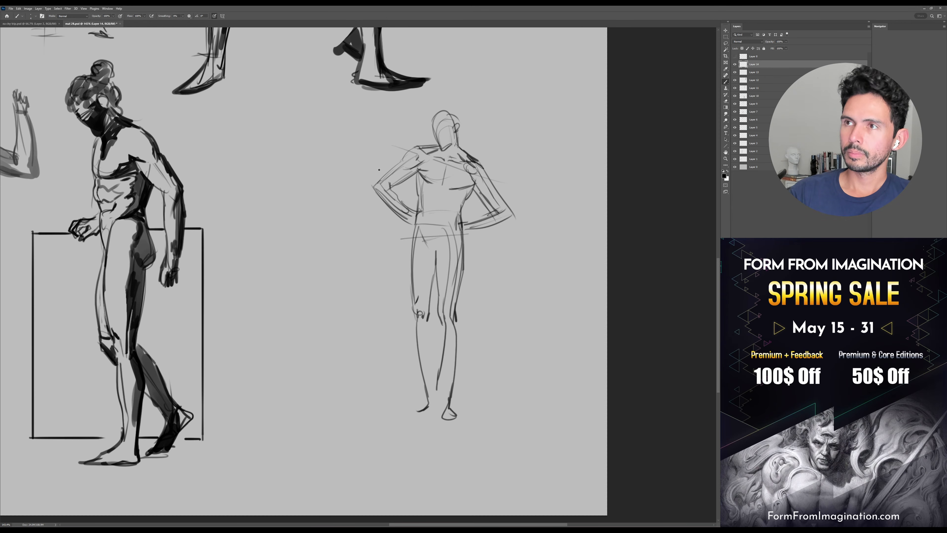
drag(402, 162, 372, 187)
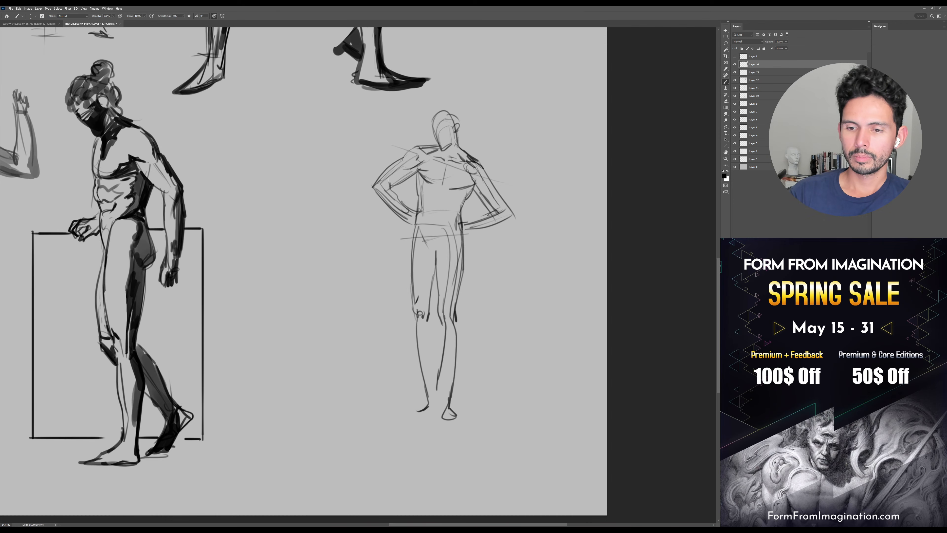
drag(478, 161, 508, 203)
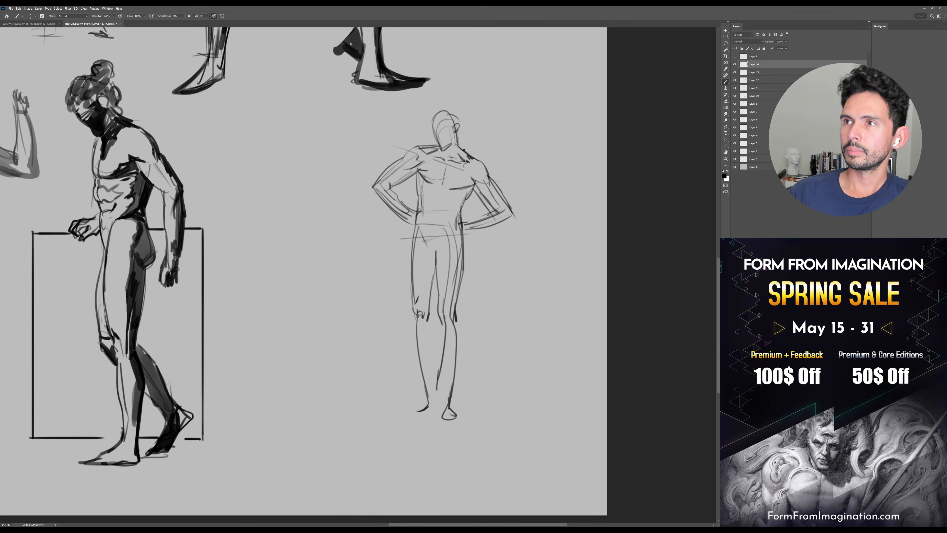
Paint dark shadows under the pectorals with a larger brush, mark the upper abdominals, and erase leftover lines on the chest
mouse_move(444, 179)
mouse_down()
mouse_move(430, 184)
mouse_move(473, 184)
mouse_move(435, 191)
mouse_move(441, 197)
mouse_up()
key(bracketright)
key(bracketright)
key(bracketright)
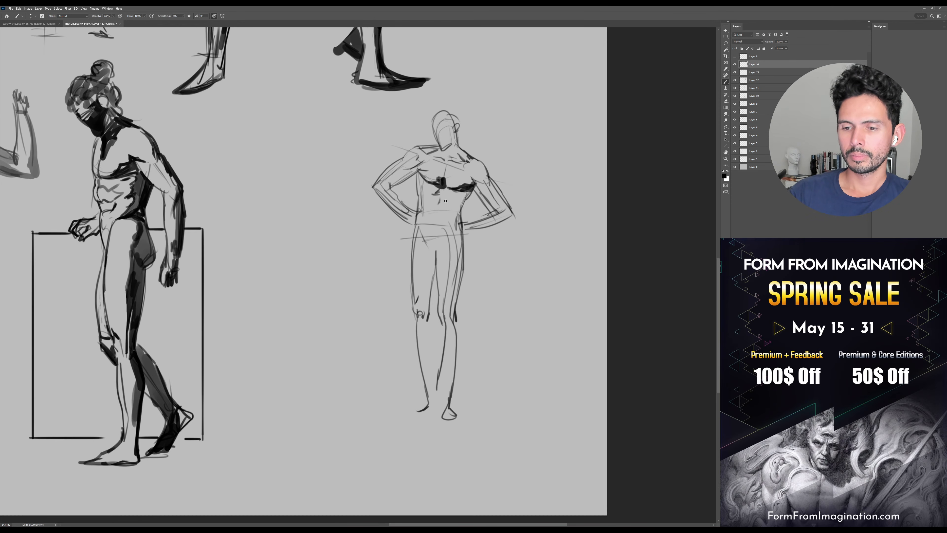
drag(440, 197, 454, 203)
key(e)
mouse_move(456, 168)
mouse_down()
mouse_move(456, 188)
mouse_move(437, 199)
mouse_up()
key(b)
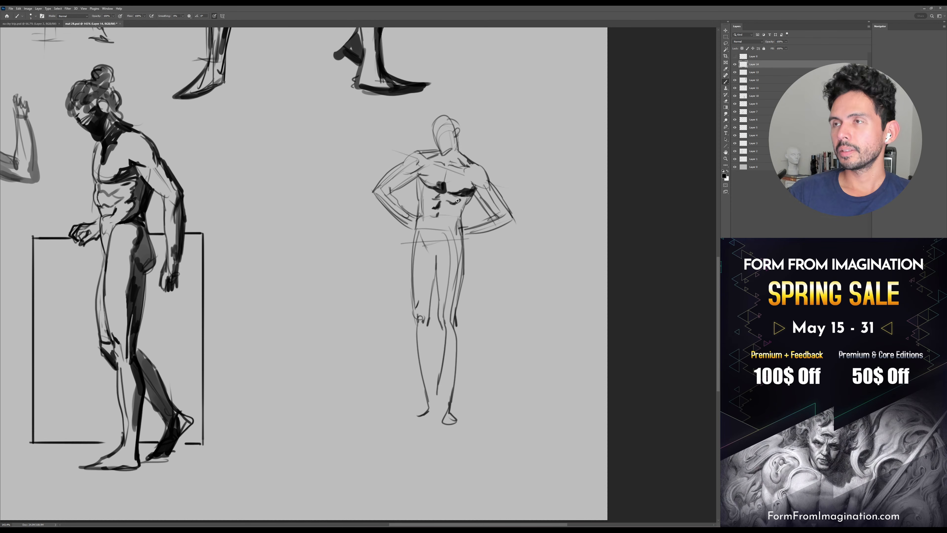
Shade the abdominal muscles and fill the shadow-side flank from the armpit to the waist
mouse_move(461, 198)
mouse_down()
mouse_move(465, 217)
mouse_move(452, 211)
mouse_move(458, 206)
mouse_move(449, 217)
mouse_move(463, 225)
mouse_move(453, 228)
mouse_up()
key(bracketleft)
key(bracketleft)
key(bracketright)
key(bracketright)
key(bracketright)
key(bracketright)
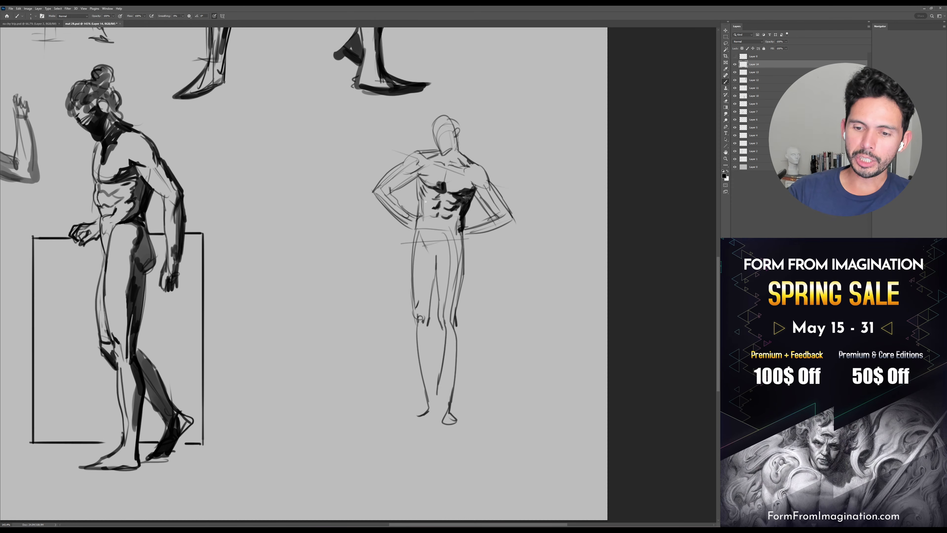
Strengthen the lit-side flank contour, clean up the torso shadows with the eraser, and reinforce the hip and pelvis lines
drag(415, 180, 421, 218)
key(e)
mouse_move(466, 192)
mouse_down()
mouse_move(467, 182)
mouse_move(418, 194)
mouse_move(425, 214)
mouse_up()
key(b)
key(e)
key(b)
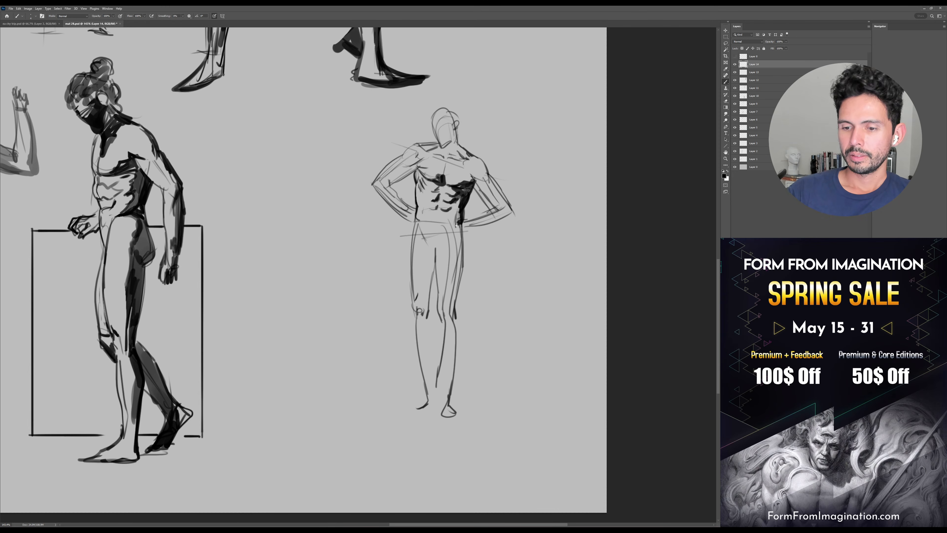
mouse_move(416, 223)
mouse_down()
mouse_move(414, 239)
mouse_move(464, 244)
mouse_up()
drag(466, 176, 463, 193)
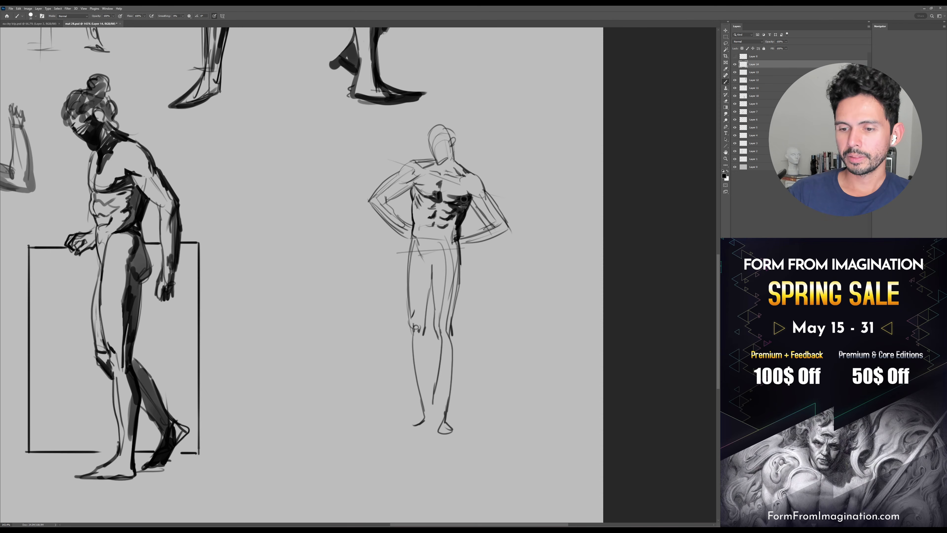
Fill the shadow-side shoulder, upper arm and forearm with dark tone, cleaning their edges with the eraser
key(bracketright)
mouse_move(472, 192)
mouse_down()
mouse_move(463, 195)
mouse_move(486, 185)
mouse_move(476, 197)
mouse_move(494, 220)
mouse_move(497, 203)
mouse_move(476, 219)
mouse_move(506, 227)
mouse_move(463, 243)
mouse_move(493, 223)
mouse_move(465, 236)
mouse_move(496, 235)
mouse_move(460, 246)
mouse_move(478, 240)
mouse_up()
key(bracketleft)
key(bracketleft)
key(bracketright)
key(bracketright)
key(e)
key(b)
key(bracketleft)
key(bracketleft)
key(e)
key(b)
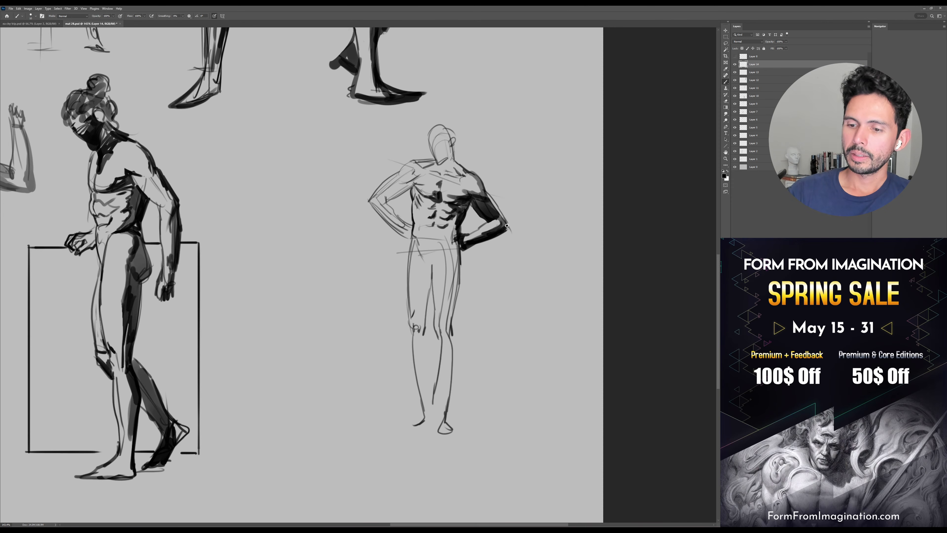
Darken the shadow-side elbow, shade the face, neck and start of the hair, and save the document
drag(486, 194, 506, 227)
mouse_move(485, 153)
mouse_down()
mouse_move(488, 189)
mouse_move(459, 214)
mouse_move(465, 207)
mouse_move(433, 183)
mouse_move(446, 178)
mouse_move(450, 198)
mouse_move(456, 169)
mouse_move(435, 161)
mouse_move(462, 148)
mouse_up()
key(bracketright)
key(bracketright)
key(bracketright)
key(bracketright)
key(bracketright)
key(bracketleft)
key(bracketleft)
key(bracketleft)
key(bracketleft)
key(bracketleft)
key(bracketright)
drag(457, 135, 464, 124)
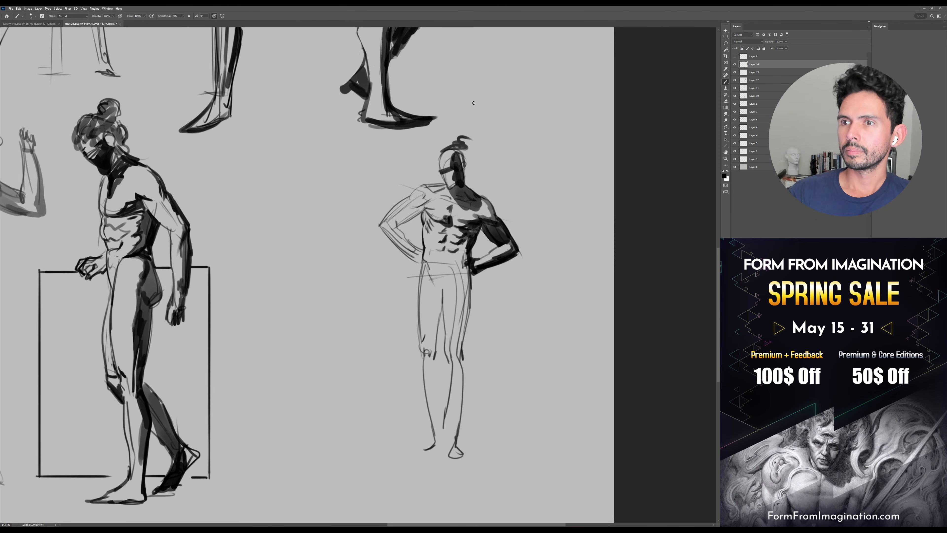
key(ctrl+s)
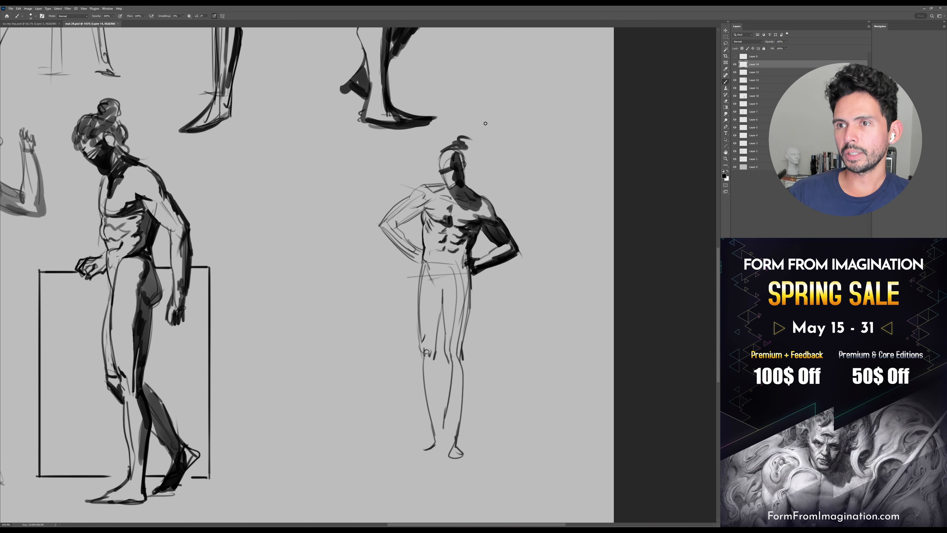
Fill in the standing figure's dark hair with a bun on top of the head
mouse_move(463, 150)
mouse_down()
mouse_move(471, 139)
mouse_move(476, 145)
mouse_move(455, 141)
mouse_move(436, 156)
mouse_move(465, 150)
mouse_move(466, 173)
mouse_up()
key(bracketleft)
key(bracketleft)
key(bracketleft)
key(bracketleft)
key(bracketleft)
key(bracketleft)
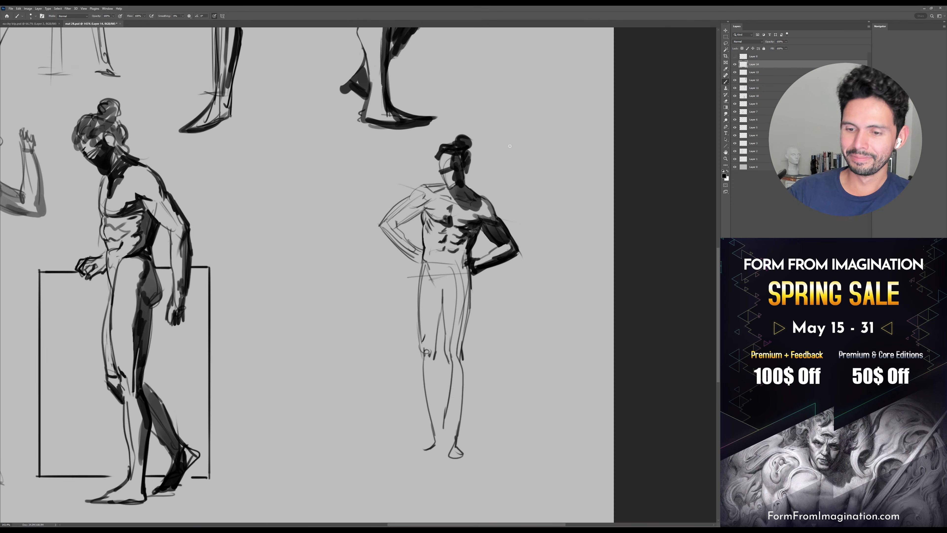
Shade the lower abdomen beside the shadowed waist and lighten its edge with the eraser
drag(473, 247, 480, 219)
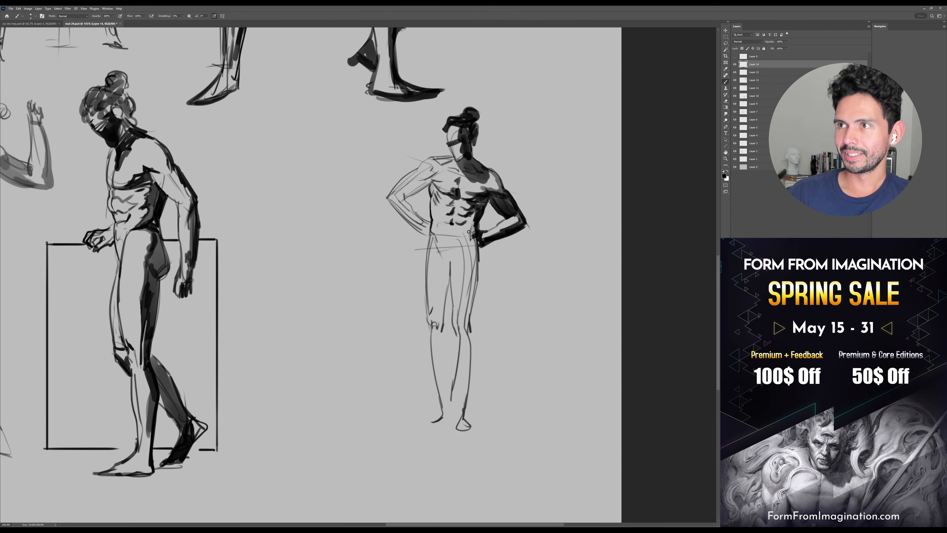
key(bracketright)
key(bracketright)
key(bracketright)
key(bracketright)
key(bracketright)
key(bracketright)
key(bracketright)
key(bracketright)
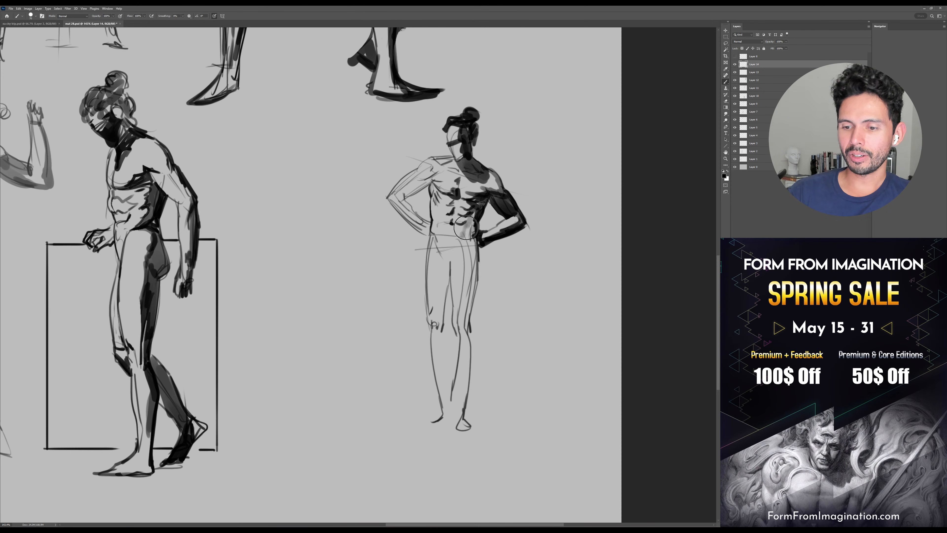
key(e)
drag(479, 228, 477, 218)
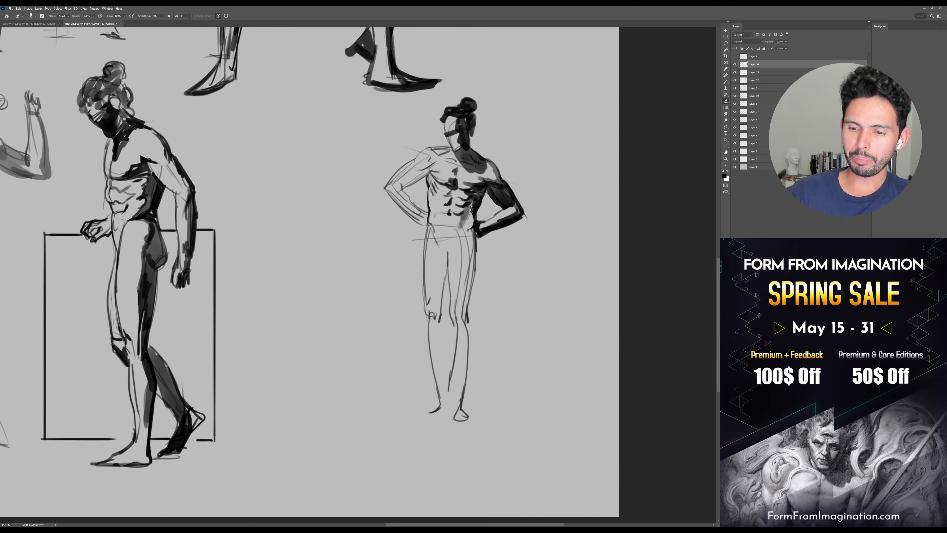
key(b)
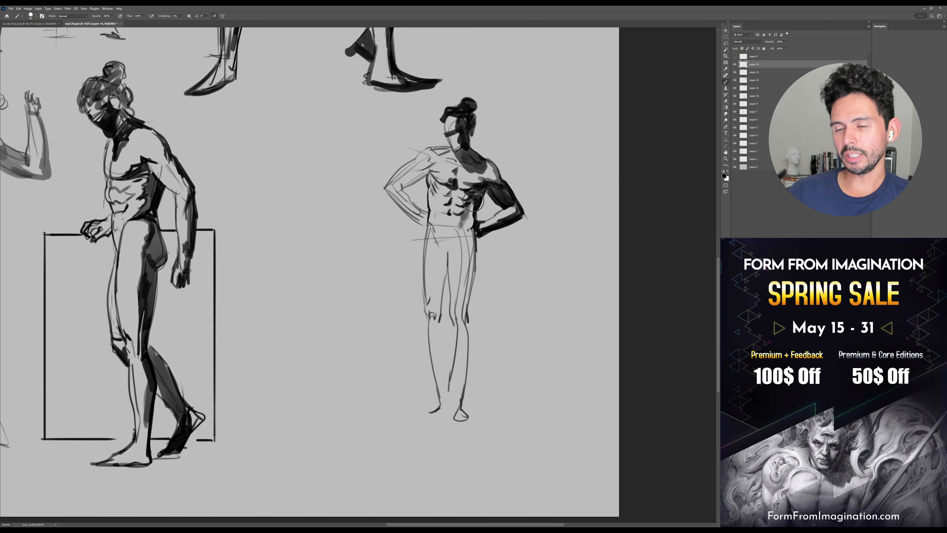
Reduce the brush size and strengthen the lit-side hip contour and the inner thigh line
key(bracketleft)
key(bracketleft)
key(bracketleft)
key(bracketleft)
key(bracketleft)
key(bracketleft)
key(bracketleft)
key(bracketleft)
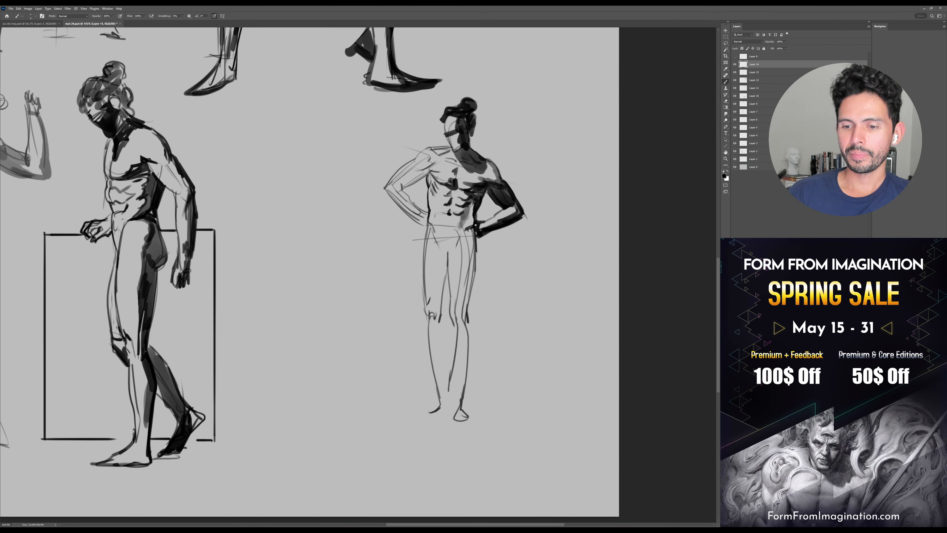
drag(430, 212, 425, 261)
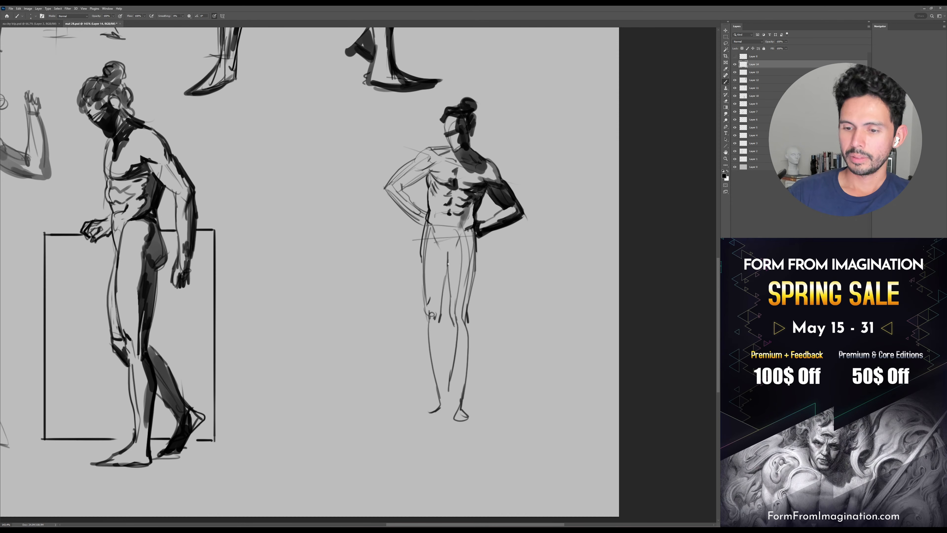
mouse_move(448, 257)
mouse_down()
mouse_move(450, 320)
mouse_move(448, 308)
mouse_up()
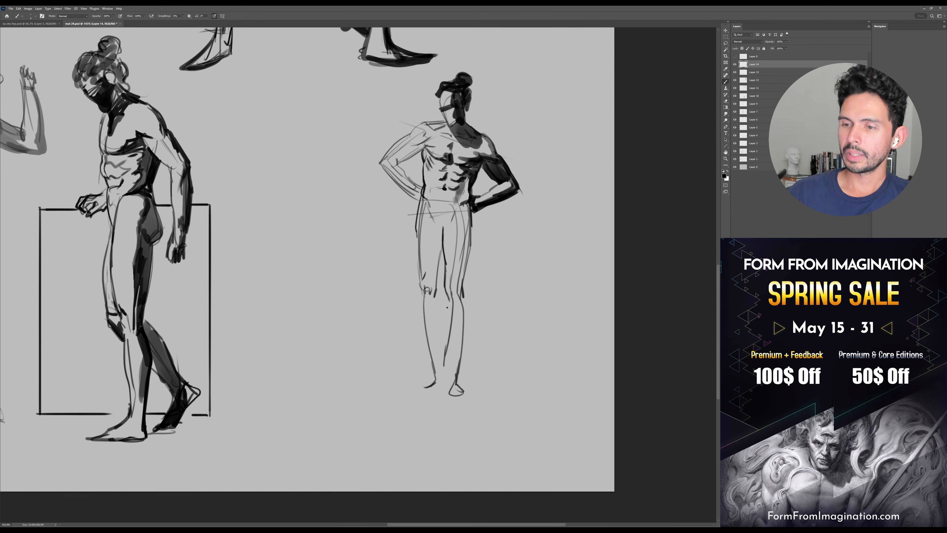
Redraw the knee, calf and ankle contours of the shadow-side leg
drag(444, 276, 450, 334)
drag(463, 295, 462, 354)
drag(447, 297, 452, 369)
drag(449, 324, 454, 380)
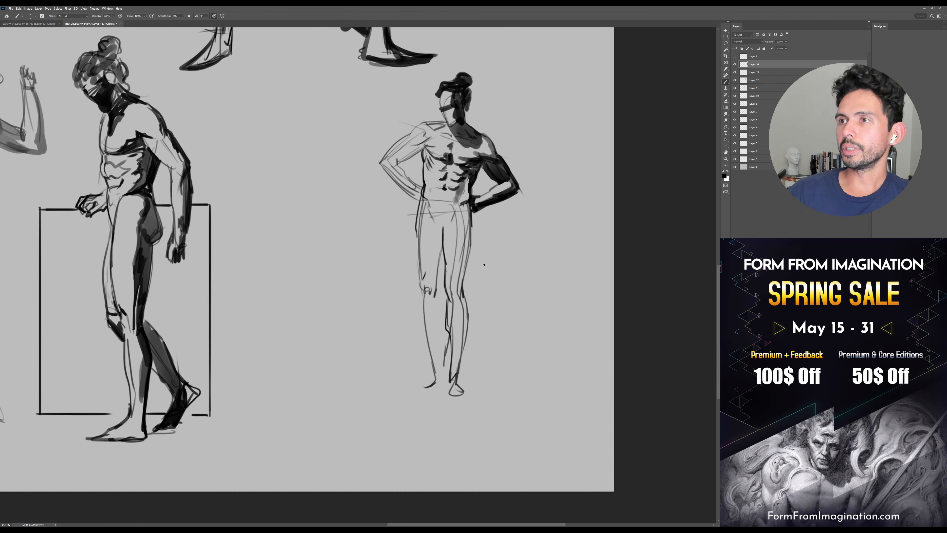
Fill the outer thigh, knee and upper calf of the shadow-side leg with dark tone using a larger brush
mouse_move(456, 291)
mouse_down()
mouse_move(458, 305)
mouse_move(466, 237)
mouse_up()
key(bracketright)
key(bracketright)
key(bracketright)
mouse_move(463, 276)
mouse_down()
mouse_move(465, 206)
mouse_move(461, 285)
mouse_up()
key(bracketright)
key(bracketright)
key(bracketright)
mouse_move(468, 212)
mouse_down()
mouse_move(466, 309)
mouse_move(455, 314)
mouse_move(466, 323)
mouse_up()
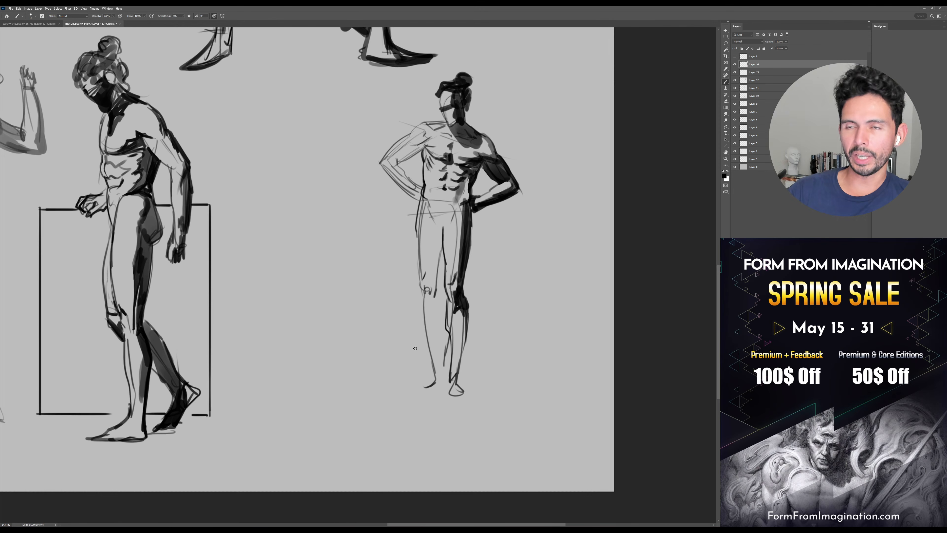
Darken the shadow-side calf and the lit leg's inner thigh and knee, and strengthen its outer thigh contour
drag(462, 310, 468, 334)
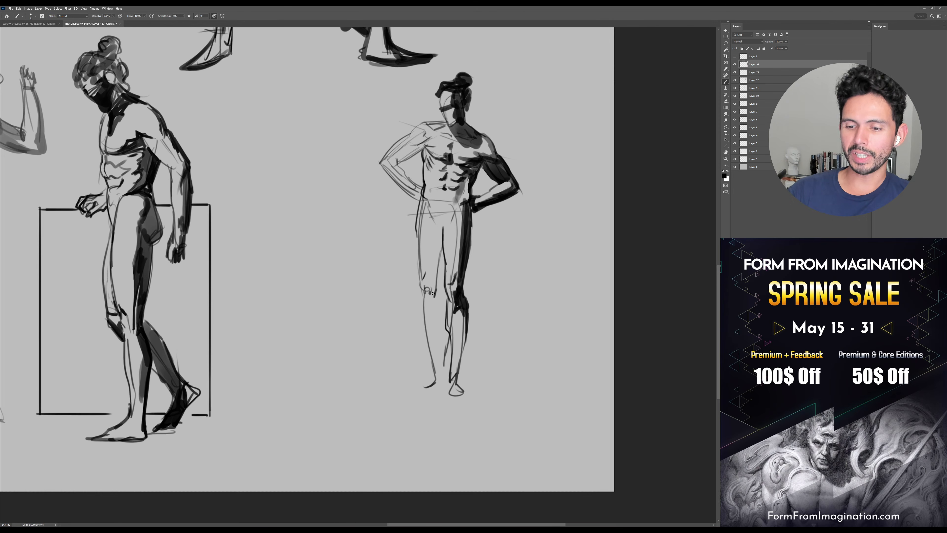
drag(437, 279, 438, 296)
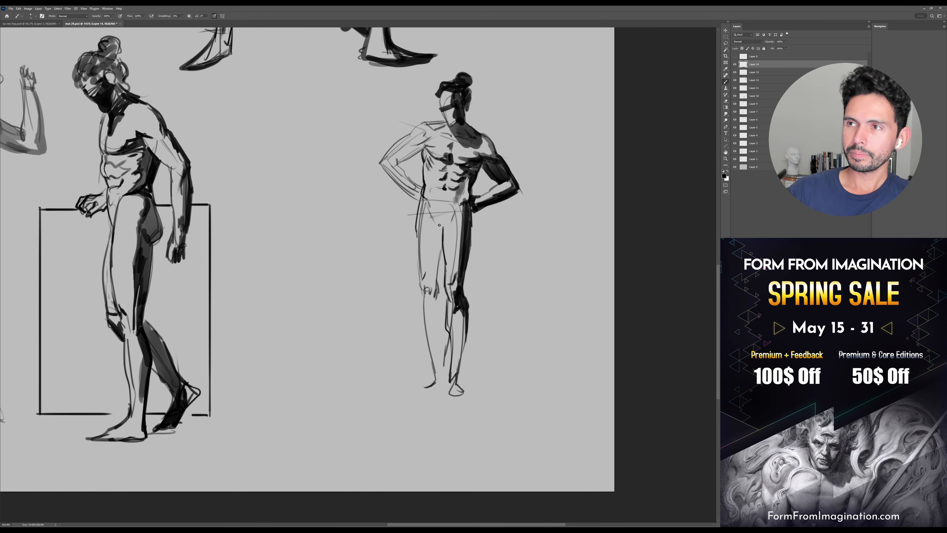
mouse_move(443, 245)
mouse_down()
mouse_move(437, 297)
mouse_move(441, 288)
mouse_up()
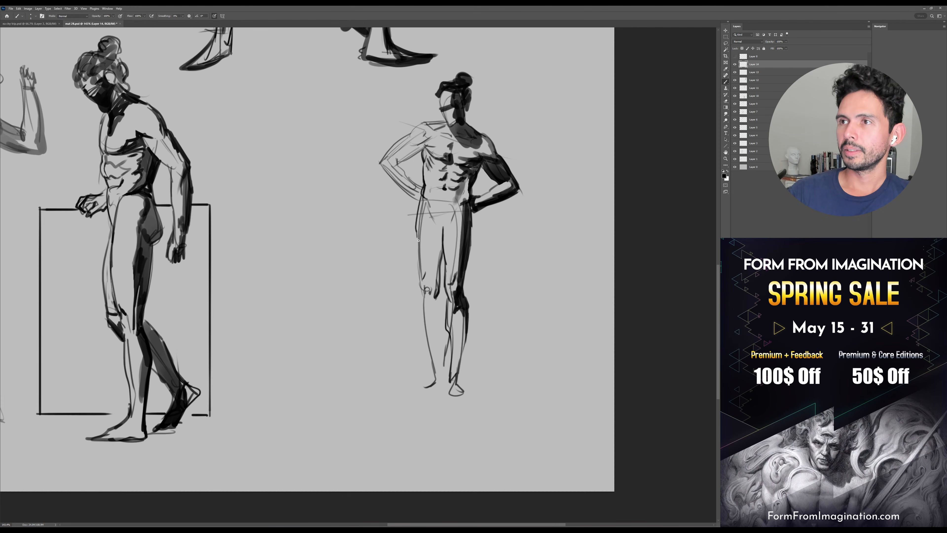
drag(421, 208, 418, 269)
drag(416, 227, 422, 283)
Clean up the lit-side thigh with the eraser and shade its inner side with a mid tone using a larger brush
key(e)
mouse_move(422, 211)
mouse_down()
mouse_move(423, 271)
mouse_move(427, 209)
mouse_move(426, 217)
mouse_move(450, 219)
mouse_move(462, 169)
mouse_move(435, 292)
mouse_move(432, 236)
mouse_move(437, 250)
mouse_move(441, 237)
mouse_move(436, 258)
mouse_up()
key(b)
key([)
key(])
key(])
key(])
key(])
key(])
key(])
key(])
Redraw the inner contour of the lit-side calf with a smaller brush and fill the lower leg with mid tone using a larger one
key([)
key([)
key([)
key([)
key([)
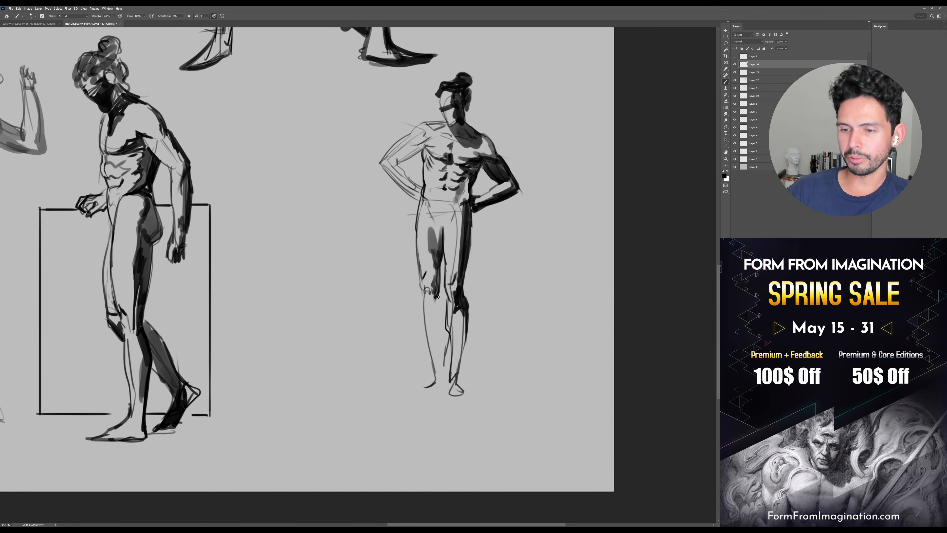
drag(438, 295, 443, 368)
drag(442, 325, 445, 374)
key(])
key(])
key(])
key(])
drag(433, 288, 440, 358)
drag(430, 305, 441, 374)
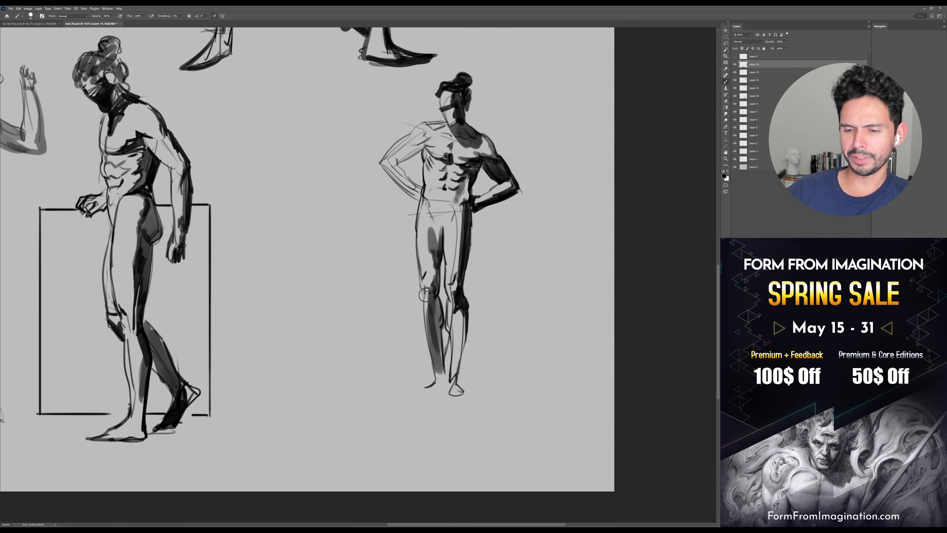
Reduce the brush size and darken the outer contour of the lit-side lower leg from knee to ankle
key([)
key([)
key([)
key([)
drag(423, 304, 432, 366)
drag(426, 322, 431, 383)
Lasso the shadow-side leg of the standing figure, nudge it slightly, and deselect it
drag(513, 243, 511, 275)
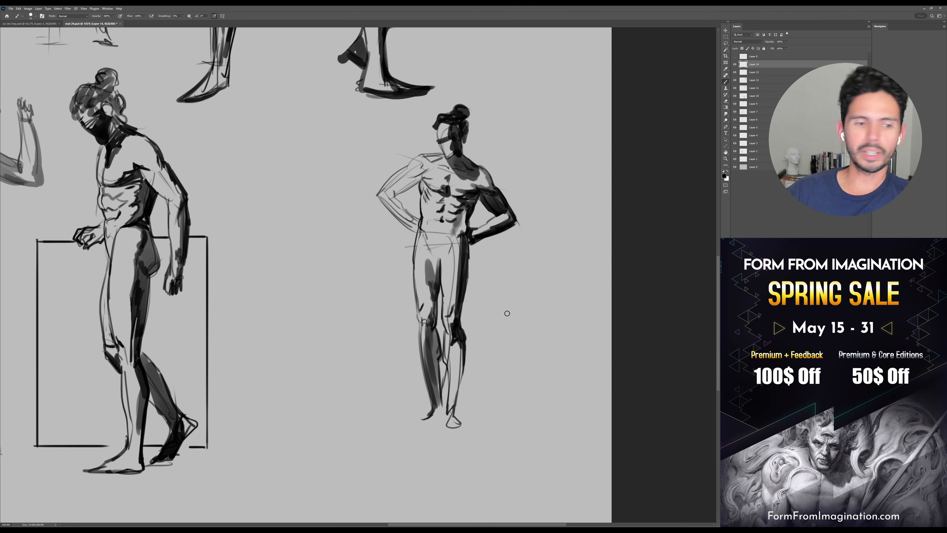
key(l)
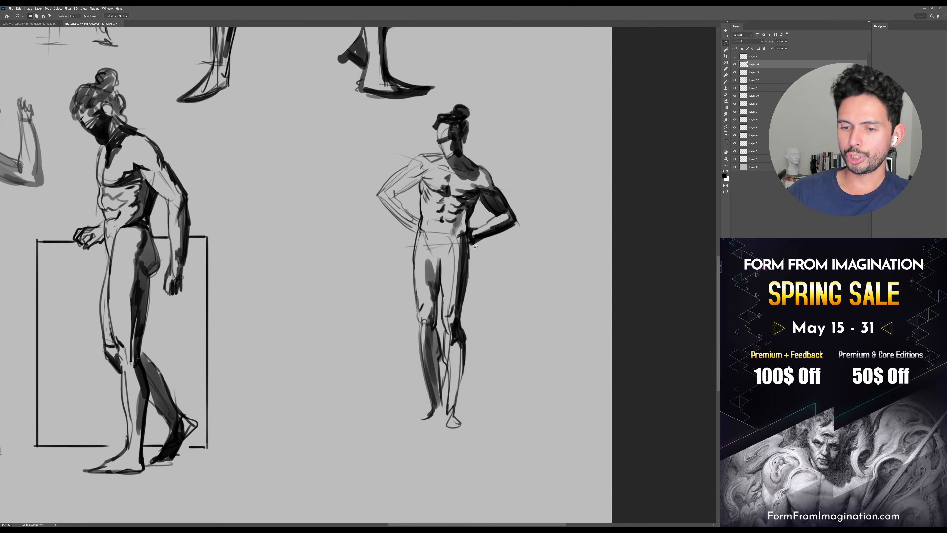
mouse_move(475, 244)
mouse_down()
mouse_move(472, 234)
mouse_move(452, 310)
mouse_move(446, 422)
mouse_move(480, 288)
mouse_move(471, 239)
mouse_up()
key(v)
mouse_move(459, 307)
mouse_down()
mouse_move(469, 307)
mouse_move(460, 309)
mouse_up()
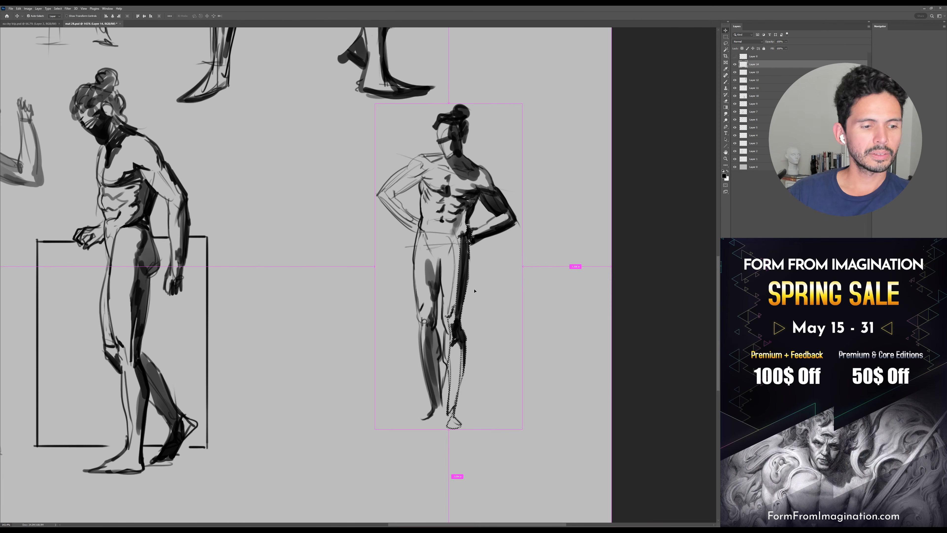
key(ctrl+d)
Touch up the shadow-side waist and strengthen the lit-side waist and outer thigh contours with the brush
key(b)
drag(469, 220, 468, 229)
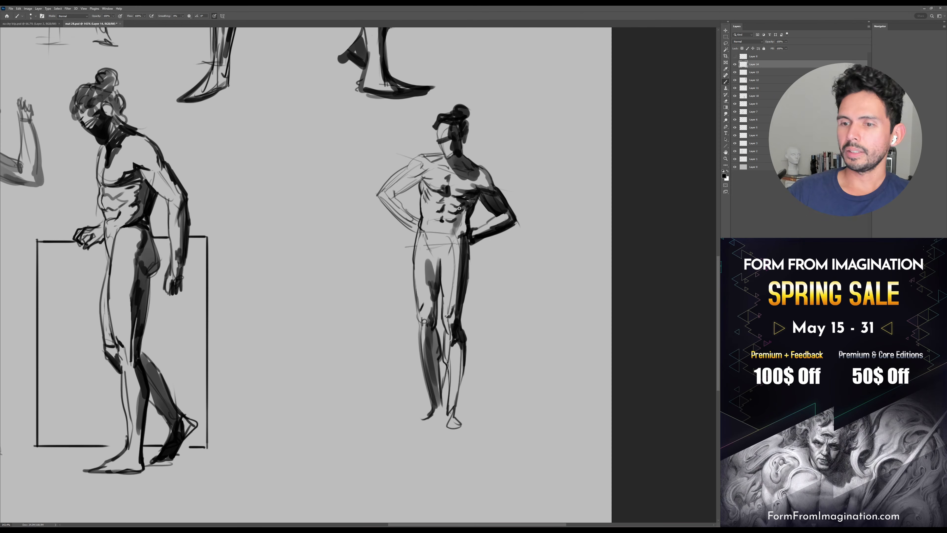
mouse_move(421, 207)
mouse_down()
mouse_move(421, 193)
mouse_move(399, 201)
mouse_move(420, 220)
mouse_up()
key(e)
key(b)
key(])
drag(418, 253, 424, 292)
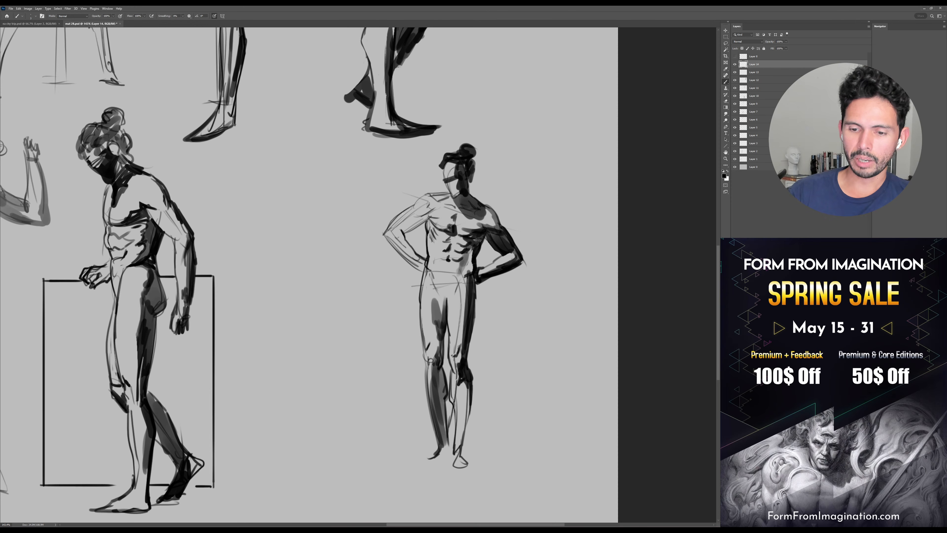
Strengthen the contours and inner shading of the lit-side bent arm, adjusting the brush size
mouse_move(408, 232)
mouse_down()
mouse_move(439, 208)
mouse_move(429, 205)
mouse_move(403, 229)
mouse_move(419, 249)
mouse_up()
key(bracketright)
key(bracketright)
key(bracketright)
key(bracketright)
key(bracketright)
key(bracketright)
key(bracketright)
key(bracketright)
scroll(432, 206, down, 1)
key(bracketleft)
key(e)
key(b)
key(bracketleft)
drag(403, 216, 414, 235)
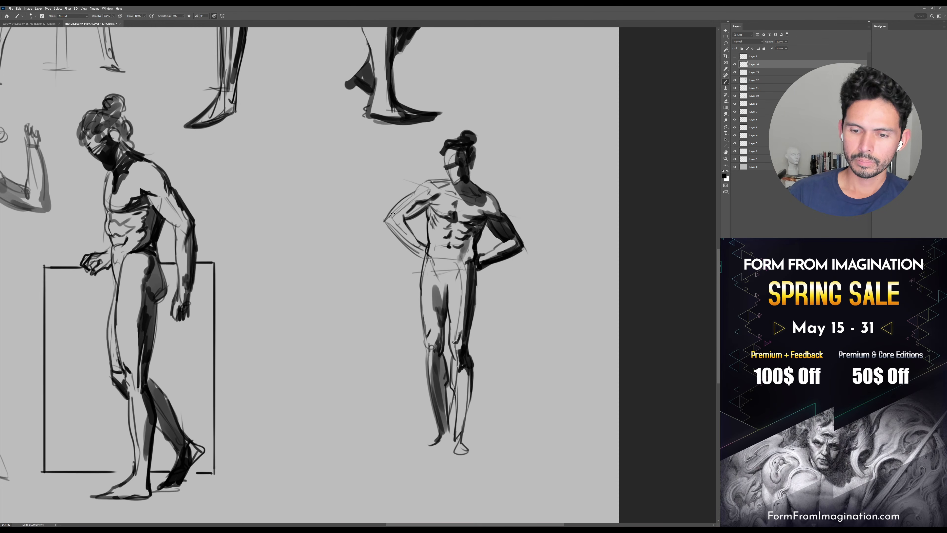
Save the gesture study document
key(e)
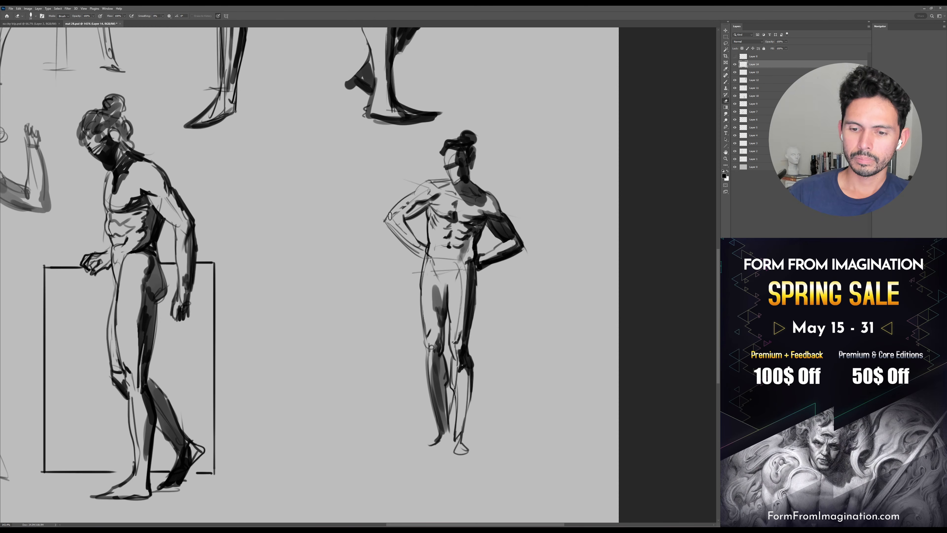
key(ctrl+s)
mouse_move(549, 313)
mouse_down()
mouse_move(541, 298)
mouse_move(540, 306)
mouse_up()
key(b)
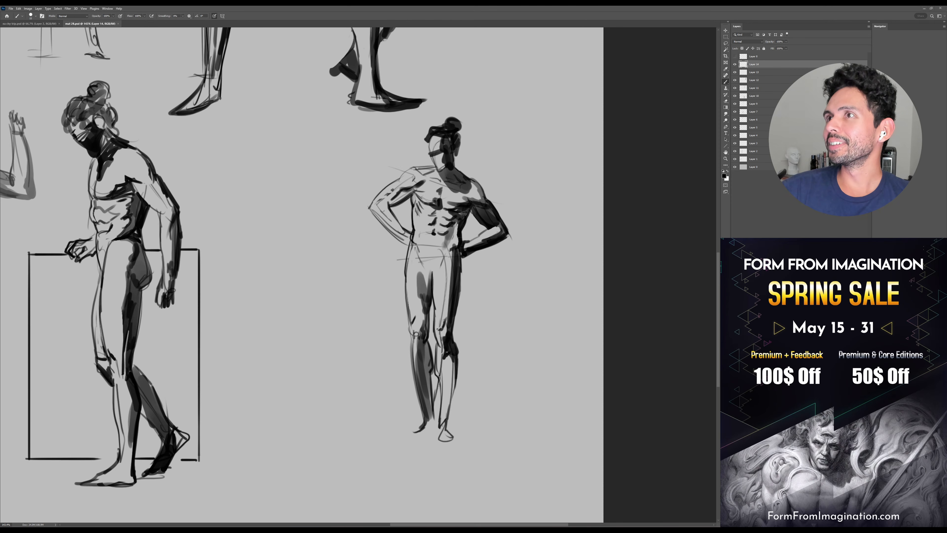
Switch to the browser, enlarge its window, and examine the Elsweyr Chairs page on Pinterest and the artist's concept art image results
drag(946, 124, 238, 27)
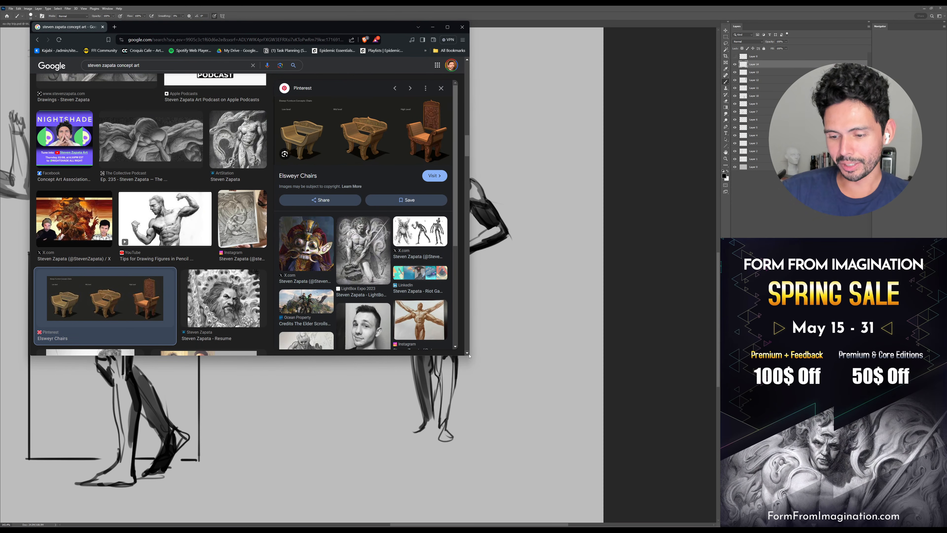
drag(468, 357, 869, 510)
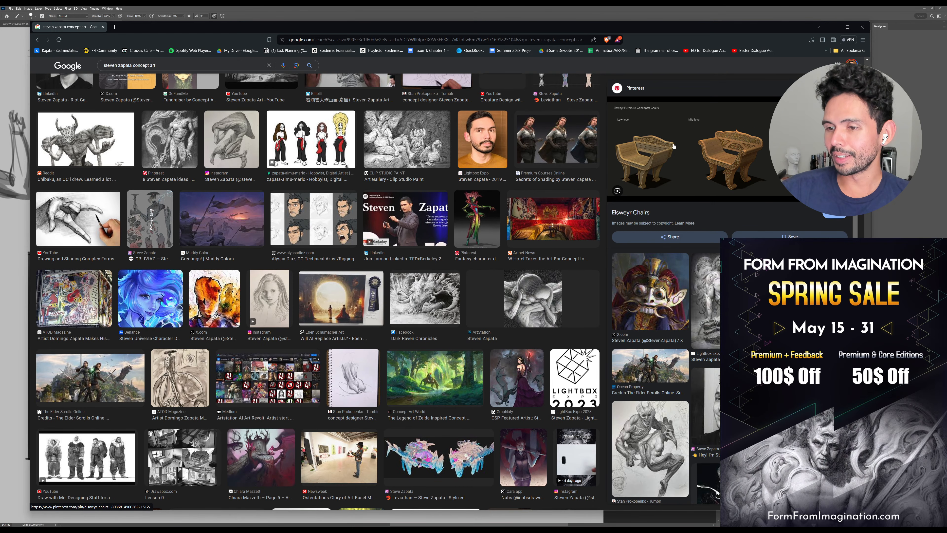
click(687, 153)
click(143, 30)
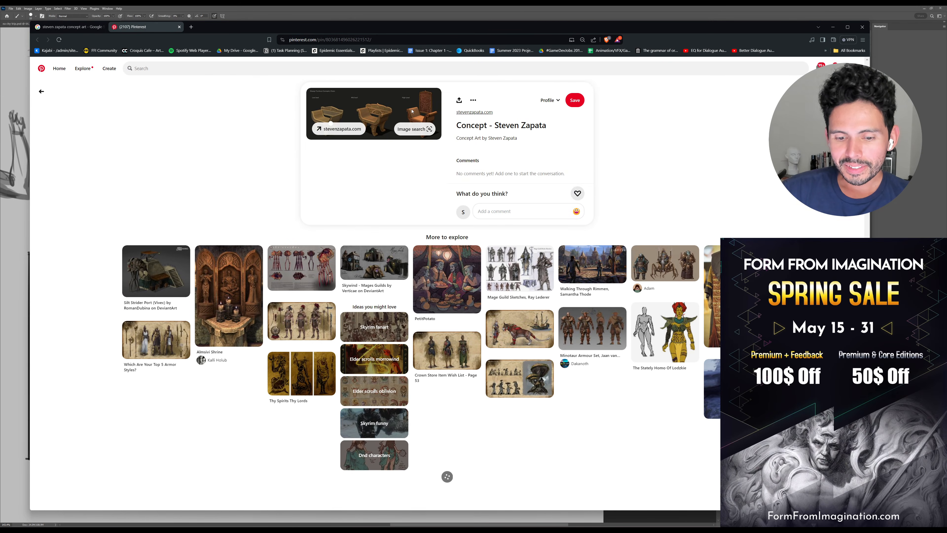
click(86, 26)
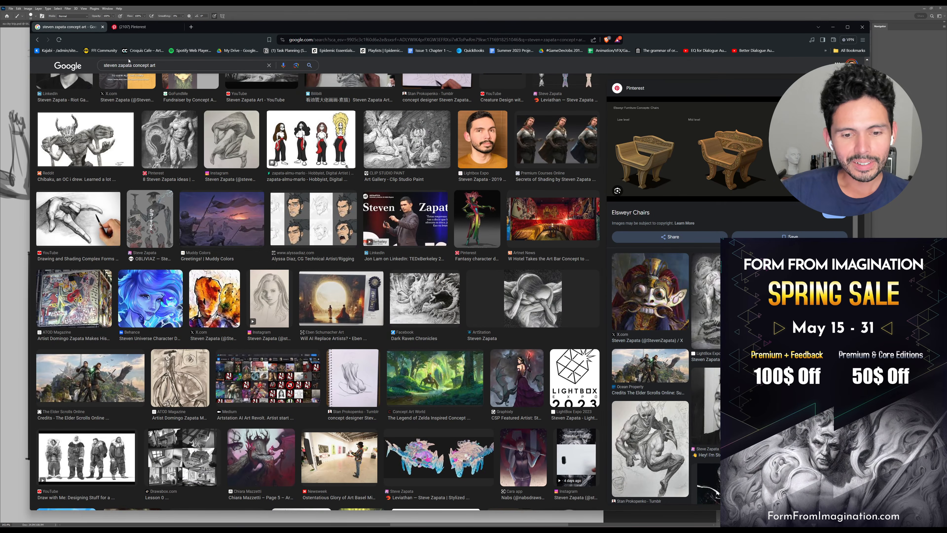
scroll(231, 260, up, 10)
scroll(230, 260, up, 8)
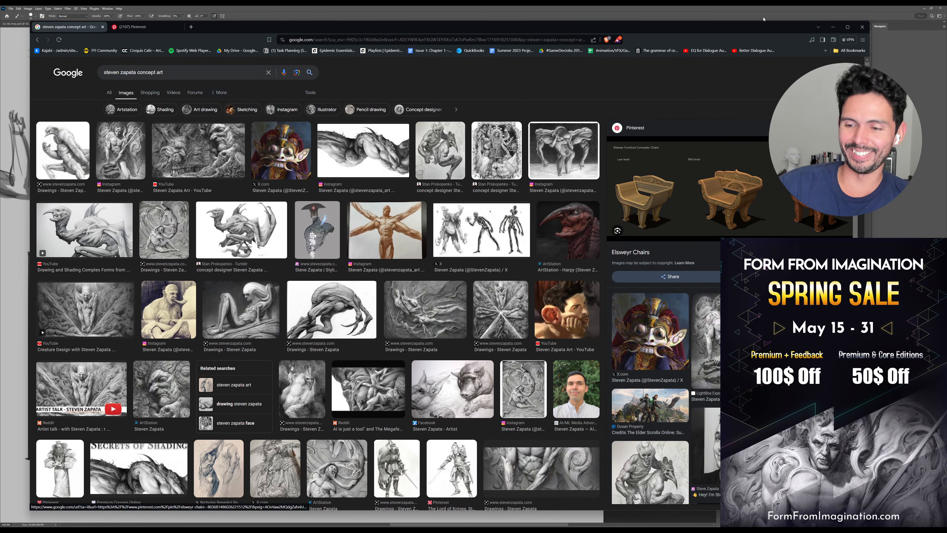
click(863, 30)
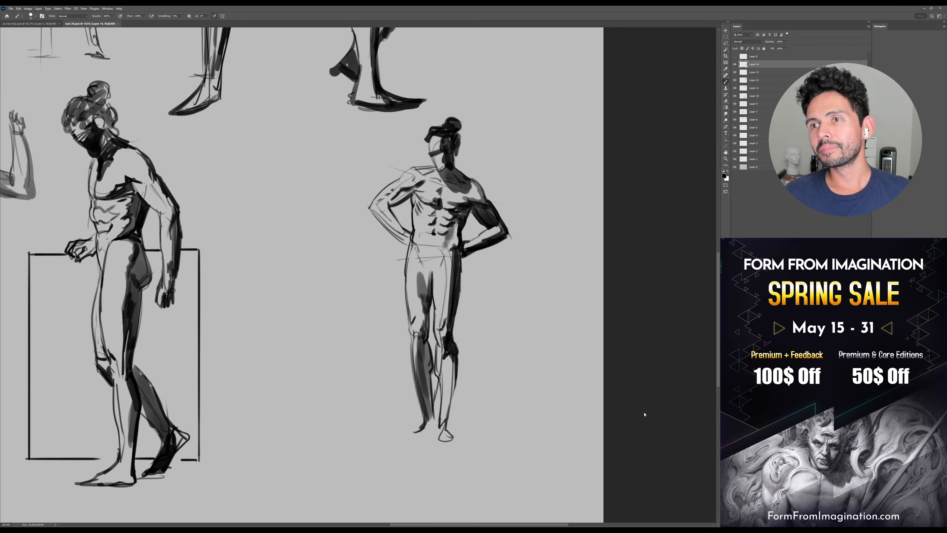
Return to Photoshop and zoom out to review the whole canvas of figure studies
click(571, 317)
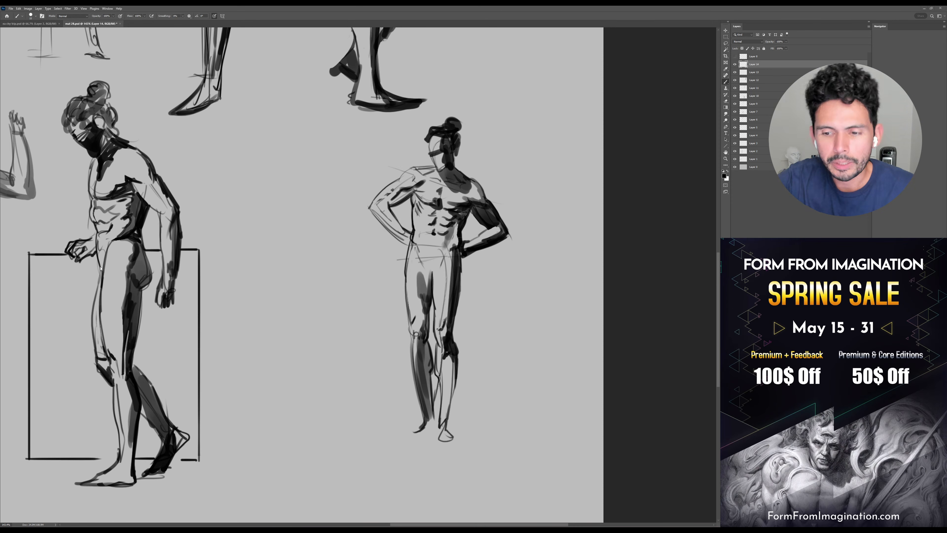
key(ctrl+space)
drag(643, 193, 621, 212)
drag(622, 211, 628, 319)
drag(486, 230, 500, 234)
drag(503, 299, 489, 300)
drag(494, 413, 468, 345)
drag(484, 288, 480, 304)
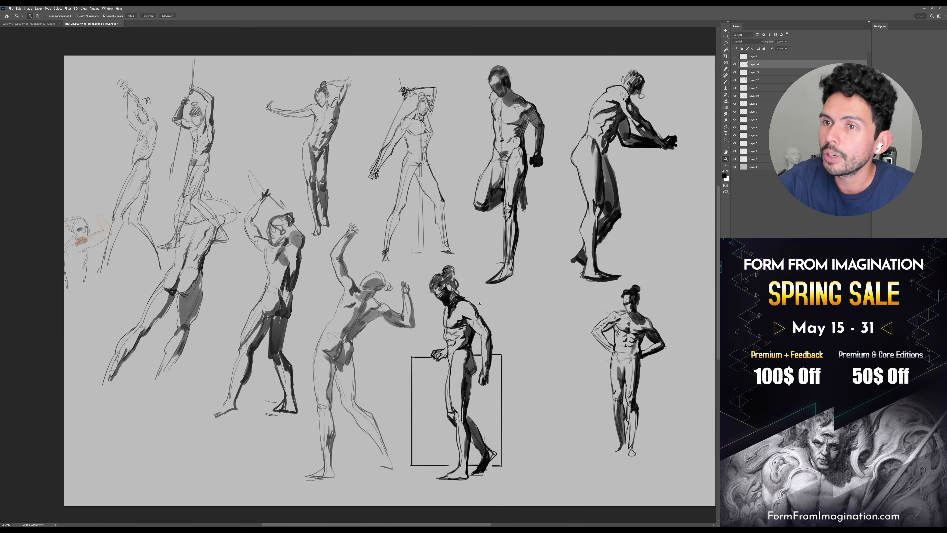